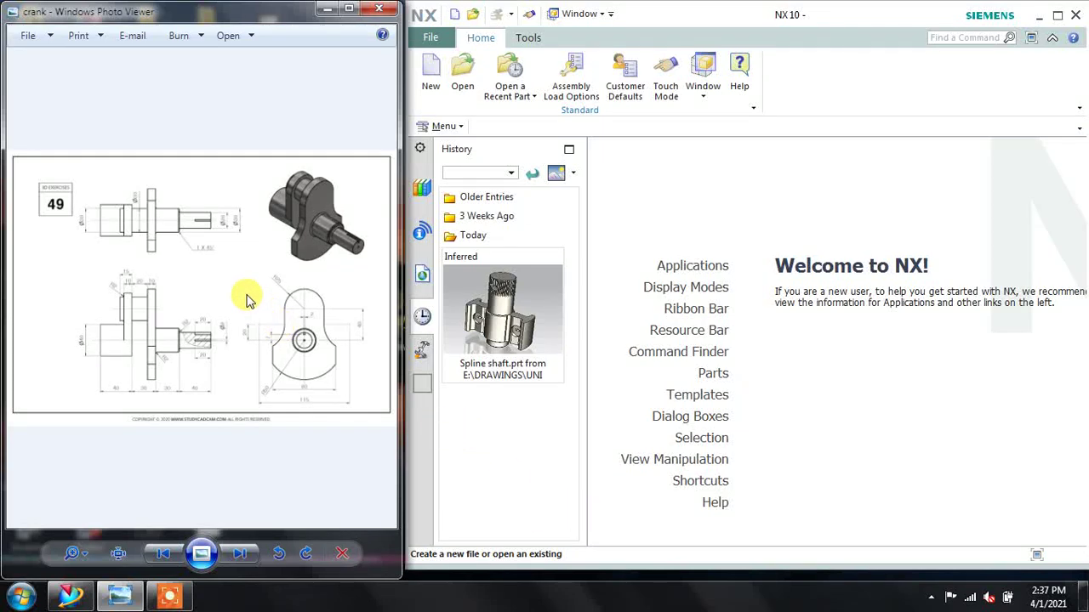
Step: Zoom and pan the maximized crank drawing to study its dimensions, then dock it beside NX
{"action": "scroll", "coordinate": [228, 253], "scroll_direction": "up", "scroll_amount": 2}
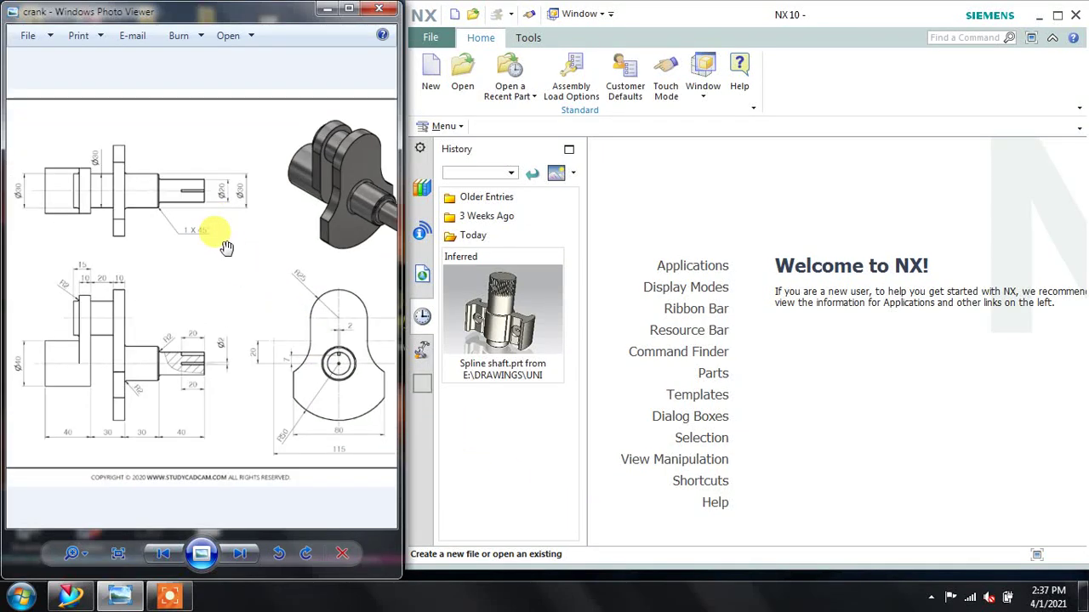
{"action": "scroll", "coordinate": [213, 235], "scroll_direction": "up", "scroll_amount": 2}
{"action": "left_click", "coordinate": [348, 10]}
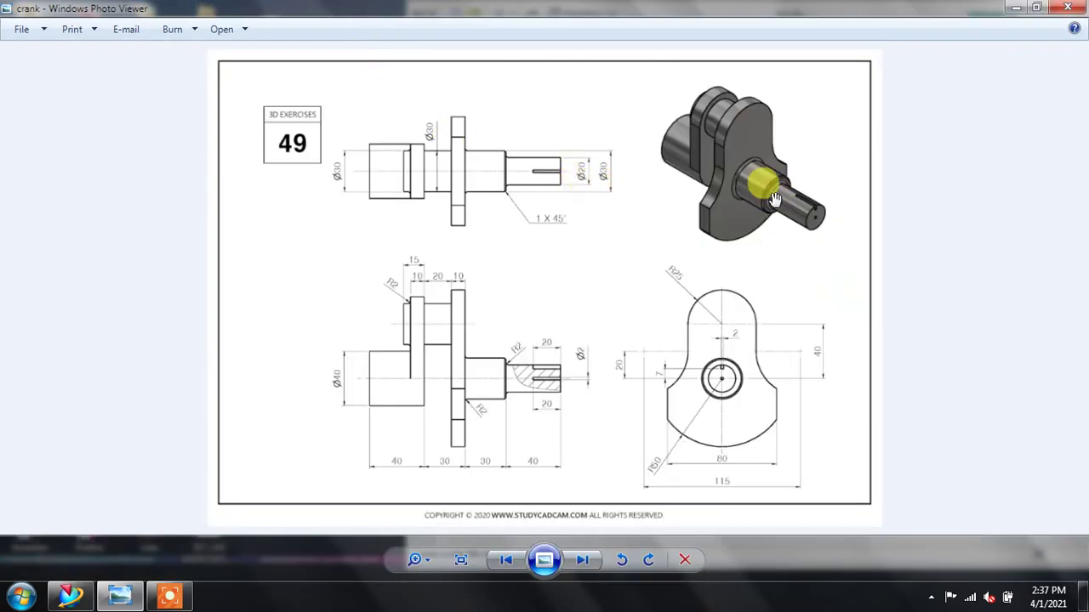
{"action": "scroll", "coordinate": [740, 191], "scroll_direction": "up", "scroll_amount": 1}
{"action": "left_click_drag", "start_coordinate": [579, 361], "coordinate": [577, 344]}
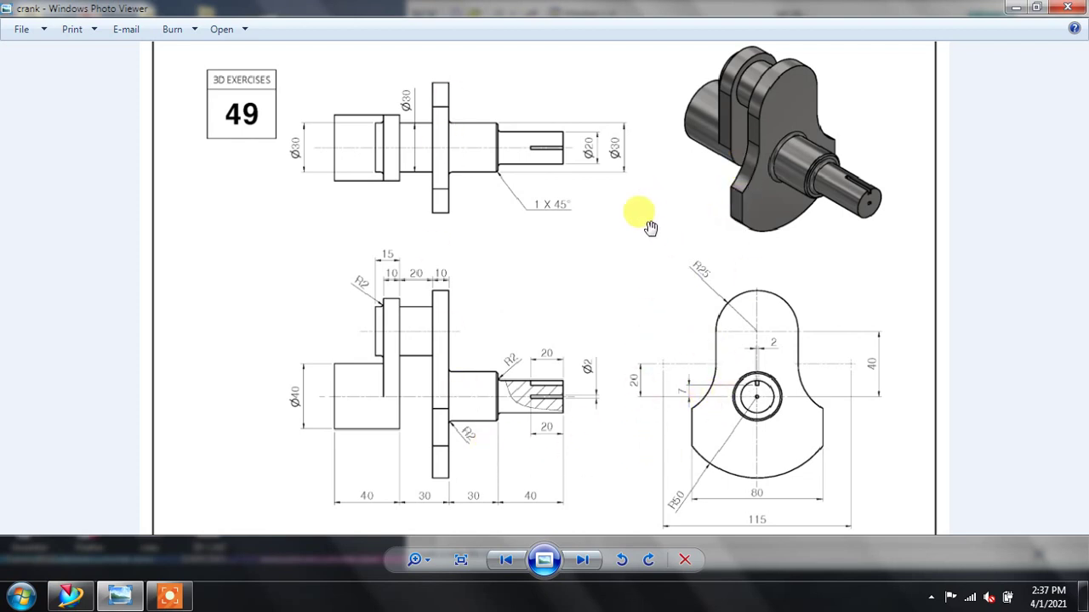
{"action": "scroll", "coordinate": [543, 405], "scroll_direction": "up", "scroll_amount": 1}
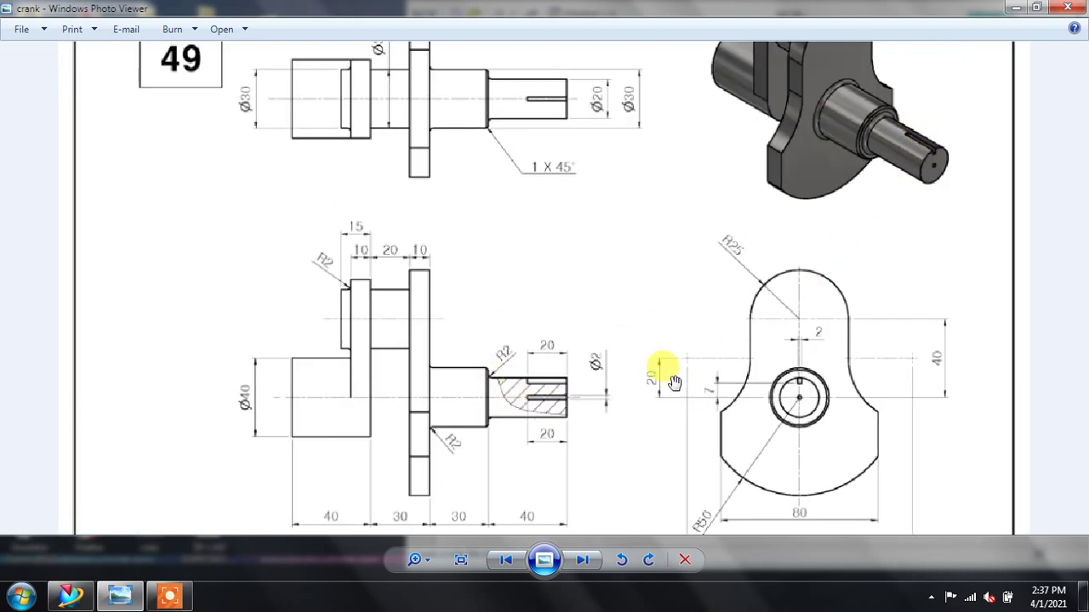
{"action": "scroll", "coordinate": [659, 369], "scroll_direction": "down", "scroll_amount": 1}
{"action": "left_click_drag", "start_coordinate": [606, 323], "coordinate": [596, 355]}
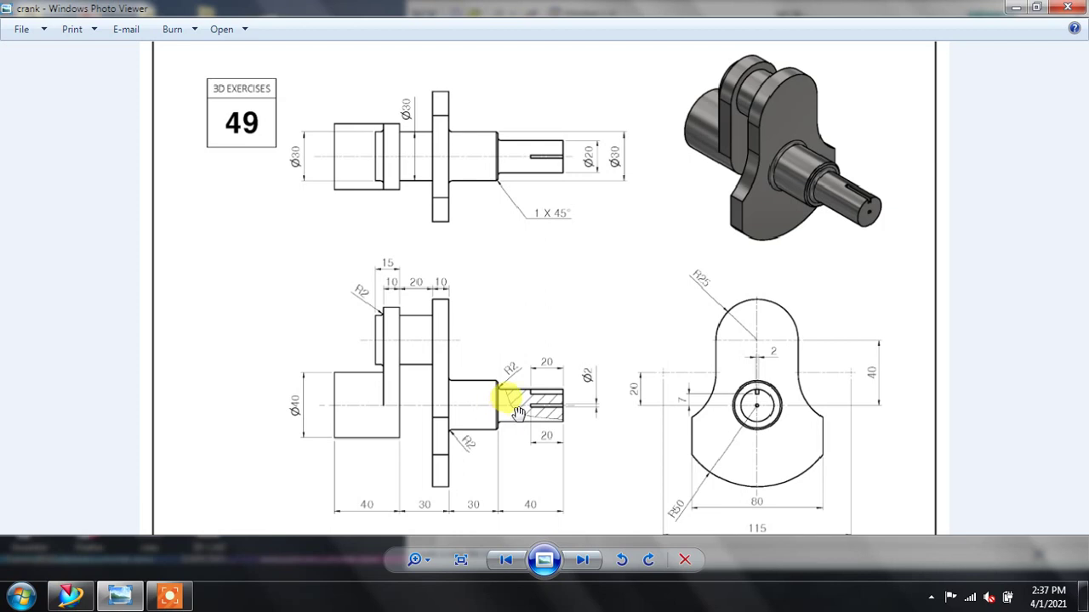
{"action": "left_click", "coordinate": [1038, 8]}
{"action": "type", "text": "CRANK SHAFT.prt"}
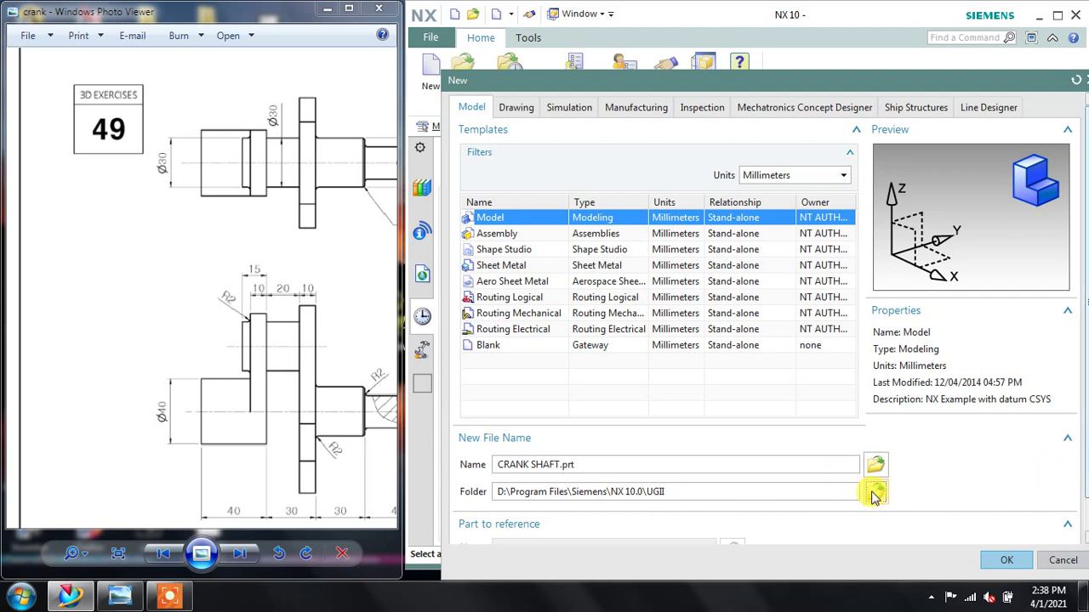
Step: Set the save folder to E:\DRAWINGS\UNI GRAPHICS DRG and create the CRANK SHAFT part
{"action": "left_click", "coordinate": [876, 493]}
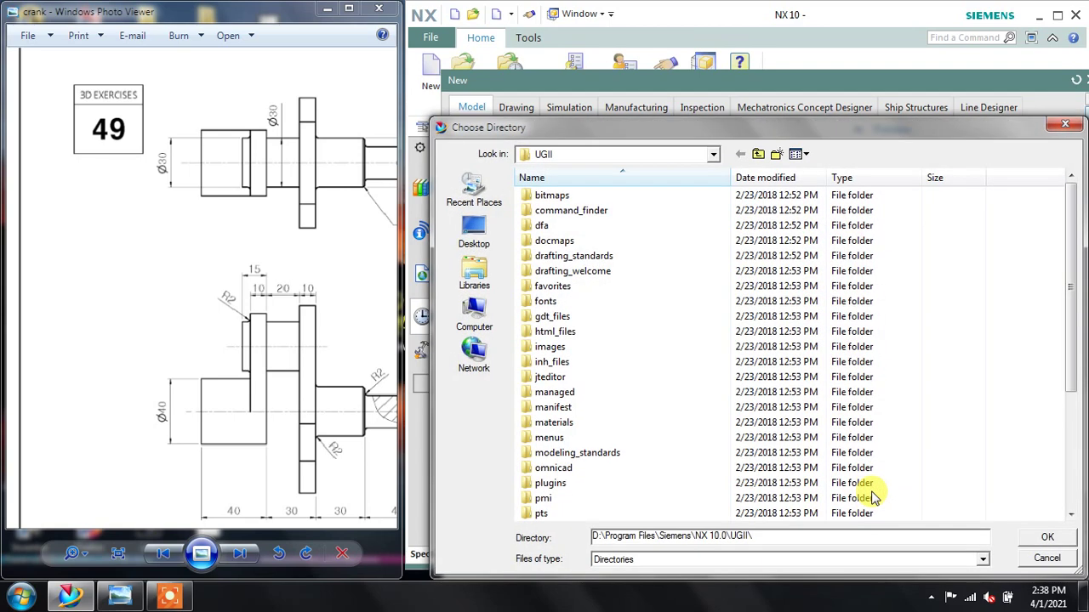
{"action": "left_click", "coordinate": [480, 316]}
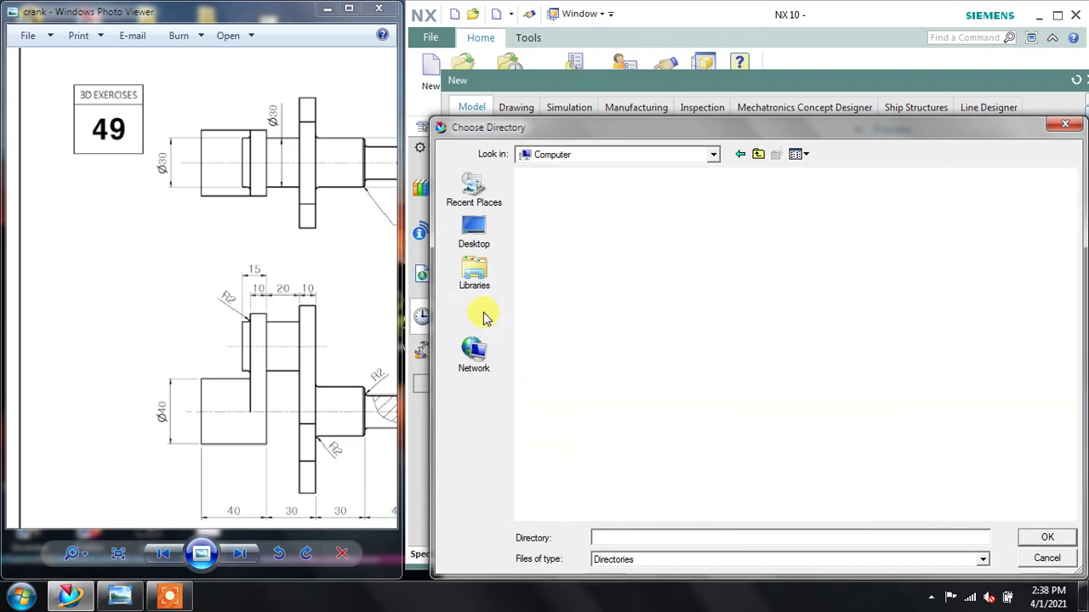
{"action": "double_click", "coordinate": [940, 243]}
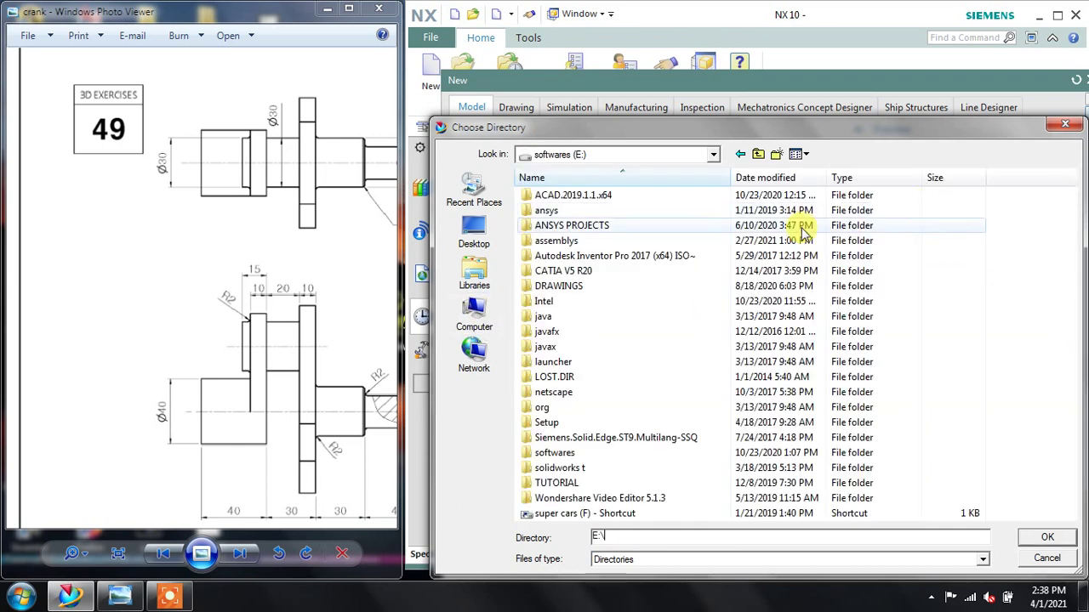
{"action": "left_click", "coordinate": [555, 242]}
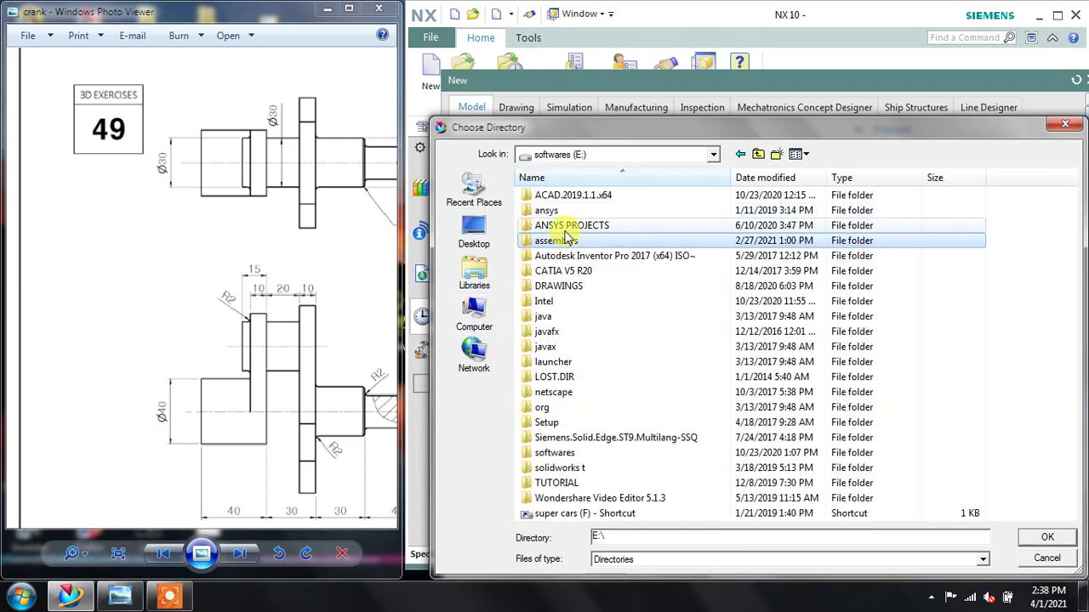
{"action": "double_click", "coordinate": [561, 288]}
{"action": "double_click", "coordinate": [564, 301]}
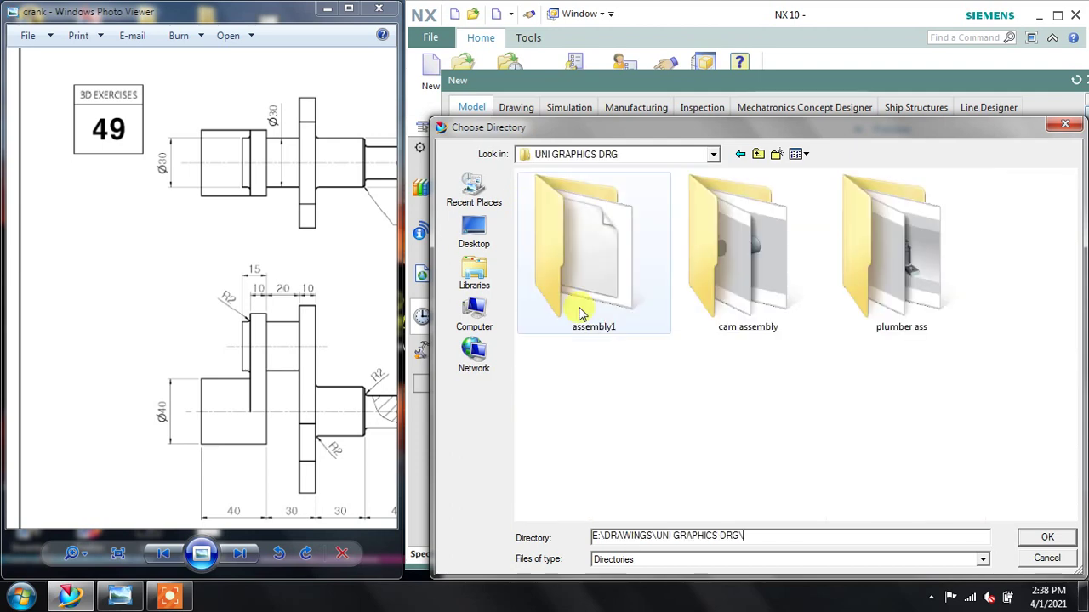
{"action": "left_click", "coordinate": [1053, 536]}
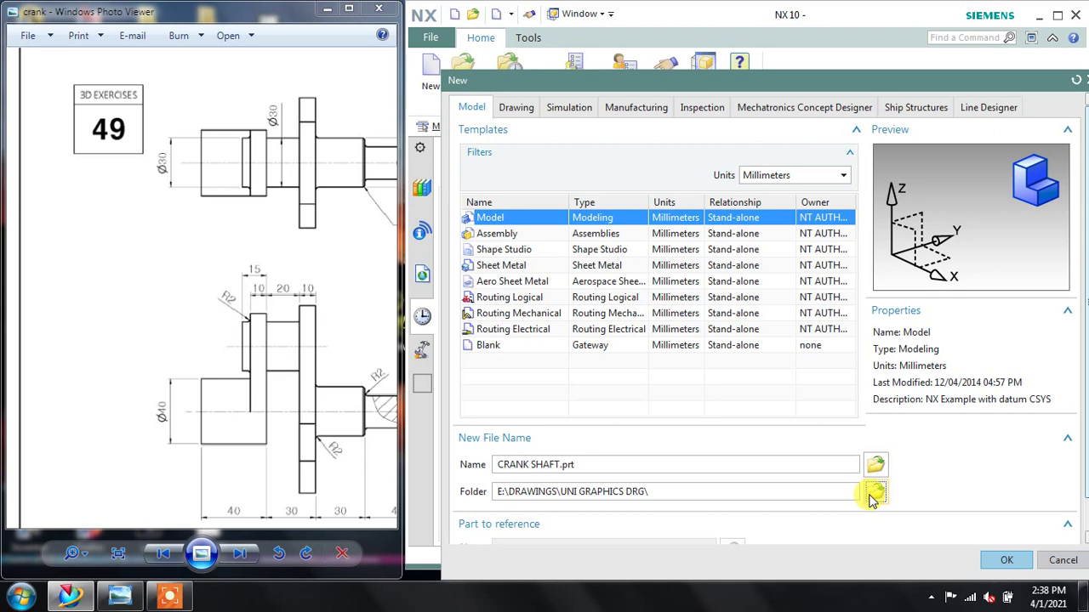
{"action": "left_click", "coordinate": [1004, 558]}
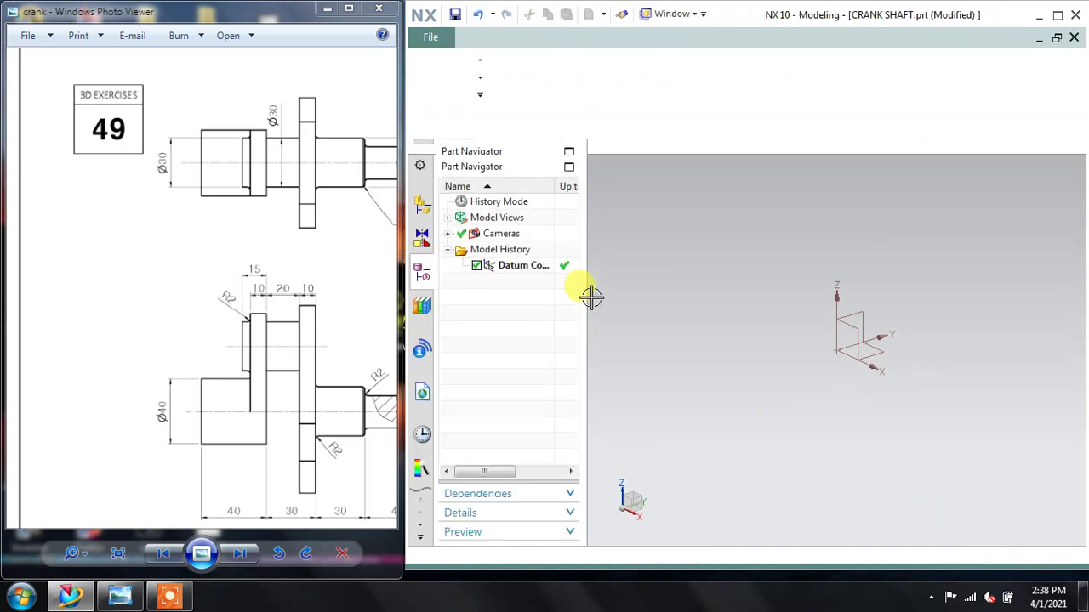
Step: Start a new sketch on the XY datum plane
{"action": "left_click_drag", "start_coordinate": [583, 293], "coordinate": [549, 292]}
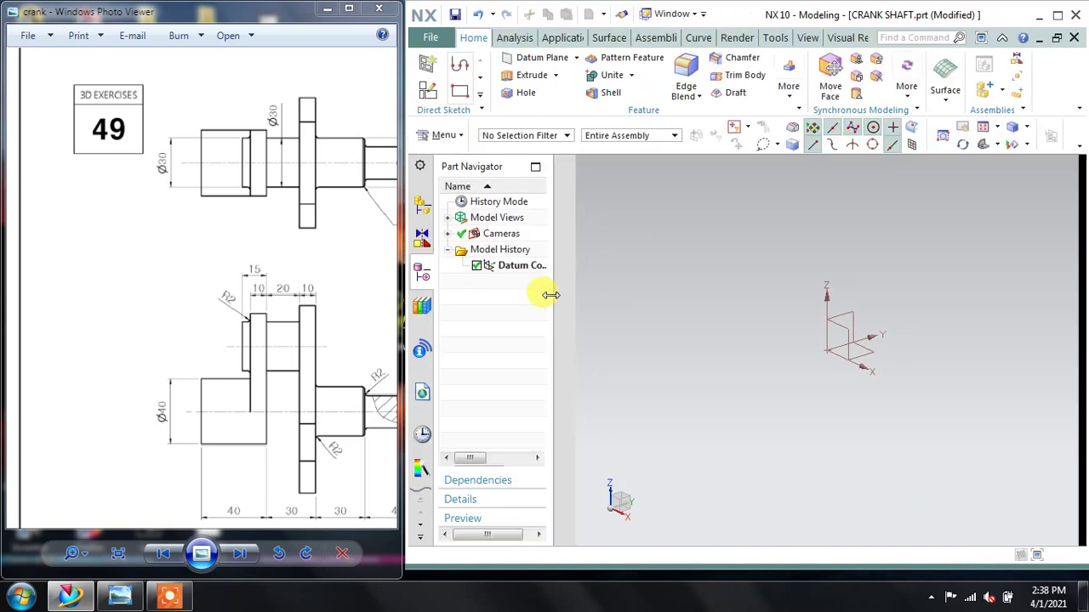
{"action": "left_click", "coordinate": [429, 66]}
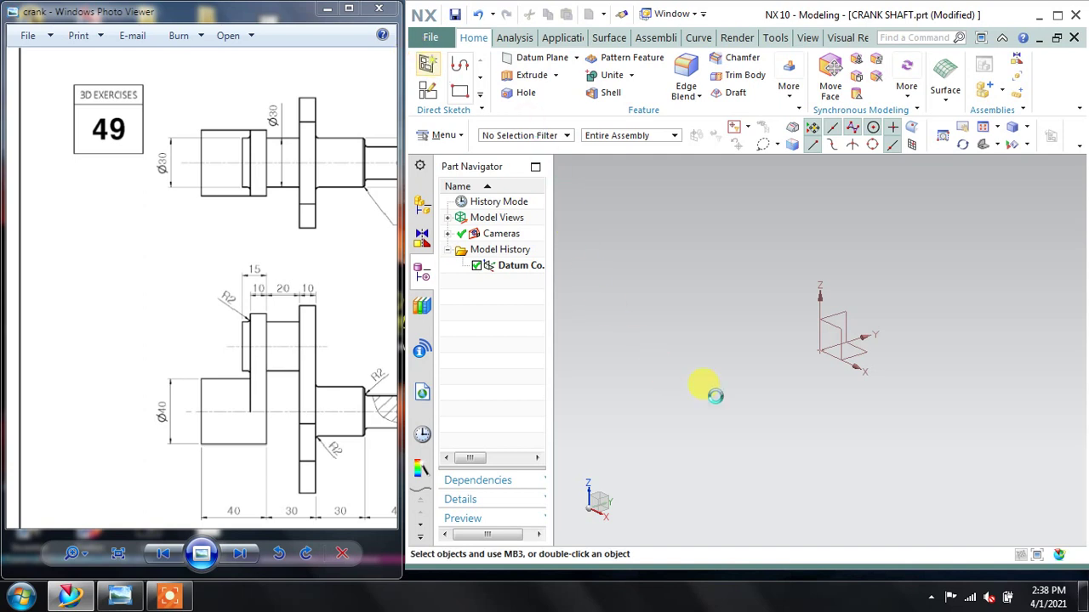
{"action": "left_click", "coordinate": [862, 355]}
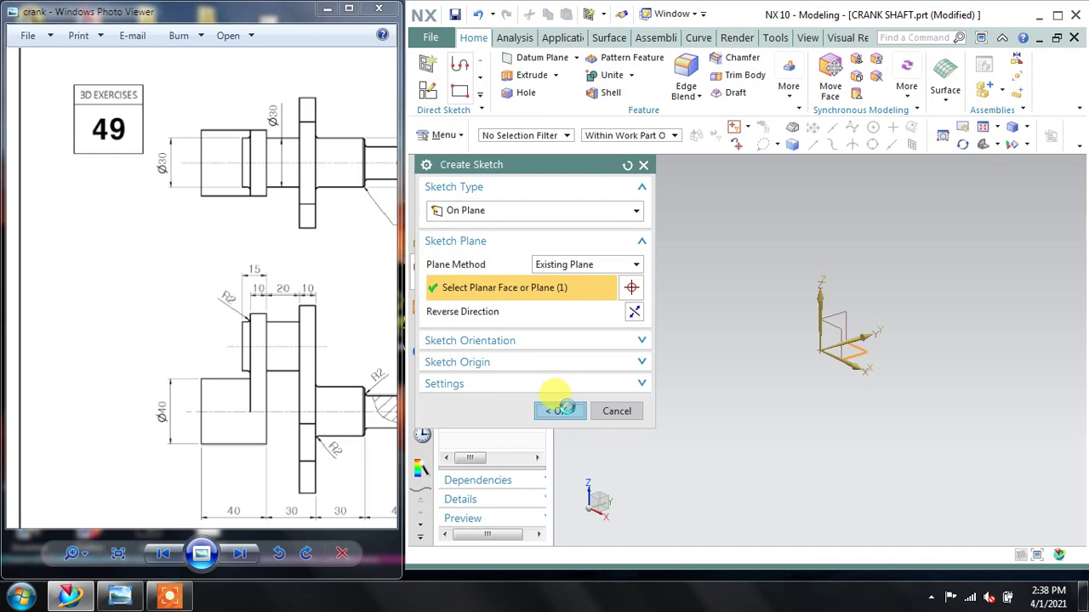
{"action": "left_click", "coordinate": [568, 410]}
{"action": "left_click_drag", "start_coordinate": [312, 260], "coordinate": [206, 294]}
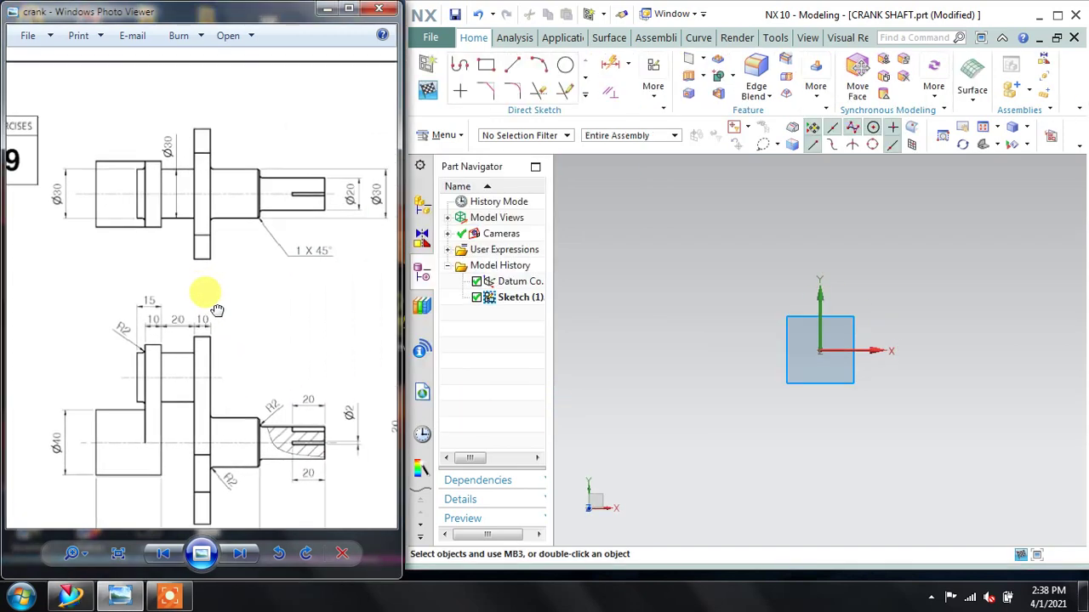
{"action": "left_click_drag", "start_coordinate": [261, 248], "coordinate": [226, 247]}
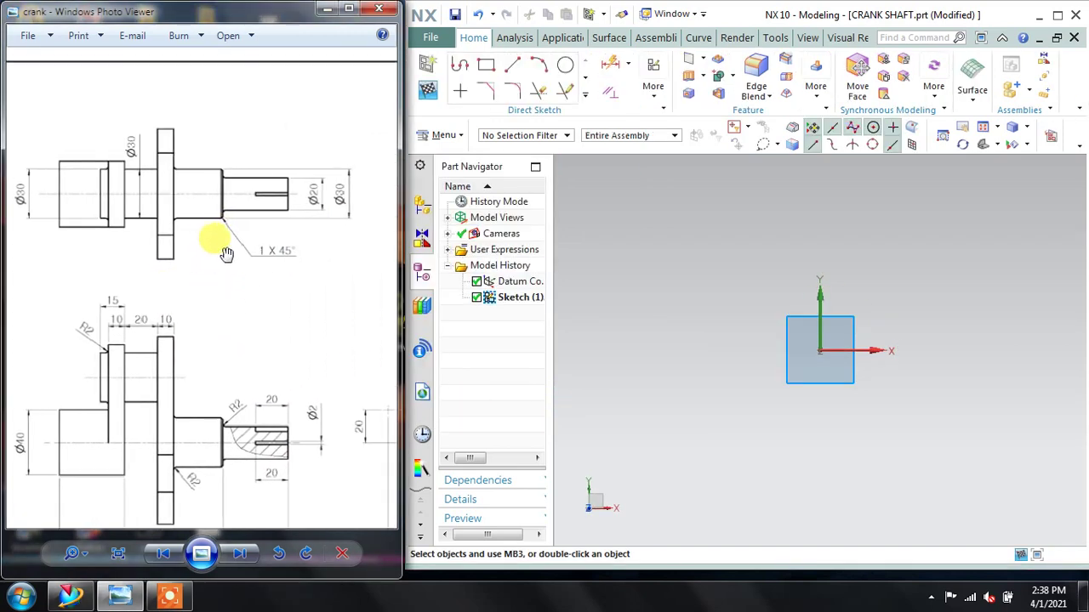
Step: Draw a 110 mm horizontal line from the sketch origin along the X axis
{"action": "left_click", "coordinate": [458, 68]}
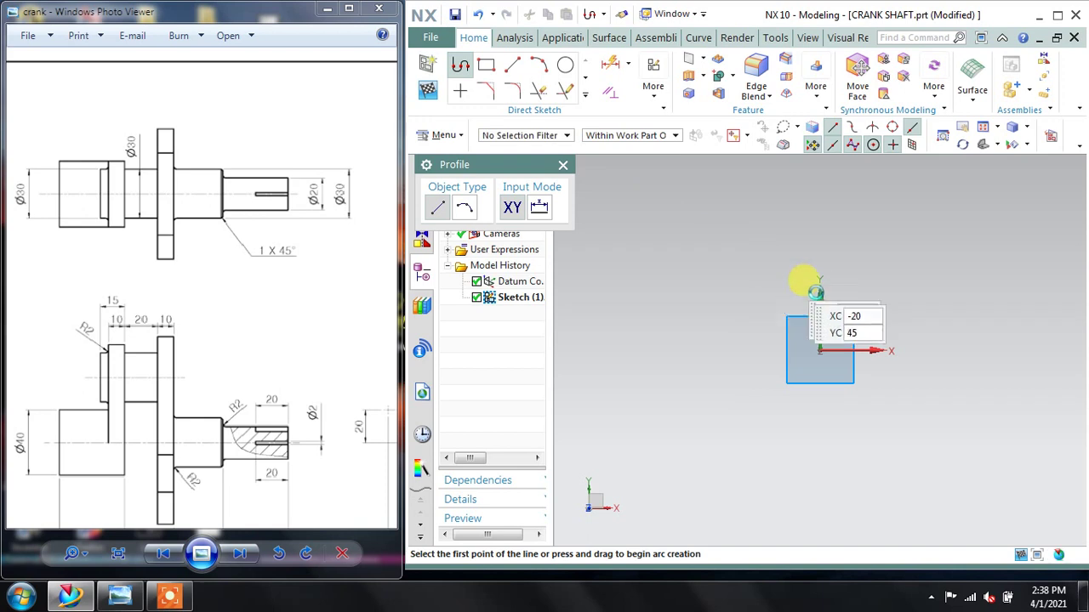
{"action": "left_click", "coordinate": [821, 349]}
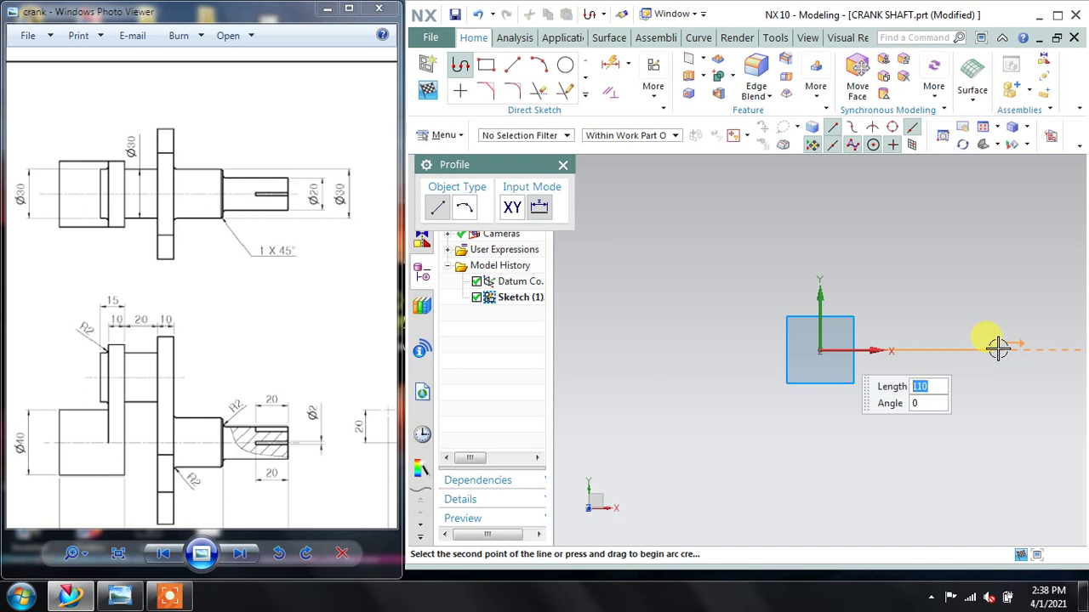
{"action": "left_click", "coordinate": [998, 349]}
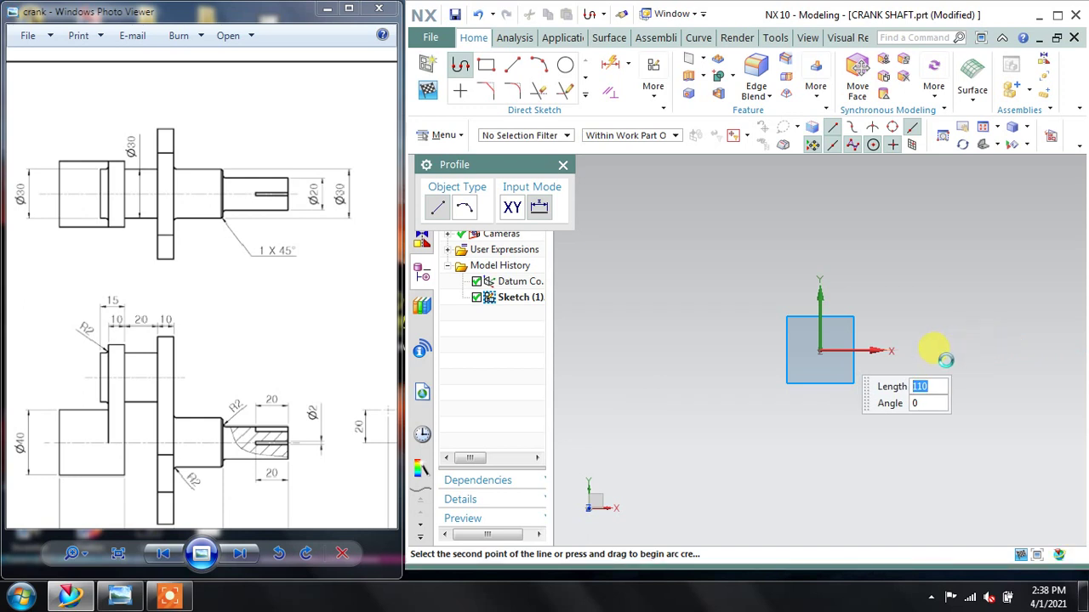
{"action": "scroll", "coordinate": [187, 297], "scroll_direction": "down", "scroll_amount": 1}
{"action": "scroll", "coordinate": [195, 349], "scroll_direction": "down", "scroll_amount": 1}
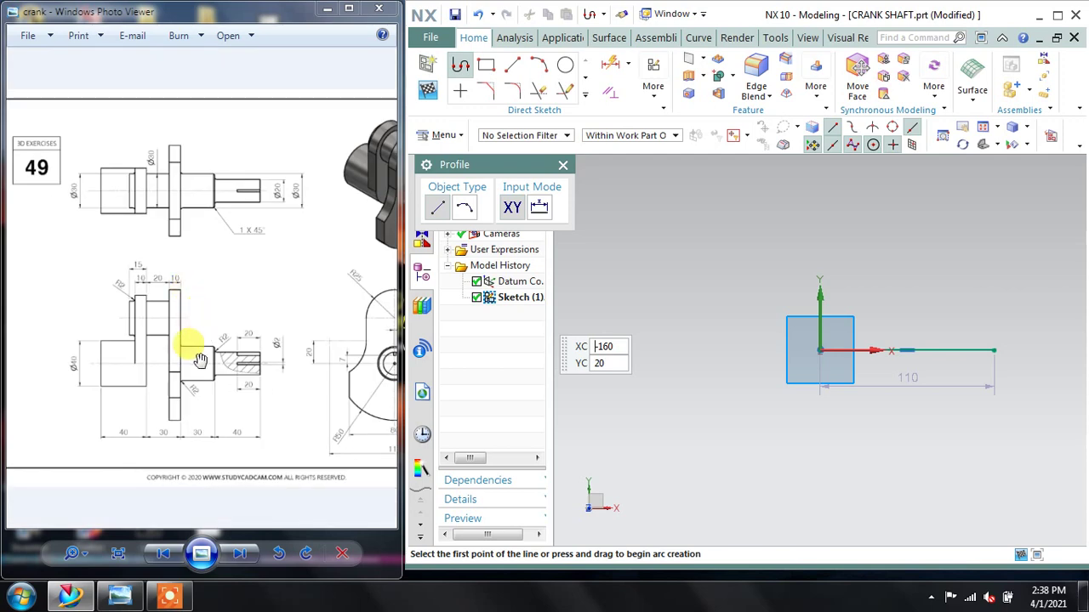
{"action": "scroll", "coordinate": [199, 360], "scroll_direction": "up", "scroll_amount": 1}
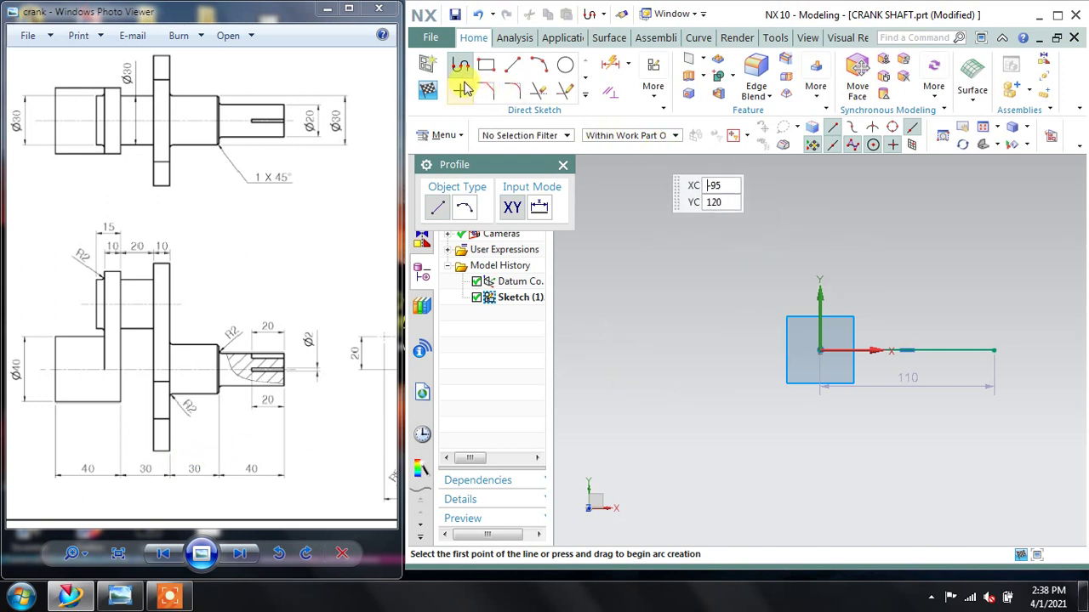
{"action": "left_click", "coordinate": [627, 65]}
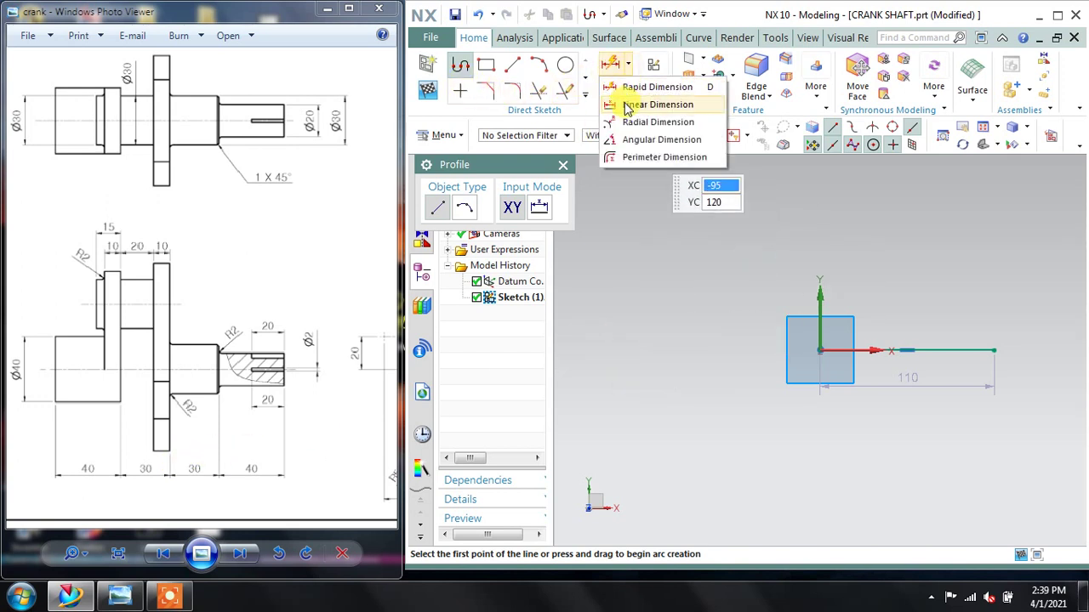
{"action": "left_click", "coordinate": [631, 89]}
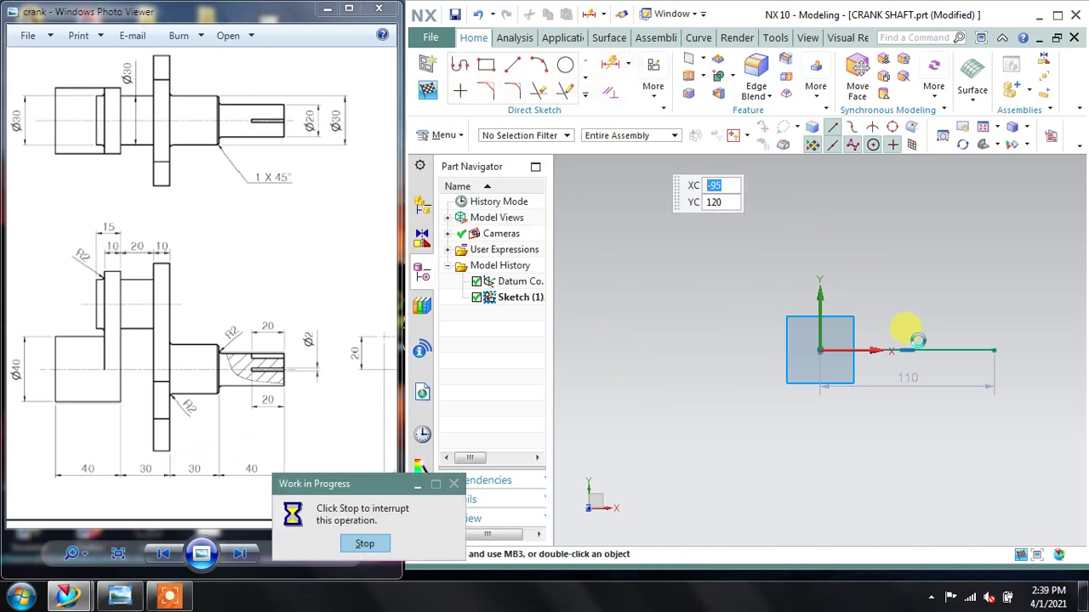
Step: Change the base line's length dimension from 110 to 70
{"action": "double_click", "coordinate": [910, 383]}
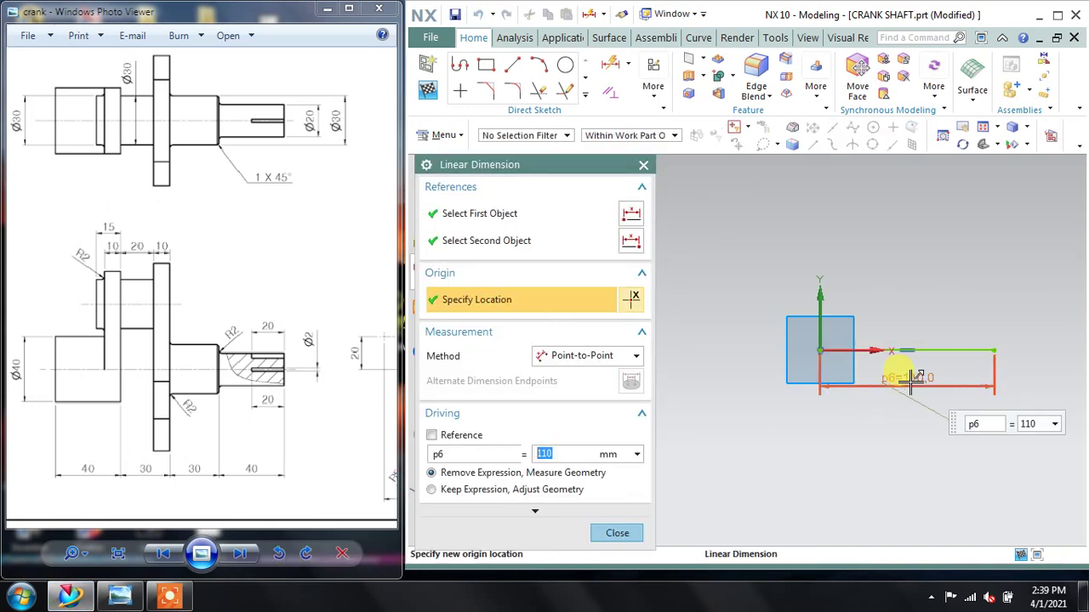
{"action": "type", "text": "70"}
{"action": "key", "text": "Return"}
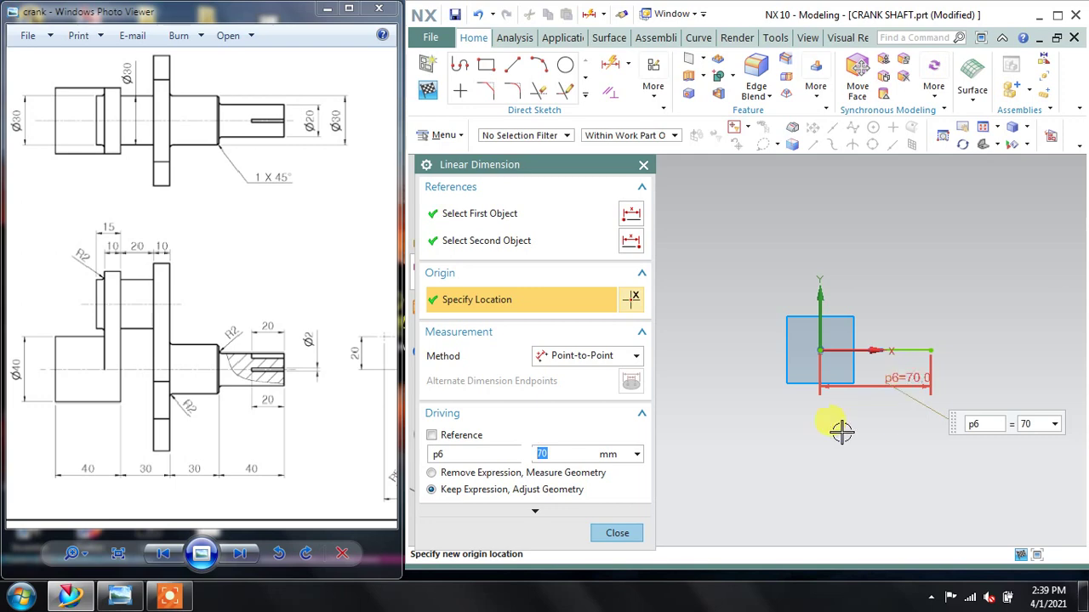
{"action": "left_click", "coordinate": [617, 533]}
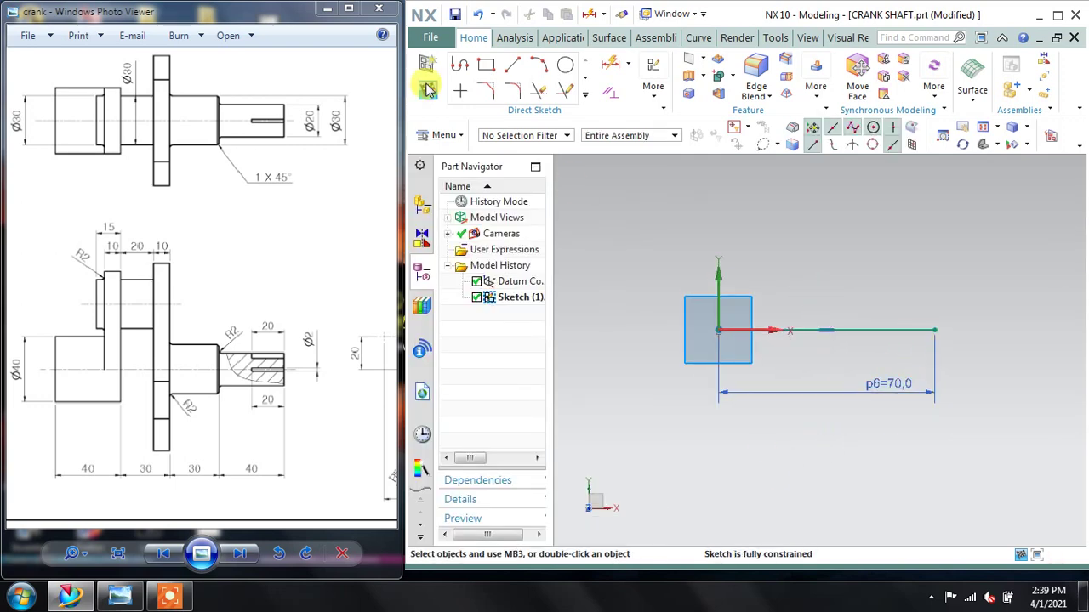
Step: Draw the stepped profile edges up, left, up, left and back down to the origin
{"action": "left_click", "coordinate": [513, 68]}
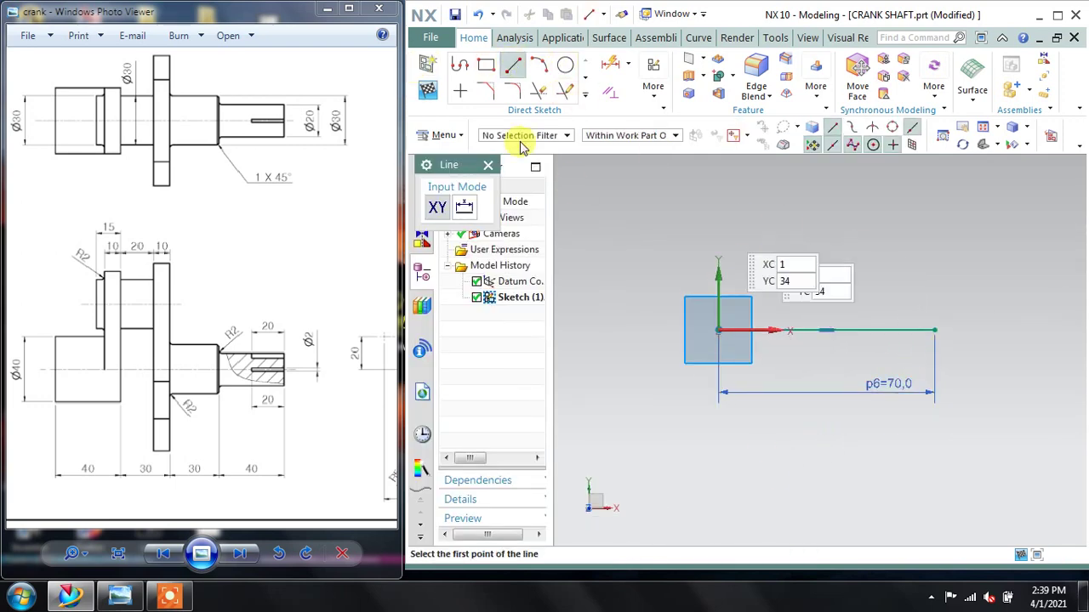
{"action": "left_click", "coordinate": [460, 64]}
{"action": "left_click", "coordinate": [934, 329]}
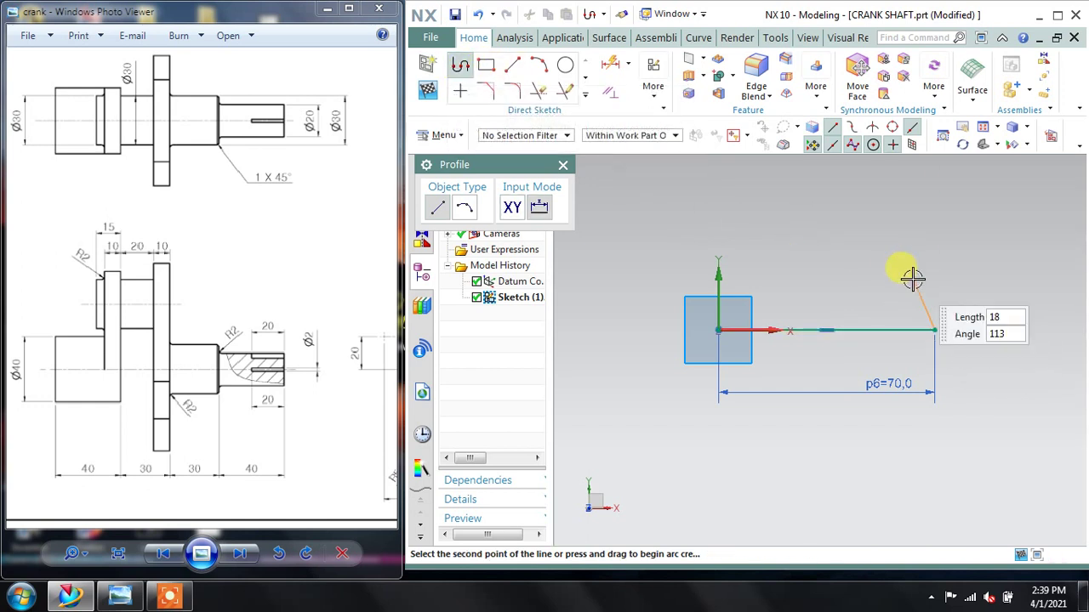
{"action": "left_click", "coordinate": [927, 284]}
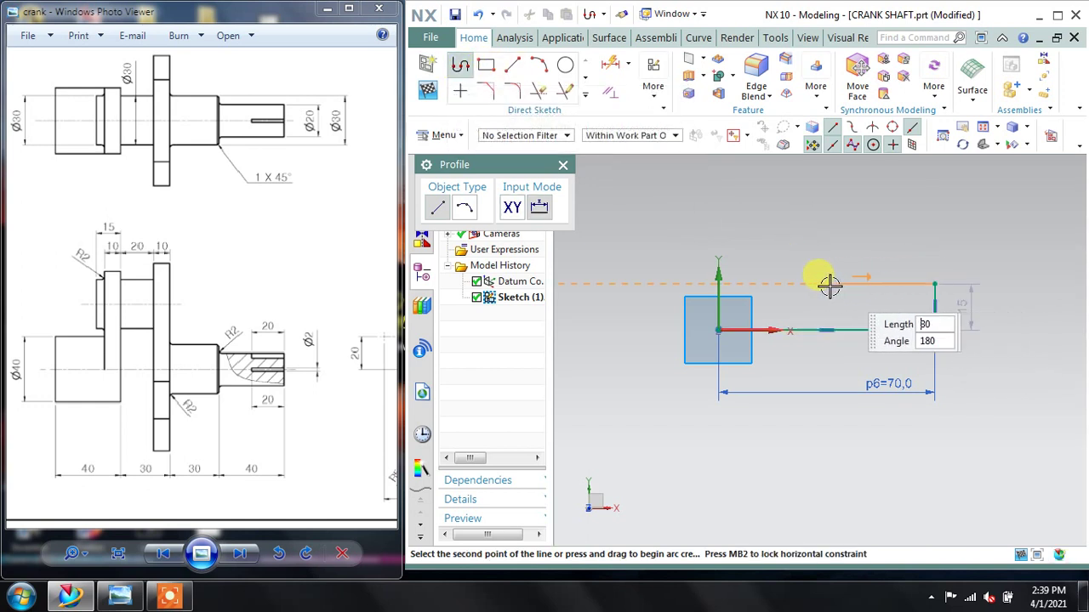
{"action": "left_click", "coordinate": [817, 283]}
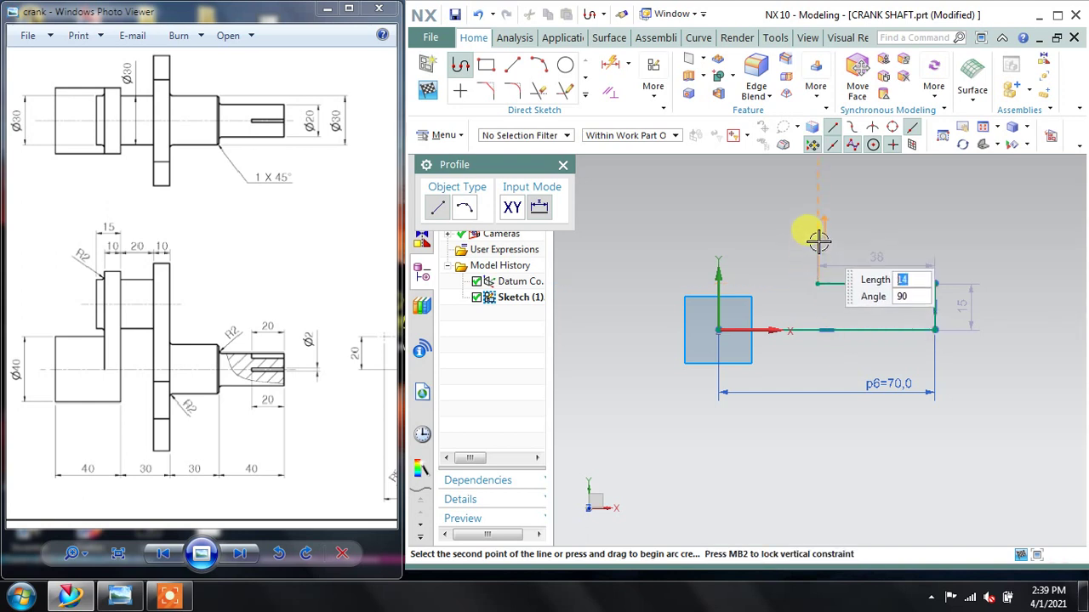
{"action": "left_click", "coordinate": [818, 242]}
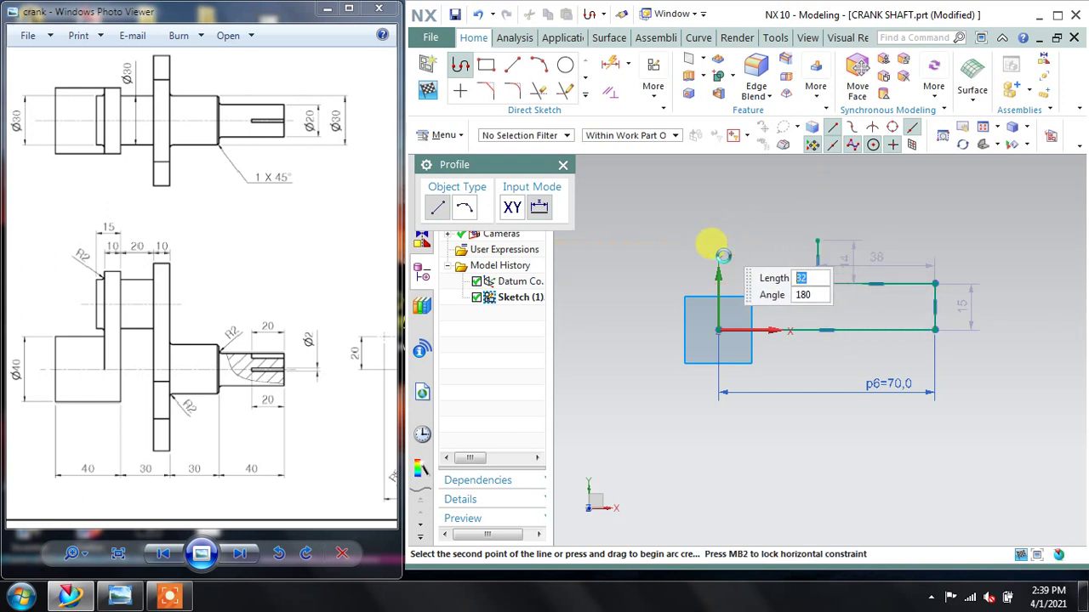
{"action": "left_click", "coordinate": [719, 243]}
{"action": "left_click", "coordinate": [719, 330]}
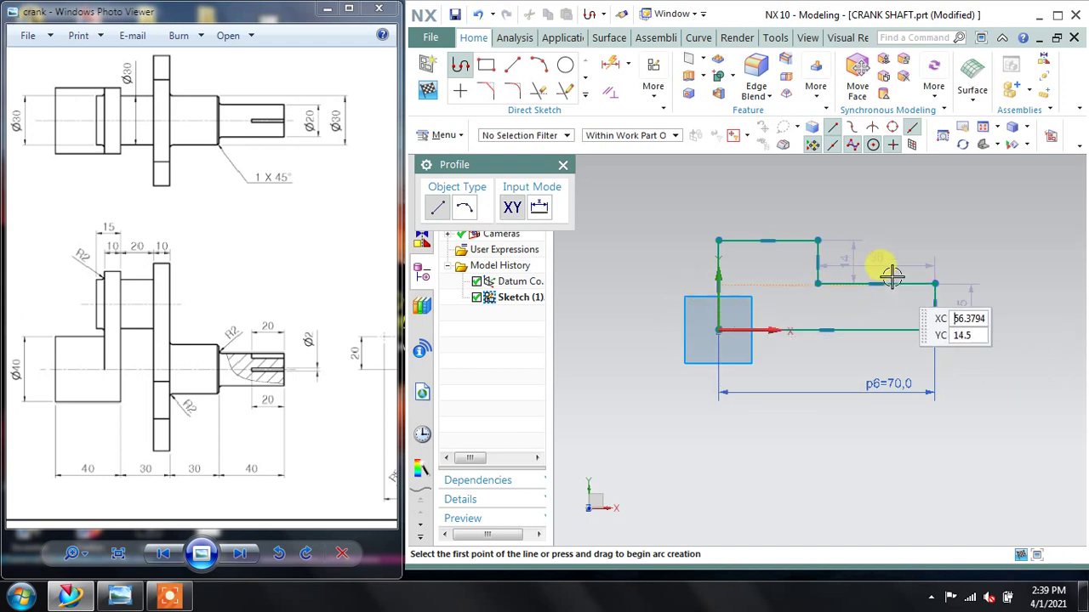
{"action": "key", "text": "Escape"}
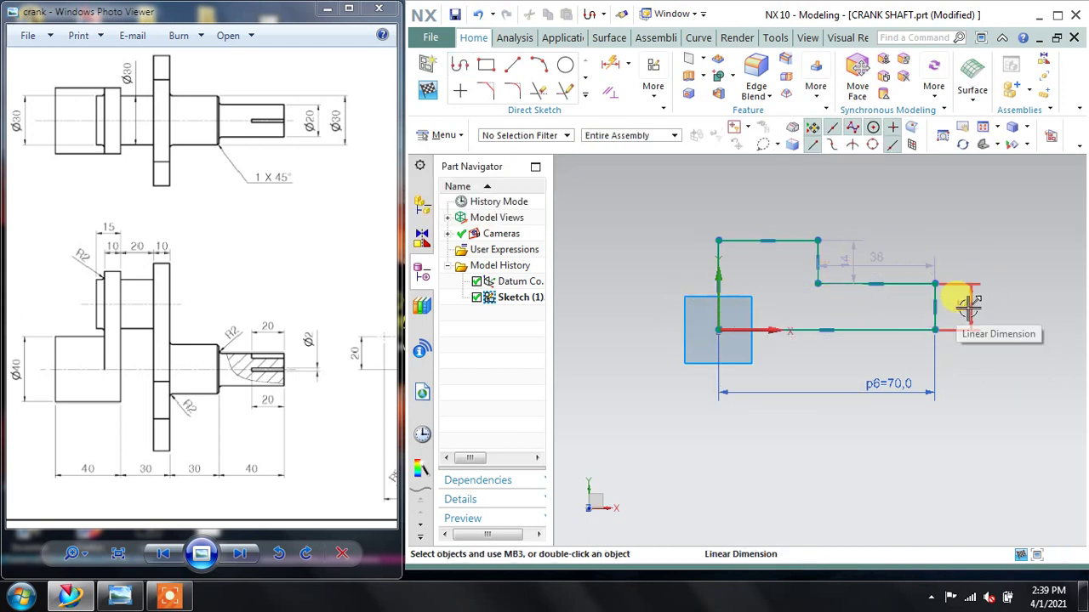
Step: Set the right step height to 10, the top length to 40 and the left step to 5
{"action": "left_click_drag", "start_coordinate": [272, 370], "coordinate": [243, 340]}
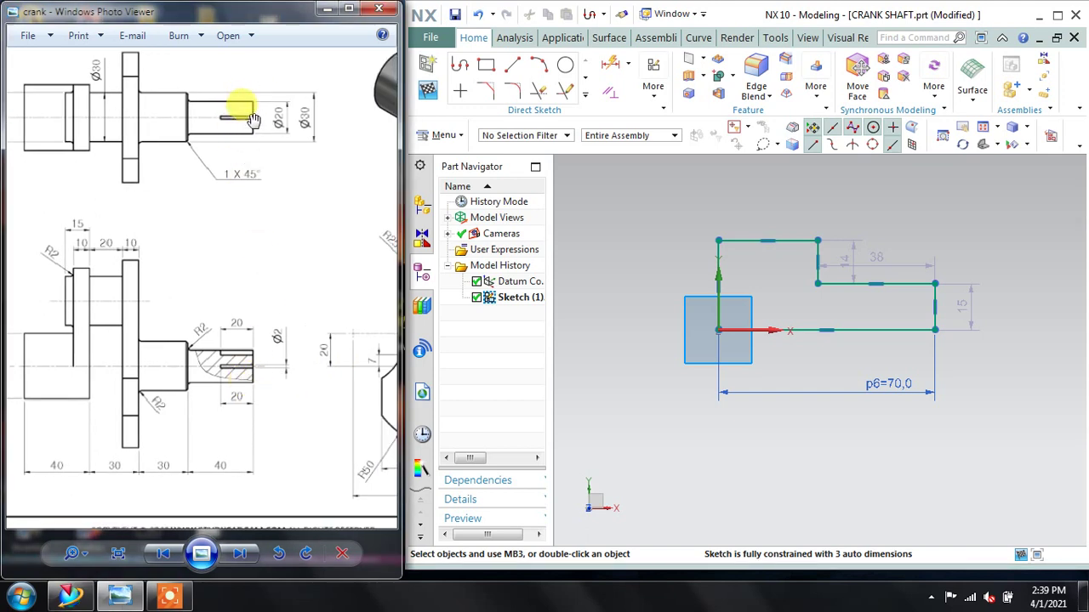
{"action": "double_click", "coordinate": [962, 303]}
{"action": "type", "text": "10"}
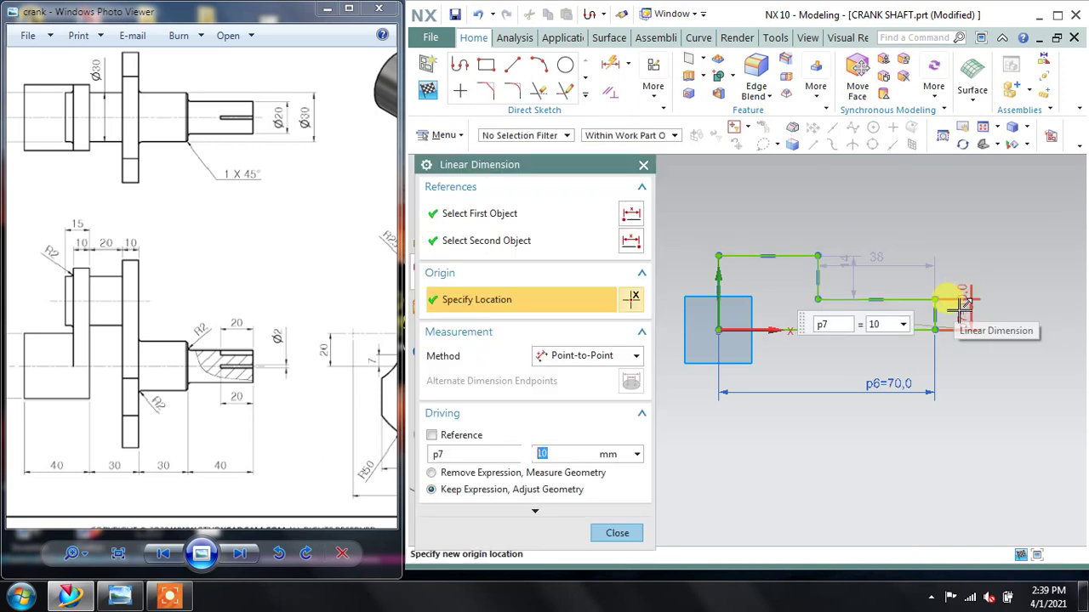
{"action": "middle_click", "coordinate": [729, 390]}
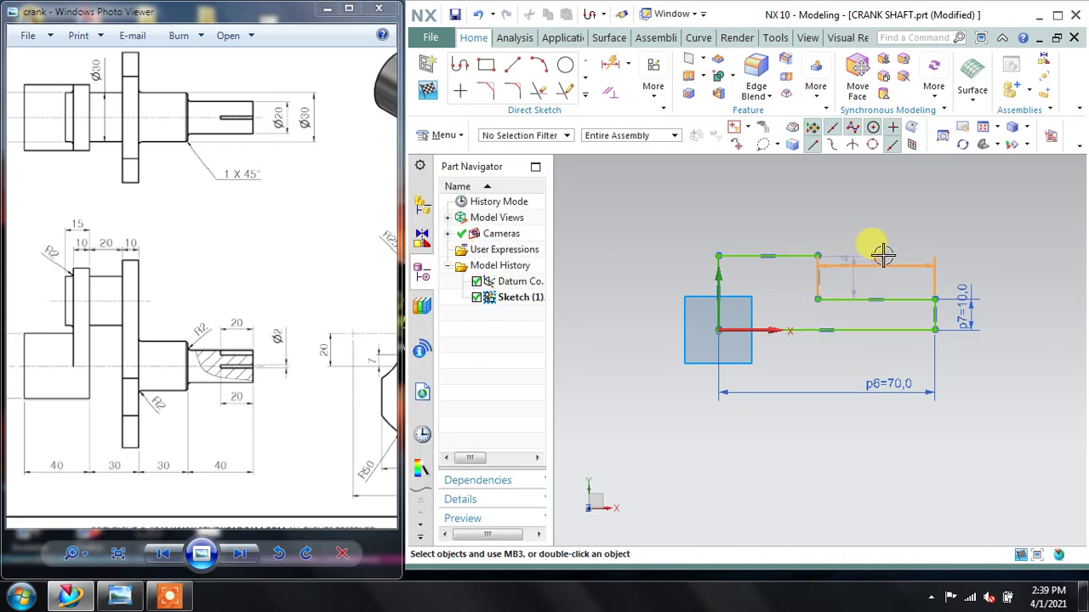
{"action": "double_click", "coordinate": [883, 255]}
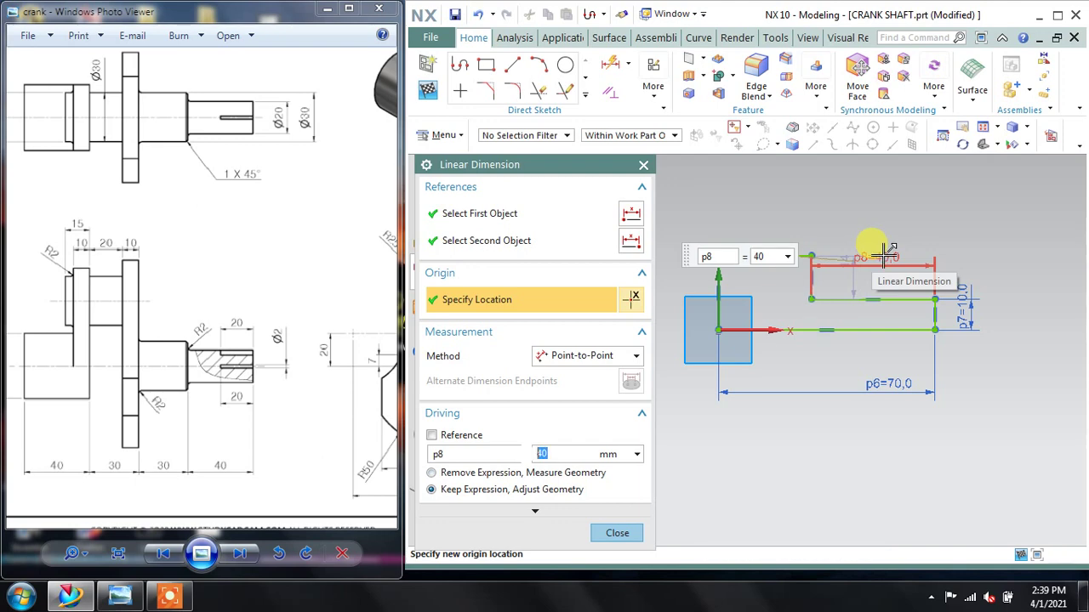
{"action": "left_click", "coordinate": [618, 534]}
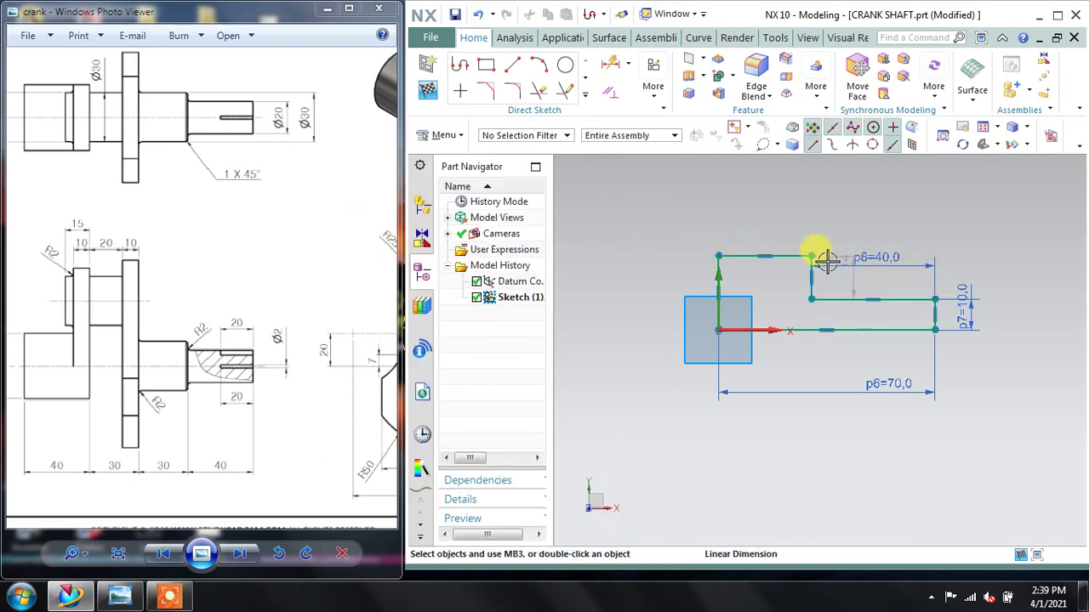
{"action": "left_click_drag", "start_coordinate": [849, 265], "coordinate": [787, 272]}
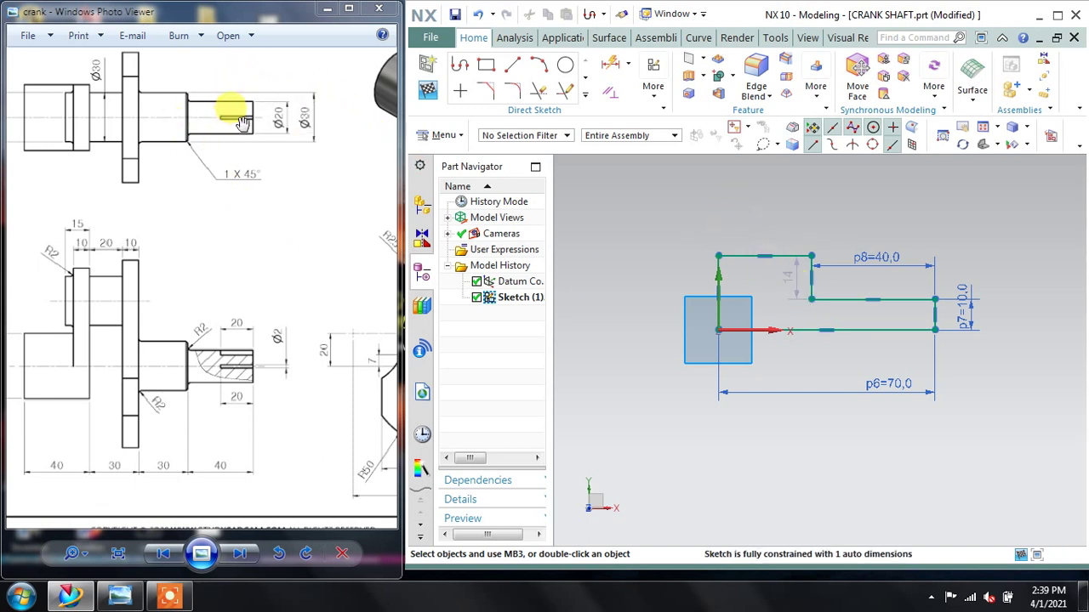
{"action": "double_click", "coordinate": [790, 276]}
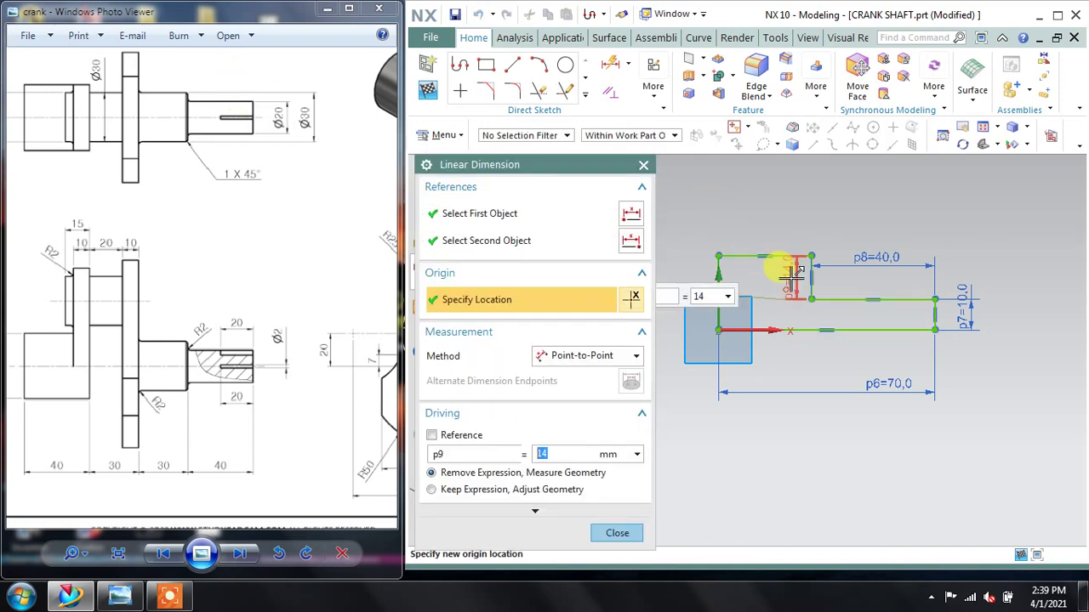
{"action": "type", "text": "5"}
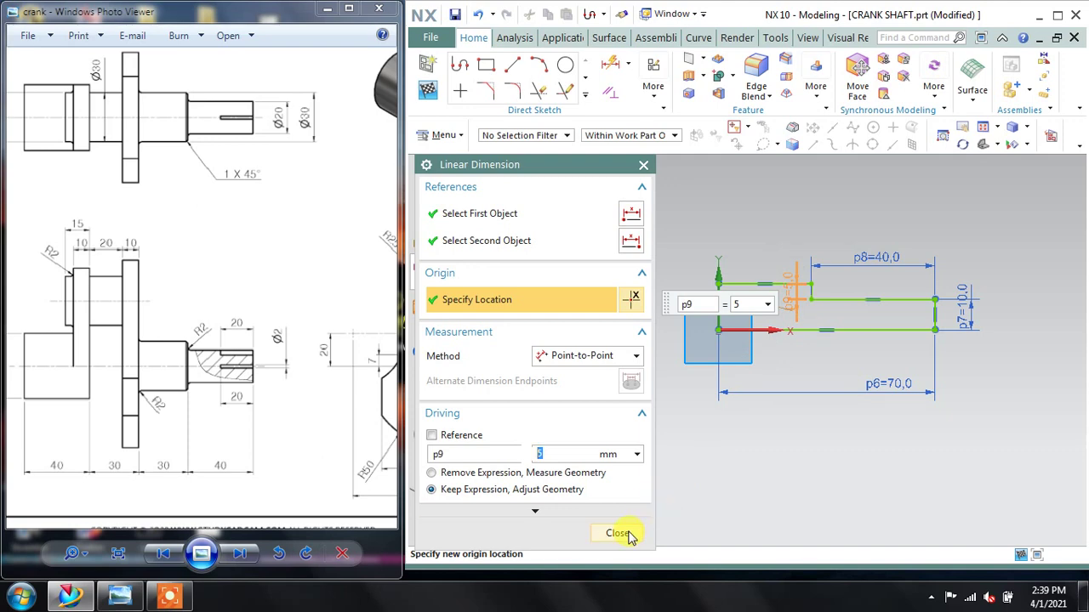
{"action": "left_click", "coordinate": [617, 532]}
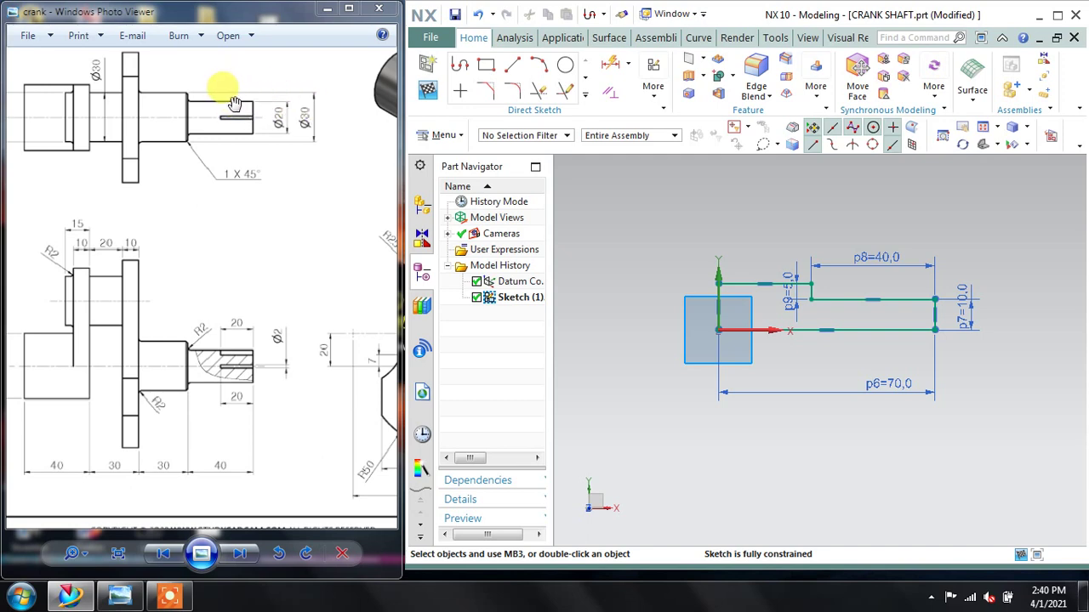
Step: Add a 30 mm dimension to the top-left line, then undo it as redundant
{"action": "scroll", "coordinate": [820, 309], "scroll_direction": "up", "scroll_amount": 1}
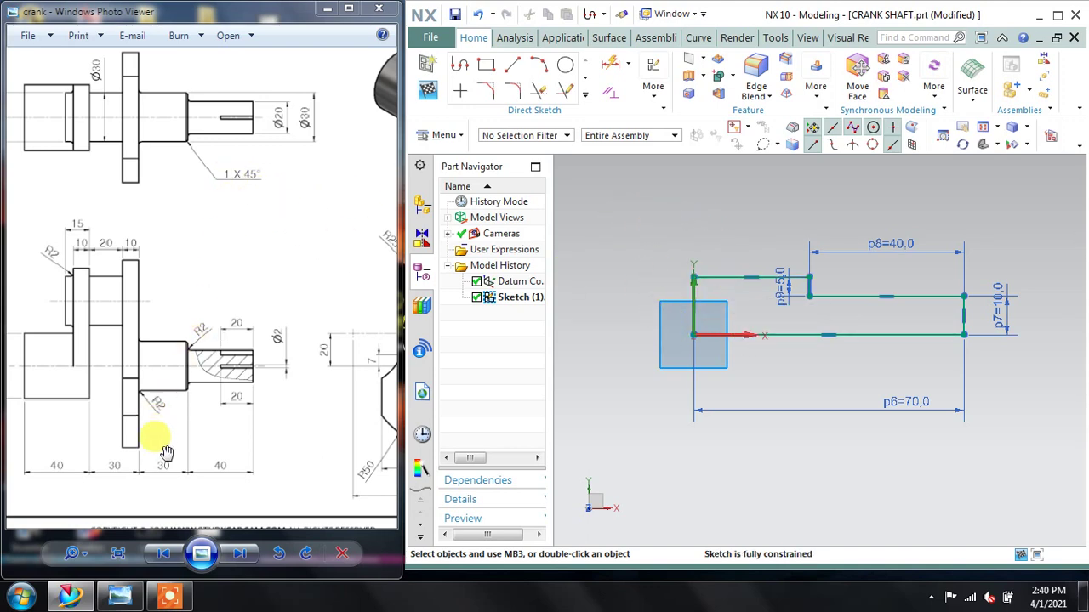
{"action": "left_click", "coordinate": [610, 66]}
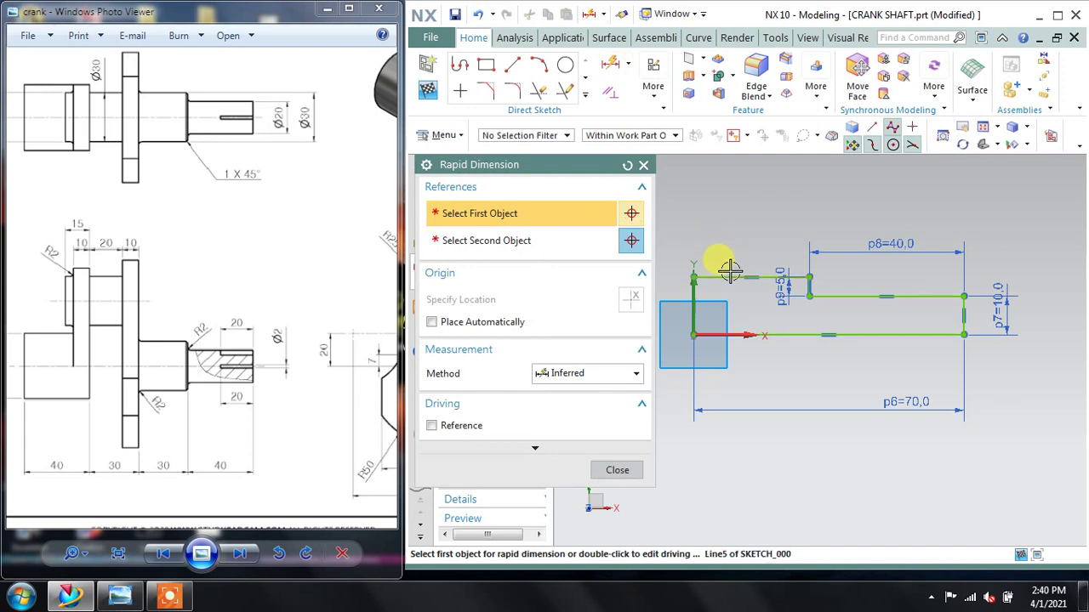
{"action": "left_click", "coordinate": [720, 277]}
{"action": "left_click", "coordinate": [736, 230]}
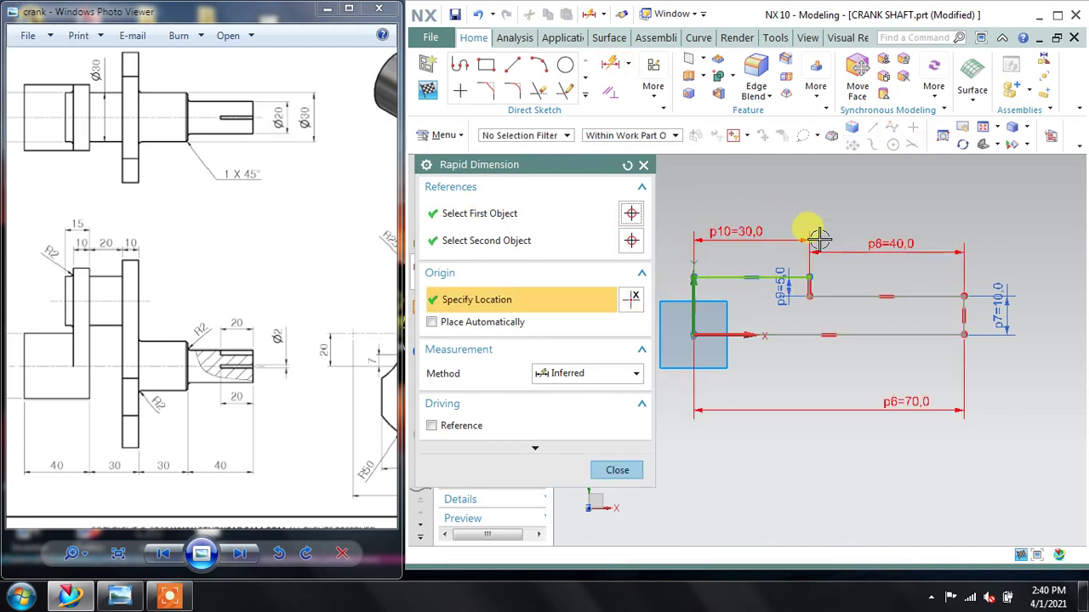
{"action": "left_click", "coordinate": [630, 470]}
{"action": "key", "text": "ctrl+z"}
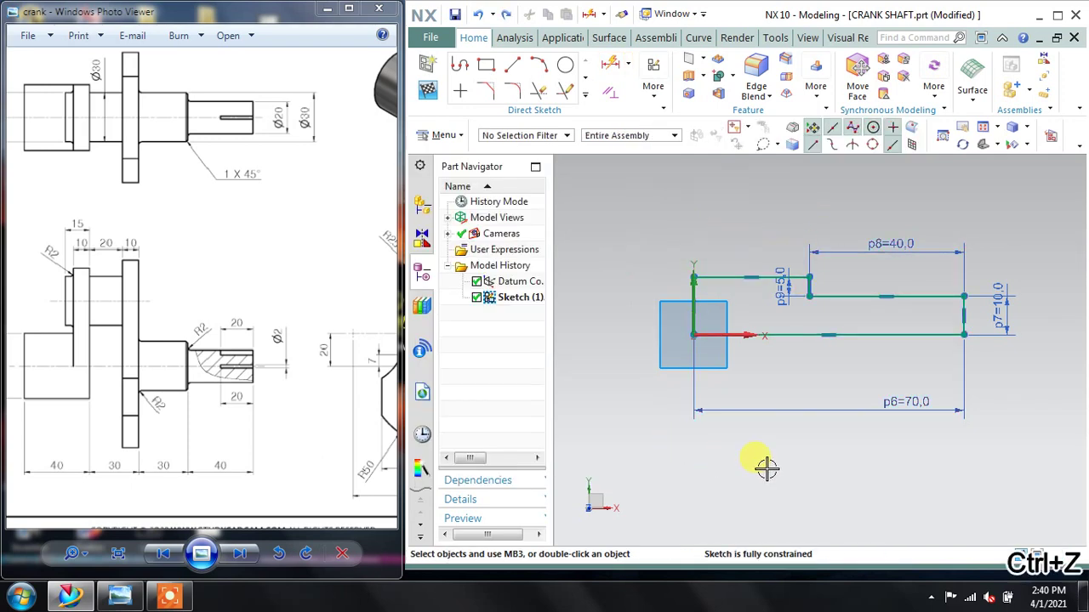
{"action": "scroll", "coordinate": [803, 423], "scroll_direction": "down", "scroll_amount": 1}
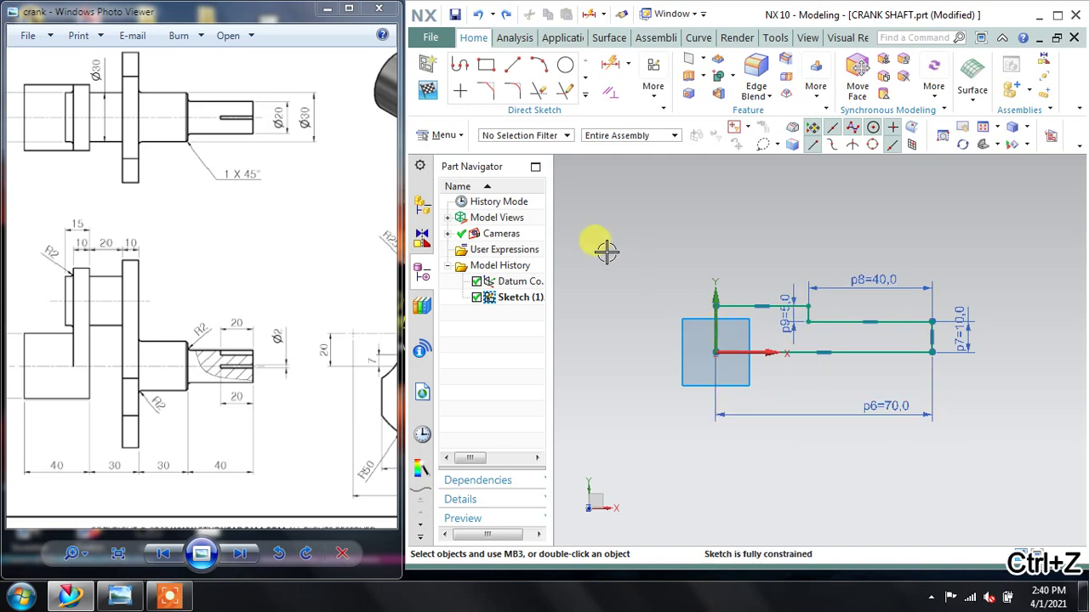
Step: Finish the sketch, revolve the profile 360° about its bottom line, and hide the sketch
{"action": "left_click", "coordinate": [427, 91]}
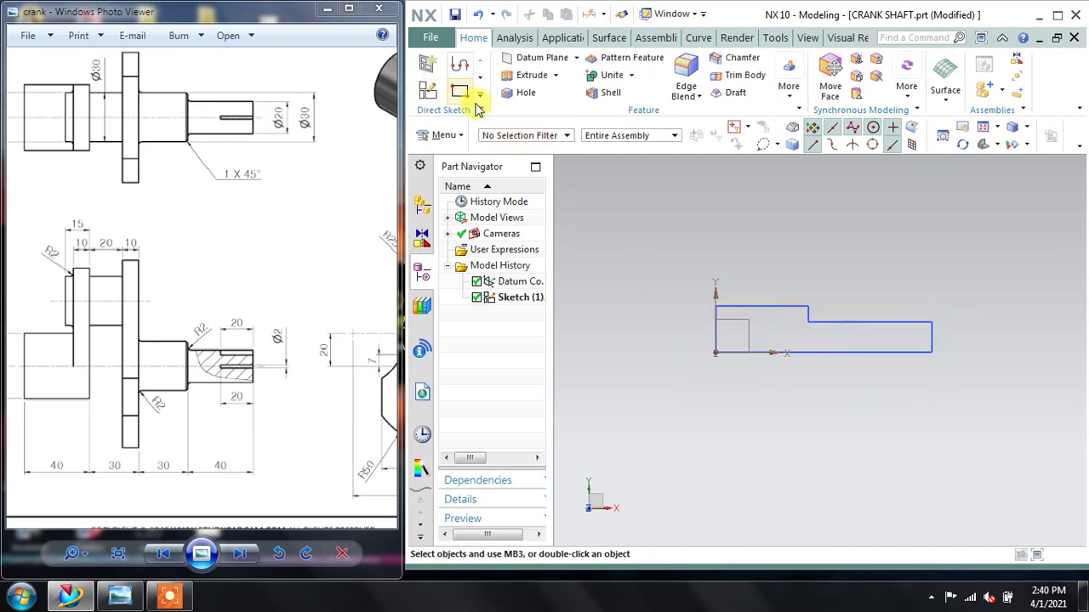
{"action": "left_click", "coordinate": [555, 74]}
{"action": "left_click", "coordinate": [548, 107]}
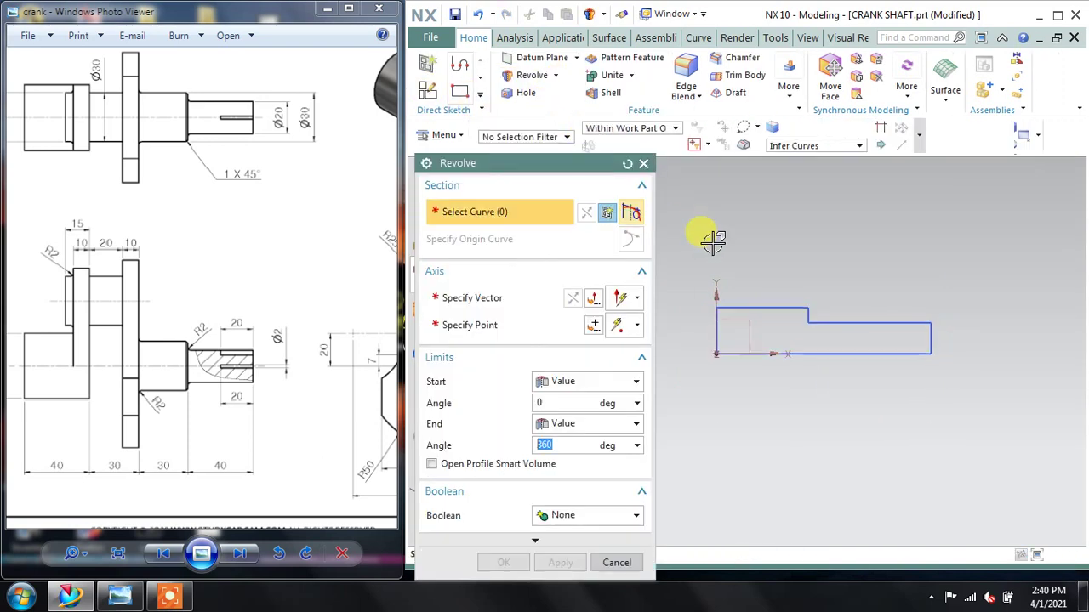
{"action": "left_click", "coordinate": [790, 308]}
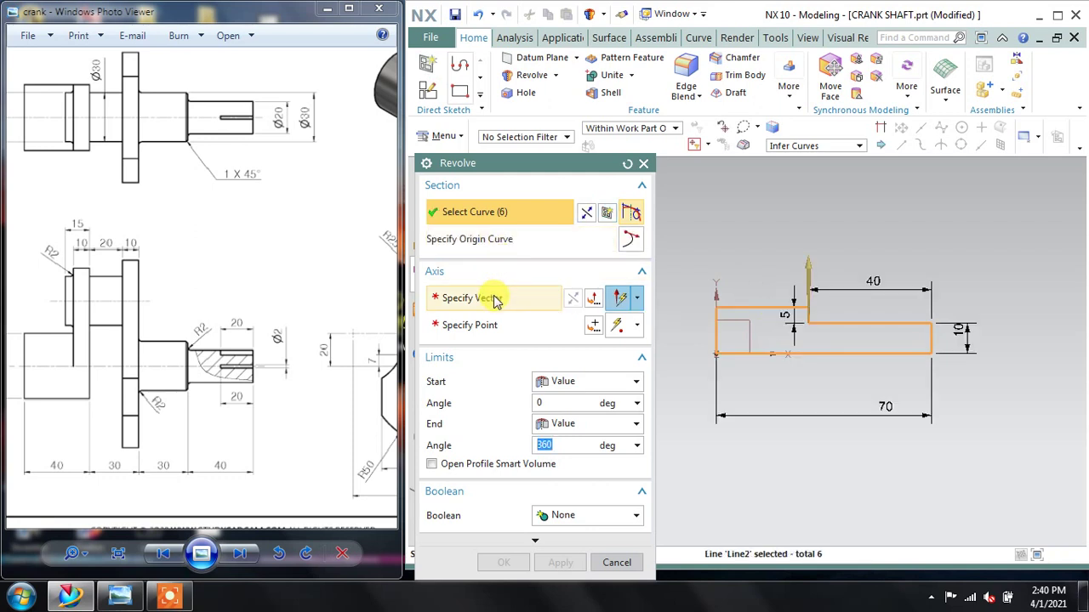
{"action": "left_click", "coordinate": [451, 297]}
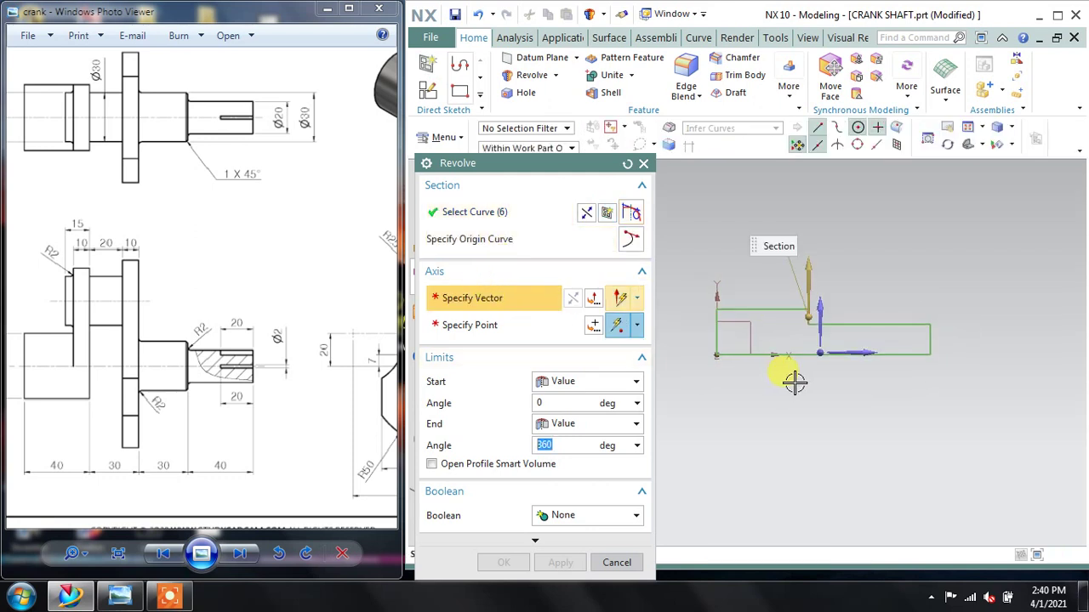
{"action": "left_click", "coordinate": [897, 356]}
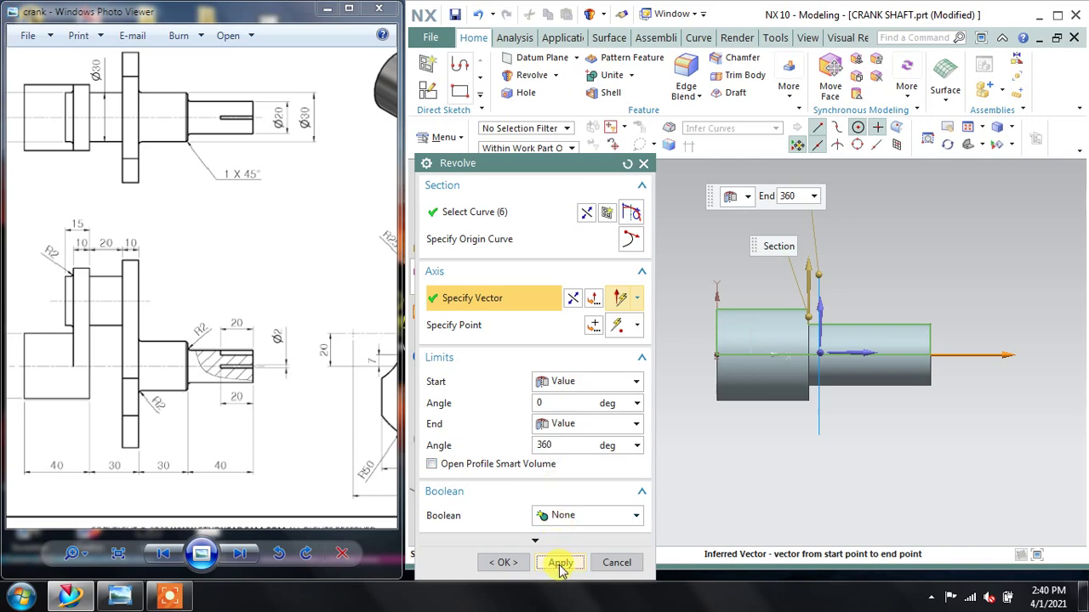
{"action": "left_click", "coordinate": [560, 562]}
{"action": "left_click", "coordinate": [616, 562]}
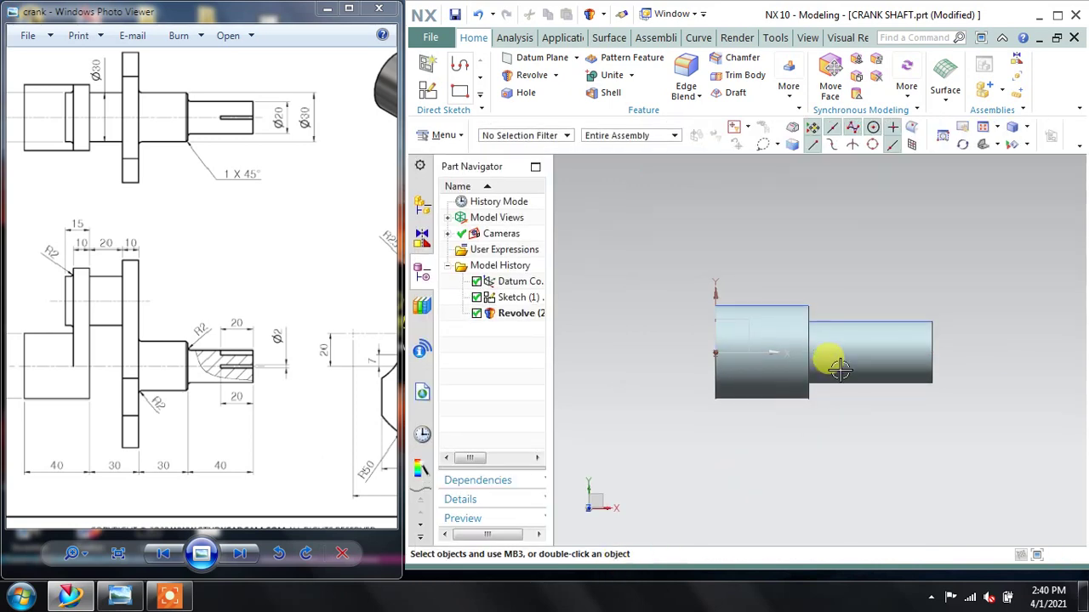
{"action": "right_click", "coordinate": [841, 319]}
{"action": "left_click", "coordinate": [878, 38]}
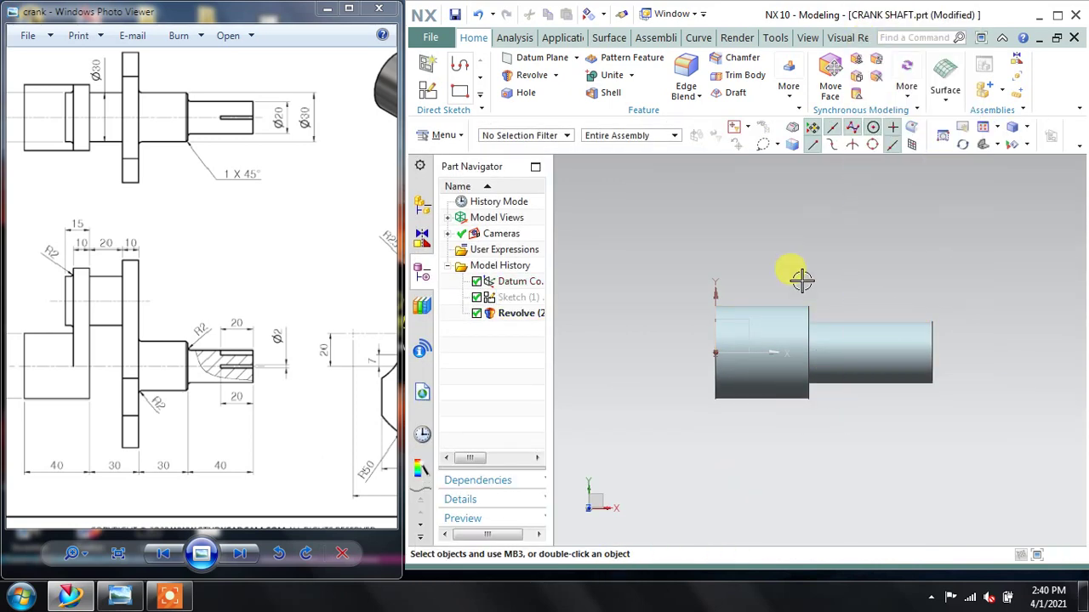
{"action": "middle_click_drag", "start_coordinate": [802, 275], "coordinate": [846, 280]}
{"action": "scroll", "coordinate": [136, 305], "scroll_direction": "up", "scroll_amount": 2}
{"action": "left_click_drag", "start_coordinate": [136, 305], "coordinate": [36, 284]}
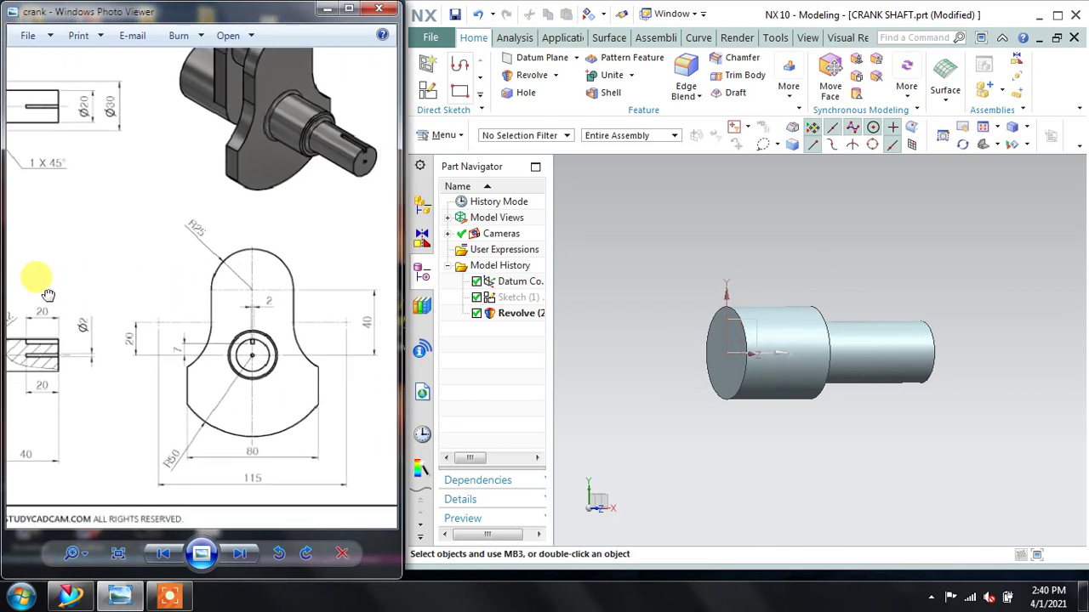
{"action": "left_click_drag", "start_coordinate": [235, 326], "coordinate": [220, 325]}
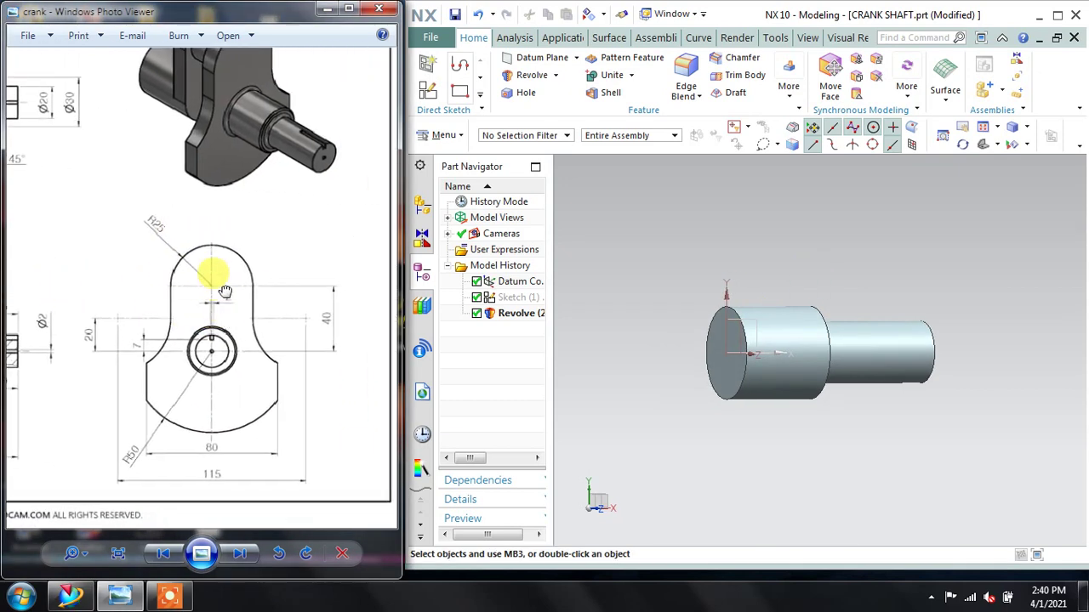
{"action": "left_click", "coordinate": [677, 276]}
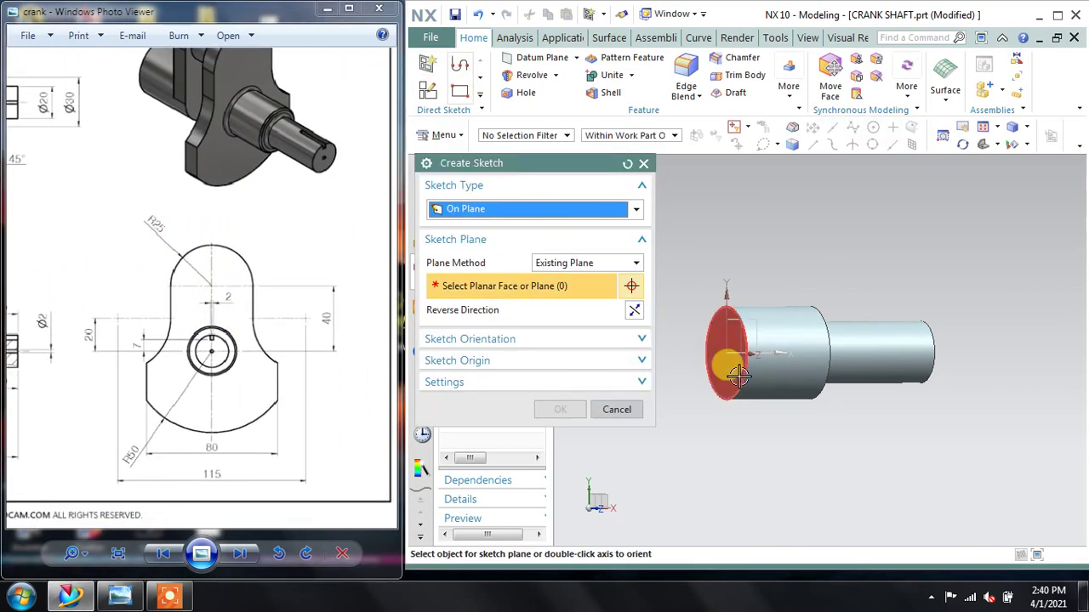
{"action": "left_click", "coordinate": [718, 374]}
{"action": "left_click", "coordinate": [557, 409]}
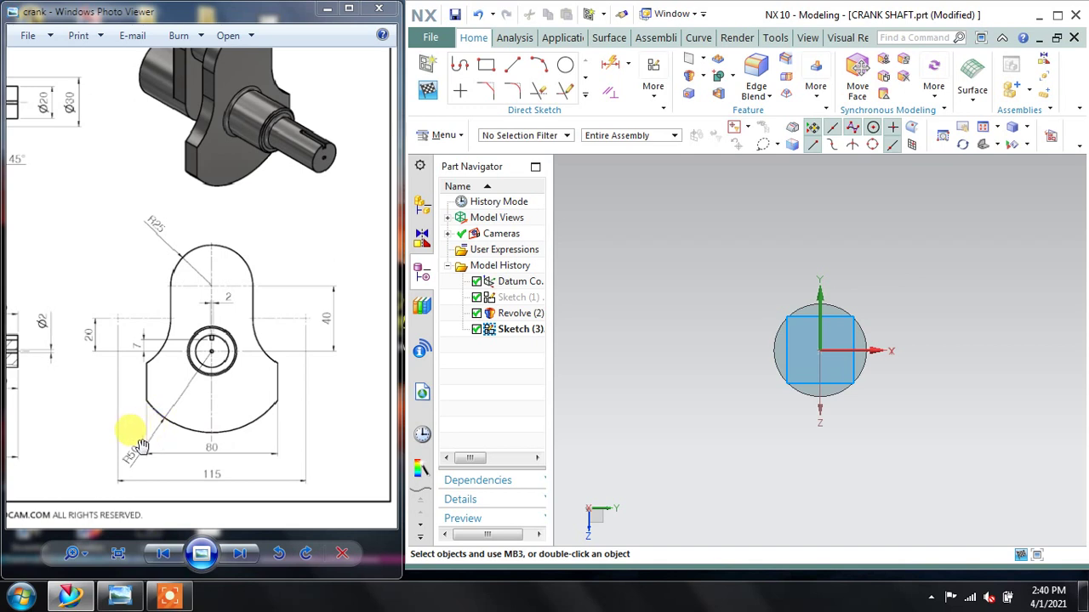
Step: Draw a Ø100 circle centred on the sketch origin
{"action": "left_click", "coordinate": [564, 66]}
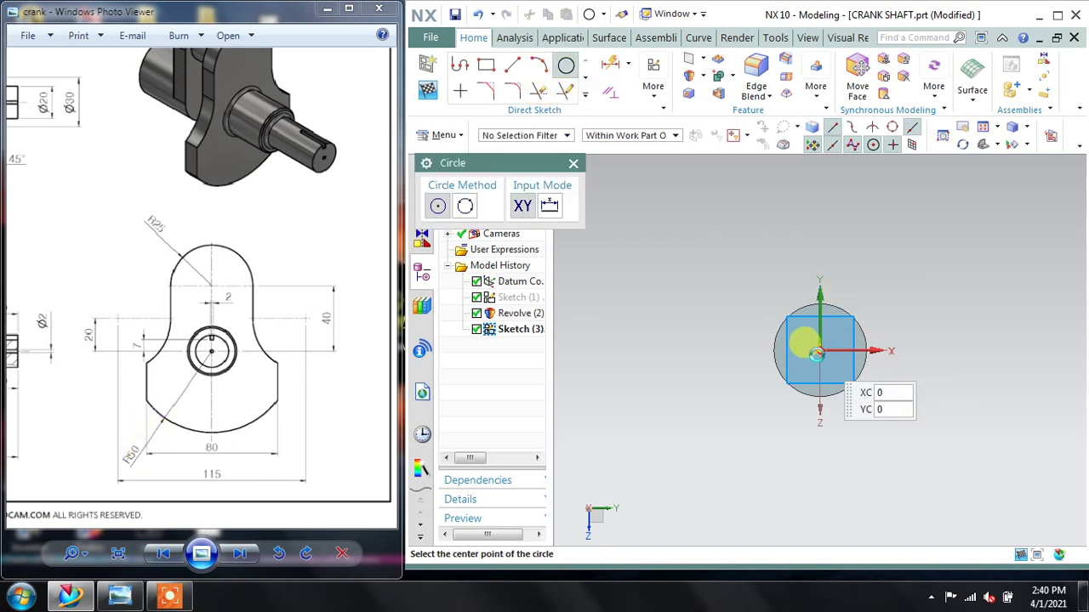
{"action": "left_click", "coordinate": [819, 349]}
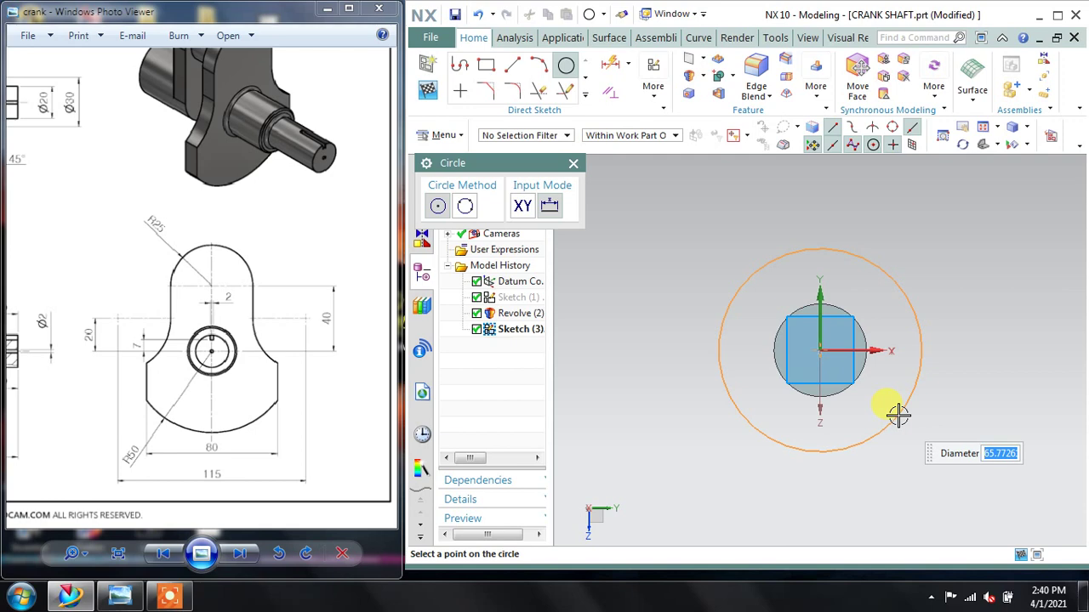
{"action": "type", "text": "0"}
{"action": "key", "text": "Return"}
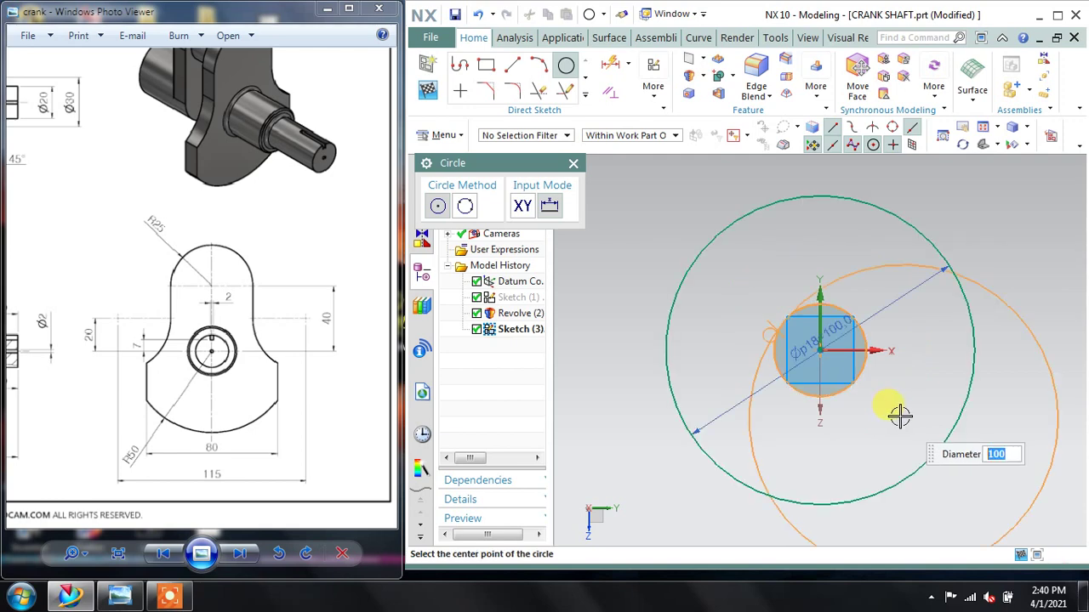
{"action": "left_click", "coordinate": [575, 164]}
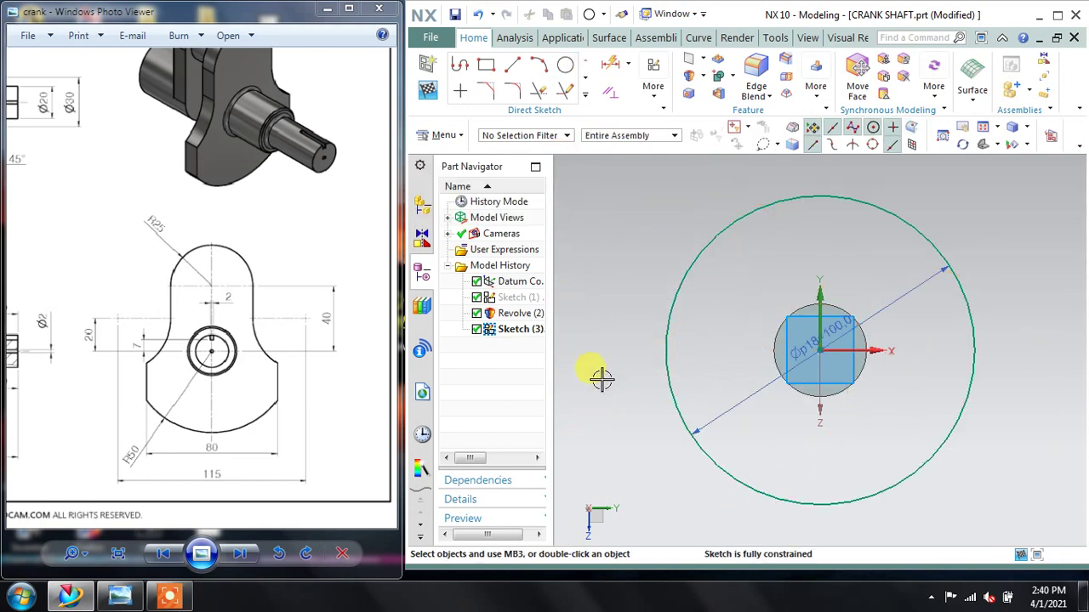
Step: Draw a vertical line and lock it 40 mm left of the circle centre
{"action": "left_click", "coordinate": [460, 64]}
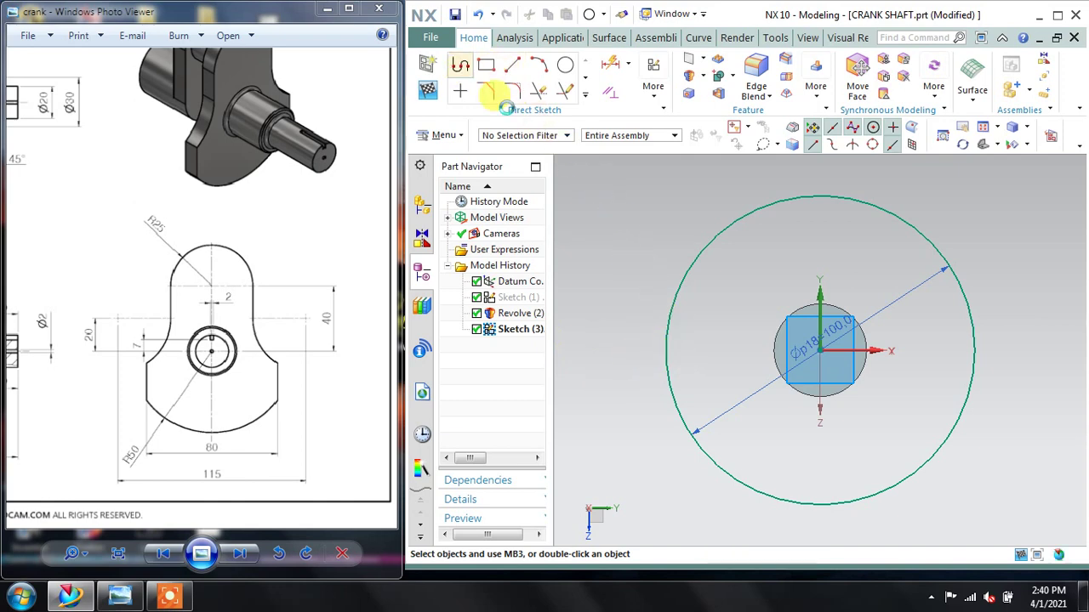
{"action": "left_click", "coordinate": [695, 462]}
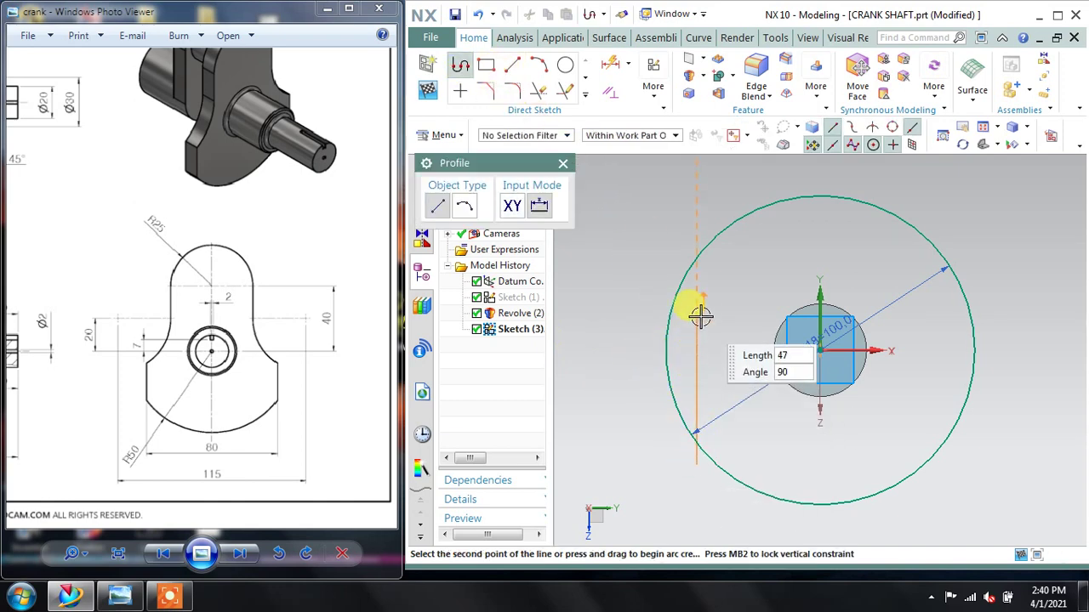
{"action": "left_click", "coordinate": [697, 316]}
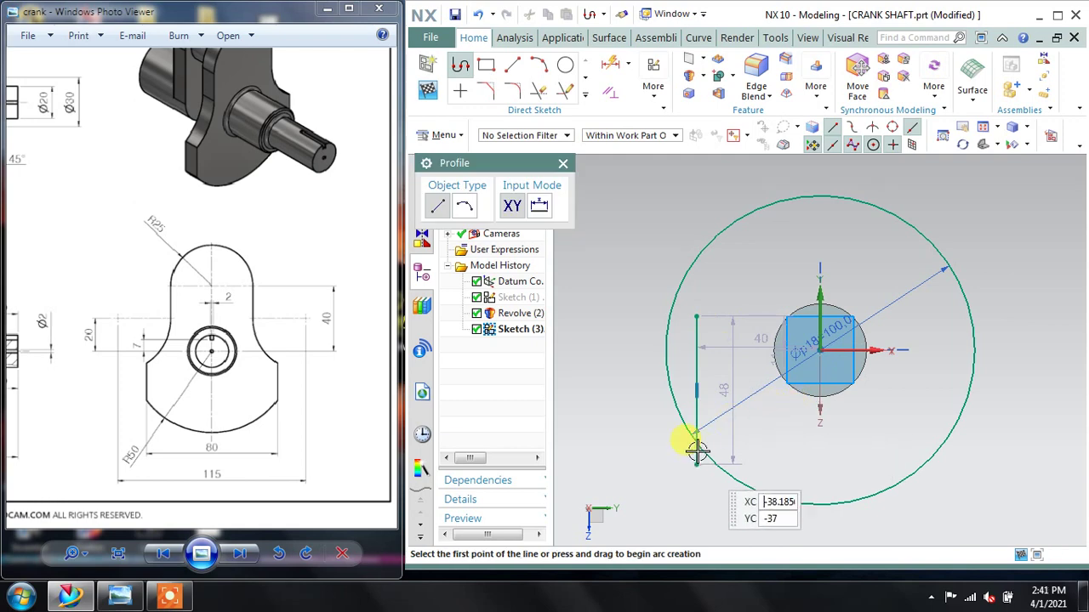
{"action": "left_click", "coordinate": [562, 163]}
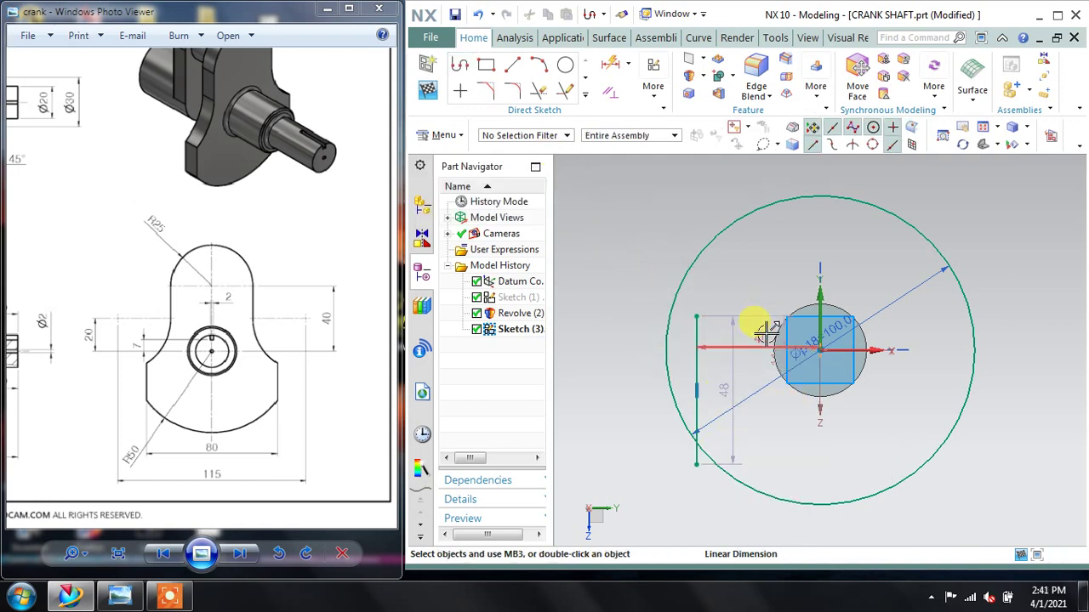
{"action": "left_click_drag", "start_coordinate": [766, 336], "coordinate": [761, 506]}
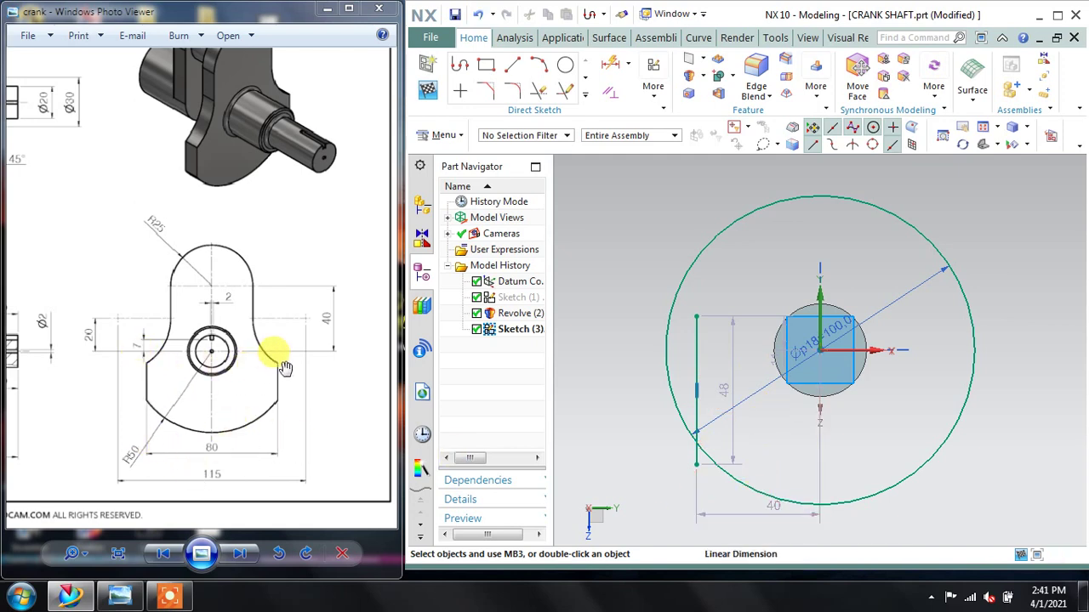
{"action": "double_click", "coordinate": [763, 508]}
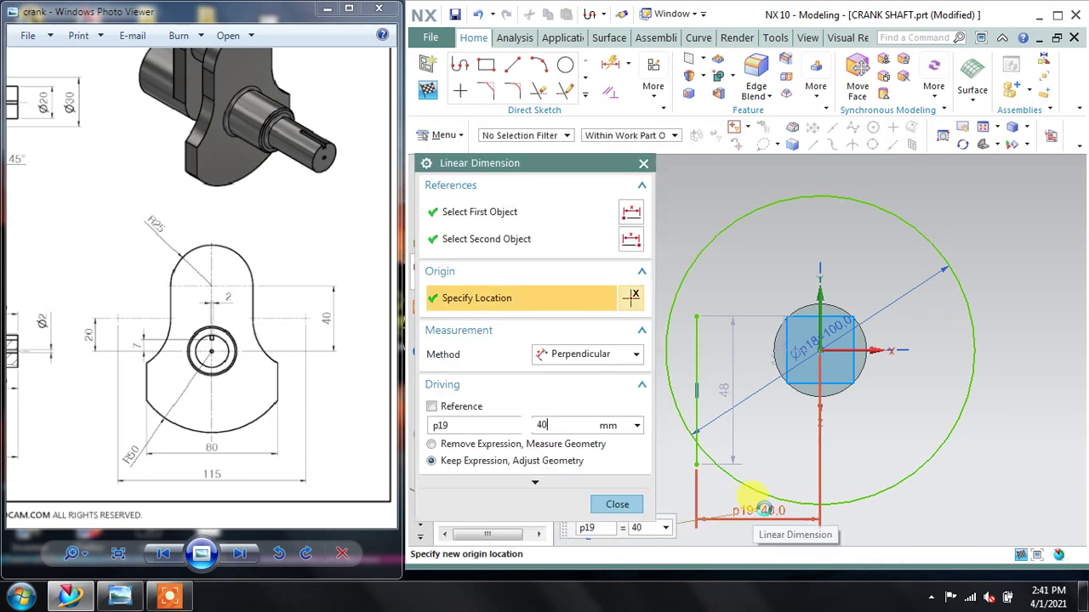
{"action": "left_click", "coordinate": [618, 505]}
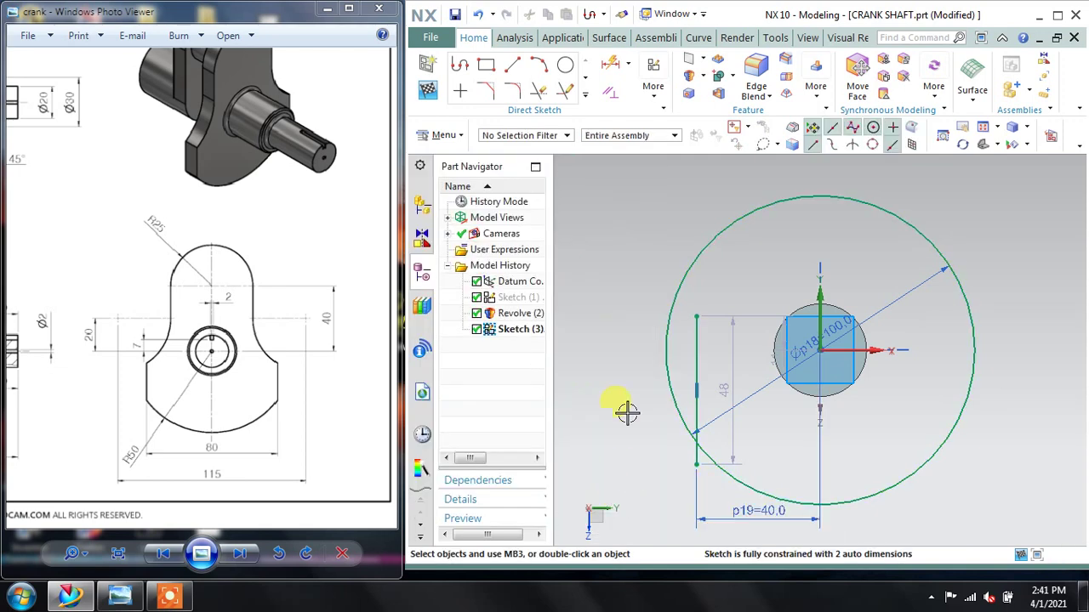
Step: Quick Trim the vertical line's lower end back to the Ø100 circle
{"action": "left_click", "coordinate": [541, 96]}
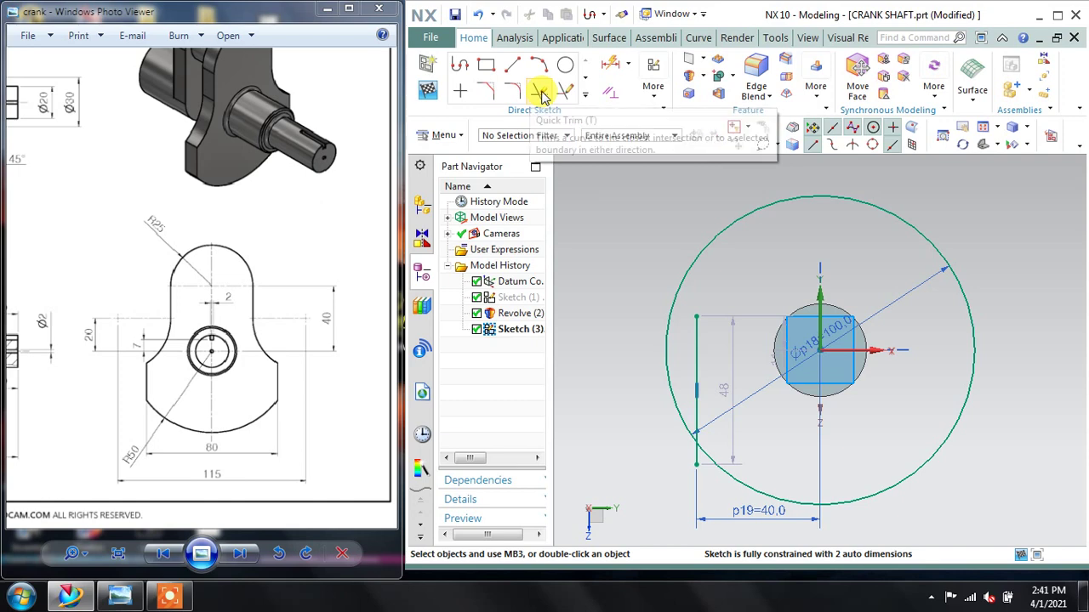
{"action": "left_click", "coordinate": [694, 453]}
{"action": "left_click", "coordinate": [614, 368]}
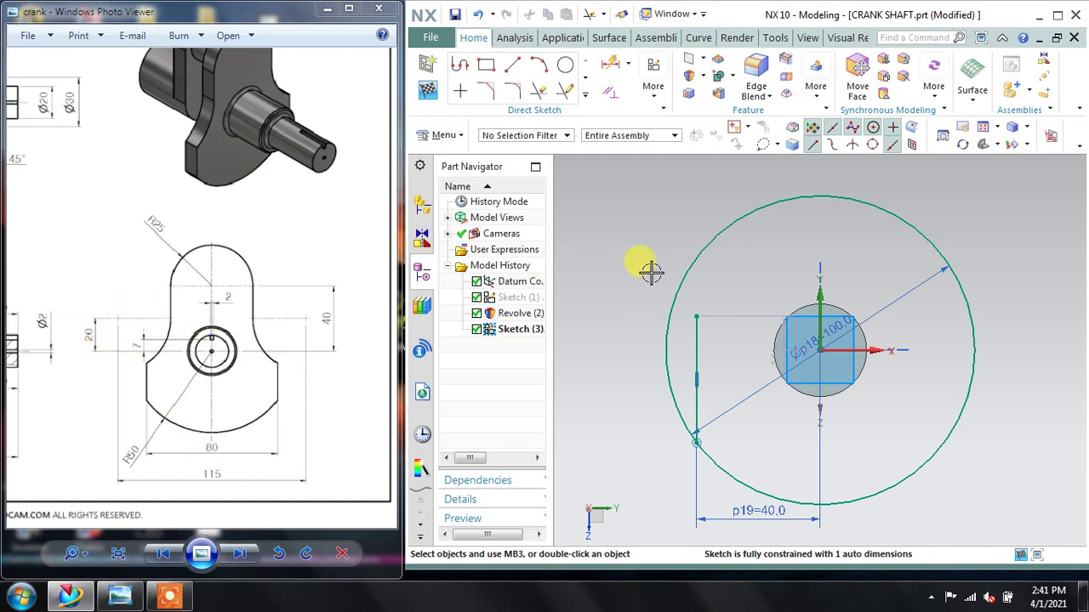
Step: Draw a circle up and left of centre and set its diameter to 40
{"action": "left_click", "coordinate": [565, 65]}
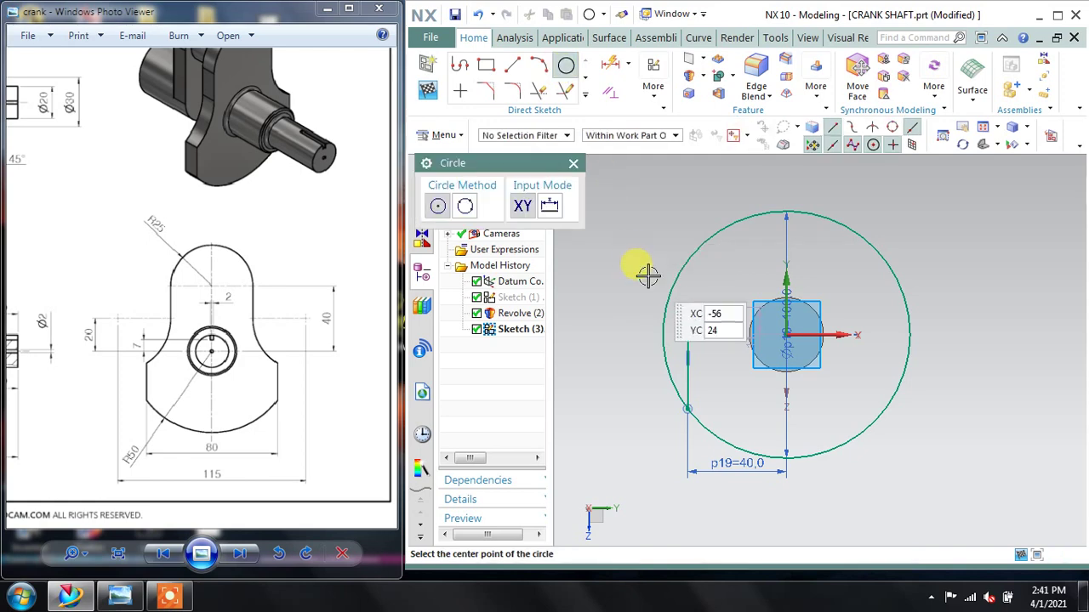
{"action": "left_click", "coordinate": [664, 227]}
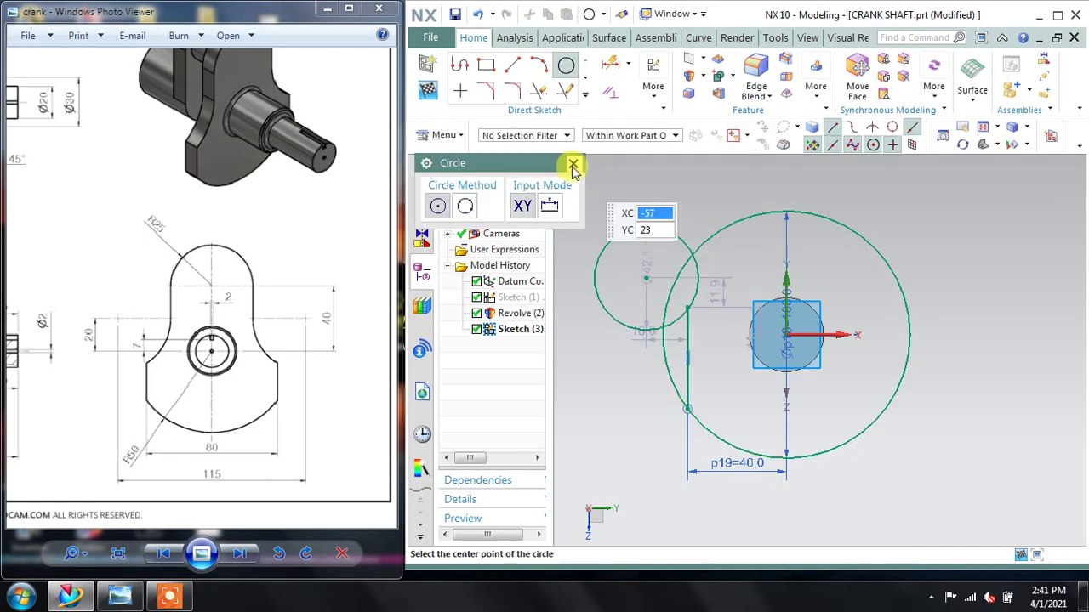
{"action": "key", "text": "Escape"}
{"action": "left_click_drag", "start_coordinate": [639, 255], "coordinate": [659, 180]}
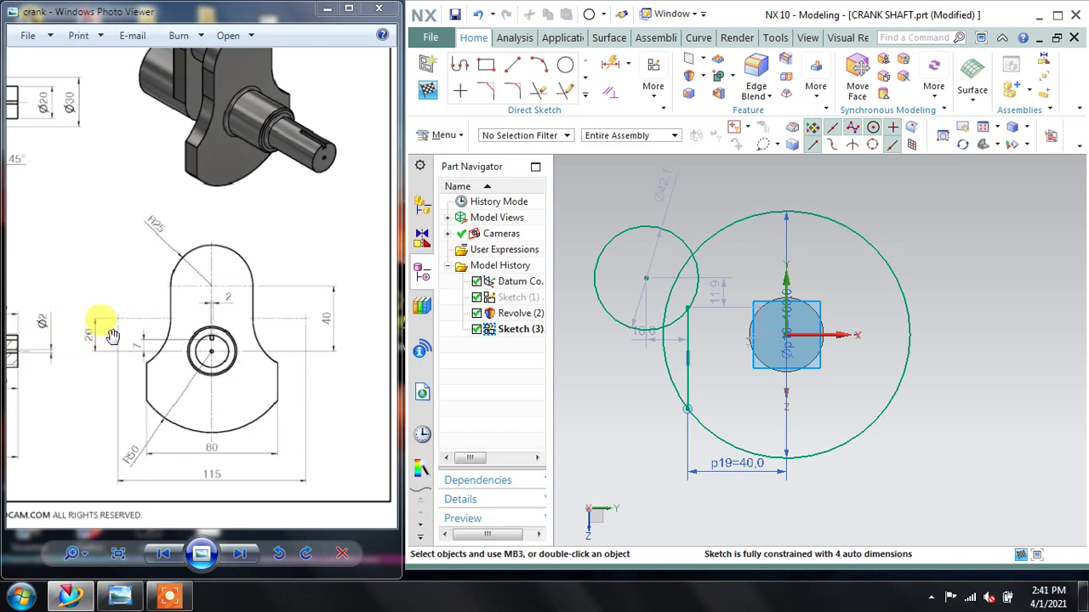
{"action": "left_click", "coordinate": [664, 183]}
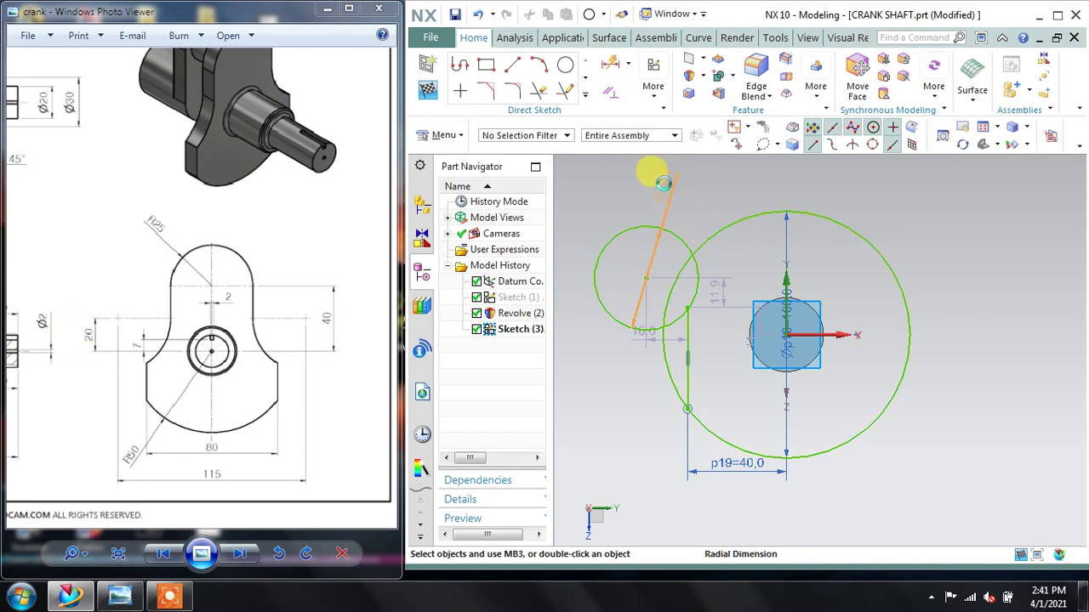
{"action": "double_click", "coordinate": [663, 183]}
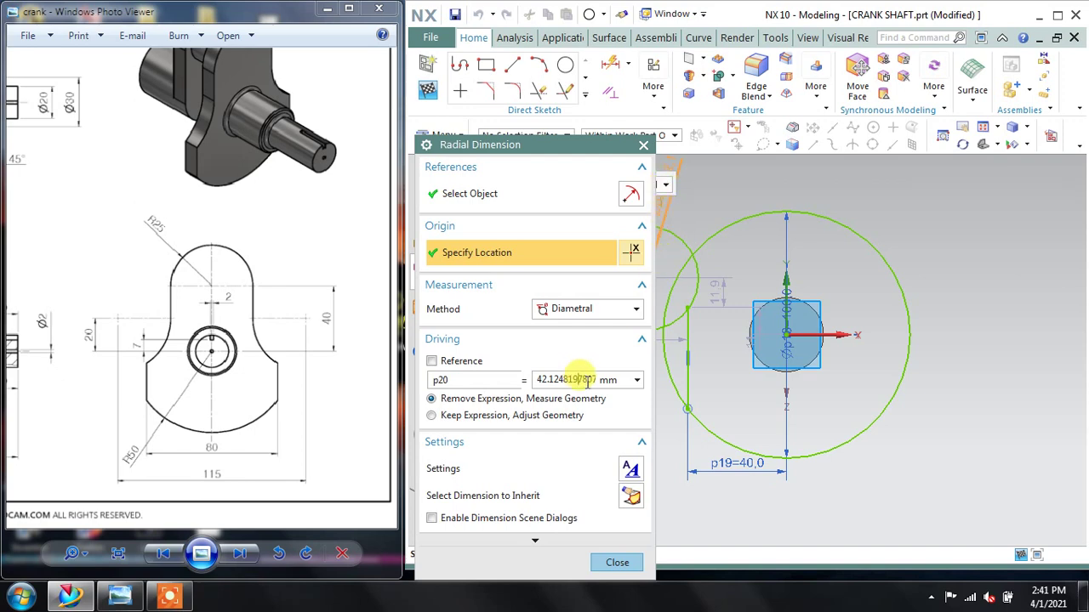
{"action": "type", "text": "40"}
{"action": "key", "text": "Return"}
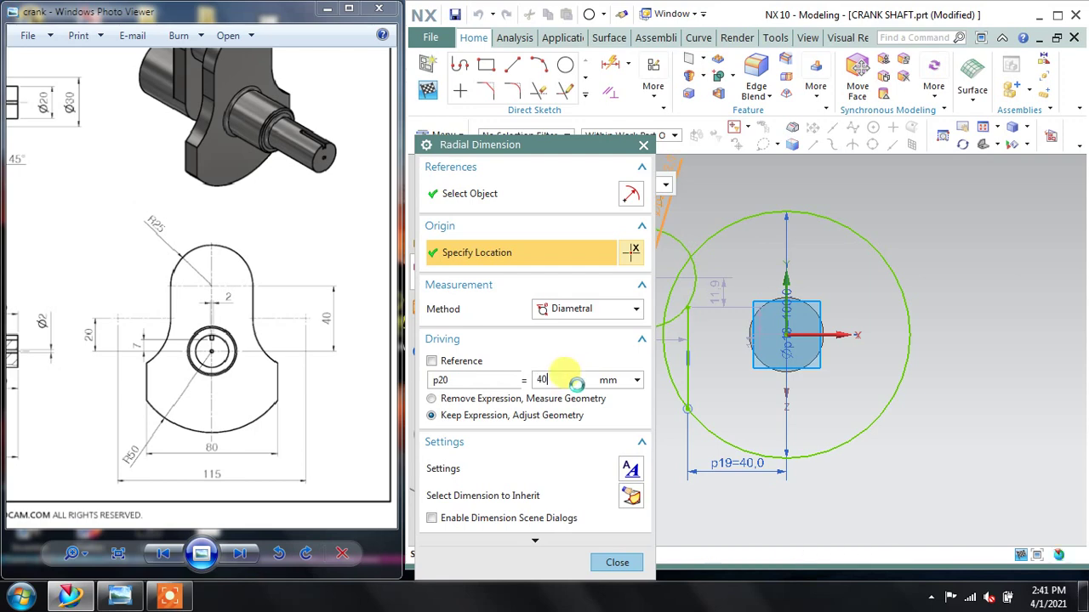
{"action": "left_click", "coordinate": [617, 562]}
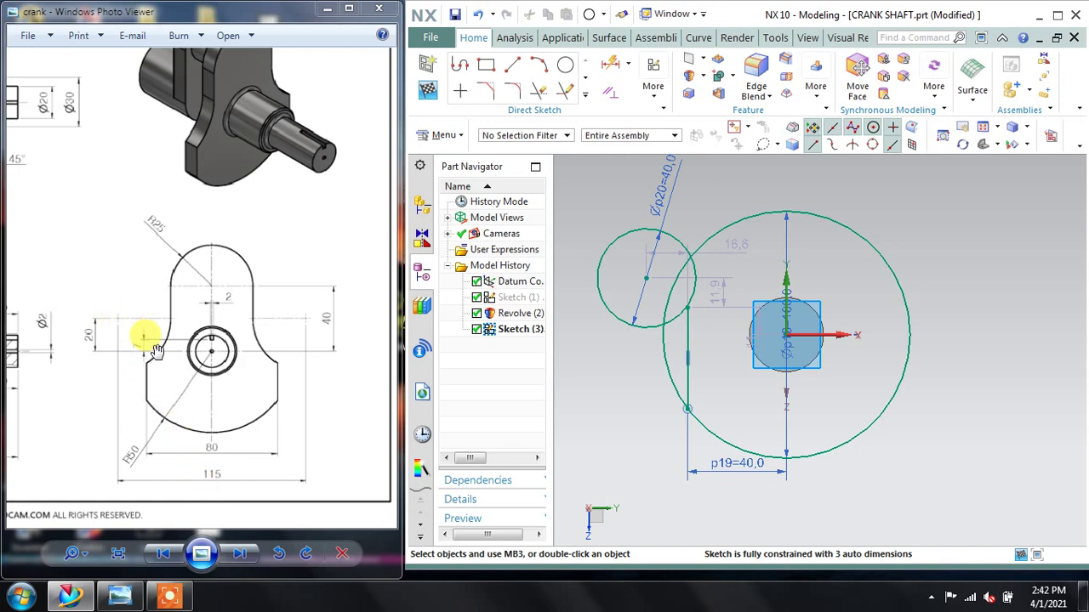
Step: Dimension the Ø40 circle's centre horizontally 115/2 (57.5) from the origin
{"action": "left_click", "coordinate": [627, 65]}
{"action": "left_click", "coordinate": [643, 102]}
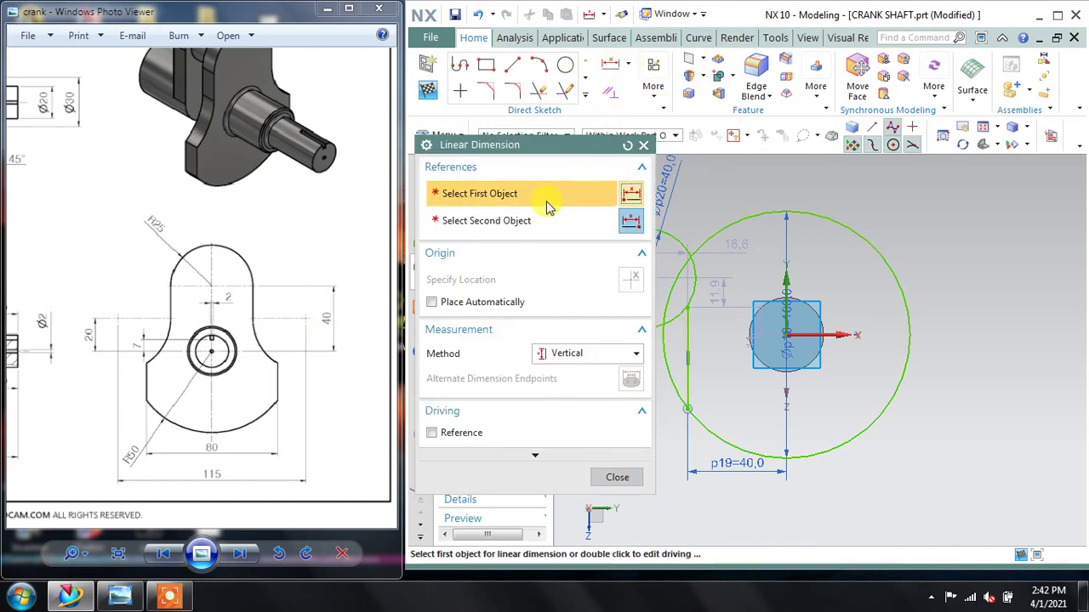
{"action": "left_click", "coordinate": [561, 353]}
{"action": "left_click", "coordinate": [568, 388]}
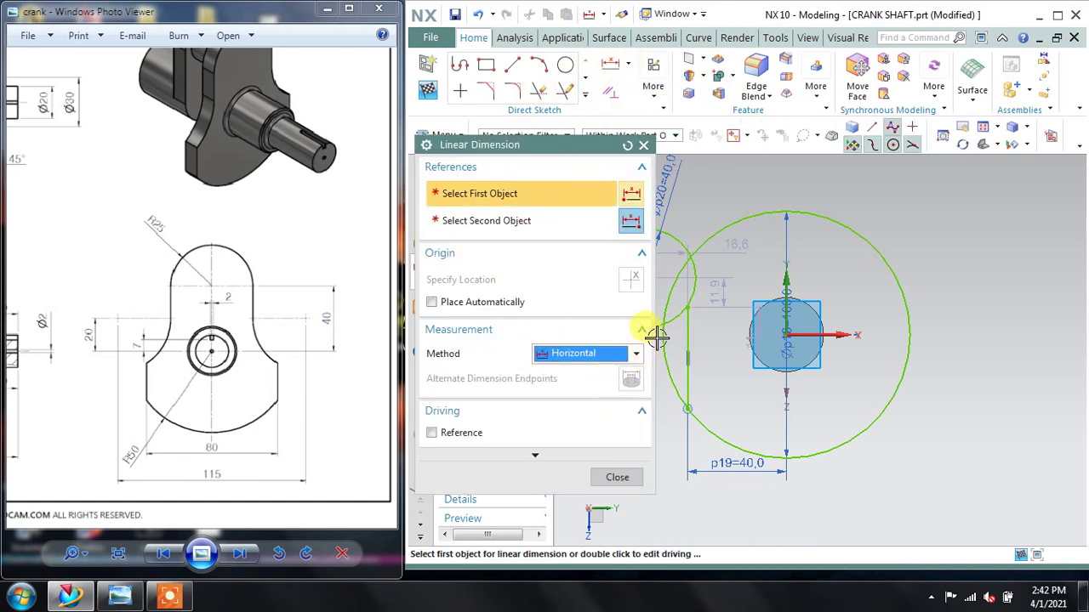
{"action": "left_click_drag", "start_coordinate": [587, 140], "coordinate": [1017, 5]}
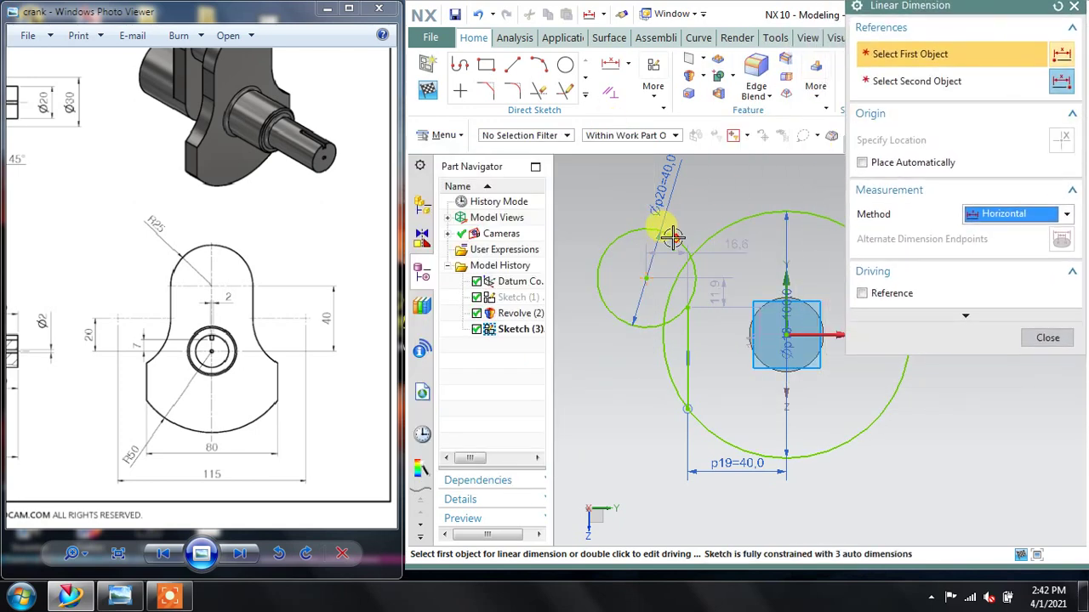
{"action": "left_click", "coordinate": [647, 278]}
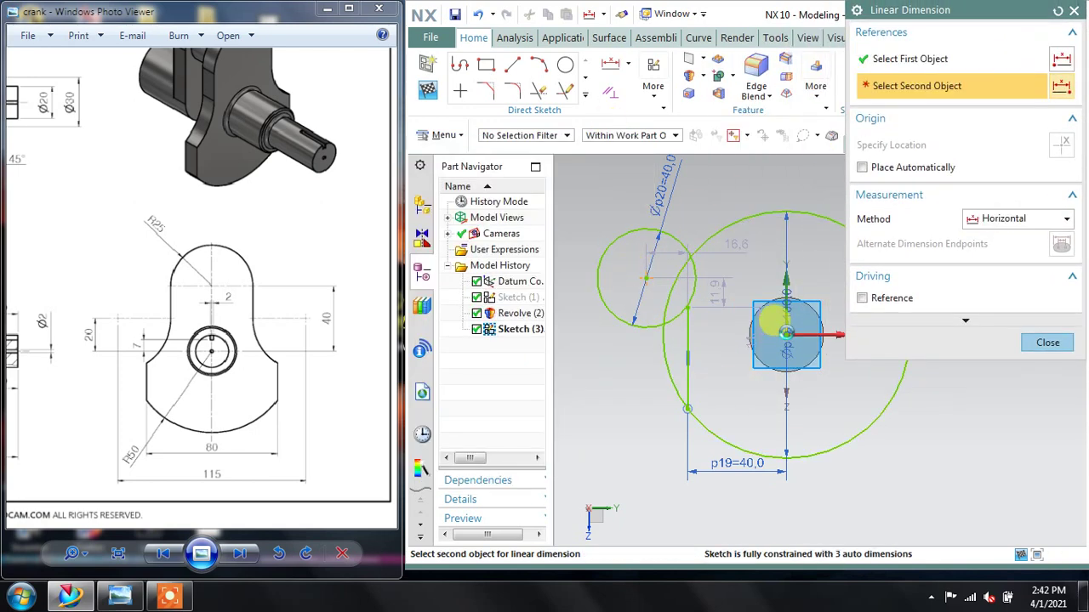
{"action": "left_click", "coordinate": [786, 332]}
{"action": "left_click", "coordinate": [772, 513]}
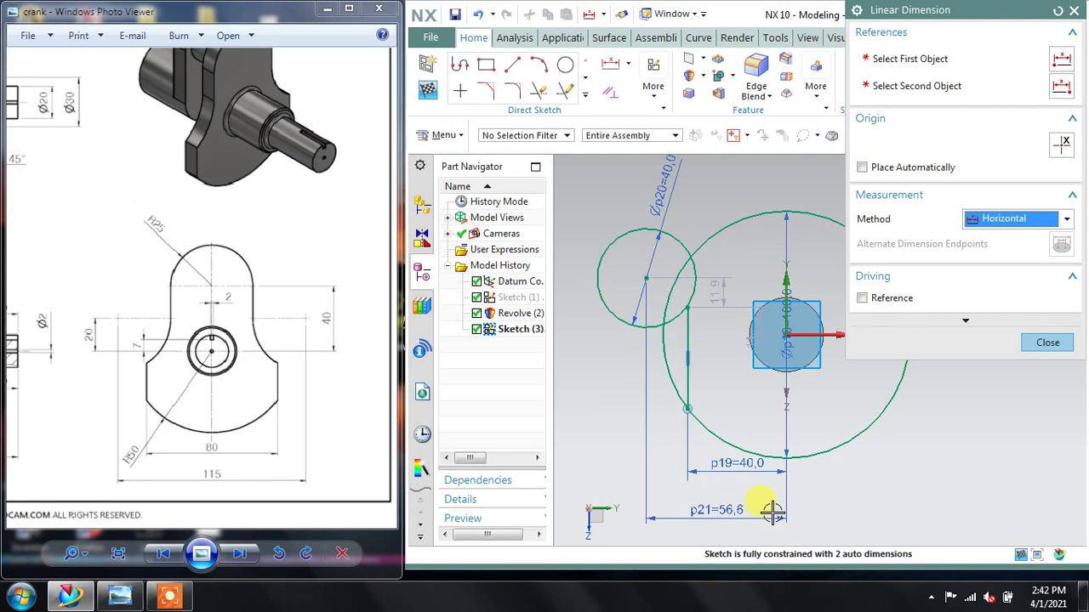
{"action": "type", "text": "115/2"}
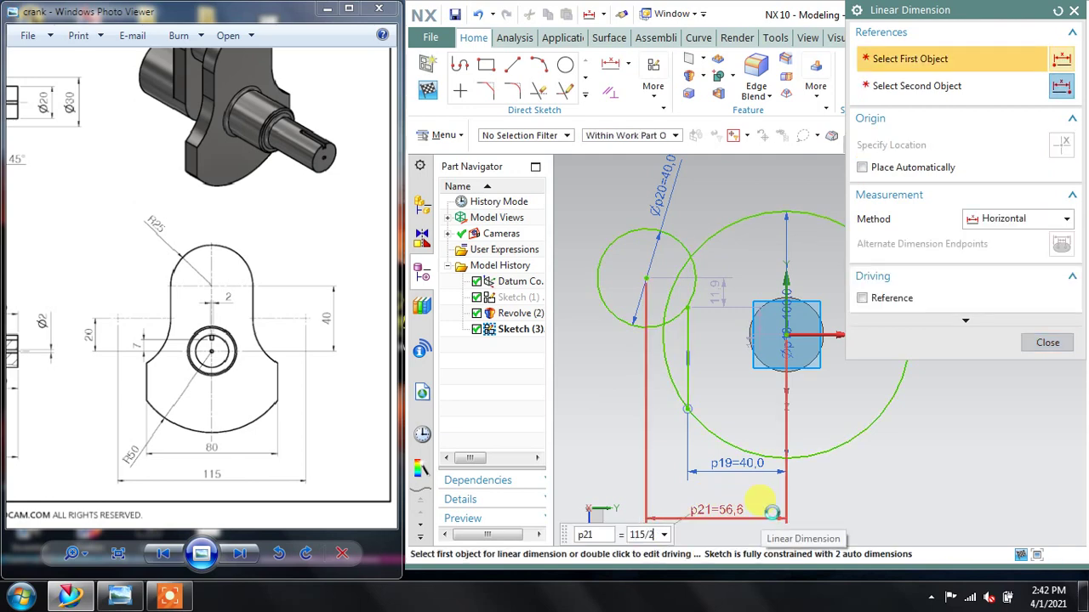
{"action": "key", "text": "Return"}
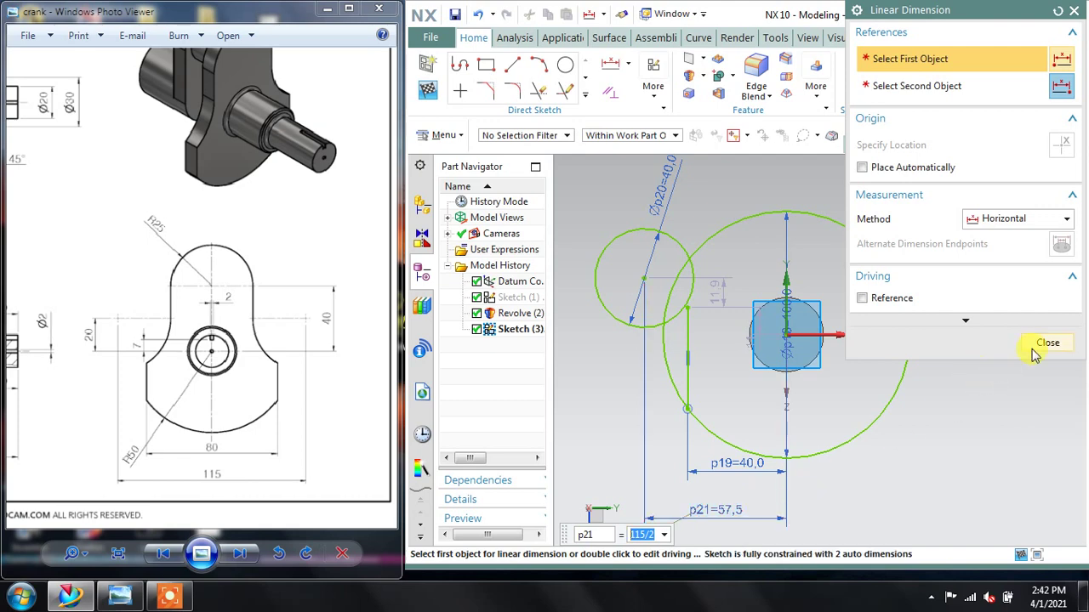
{"action": "left_click", "coordinate": [1047, 342]}
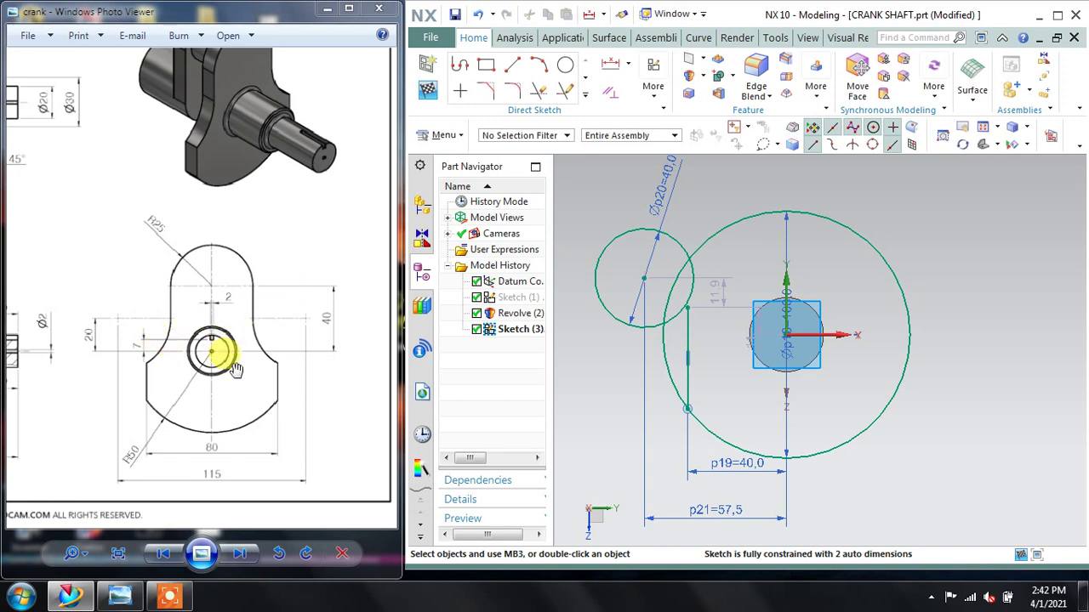
Step: Add a vertical 20 mm dimension from the small circle's centre to the line's end
{"action": "left_click", "coordinate": [630, 65]}
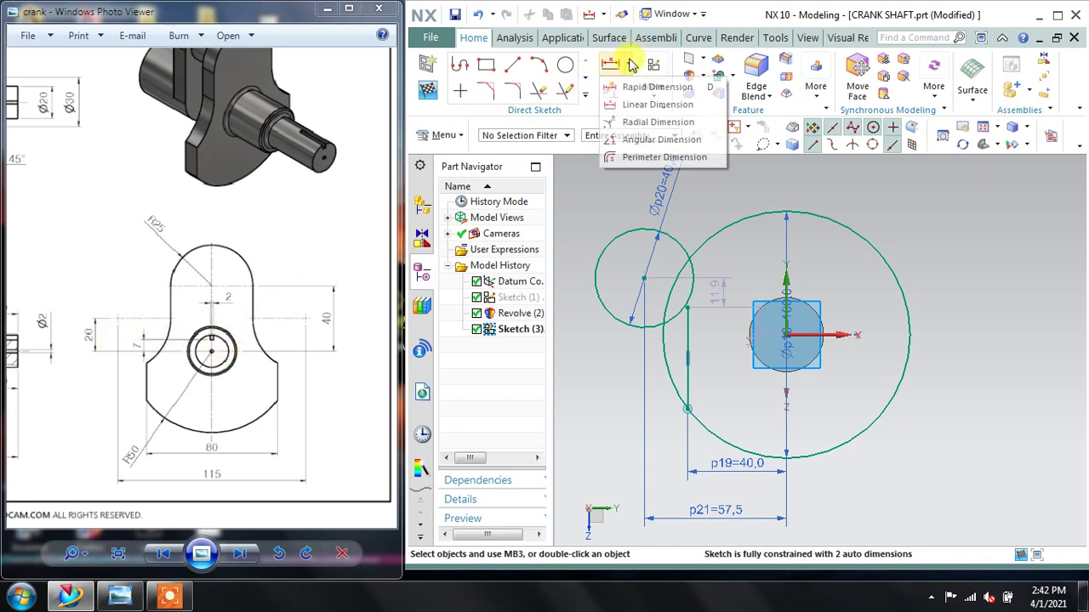
{"action": "left_click", "coordinate": [625, 103]}
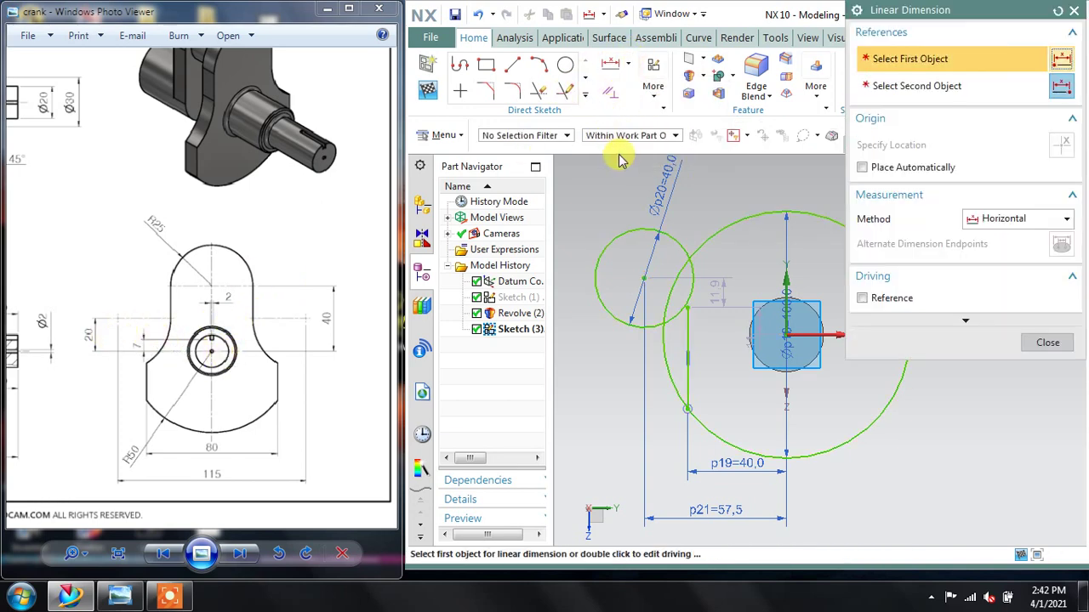
{"action": "left_click", "coordinate": [995, 218]}
{"action": "left_click", "coordinate": [978, 274]}
{"action": "left_click", "coordinate": [644, 278]}
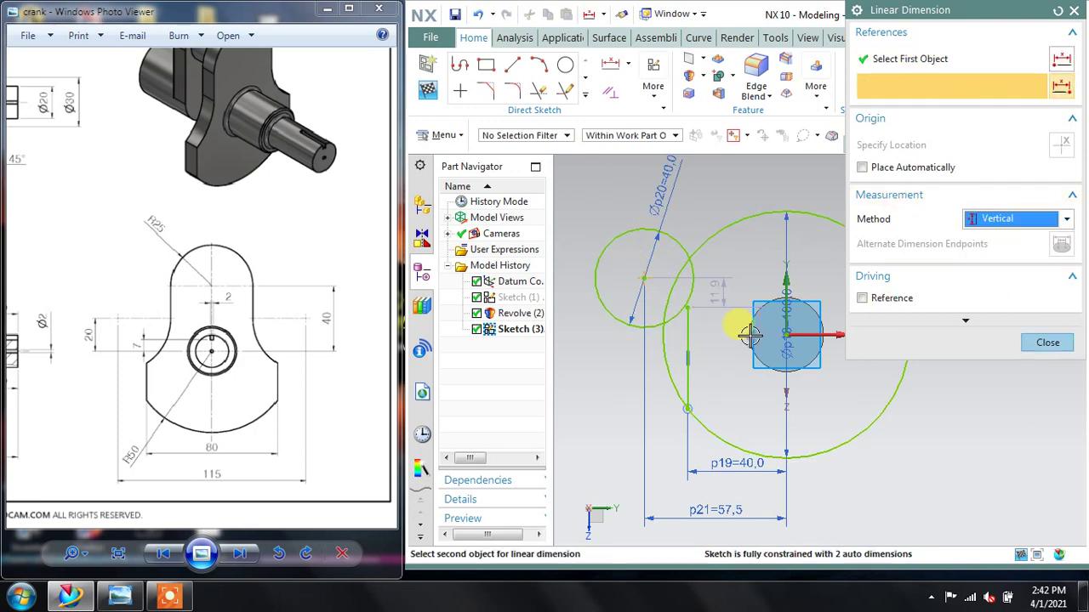
{"action": "left_click", "coordinate": [751, 336]}
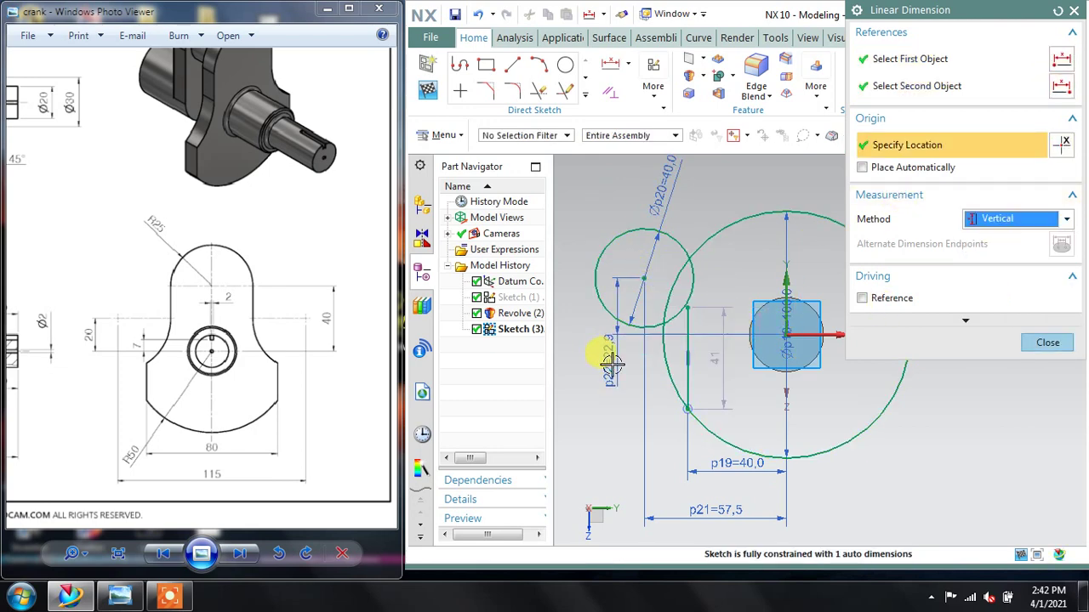
{"action": "left_click", "coordinate": [611, 361]}
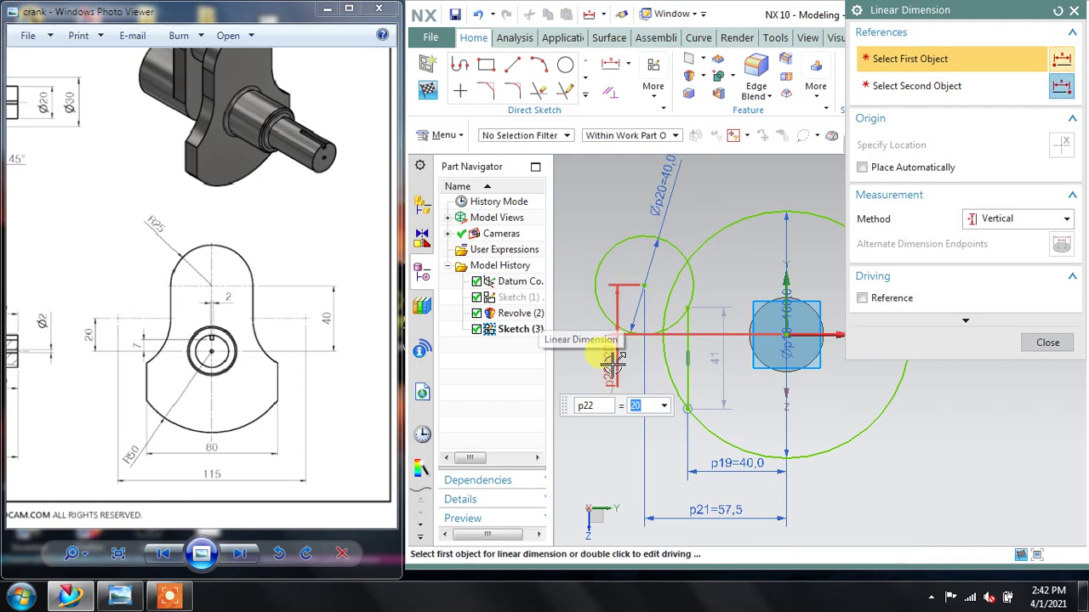
{"action": "left_click", "coordinate": [1047, 342]}
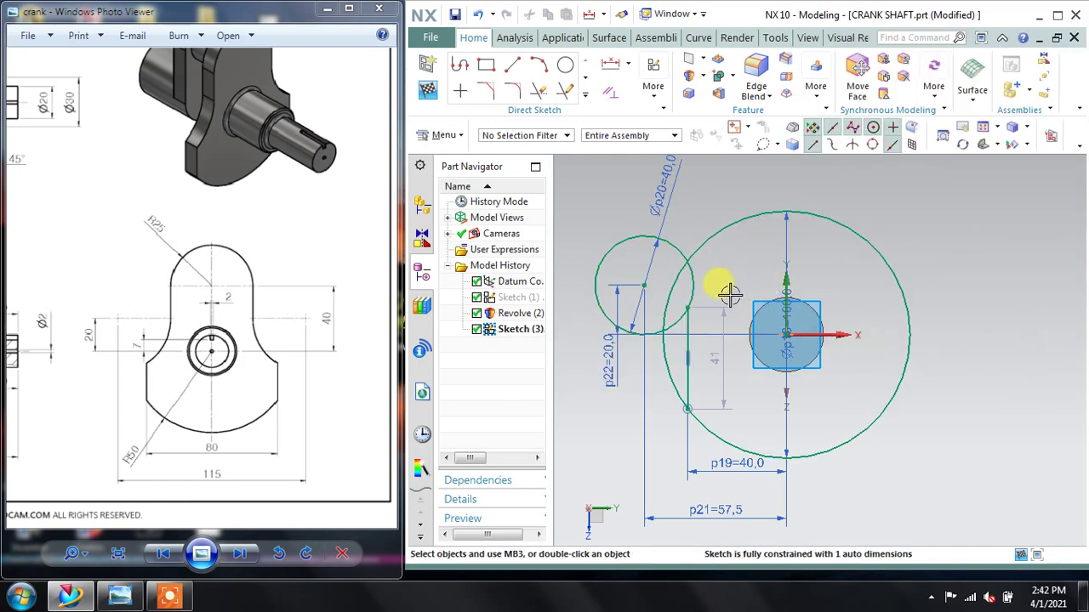
{"action": "scroll", "coordinate": [717, 309], "scroll_direction": "down", "scroll_amount": 2}
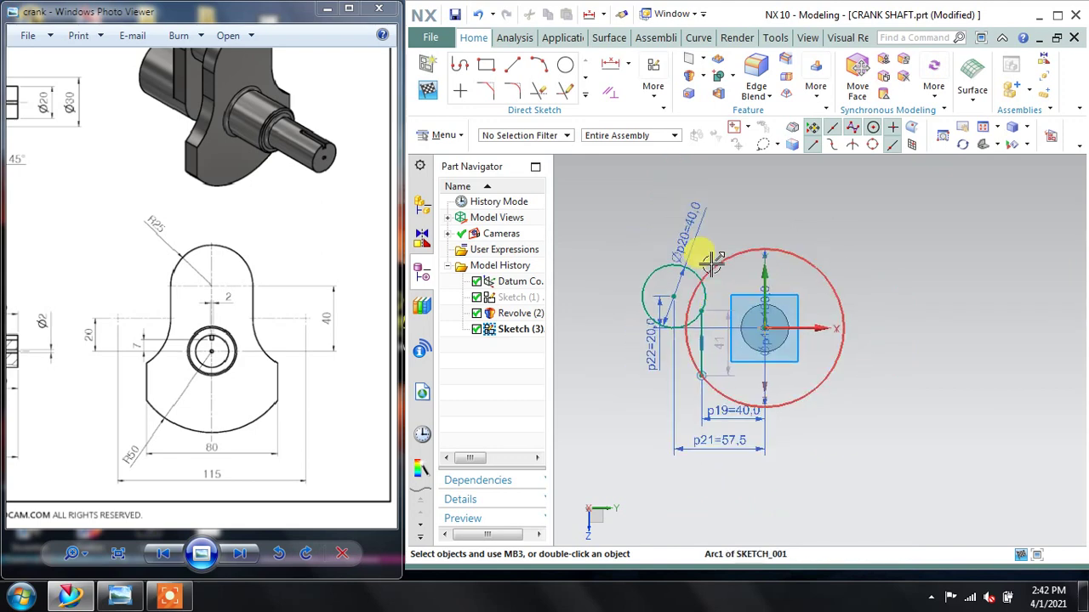
{"action": "scroll", "coordinate": [711, 264], "scroll_direction": "up", "scroll_amount": 1}
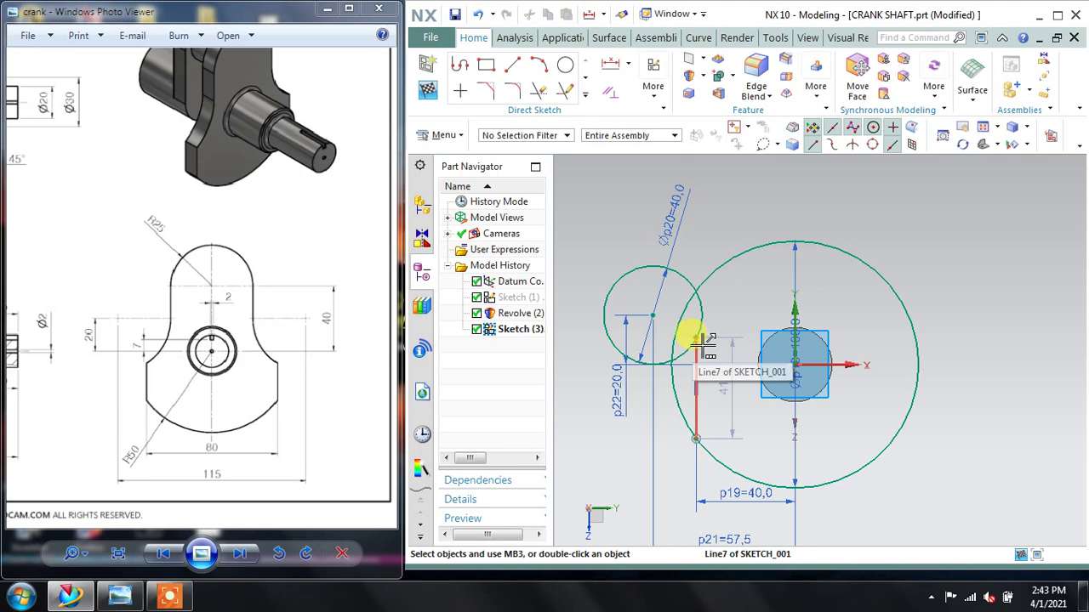
Step: Move the ∅20 diameter label up and the p22=20 dimension further left
{"action": "left_click", "coordinate": [703, 342]}
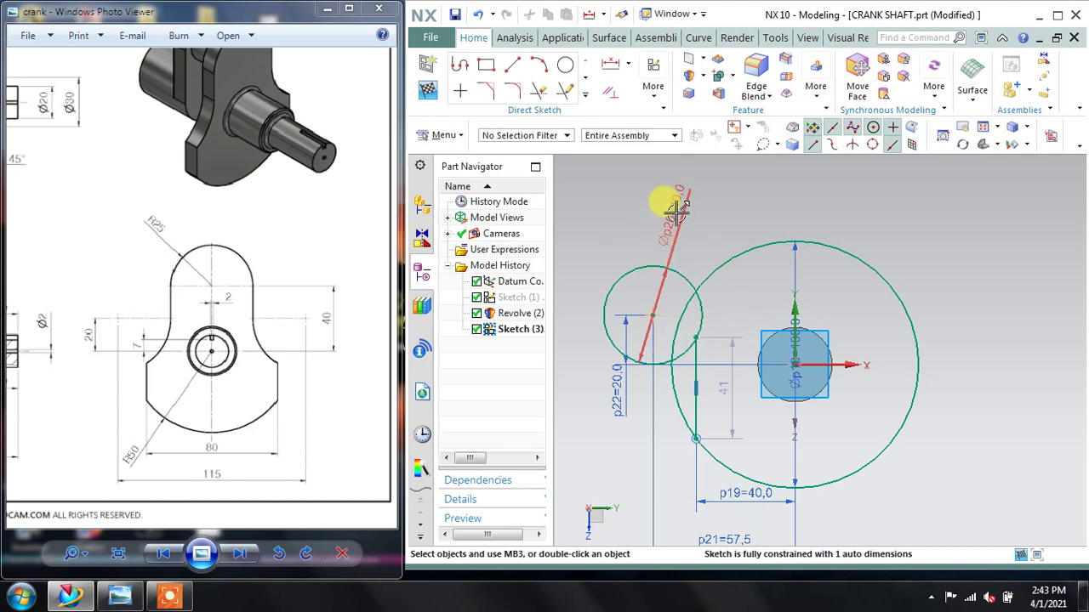
{"action": "left_click_drag", "start_coordinate": [663, 213], "coordinate": [739, 197]}
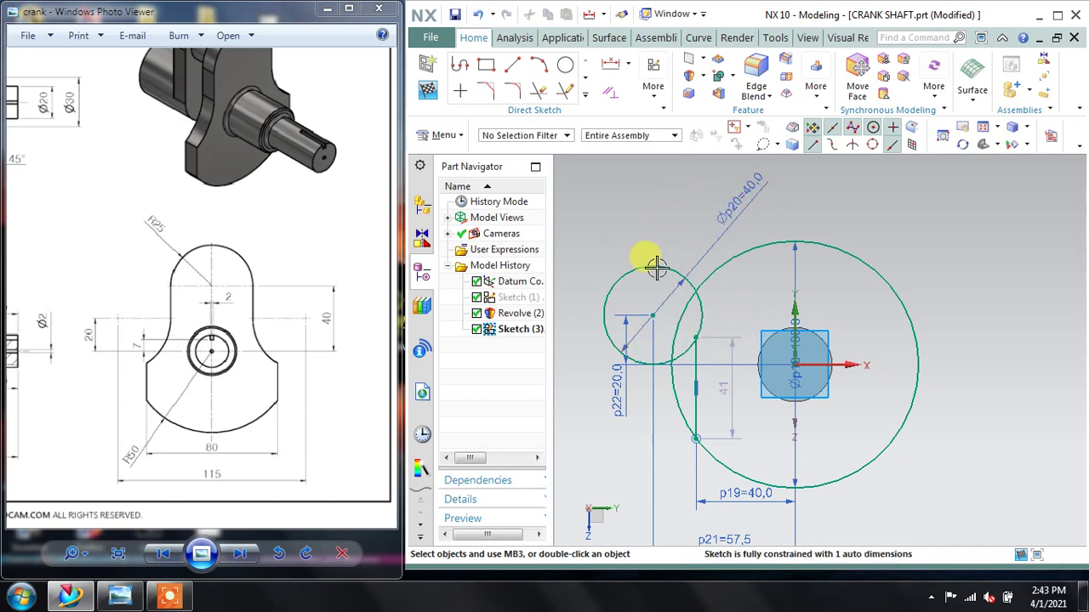
{"action": "mouse_move", "coordinate": [614, 393]}
{"action": "left_mouse_down"}
{"action": "mouse_move", "coordinate": [786, 382]}
{"action": "mouse_move", "coordinate": [584, 360]}
{"action": "left_mouse_up"}
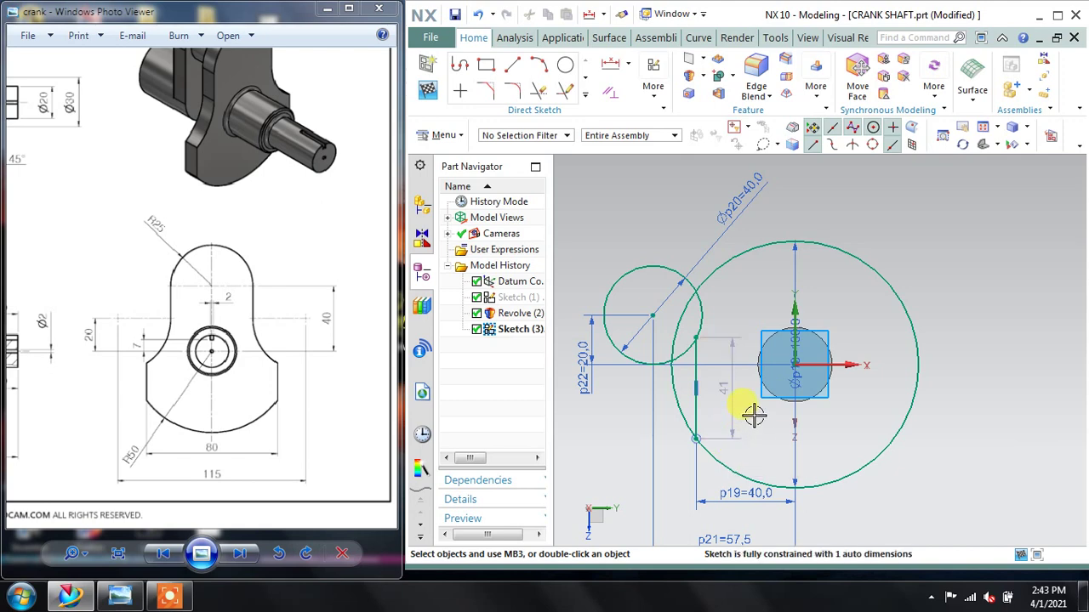
Step: Undo the small-circle steps and enter a new value for the p19 horizontal dimension
{"action": "key", "text": "ctrl+z"}
{"action": "key", "text": "ctrl+z"}
{"action": "key", "text": "ctrl+z"}
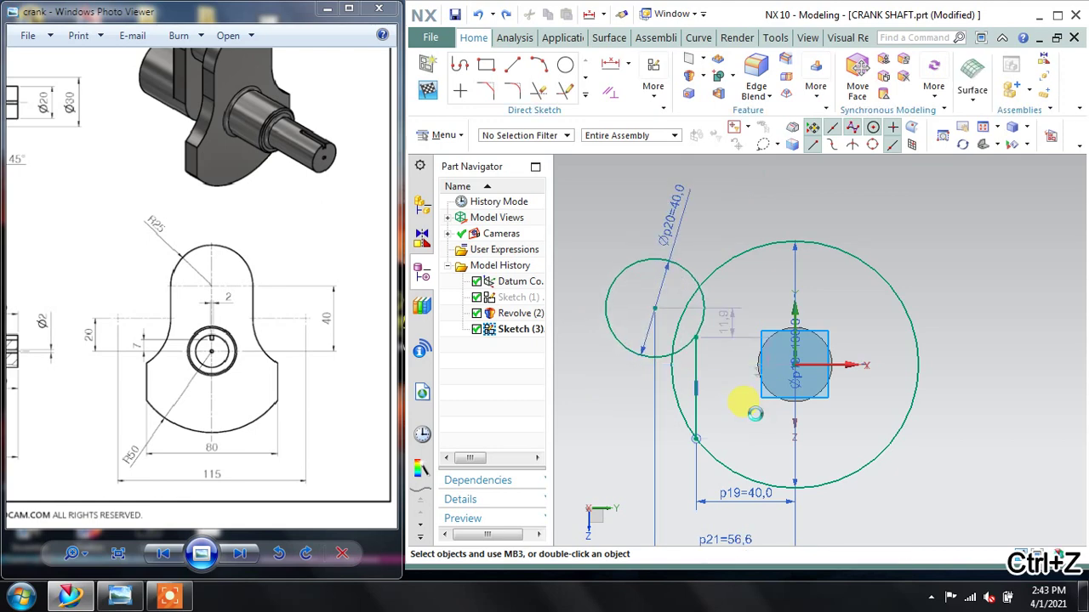
{"action": "key", "text": "ctrl+z"}
{"action": "key", "text": "ctrl+z"}
{"action": "key", "text": "ctrl+z"}
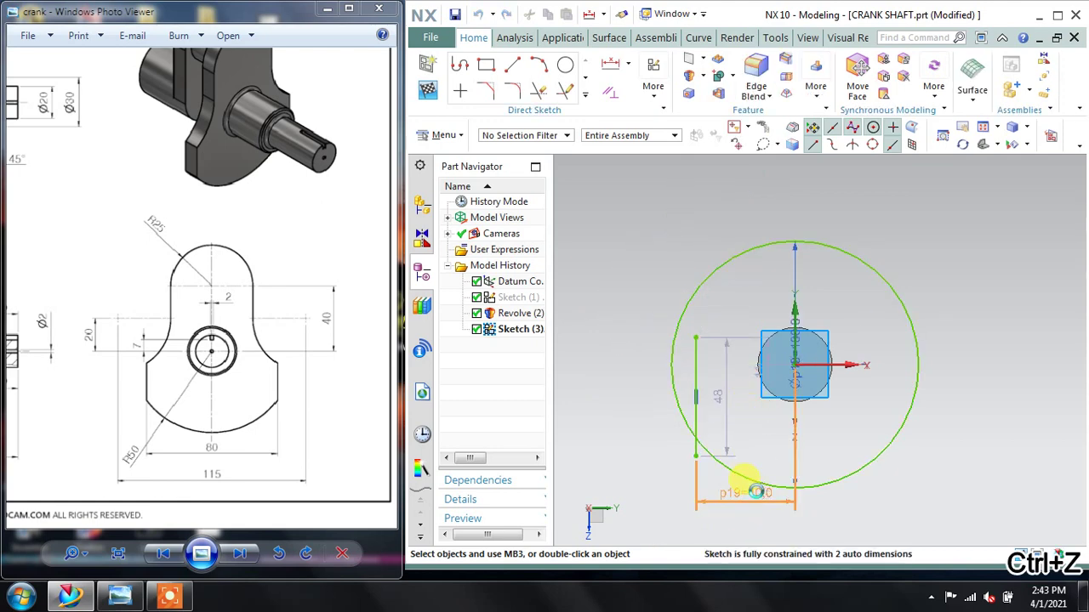
{"action": "double_click", "coordinate": [757, 491]}
{"action": "type", "text": "115/2"}
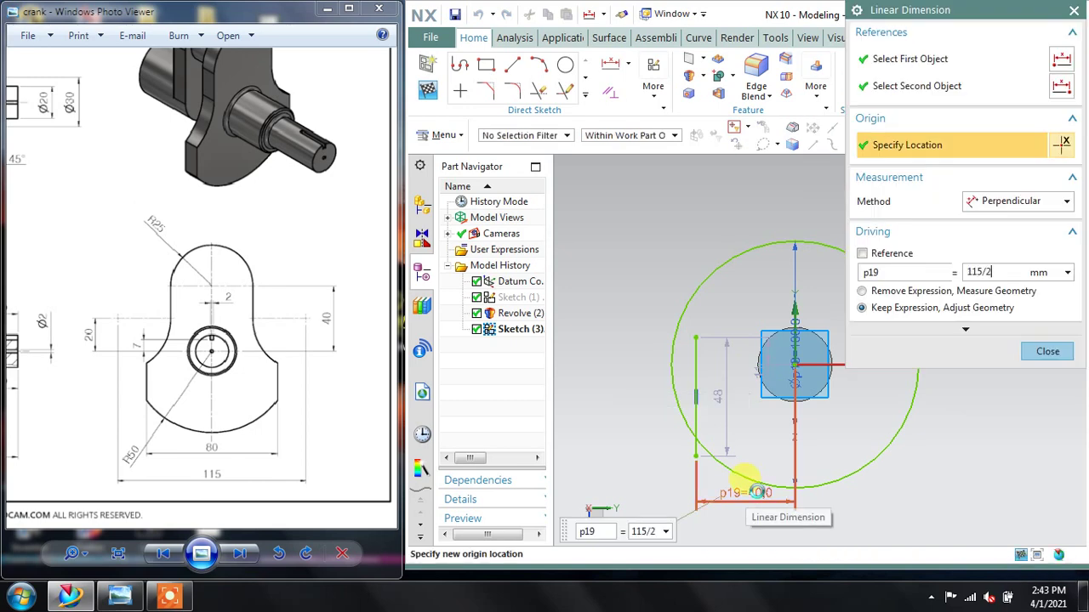
{"action": "key", "text": "Return"}
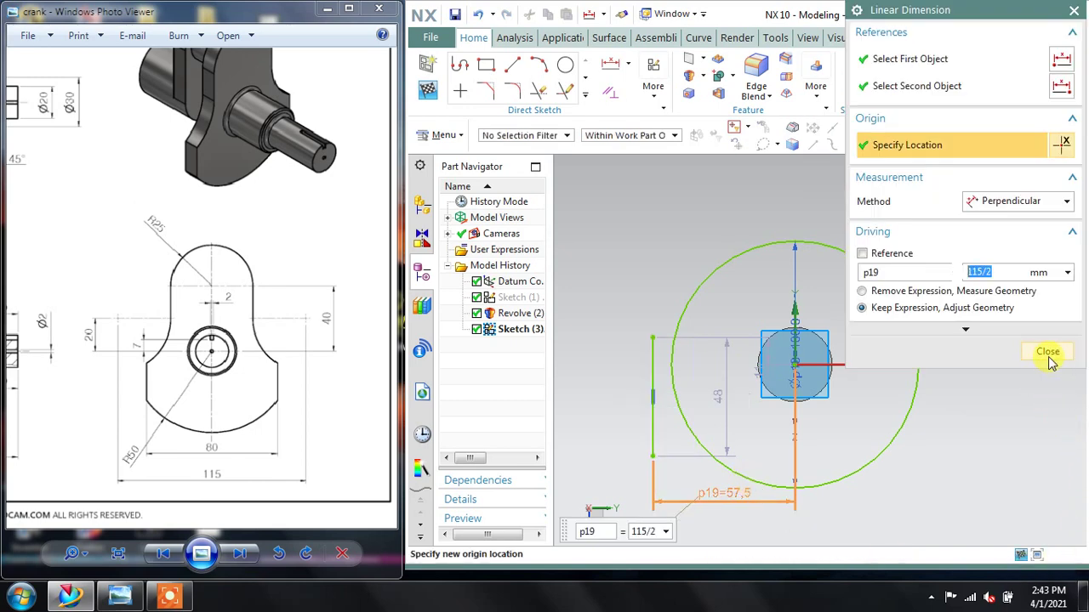
{"action": "left_click", "coordinate": [1046, 352]}
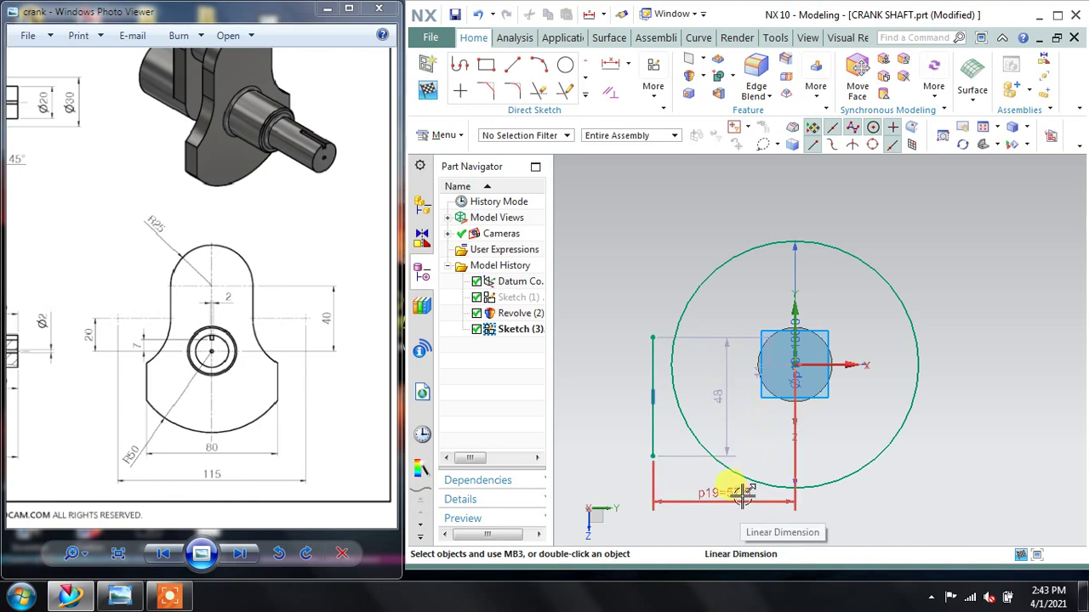
Step: Set p19 back to 40, keeping the expression and adjusting the geometry
{"action": "double_click", "coordinate": [737, 495]}
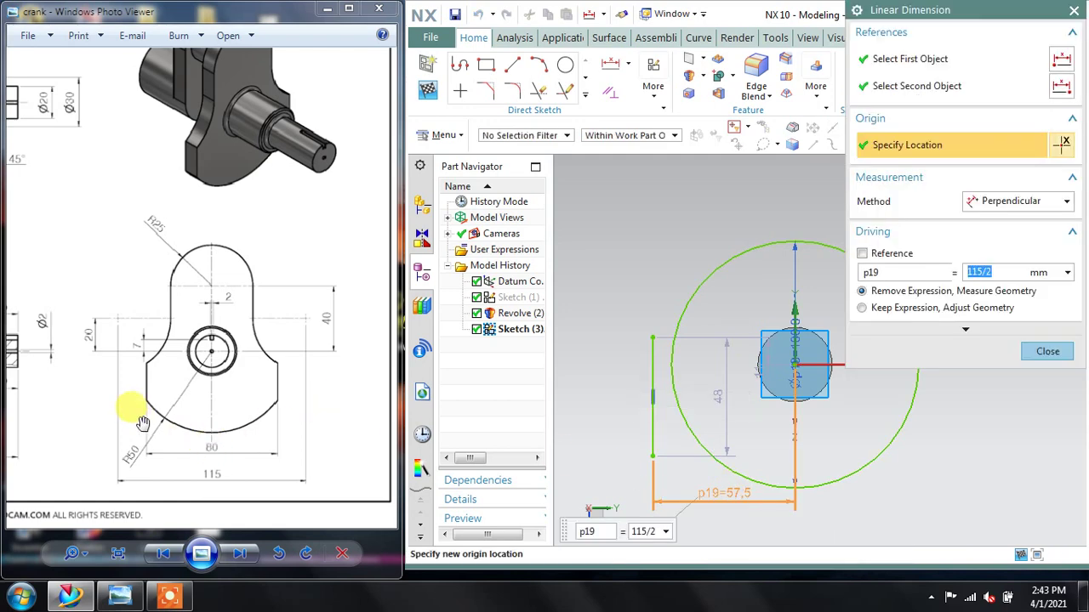
{"action": "type", "text": "0"}
{"action": "left_click", "coordinate": [1068, 292]}
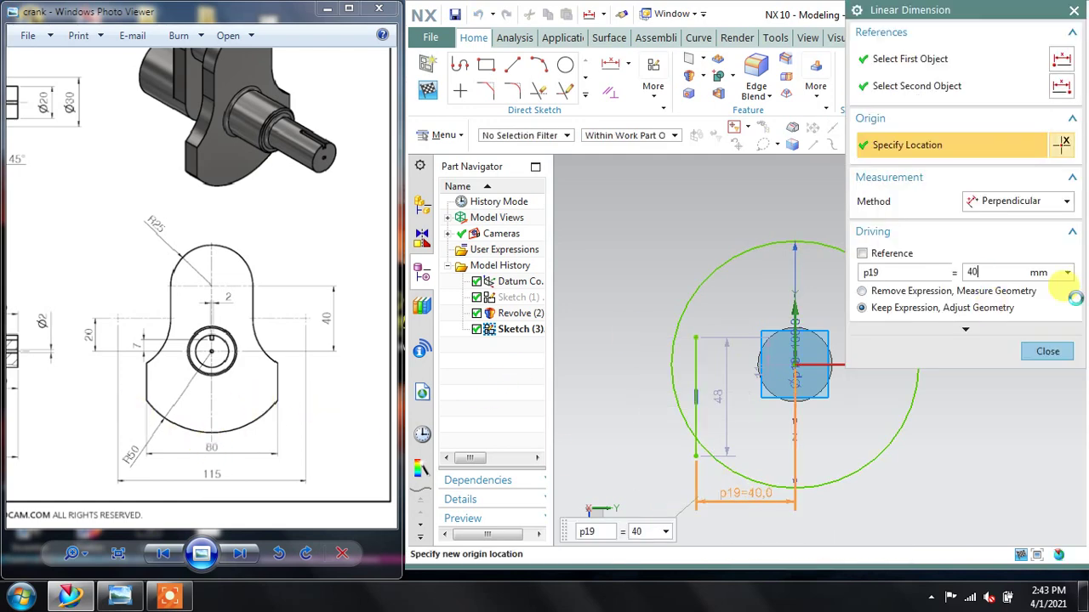
{"action": "left_click", "coordinate": [1033, 352]}
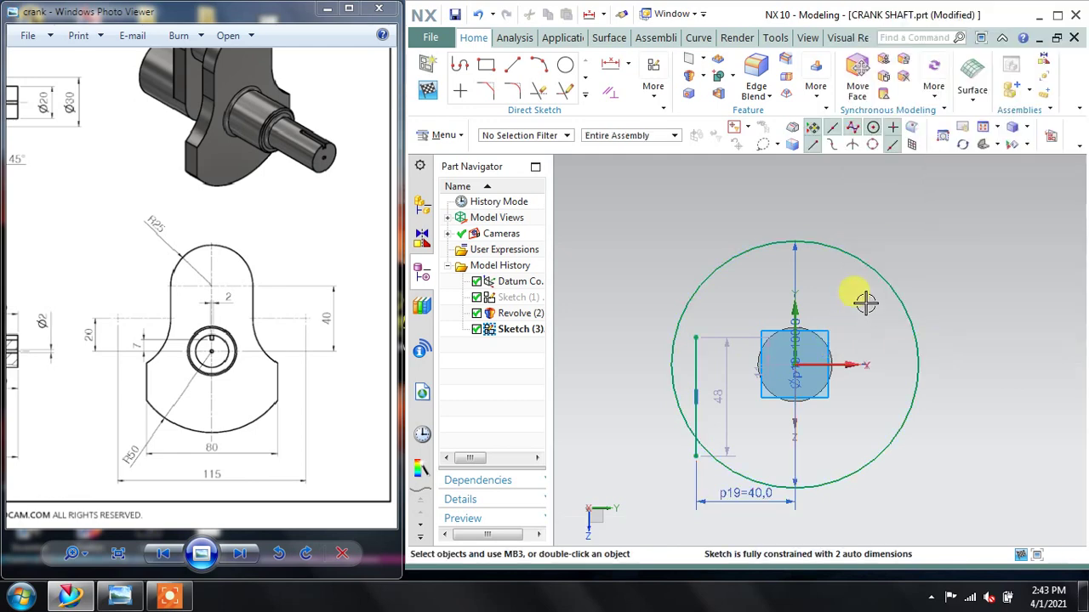
Step: Draw an arc starting at the vertical line's top end
{"action": "left_click", "coordinate": [537, 65]}
{"action": "left_click", "coordinate": [696, 337]}
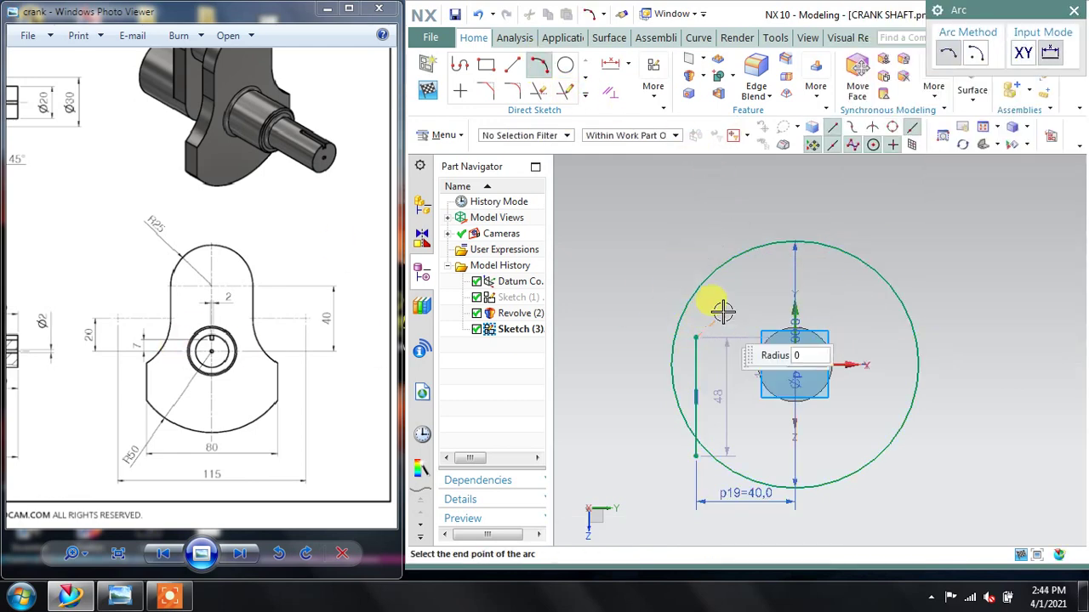
{"action": "left_click", "coordinate": [745, 273]}
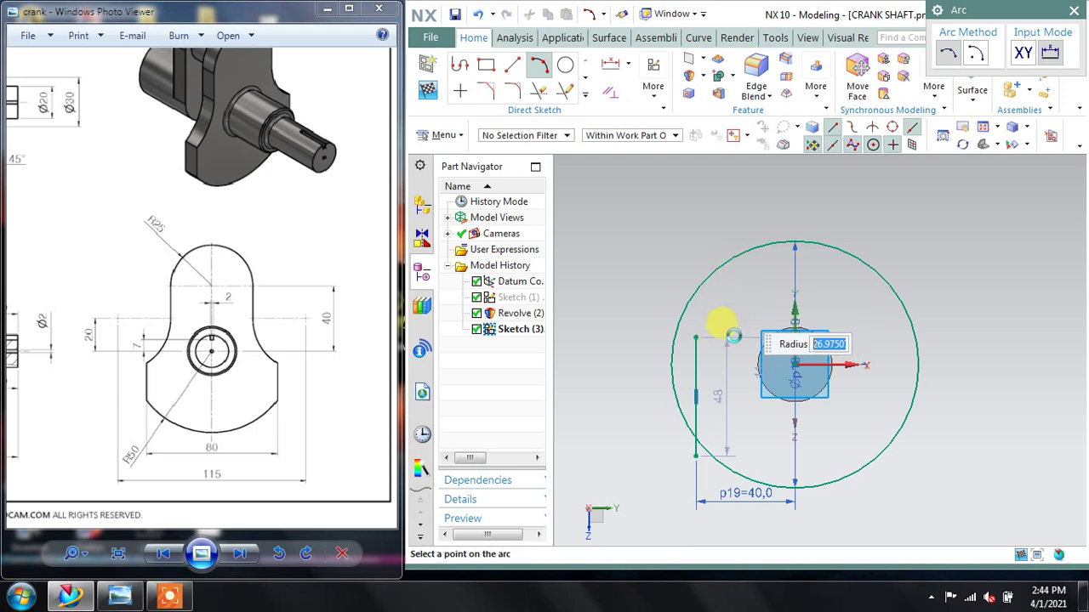
{"action": "left_click", "coordinate": [721, 325]}
{"action": "left_click", "coordinate": [1074, 11]}
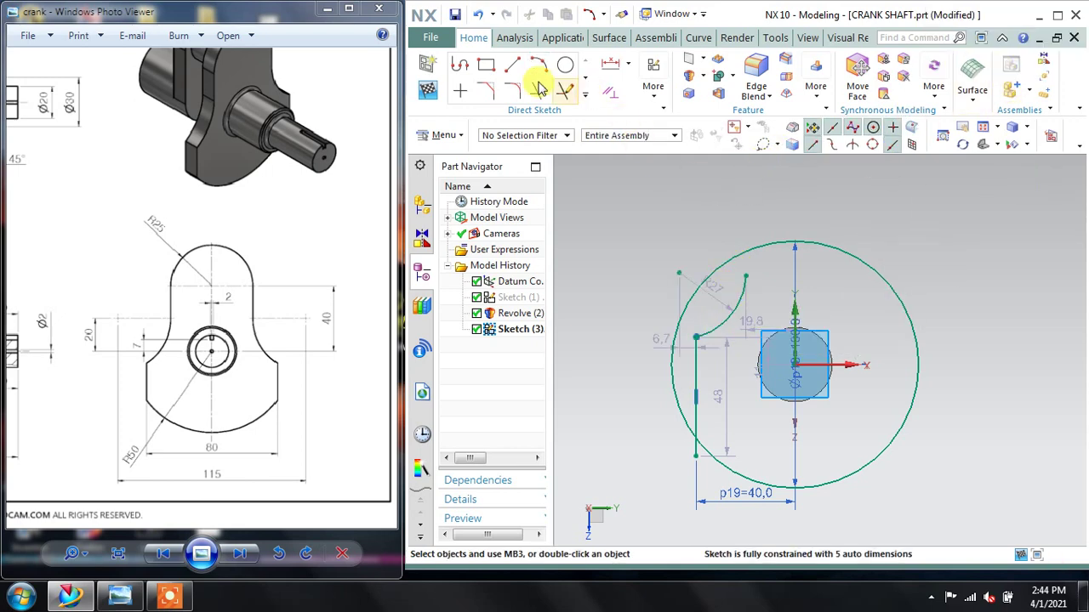
Step: Draw a new circle above the crank
{"action": "left_click", "coordinate": [511, 68]}
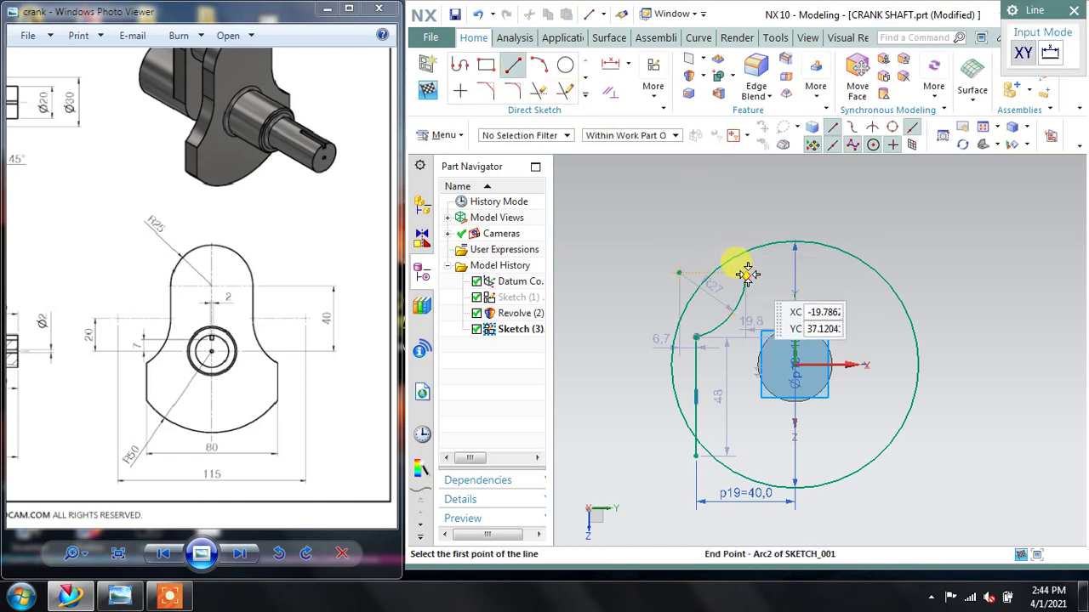
{"action": "scroll", "coordinate": [761, 225], "scroll_direction": "down", "scroll_amount": 3}
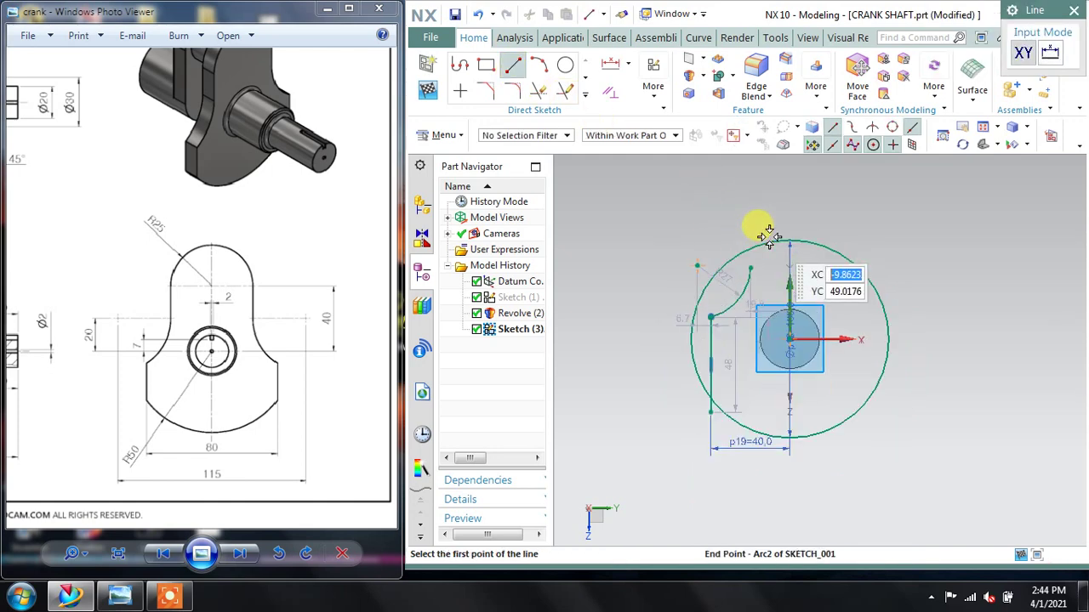
{"action": "scroll", "coordinate": [781, 221], "scroll_direction": "up", "scroll_amount": 3}
{"action": "key", "text": "Escape"}
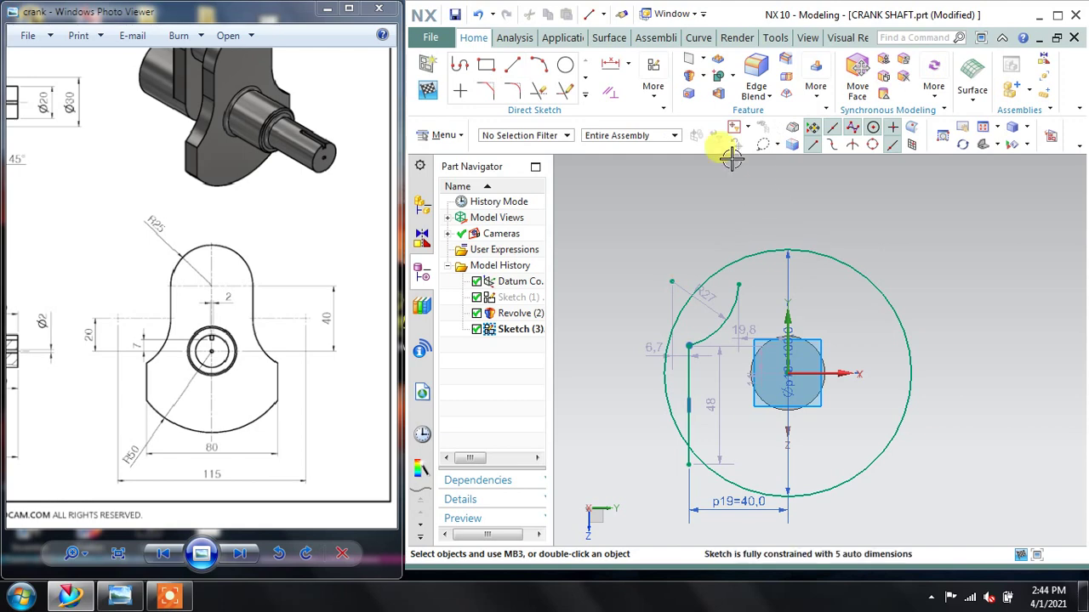
{"action": "left_click", "coordinate": [566, 66]}
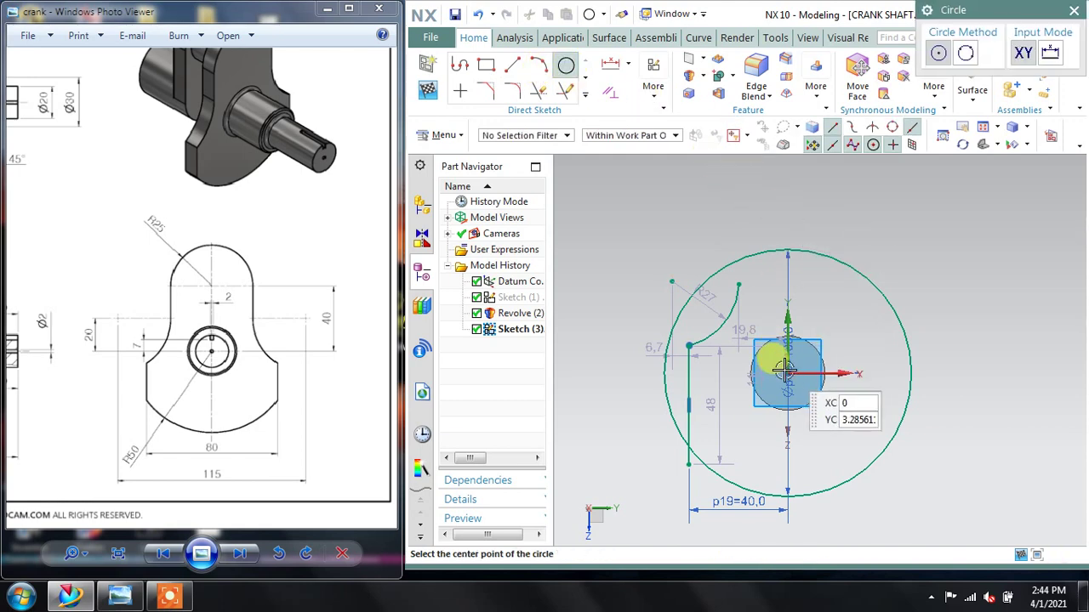
{"action": "left_click", "coordinate": [789, 191]}
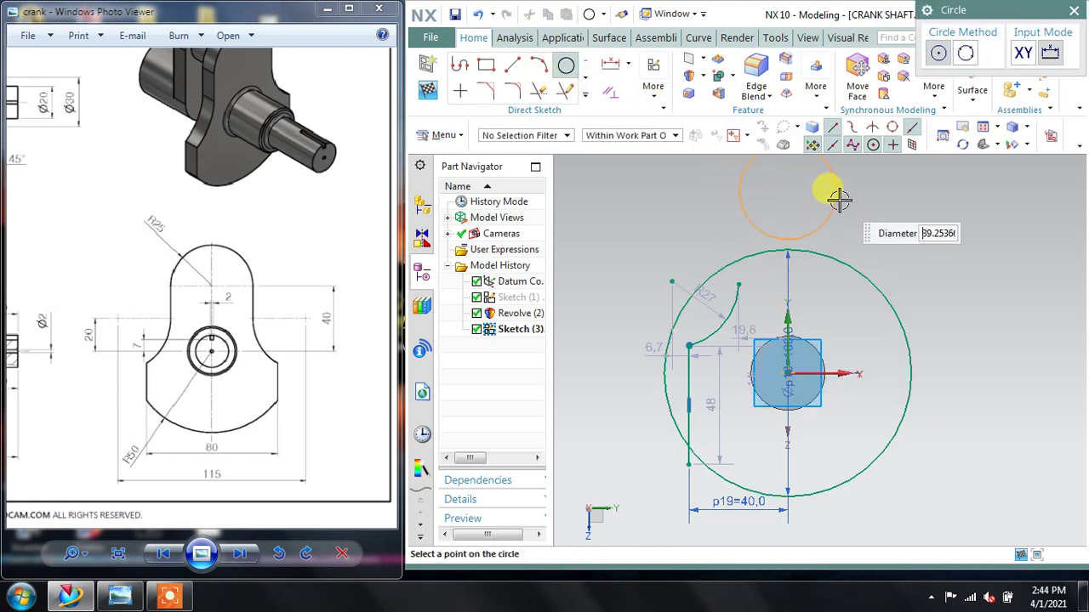
{"action": "left_click", "coordinate": [855, 207]}
{"action": "key", "text": "Escape"}
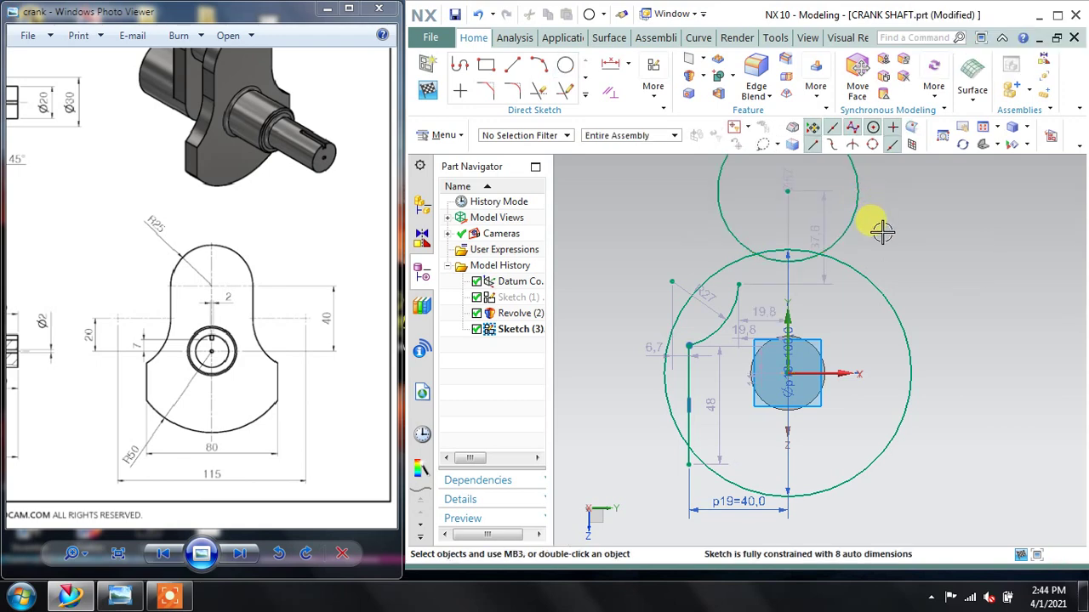
Step: Set the upper circle's diameter to 50
{"action": "scroll", "coordinate": [879, 230], "scroll_direction": "down", "scroll_amount": 1}
{"action": "middle_click_drag", "start_coordinate": [860, 186], "coordinate": [839, 243], "text": "shift"}
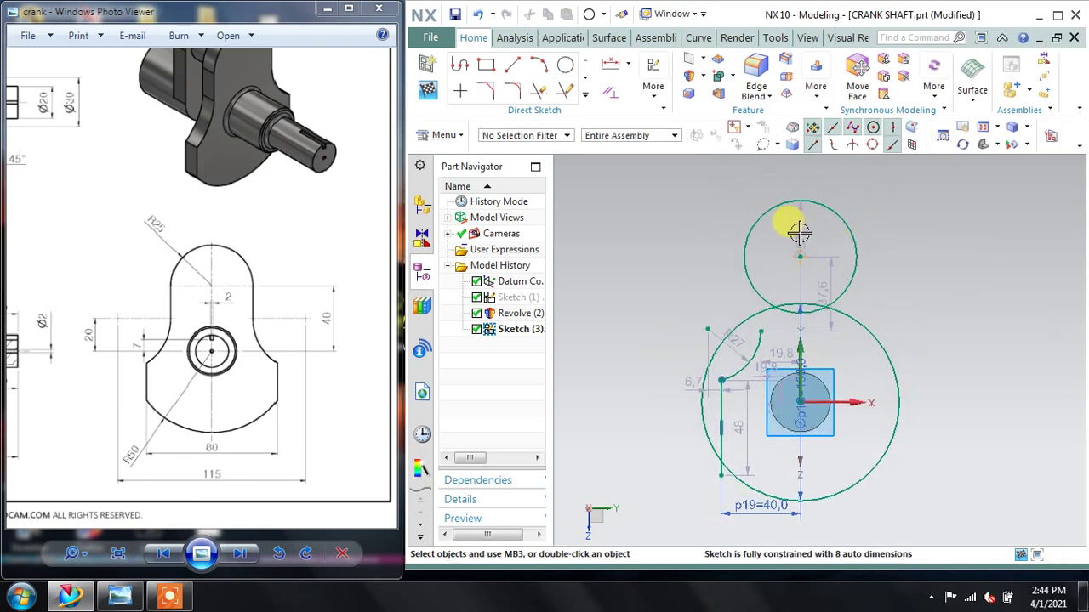
{"action": "double_click", "coordinate": [876, 212]}
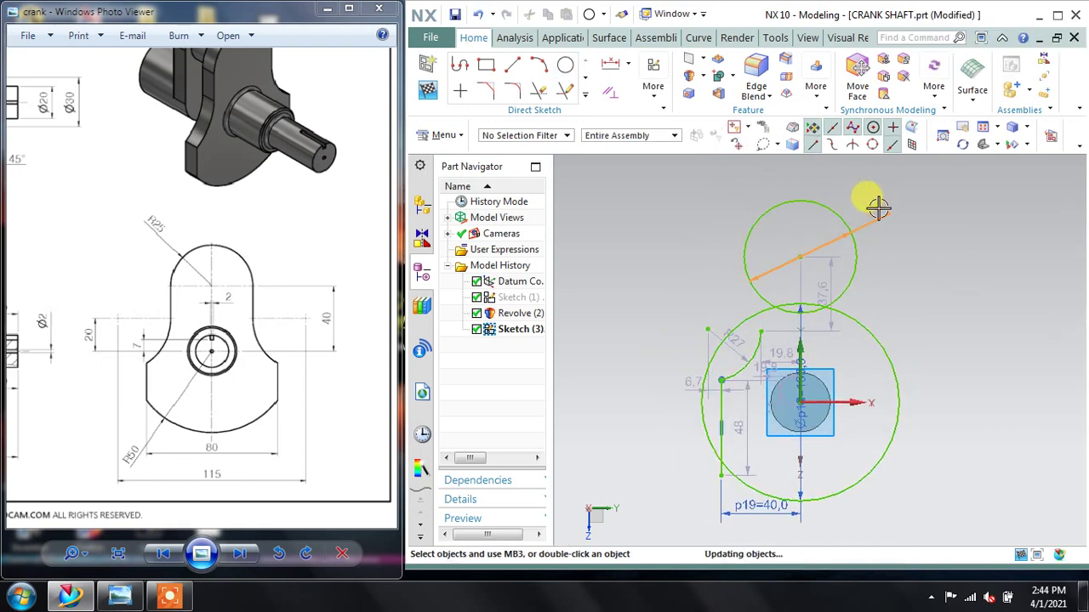
{"action": "type", "text": "50"}
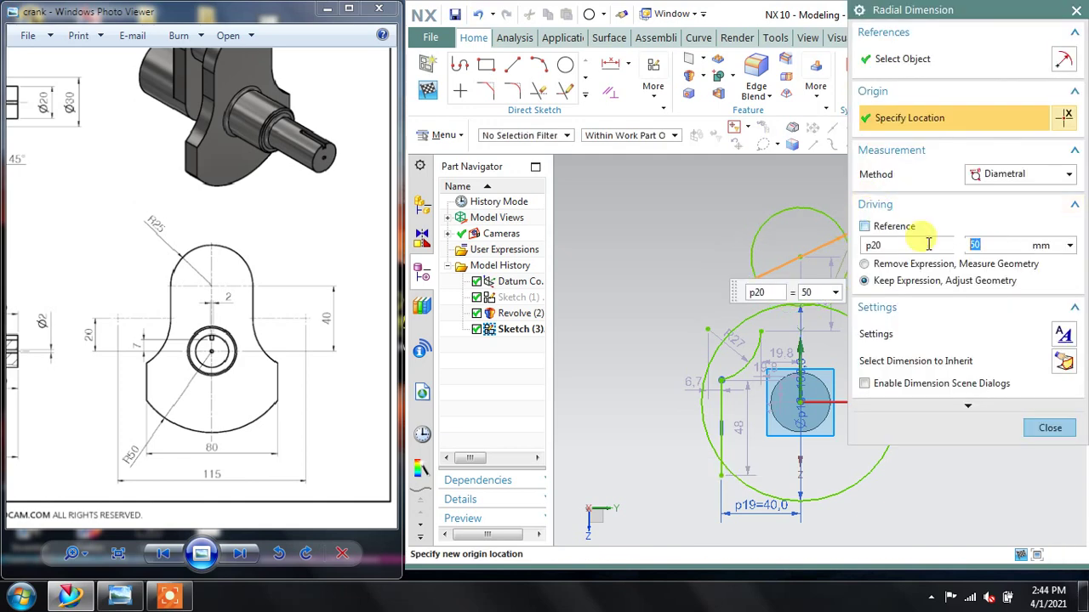
{"action": "left_click", "coordinate": [1050, 428]}
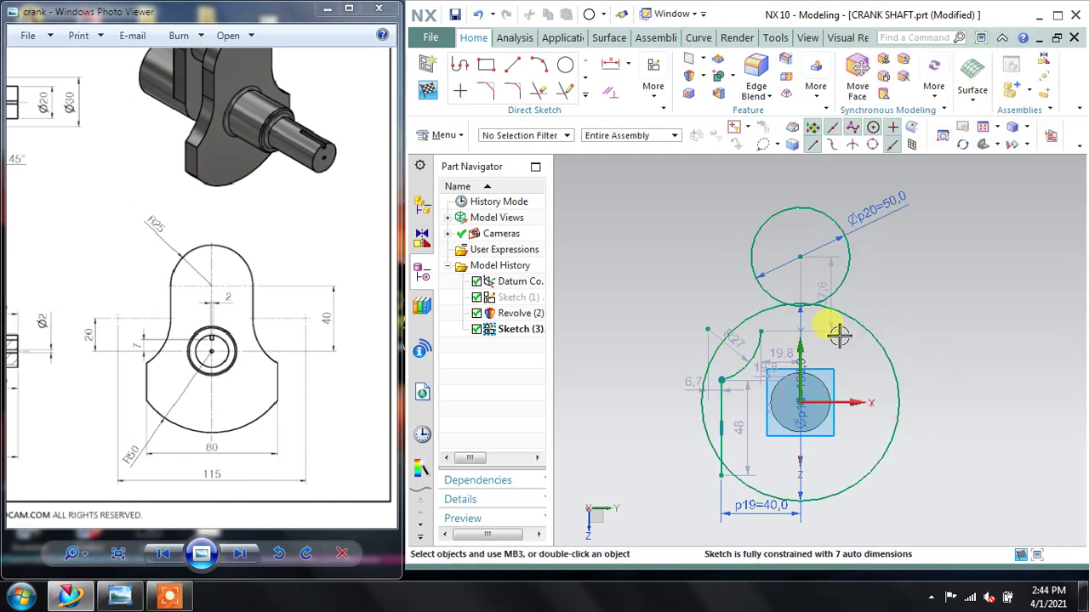
Step: Draw a short vertical line from the arc's top end up to the Ø50 circle
{"action": "scroll", "coordinate": [797, 314], "scroll_direction": "down", "scroll_amount": 1}
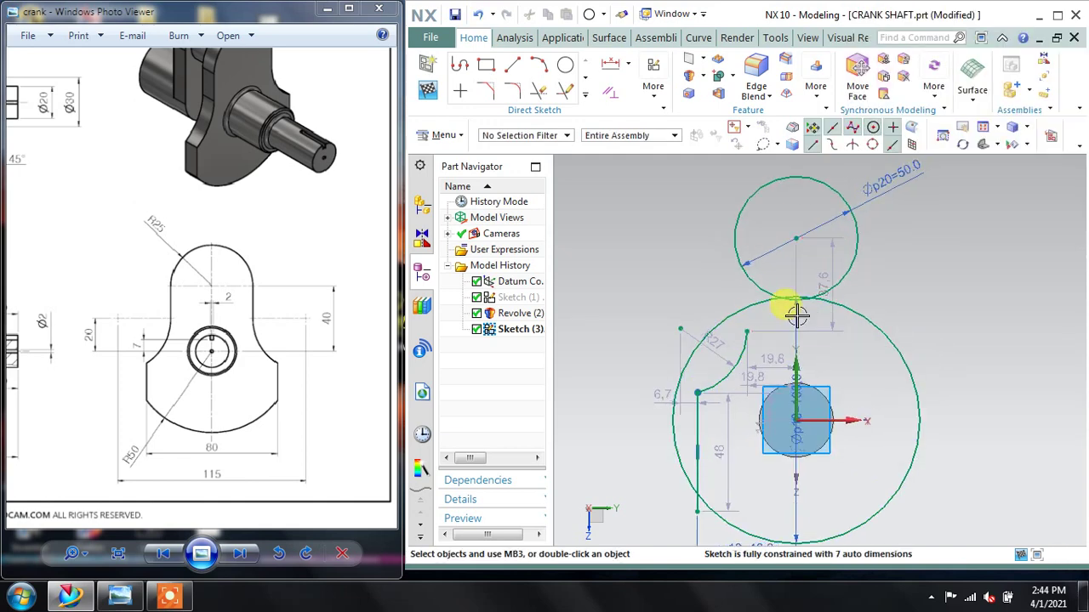
{"action": "left_click", "coordinate": [460, 65]}
{"action": "left_click", "coordinate": [746, 332]}
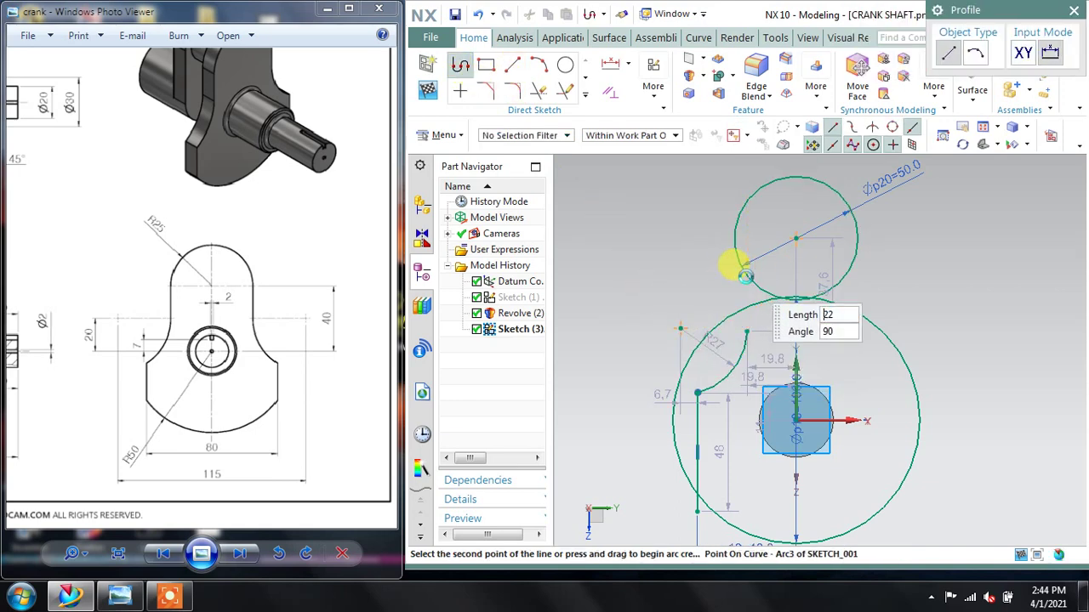
{"action": "left_click", "coordinate": [745, 276]}
{"action": "left_click", "coordinate": [1074, 11]}
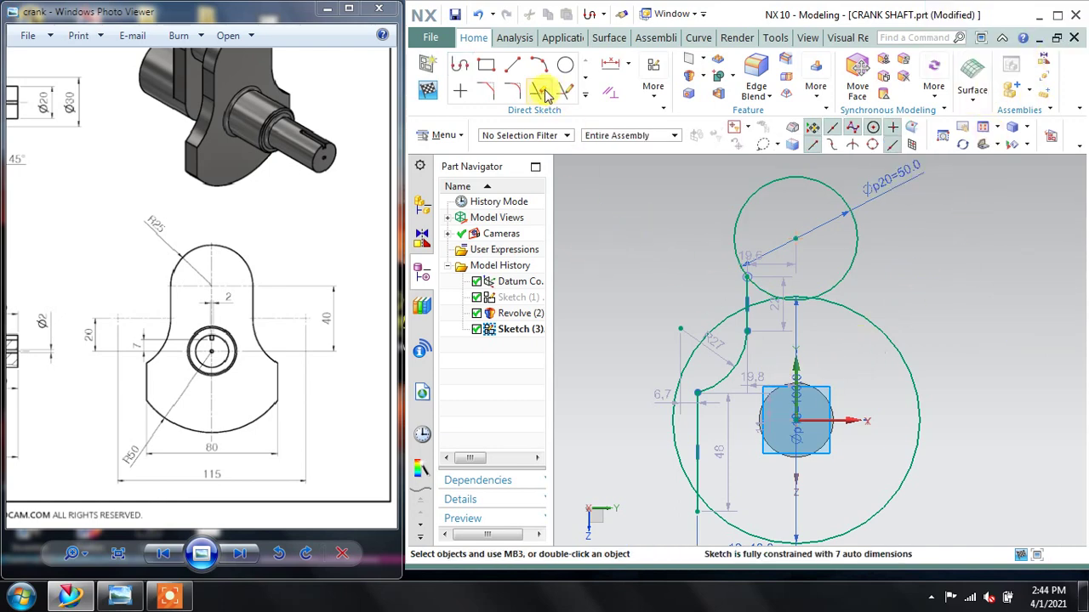
{"action": "left_click", "coordinate": [629, 66]}
{"action": "left_click", "coordinate": [612, 175]}
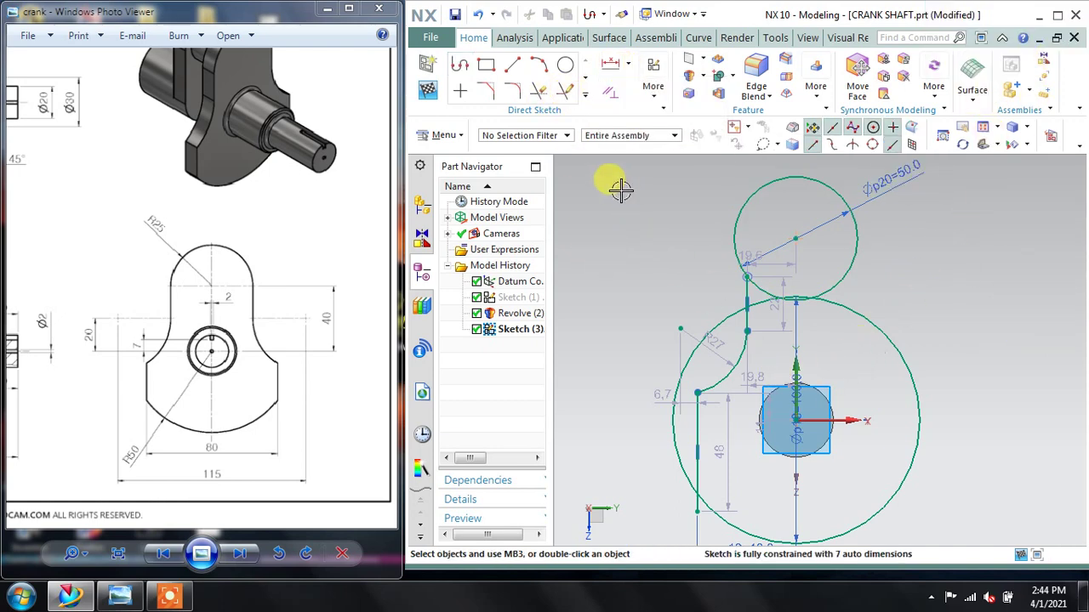
Step: Quick Trim the Ø100 circle back to the vertical line and the Ø50 circle
{"action": "left_click", "coordinate": [535, 92]}
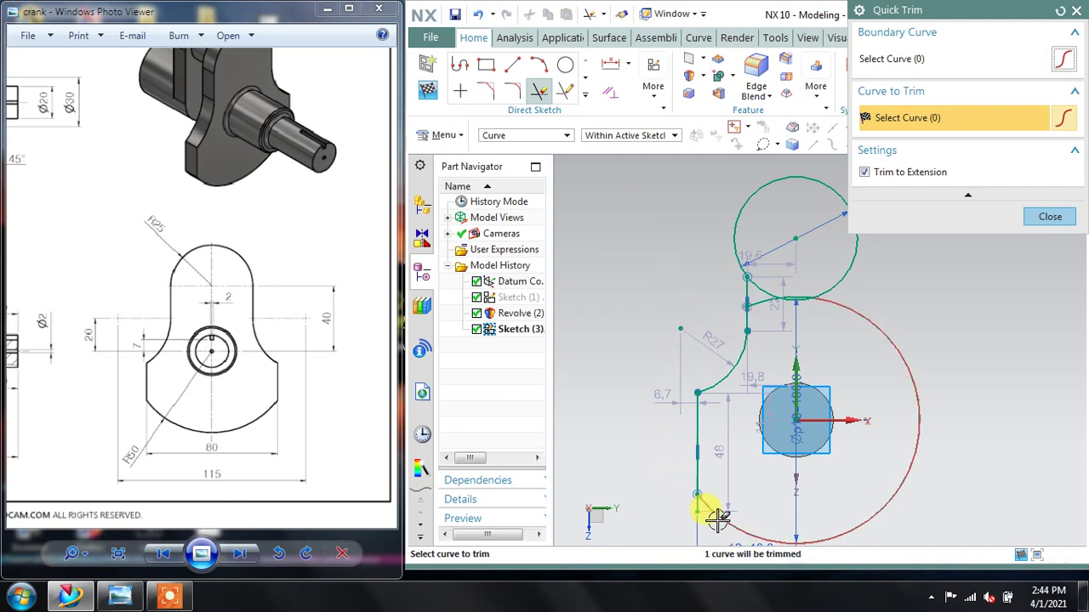
{"action": "scroll", "coordinate": [748, 331], "scroll_direction": "up", "scroll_amount": 3}
{"action": "scroll", "coordinate": [751, 306], "scroll_direction": "up", "scroll_amount": 2}
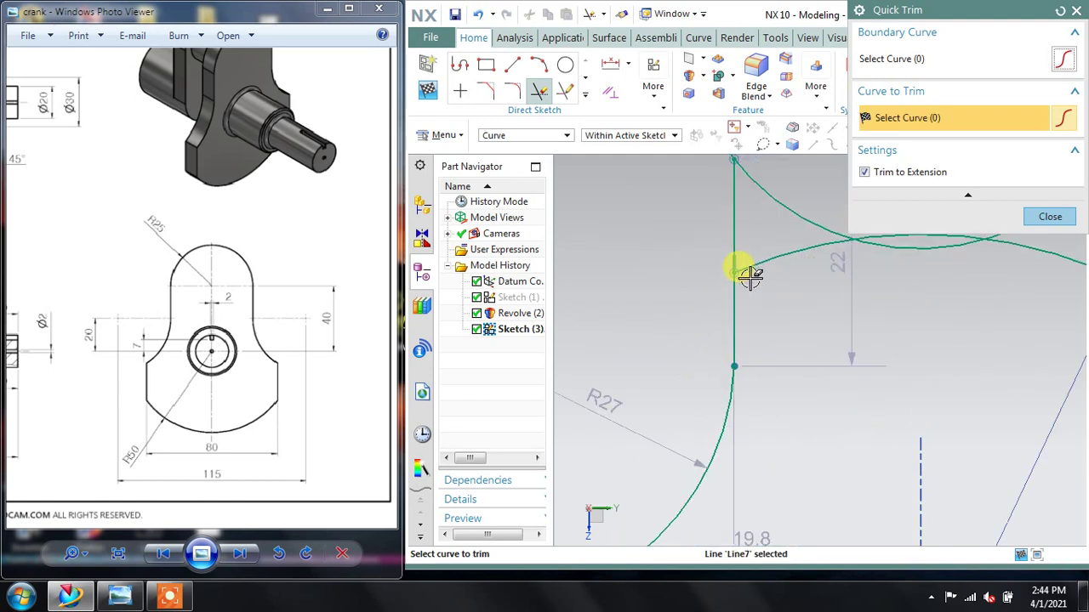
{"action": "scroll", "coordinate": [753, 271], "scroll_direction": "down", "scroll_amount": 2}
{"action": "scroll", "coordinate": [758, 263], "scroll_direction": "down", "scroll_amount": 2}
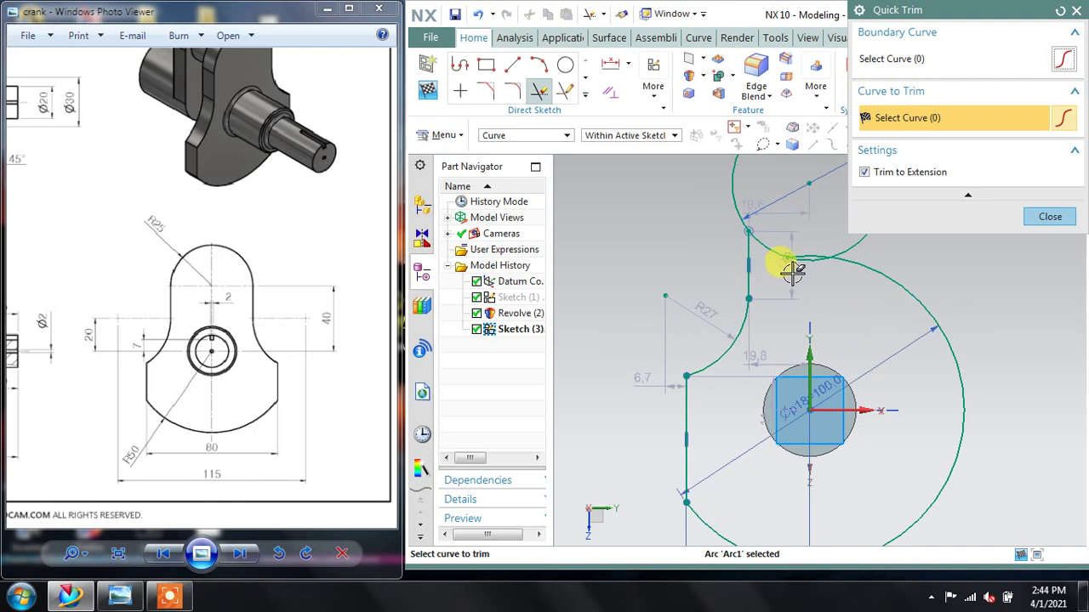
{"action": "left_click", "coordinate": [1050, 218]}
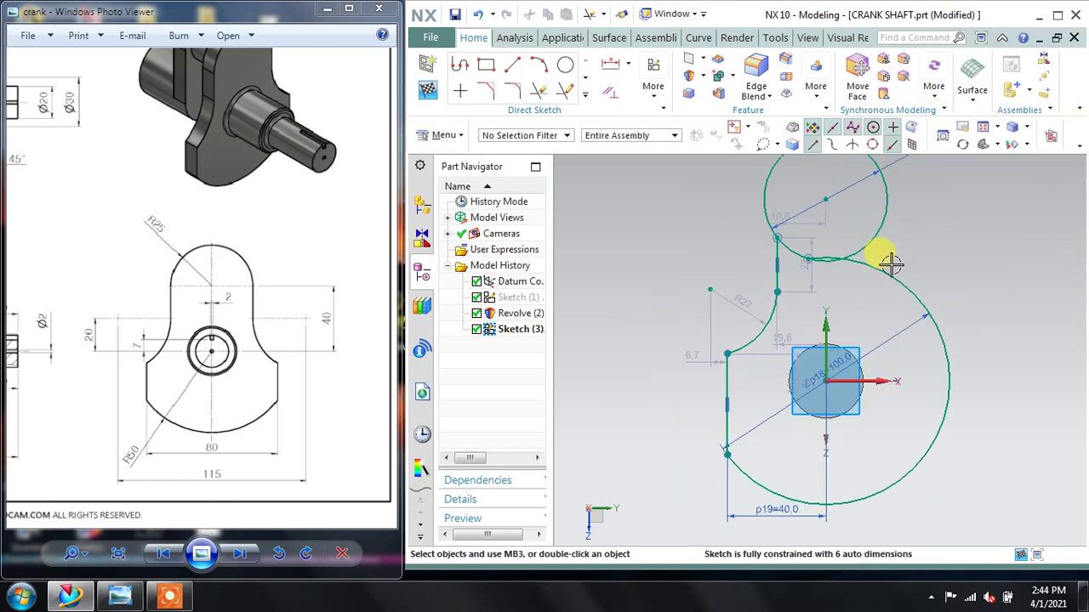
{"action": "scroll", "coordinate": [894, 263], "scroll_direction": "down", "scroll_amount": 1}
{"action": "scroll", "coordinate": [793, 279], "scroll_direction": "up", "scroll_amount": 1}
{"action": "scroll", "coordinate": [774, 293], "scroll_direction": "up", "scroll_amount": 1}
{"action": "scroll", "coordinate": [736, 326], "scroll_direction": "down", "scroll_amount": 1}
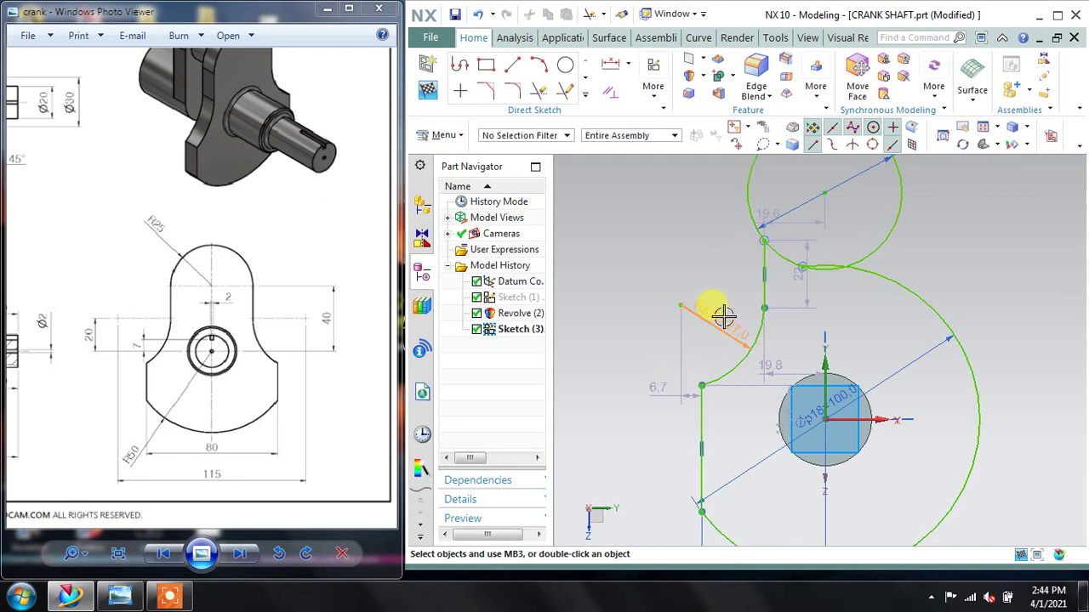
Step: Set the left concave arc's radius to 20
{"action": "double_click", "coordinate": [724, 314]}
{"action": "left_click", "coordinate": [723, 315]}
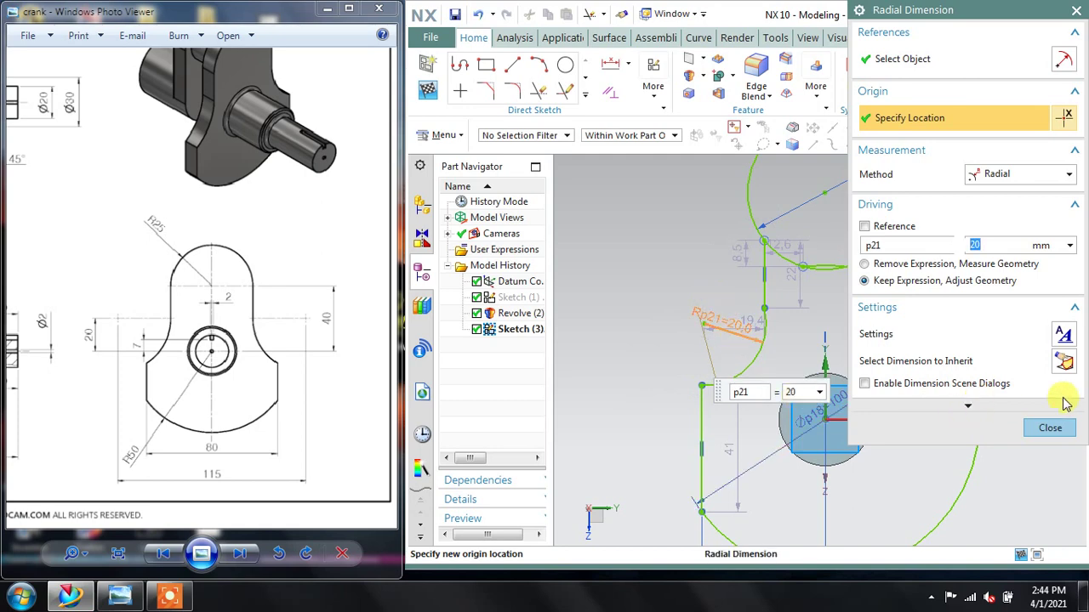
{"action": "left_click", "coordinate": [1051, 428]}
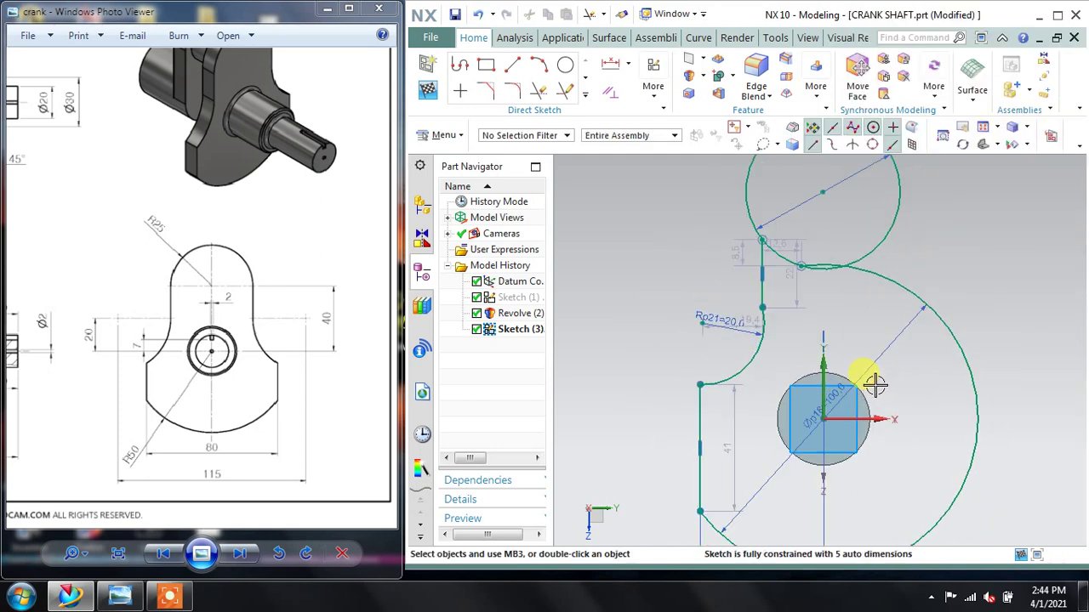
{"action": "middle_click_drag", "start_coordinate": [897, 472], "coordinate": [887, 422], "text": "shift"}
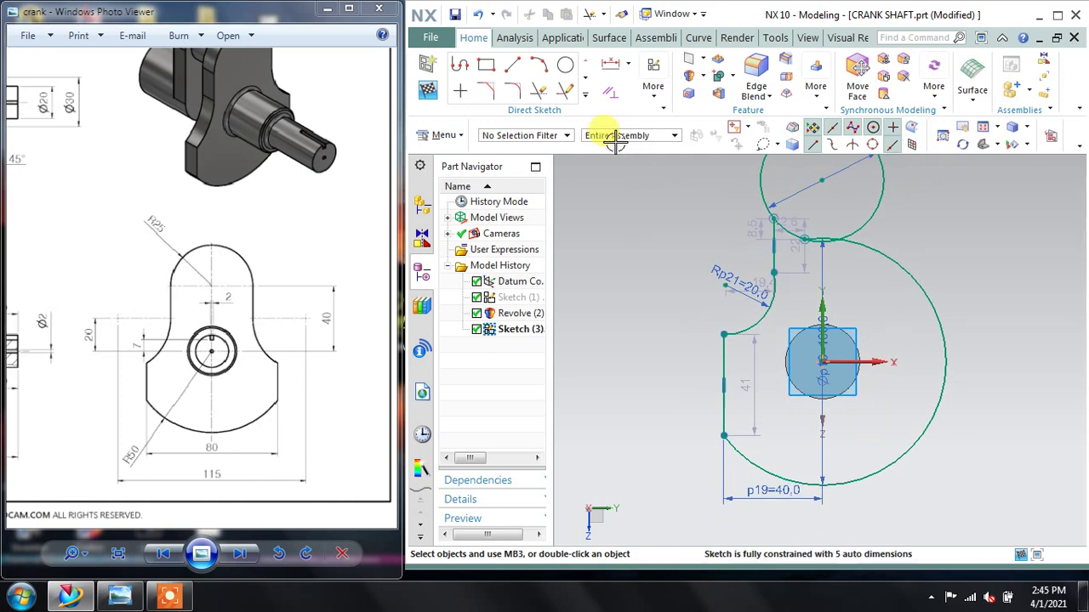
Step: Add a vertical linear dimension p22 to the outline, trying the value 20
{"action": "left_click", "coordinate": [628, 64]}
{"action": "left_click", "coordinate": [661, 102]}
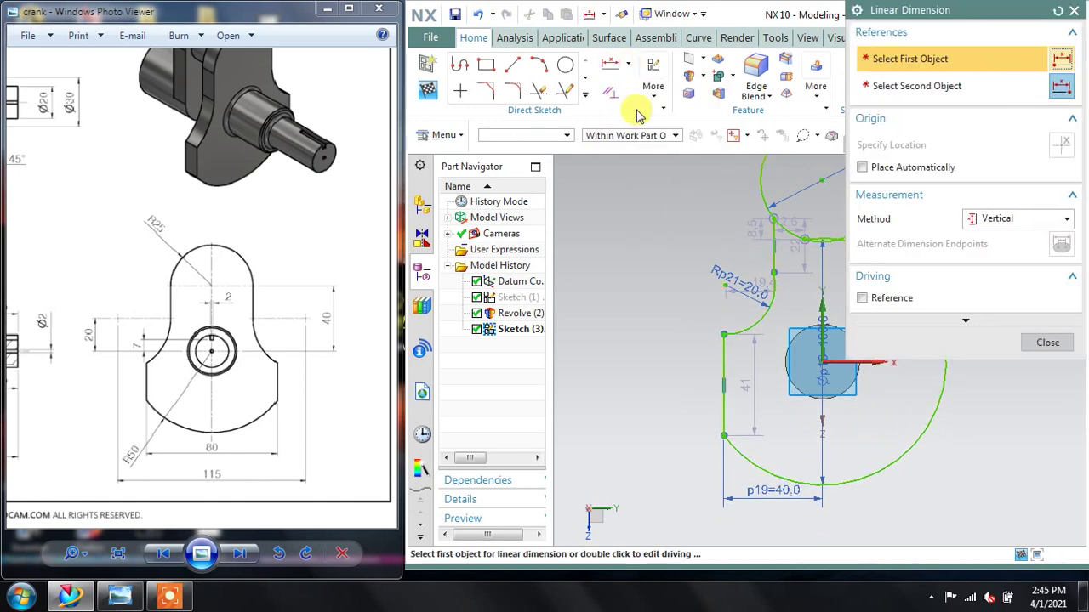
{"action": "mouse_move", "coordinate": [725, 284]}
{"action": "middle_mouse_down", "text": "shift"}
{"action": "mouse_move", "coordinate": [663, 284]}
{"action": "mouse_move", "coordinate": [700, 297]}
{"action": "middle_mouse_up", "text": "shift"}
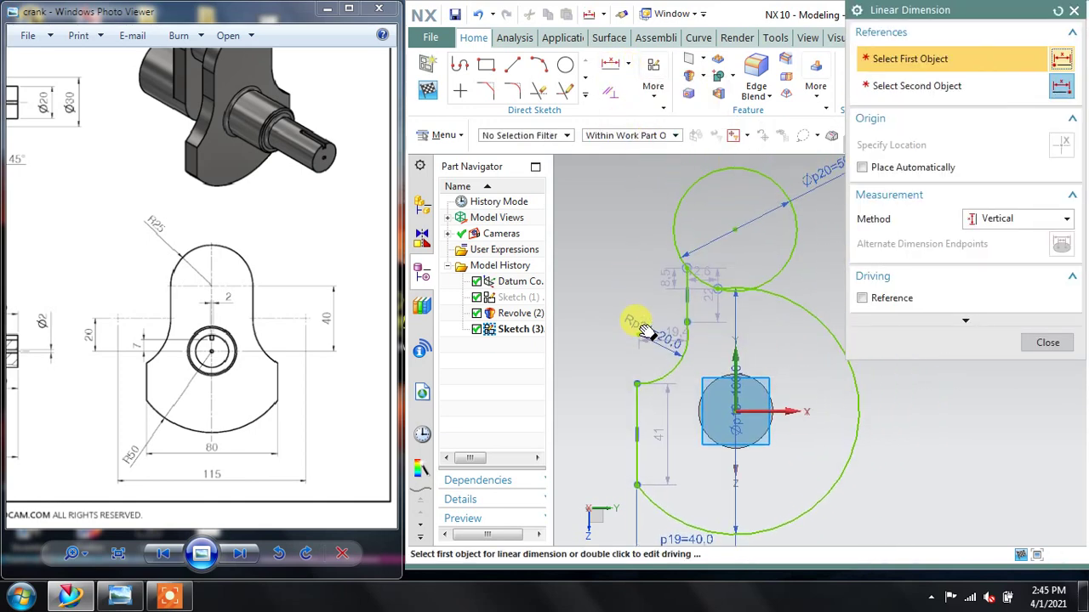
{"action": "left_click_drag", "start_coordinate": [552, 284], "coordinate": [466, 286]}
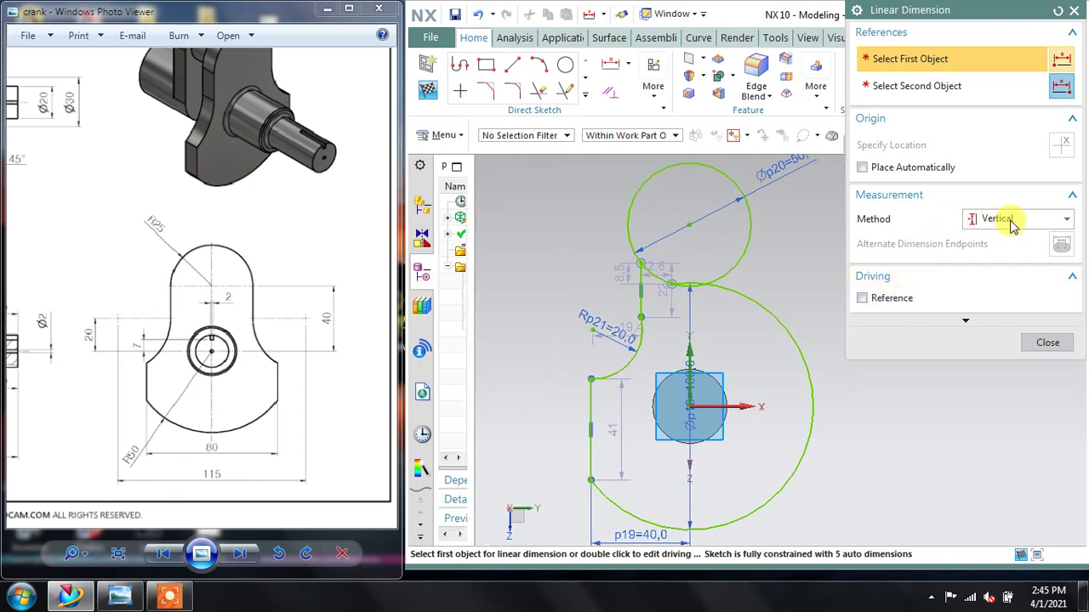
{"action": "scroll", "coordinate": [598, 375], "scroll_direction": "up", "scroll_amount": 2}
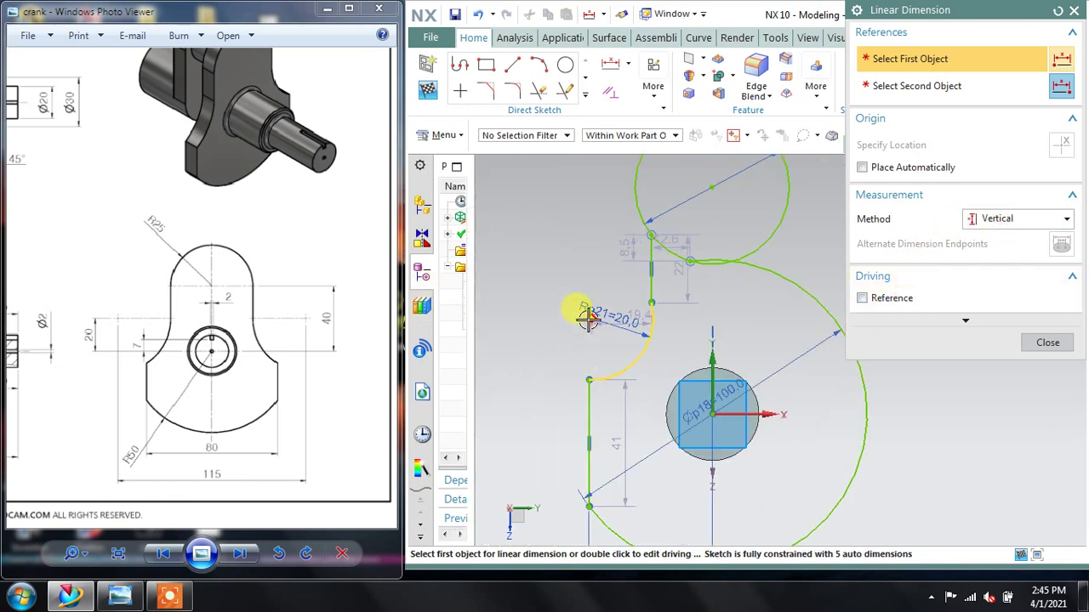
{"action": "left_click", "coordinate": [586, 320]}
{"action": "left_click", "coordinate": [712, 414]}
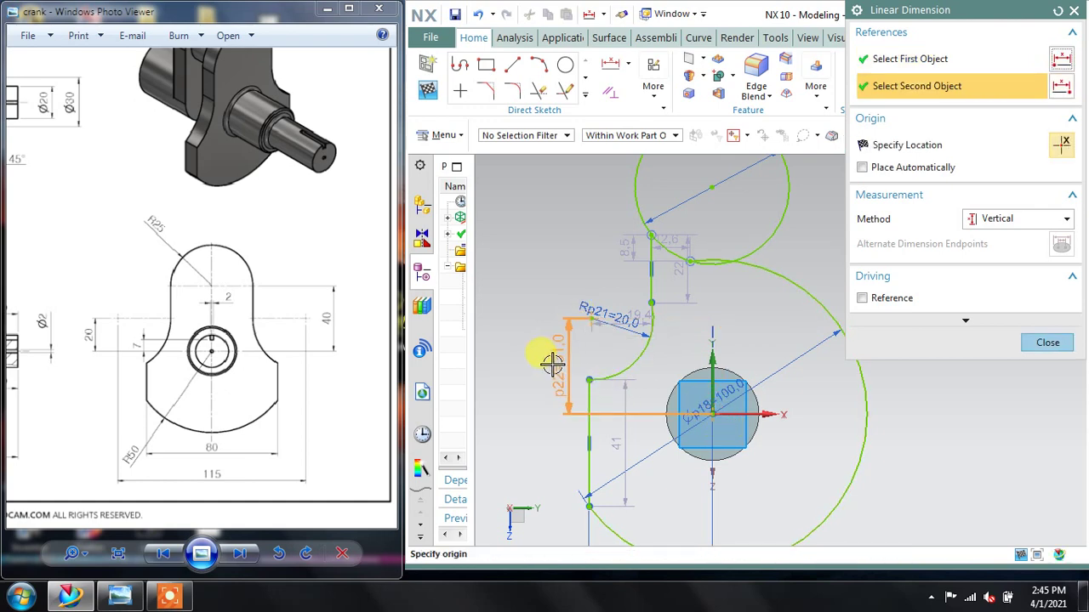
{"action": "left_click", "coordinate": [791, 344]}
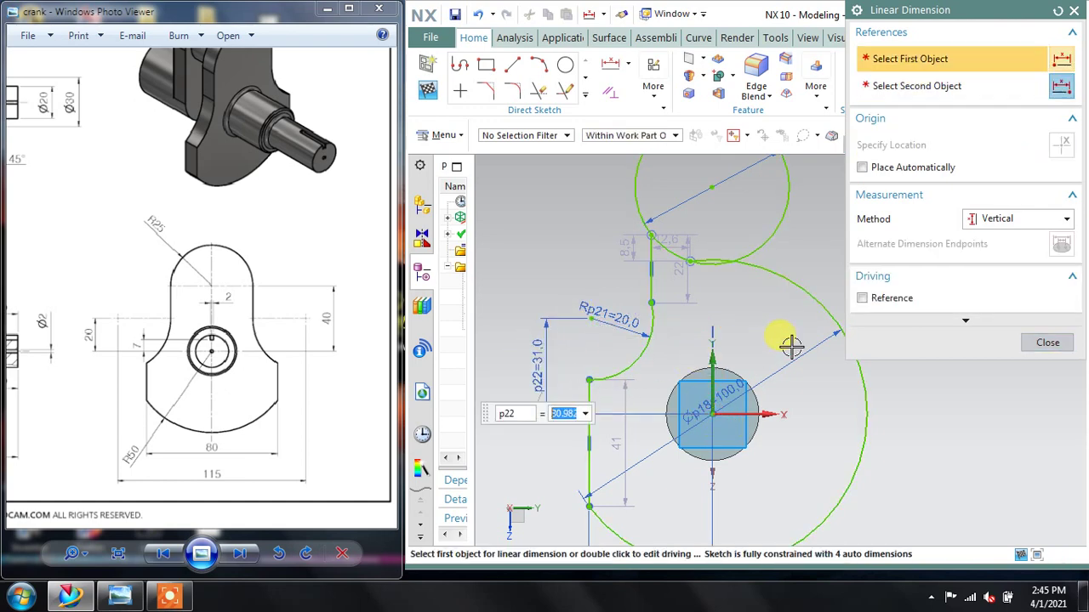
{"action": "type", "text": "20"}
{"action": "key", "text": "Return"}
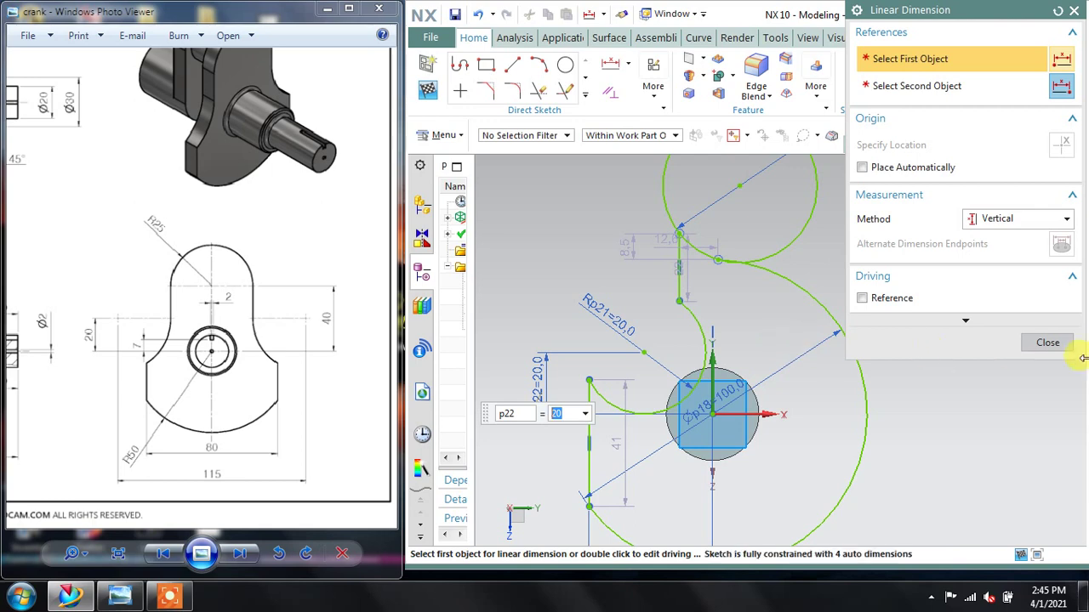
{"action": "left_click", "coordinate": [1048, 342]}
Step: Drag the concave arc, then undo twice so p22 reads 31.0 again
{"action": "scroll", "coordinate": [778, 359], "scroll_direction": "down", "scroll_amount": 1}
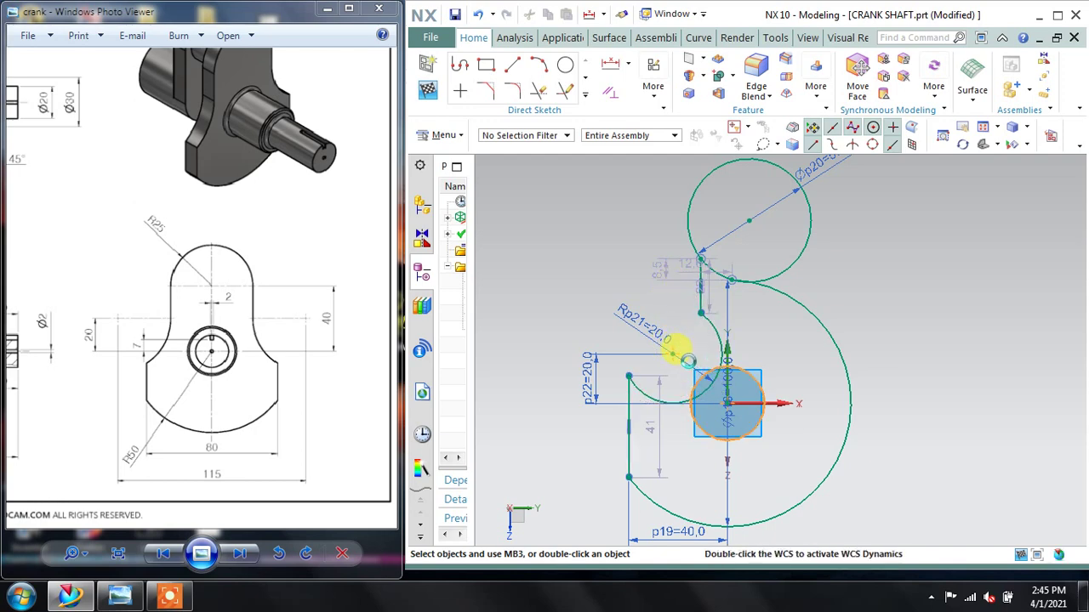
{"action": "left_click_drag", "start_coordinate": [683, 355], "coordinate": [682, 363]}
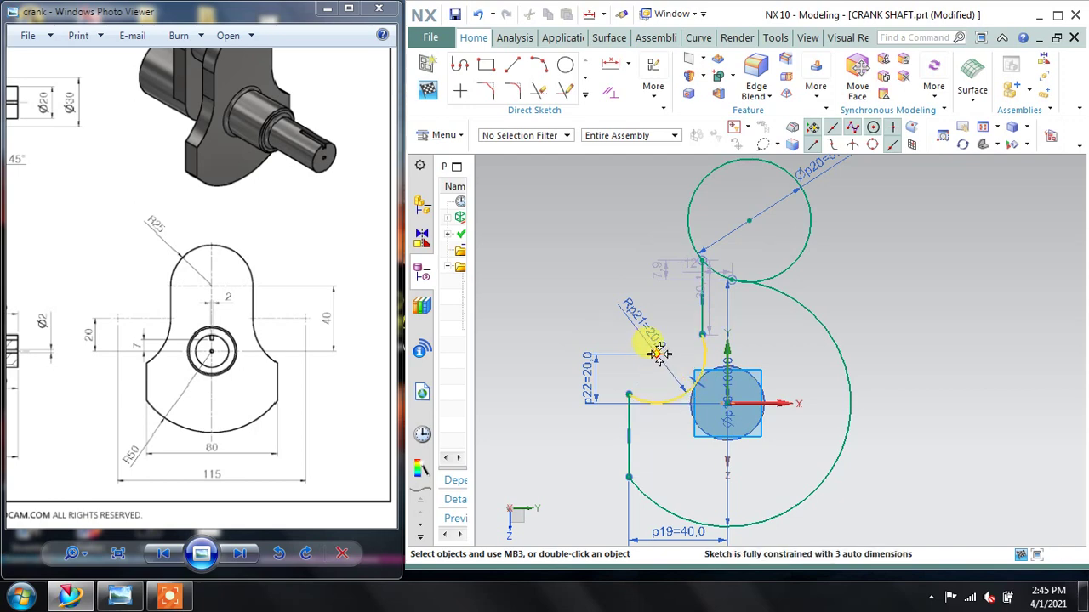
{"action": "key", "text": "ctrl+z"}
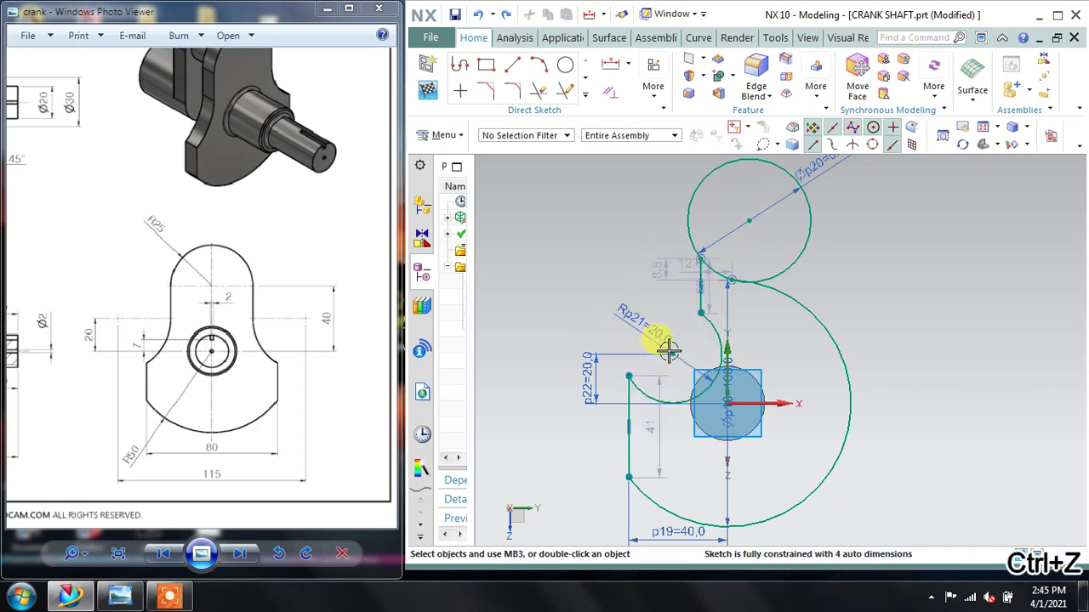
{"action": "key", "text": "ctrl+z"}
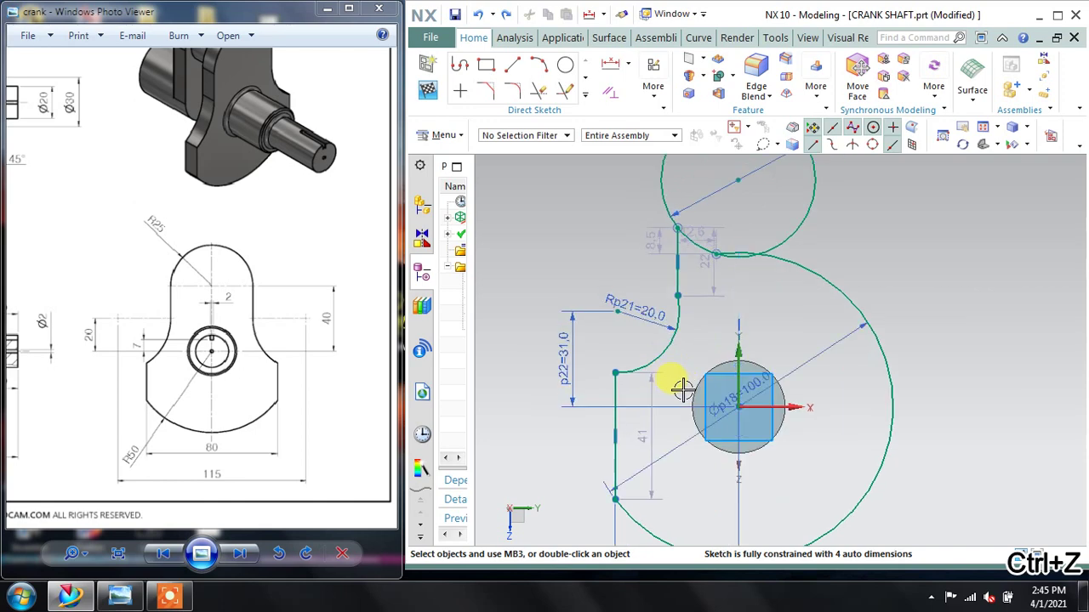
{"action": "scroll", "coordinate": [680, 389], "scroll_direction": "up", "scroll_amount": 2}
{"action": "middle_click_drag", "start_coordinate": [685, 379], "coordinate": [670, 338], "text": "shift"}
Step: Delete the radial dimension and move the vertical p22 dimension further left
{"action": "scroll", "coordinate": [672, 336], "scroll_direction": "down", "scroll_amount": 2}
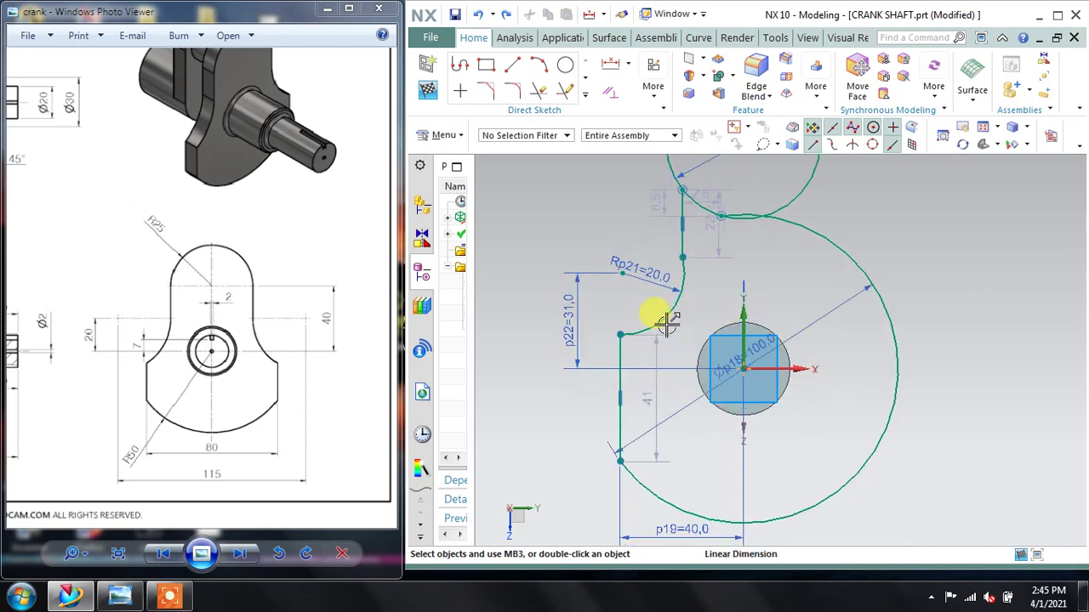
{"action": "right_click", "coordinate": [662, 271]}
{"action": "left_click", "coordinate": [686, 453]}
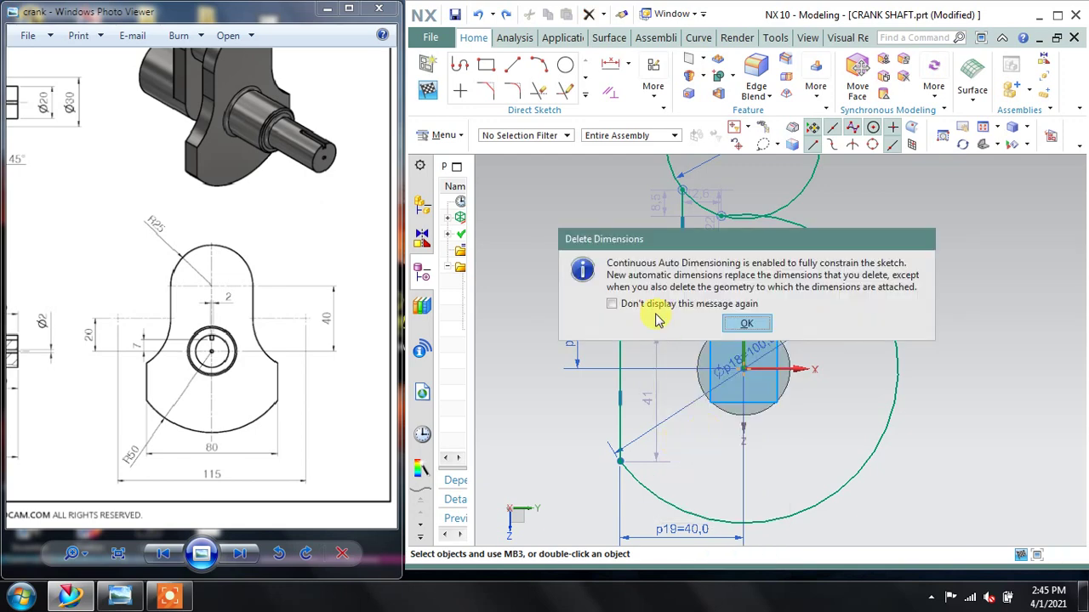
{"action": "left_click", "coordinate": [717, 325]}
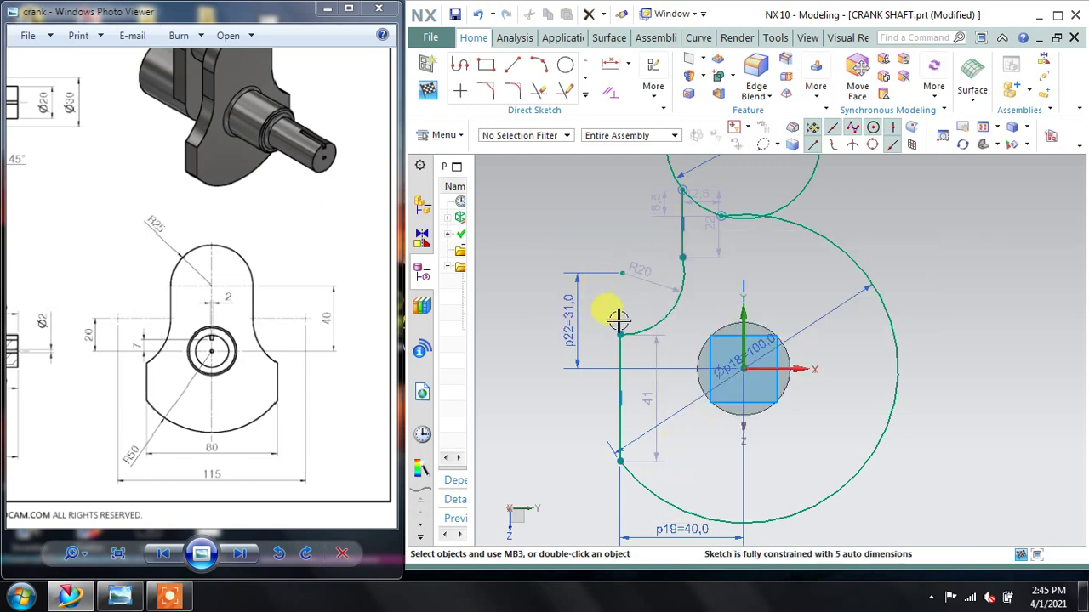
{"action": "left_click_drag", "start_coordinate": [568, 318], "coordinate": [532, 312]}
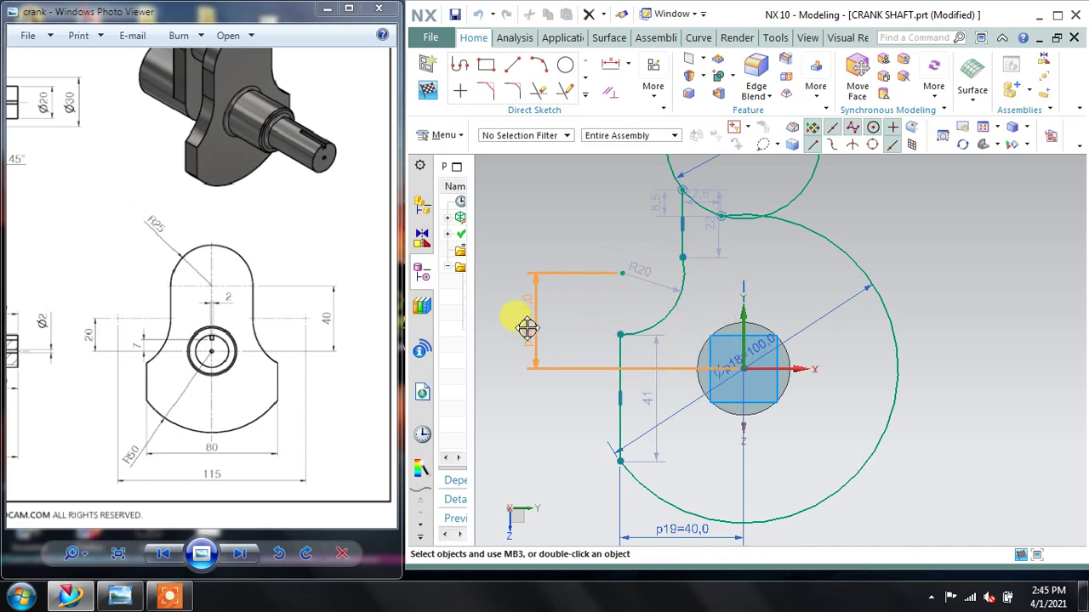
{"action": "double_click", "coordinate": [531, 312]}
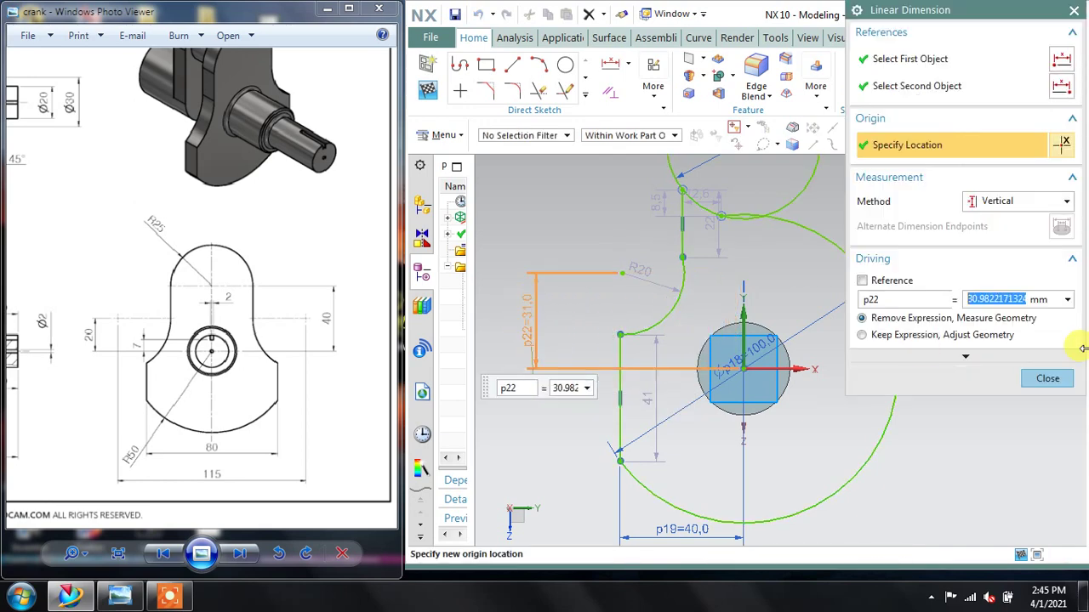
{"action": "left_click", "coordinate": [1047, 377]}
Step: Add a horizontal dimension from the upper-left point to the circle centre, entering 115/2
{"action": "left_click", "coordinate": [628, 63]}
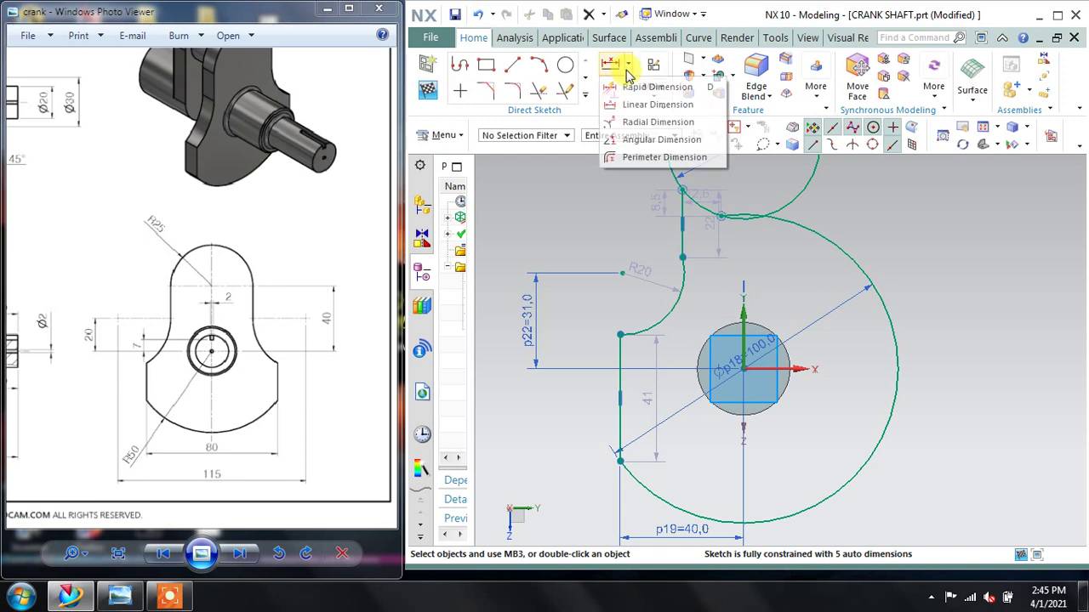
{"action": "left_click", "coordinate": [626, 104]}
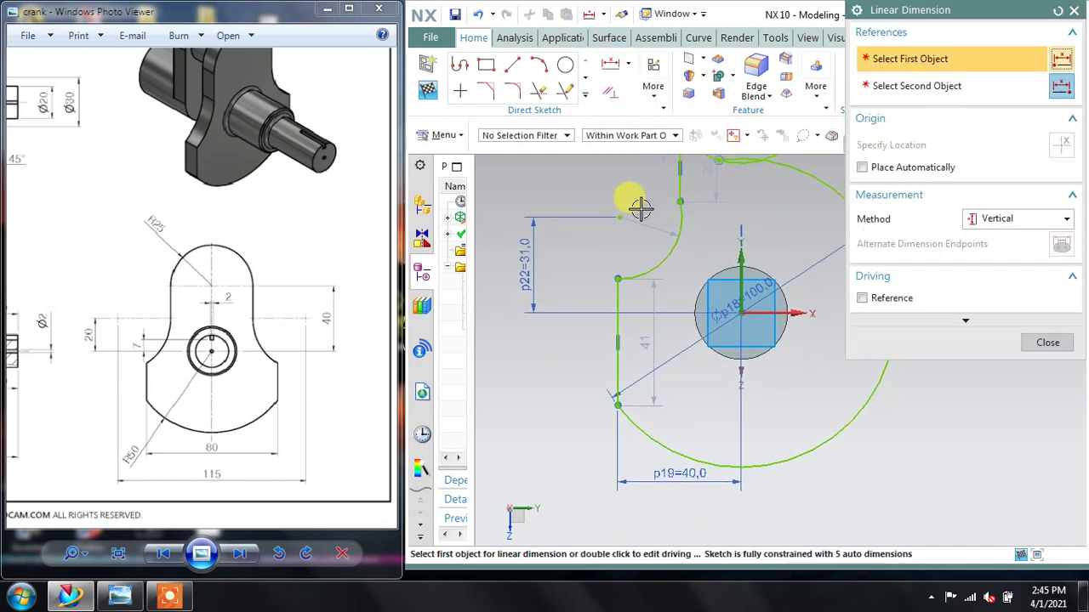
{"action": "left_click", "coordinate": [1016, 218]}
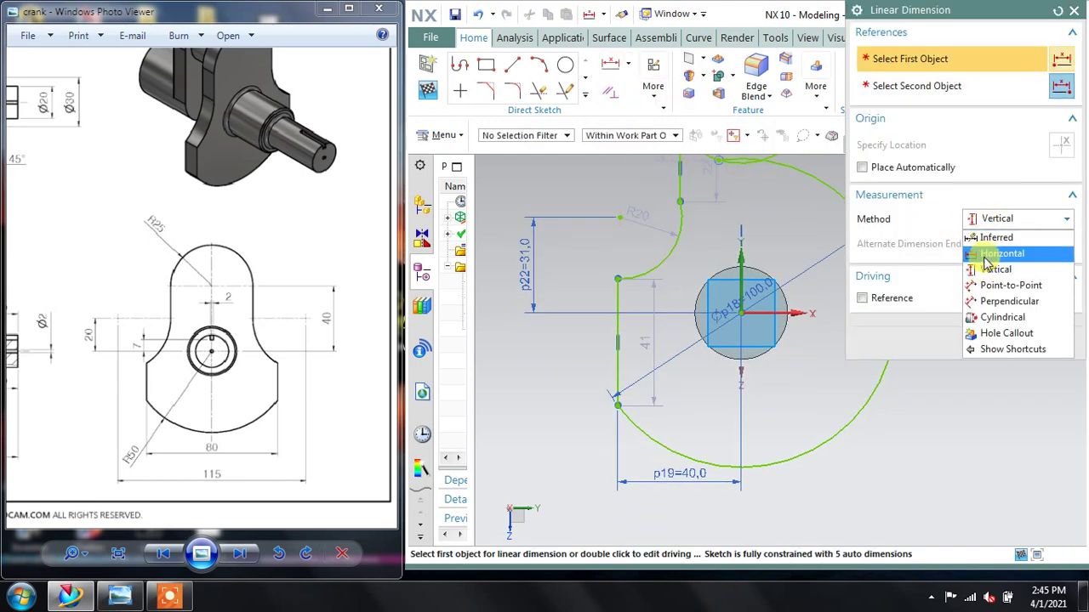
{"action": "left_click", "coordinate": [1000, 249]}
{"action": "left_click", "coordinate": [685, 211]}
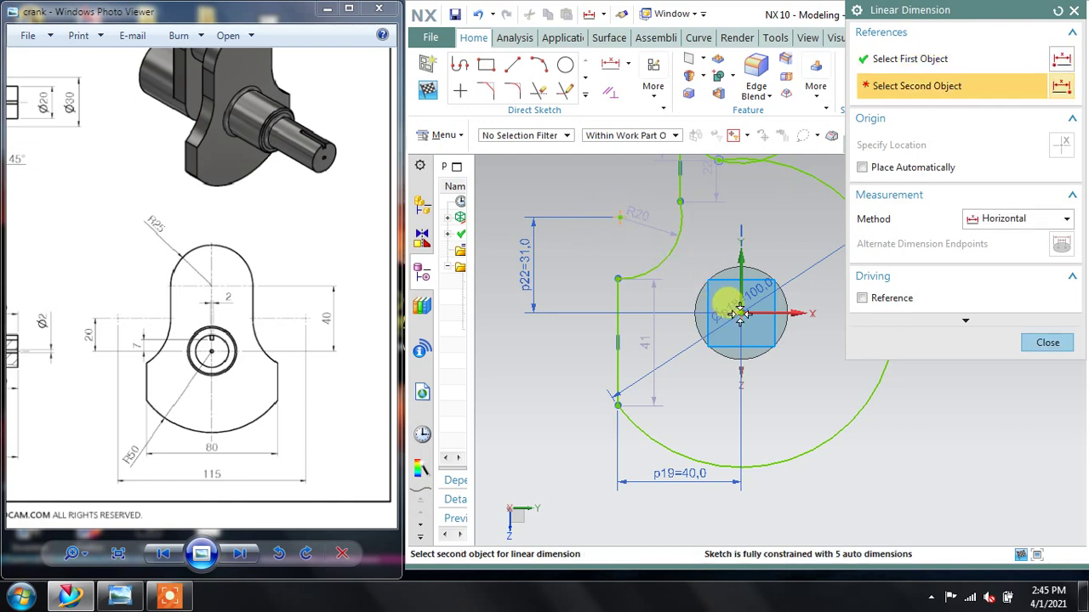
{"action": "left_click", "coordinate": [740, 312]}
{"action": "left_click", "coordinate": [696, 509]}
{"action": "type", "text": "115/"}
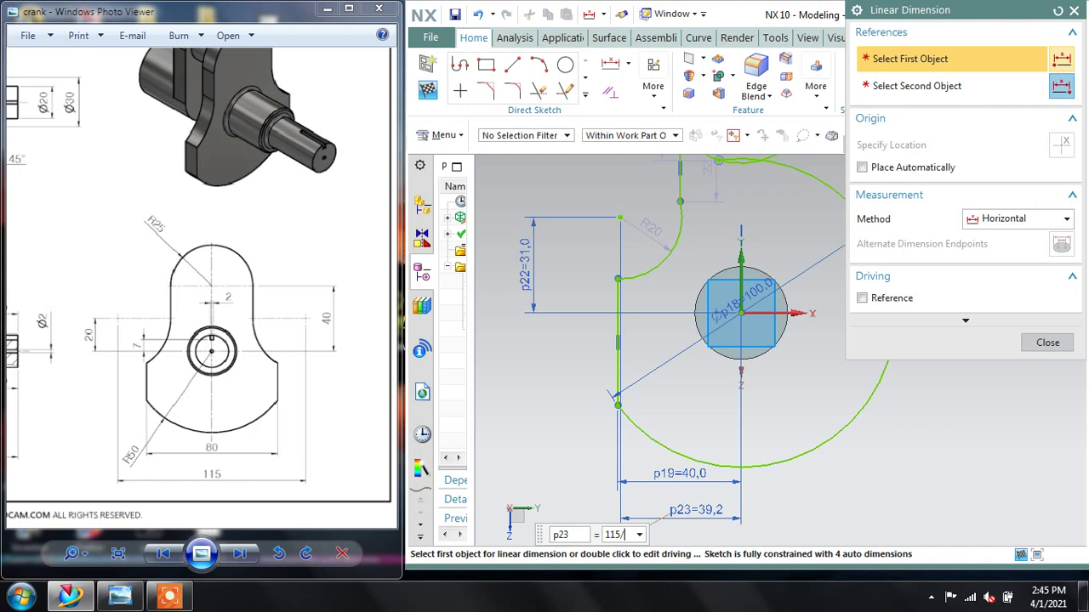
{"action": "type", "text": "2"}
{"action": "key", "text": "Return"}
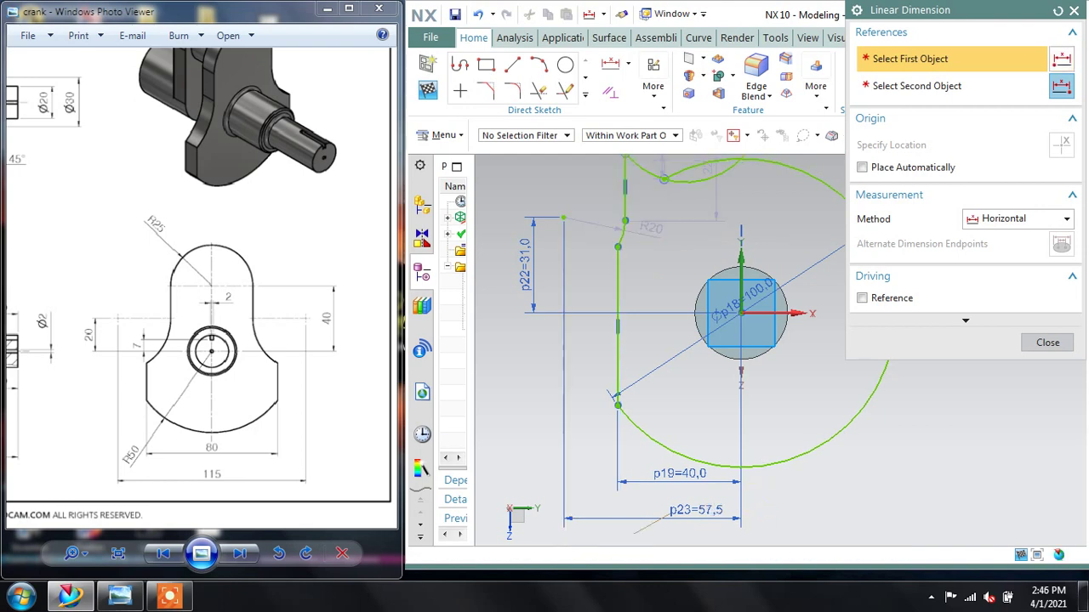
{"action": "left_click", "coordinate": [1048, 342]}
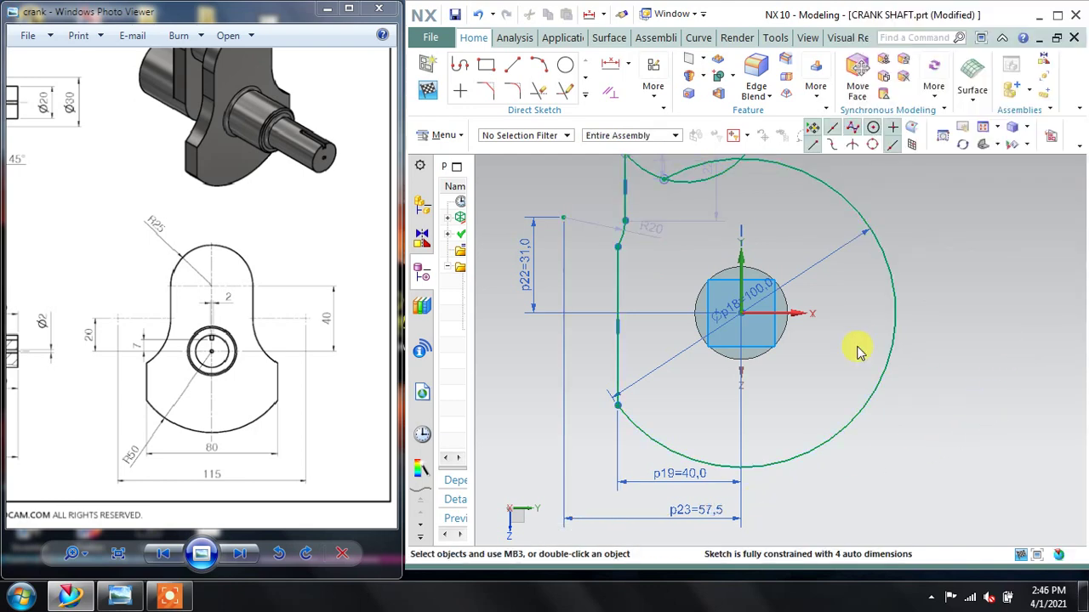
{"action": "scroll", "coordinate": [814, 304], "scroll_direction": "up", "scroll_amount": 1}
{"action": "scroll", "coordinate": [813, 304], "scroll_direction": "down", "scroll_amount": 2}
Step: Undo the previous dimension edits
{"action": "key", "text": "ctrl+z"}
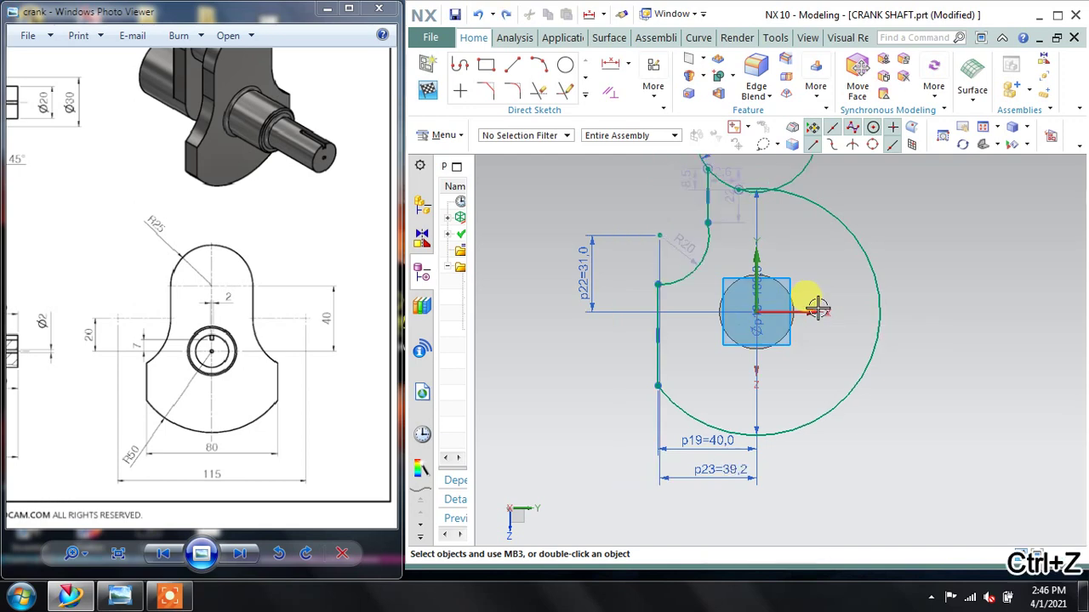
{"action": "key", "text": "ctrl+z"}
{"action": "key", "text": "ctrl+z"}
{"action": "key", "text": "ctrl+z"}
{"action": "key", "text": "ctrl+z"}
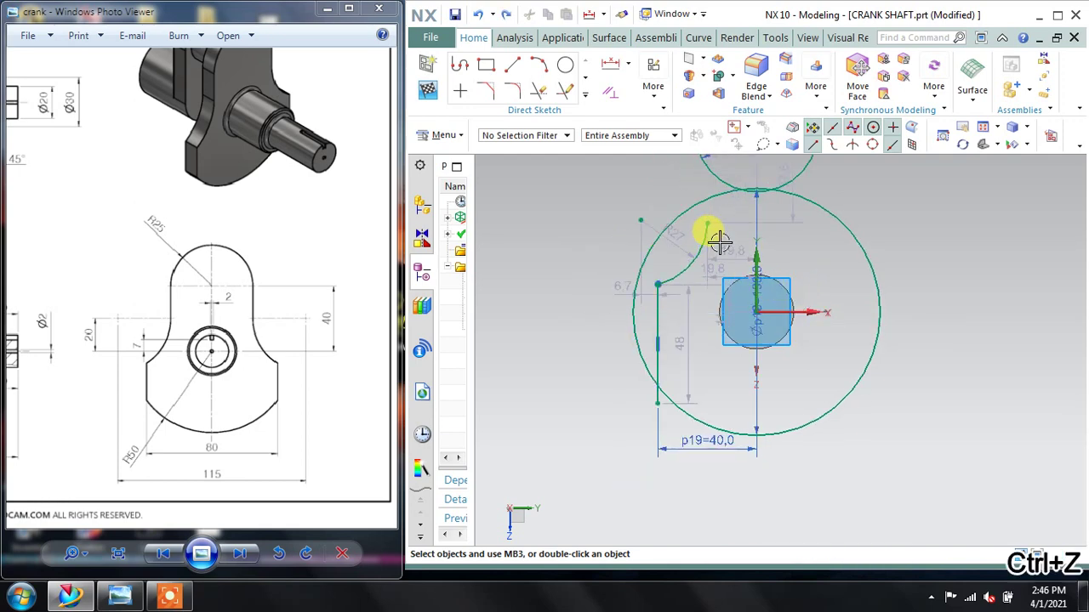
{"action": "key", "text": "ctrl+z"}
{"action": "key", "text": "ctrl+z"}
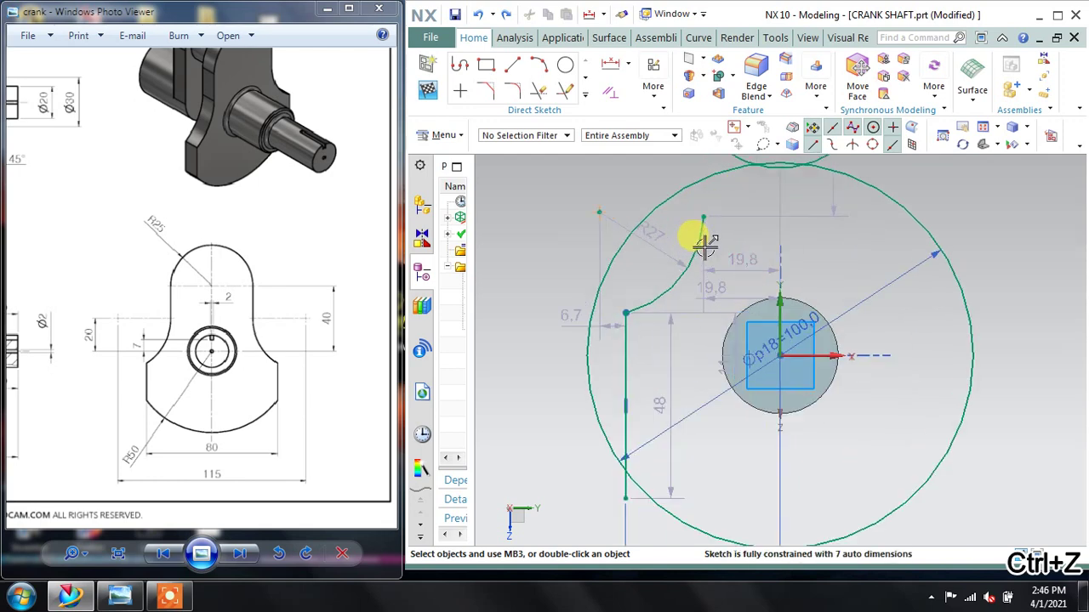
{"action": "key", "text": "ctrl+z"}
{"action": "key", "text": "ctrl+z"}
{"action": "key", "text": "ctrl+z"}
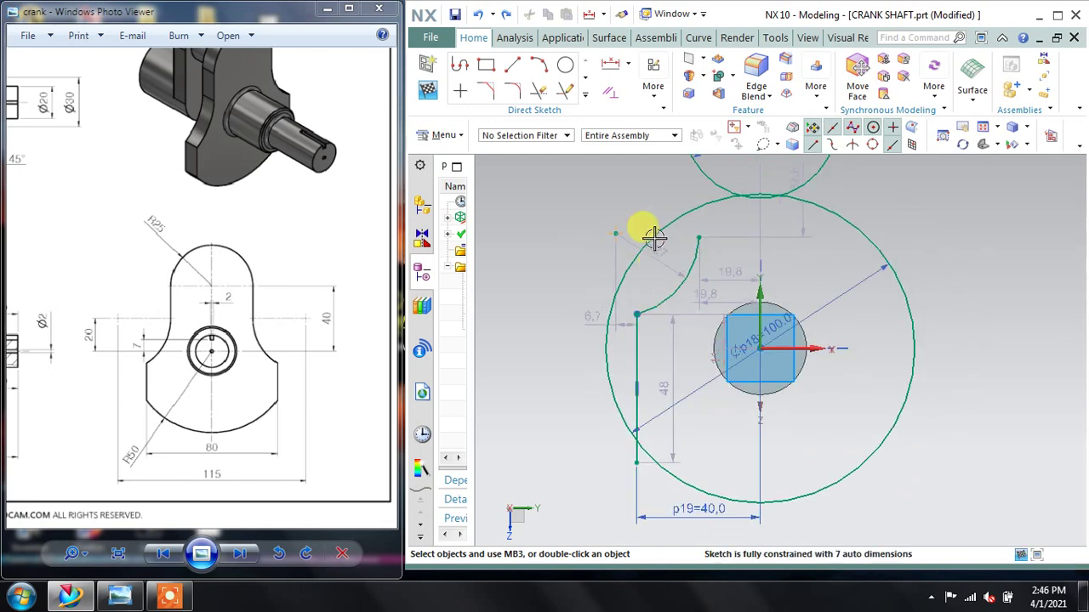
Step: Dimension the upper-left point 57.5 horizontally from the circle centre
{"action": "left_click", "coordinate": [627, 70]}
{"action": "left_click", "coordinate": [634, 104]}
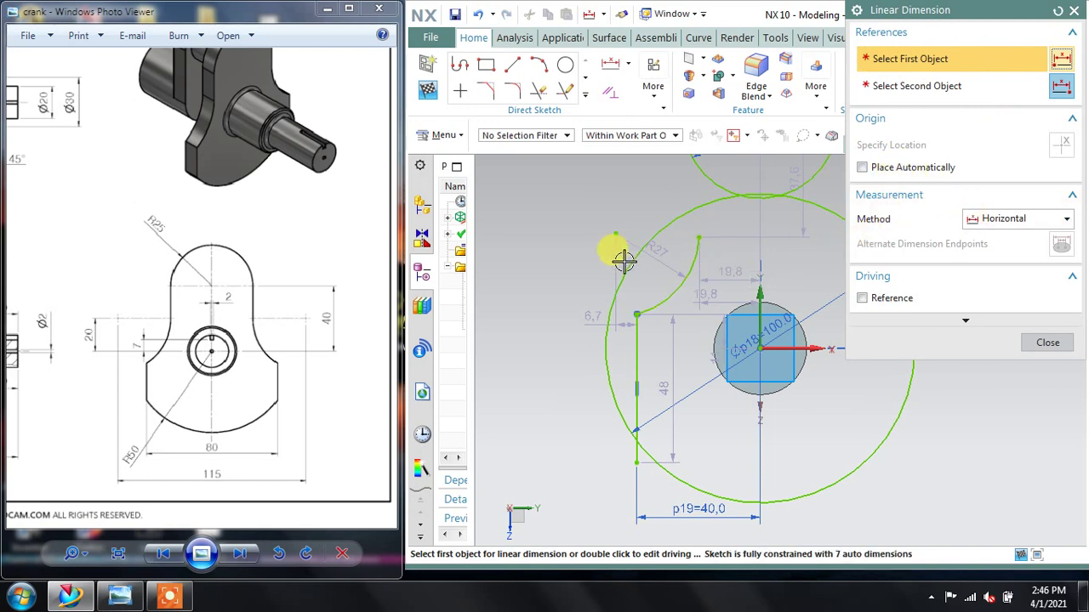
{"action": "left_click", "coordinate": [615, 236]}
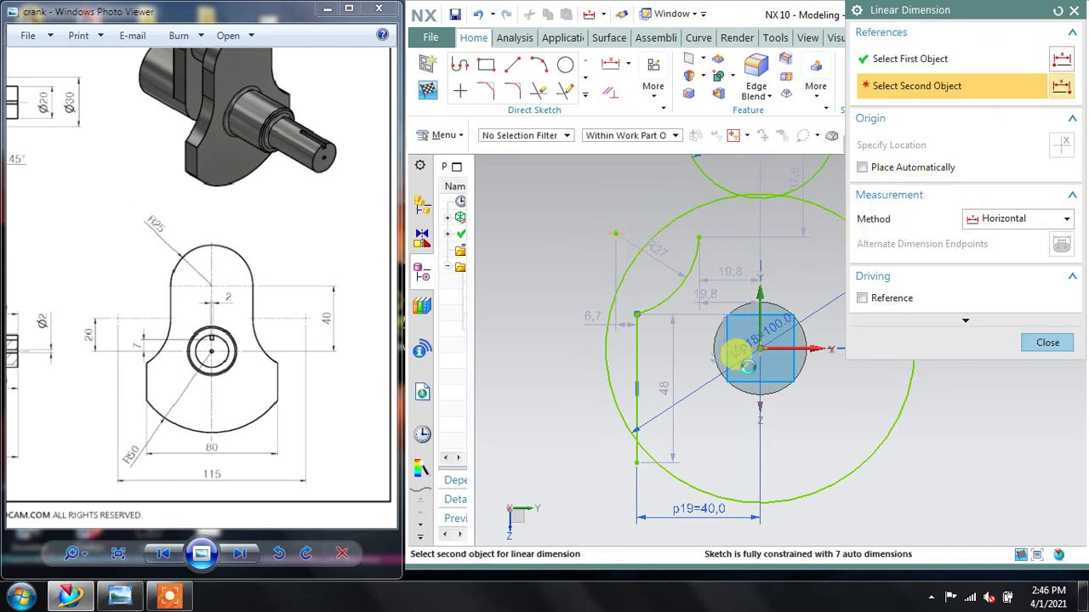
{"action": "left_click", "coordinate": [747, 366]}
{"action": "left_click", "coordinate": [717, 522]}
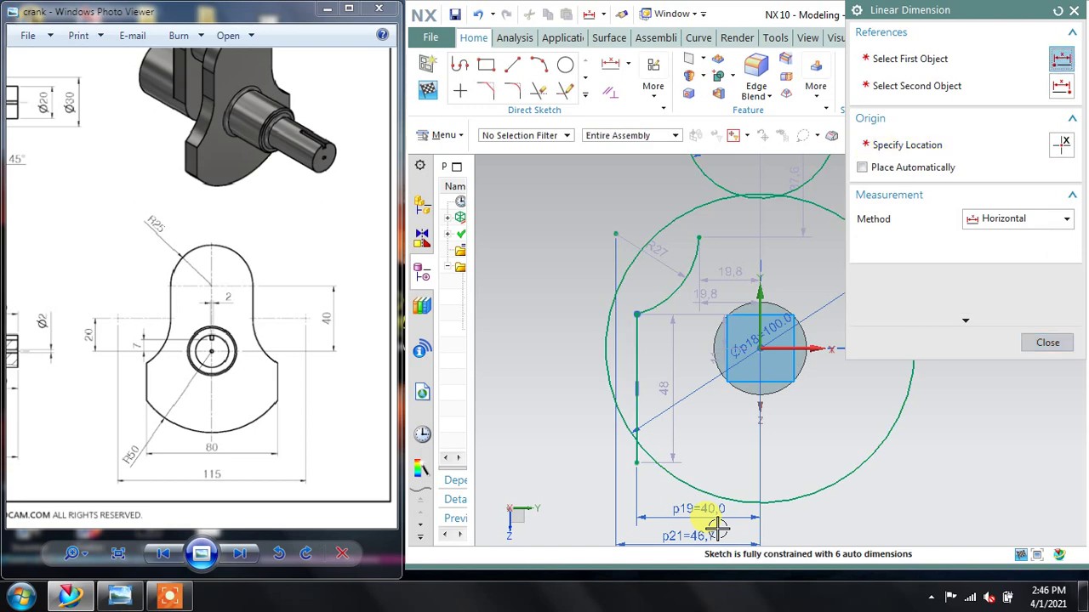
{"action": "type", "text": "115/2"}
{"action": "key", "text": "Return"}
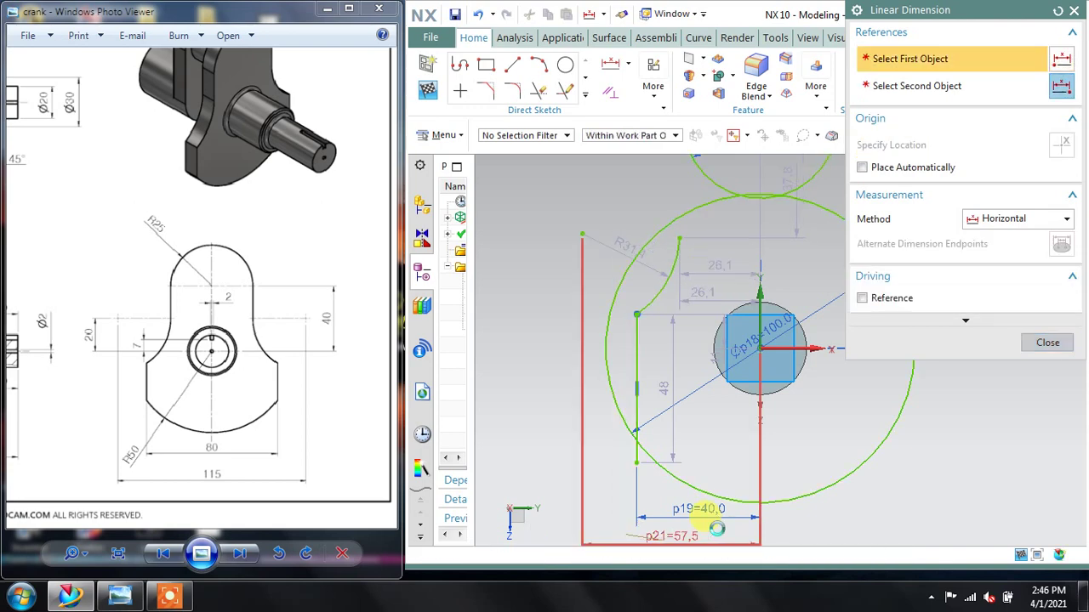
{"action": "left_click", "coordinate": [1047, 343]}
{"action": "scroll", "coordinate": [862, 414], "scroll_direction": "up", "scroll_amount": 1}
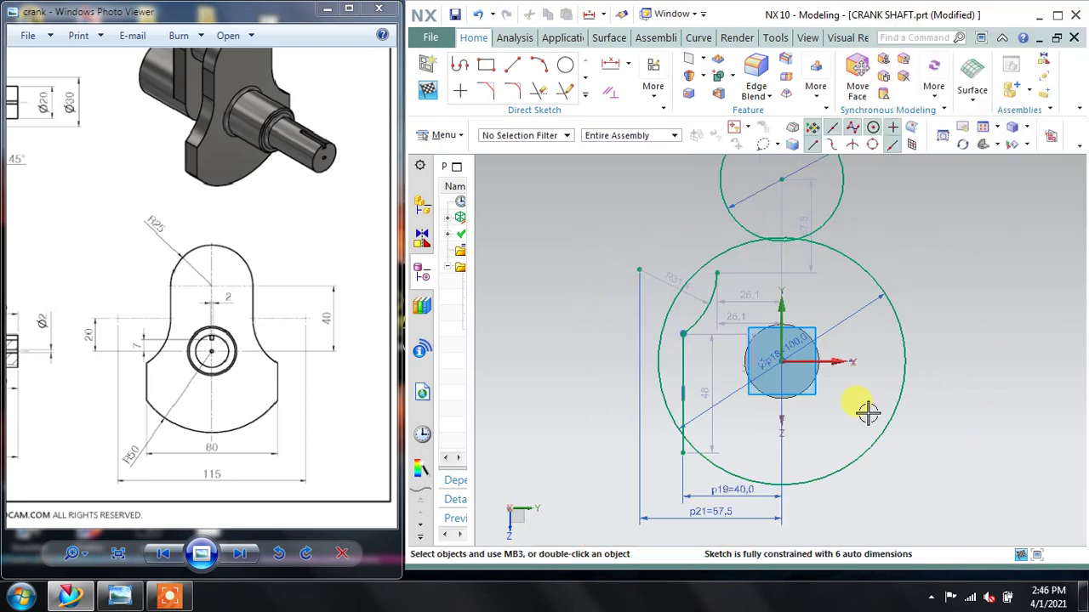
Step: Add a vertical 20 dimension from the upper-left point to the circle centre, then move the R31,4 label aside
{"action": "scroll", "coordinate": [740, 287], "scroll_direction": "down", "scroll_amount": 1}
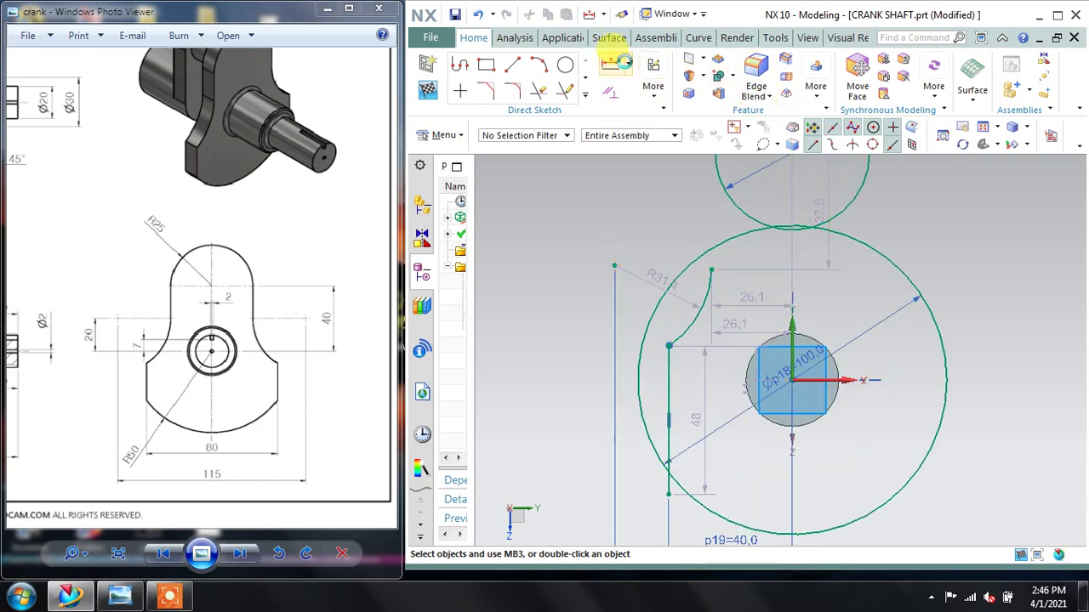
{"action": "left_click", "coordinate": [619, 65]}
{"action": "left_click", "coordinate": [1012, 219]}
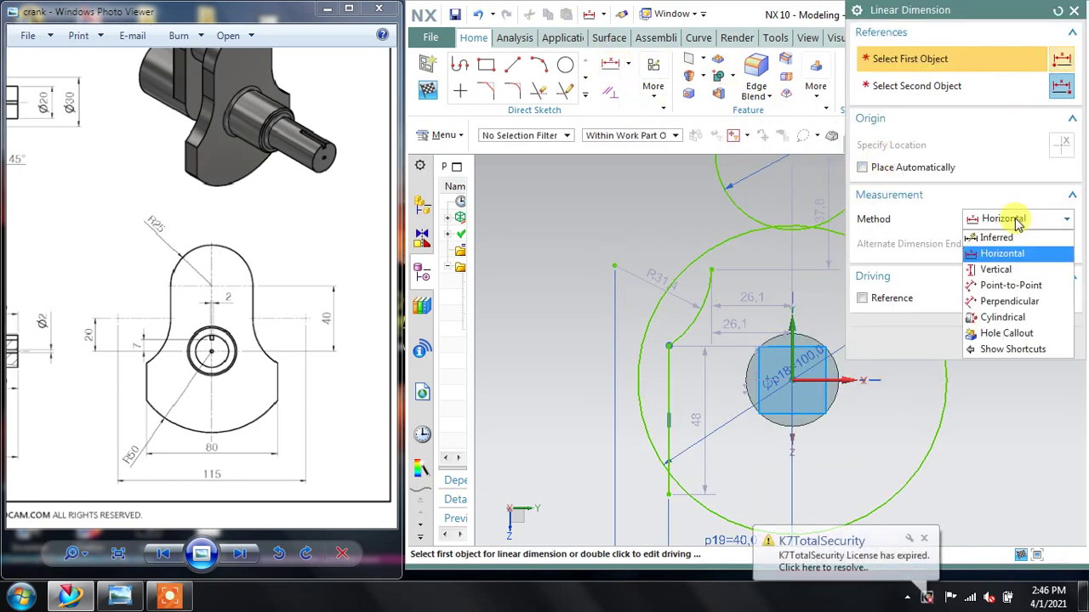
{"action": "left_click", "coordinate": [993, 271]}
{"action": "left_click", "coordinate": [614, 266]}
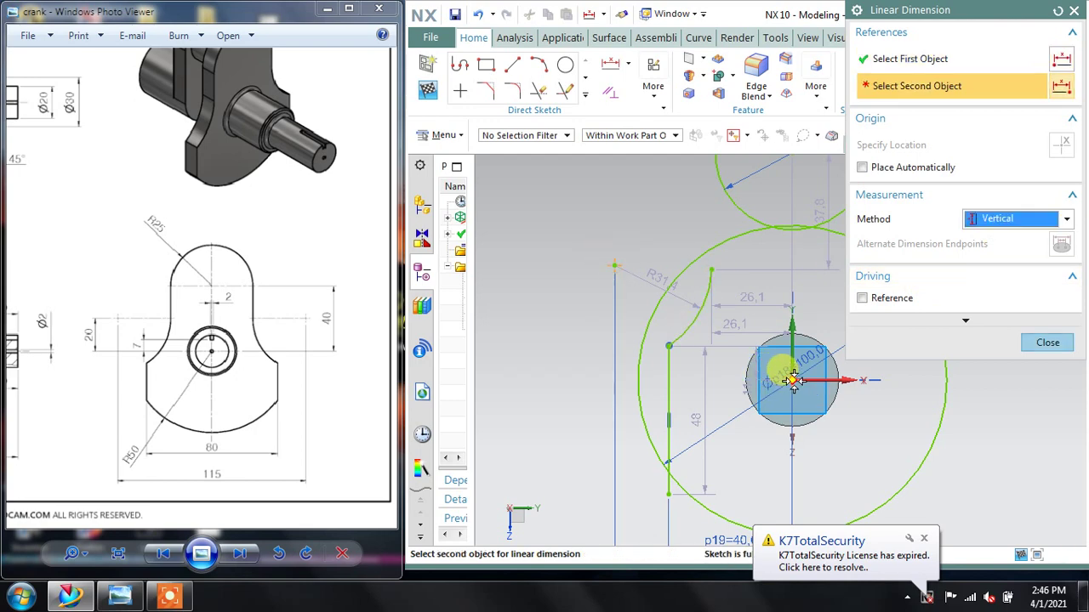
{"action": "left_click", "coordinate": [792, 380]}
{"action": "left_click", "coordinate": [549, 304]}
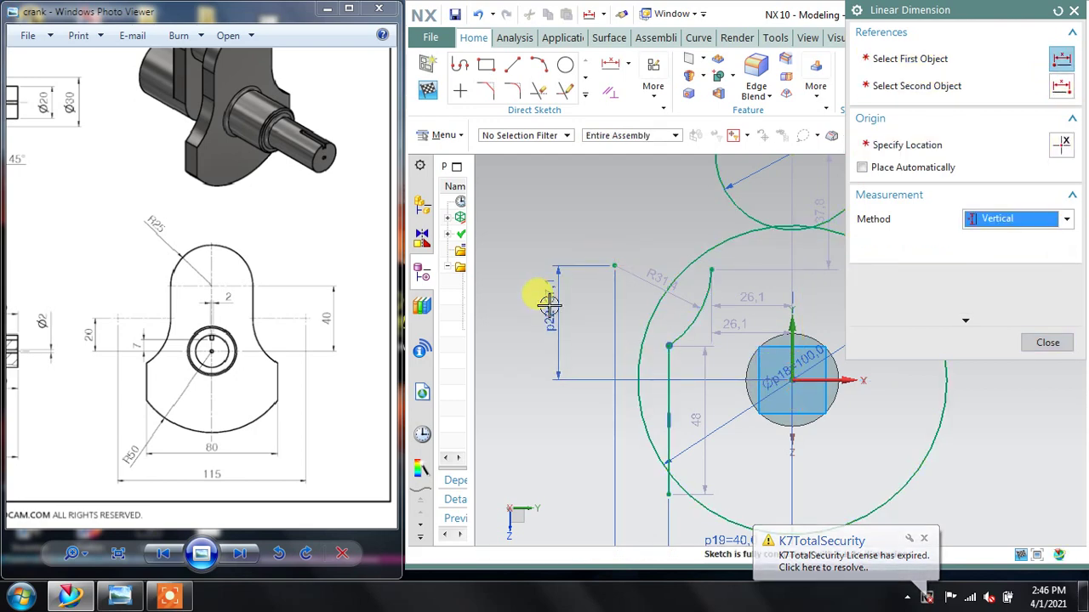
{"action": "type", "text": "20"}
{"action": "left_click", "coordinate": [1050, 342]}
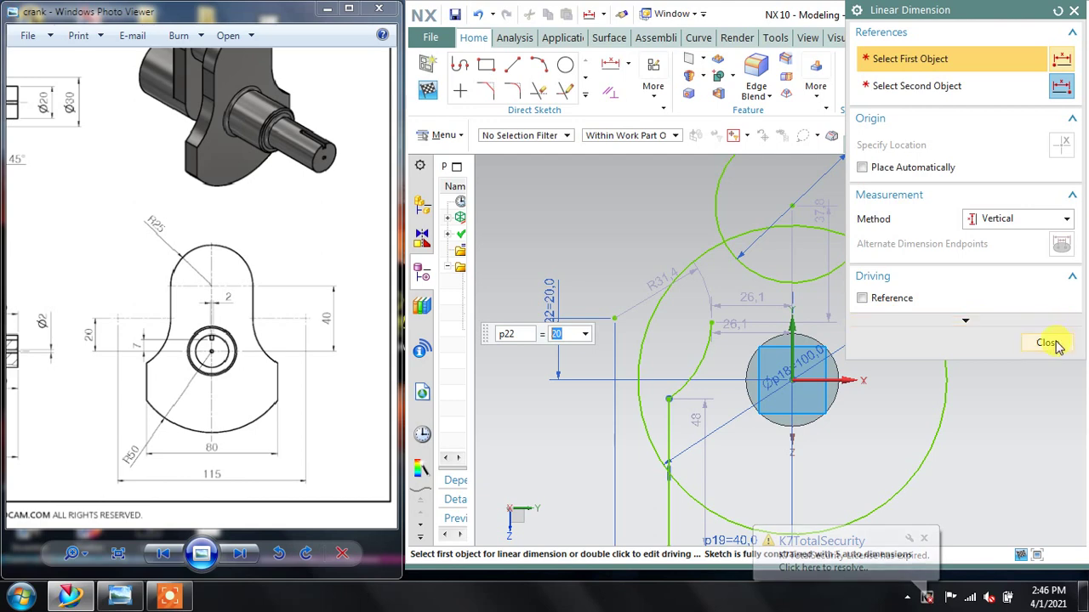
{"action": "left_click", "coordinate": [1048, 343]}
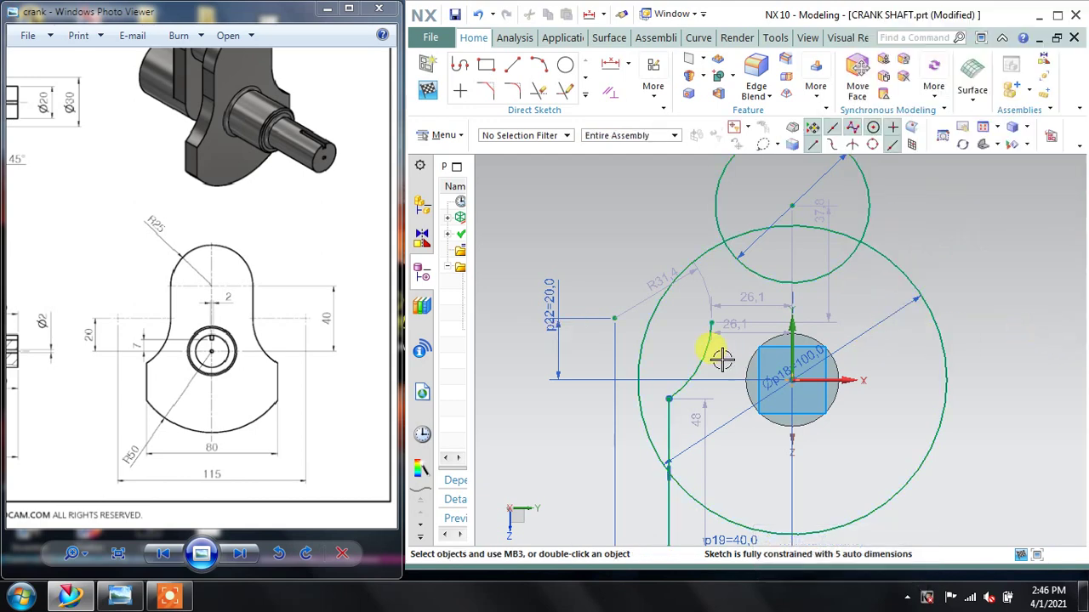
{"action": "middle_click_drag", "start_coordinate": [721, 358], "coordinate": [703, 304], "text": "shift"}
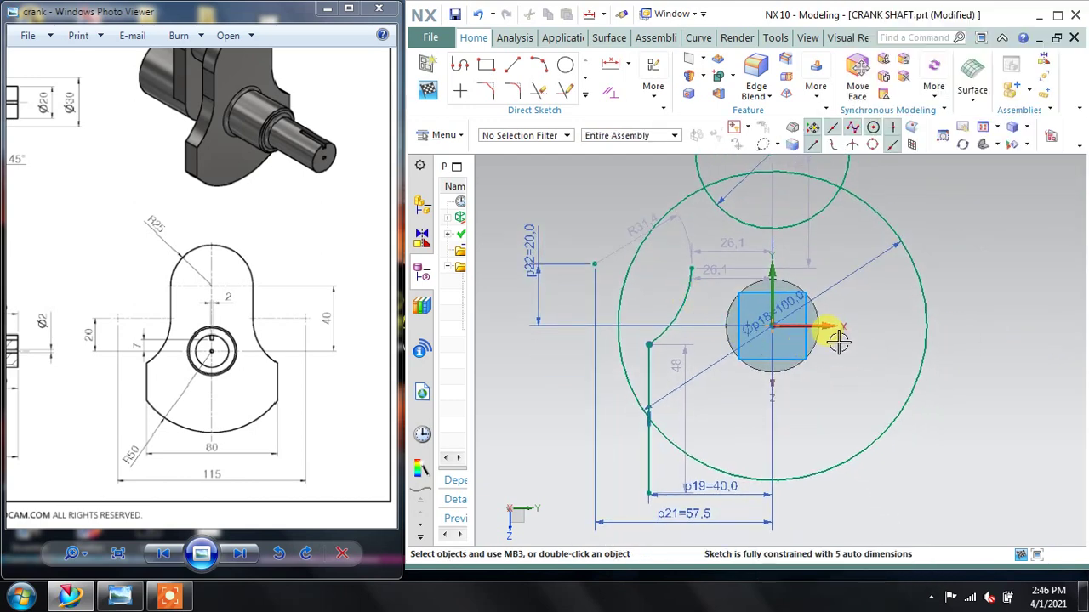
{"action": "left_click_drag", "start_coordinate": [639, 231], "coordinate": [626, 272]}
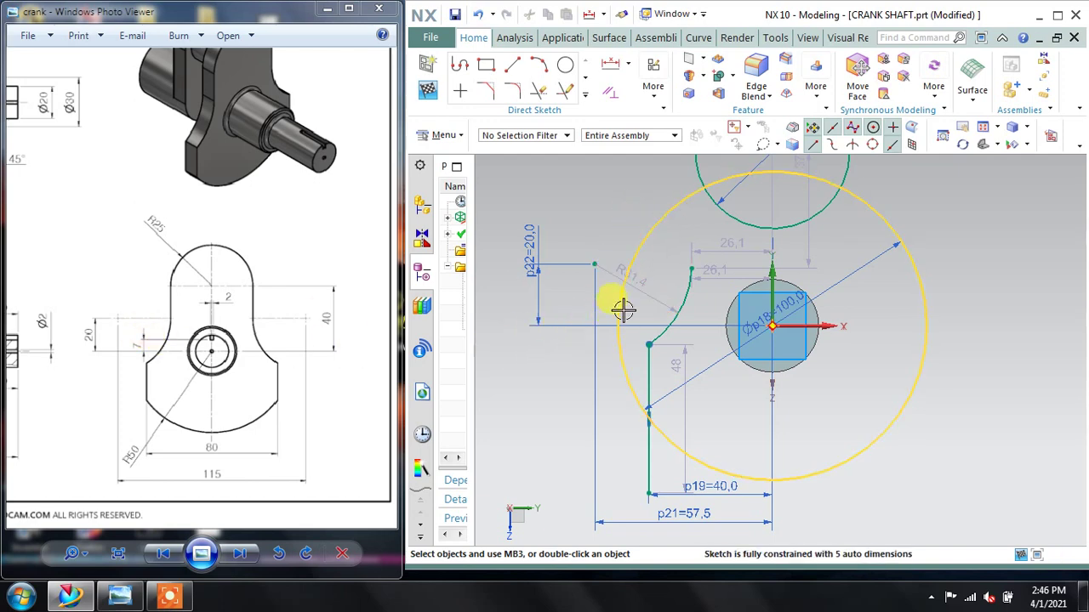
Step: Draw a vertical line from the R31,4 arc's upper end to the upper circle and constrain it
{"action": "left_click", "coordinate": [467, 66]}
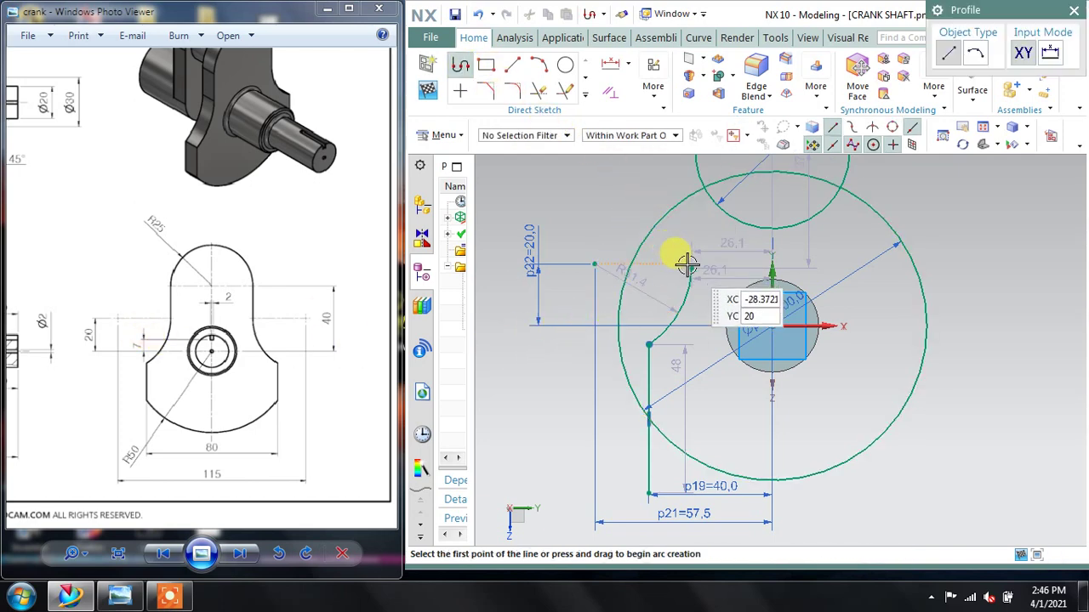
{"action": "left_click", "coordinate": [690, 269]}
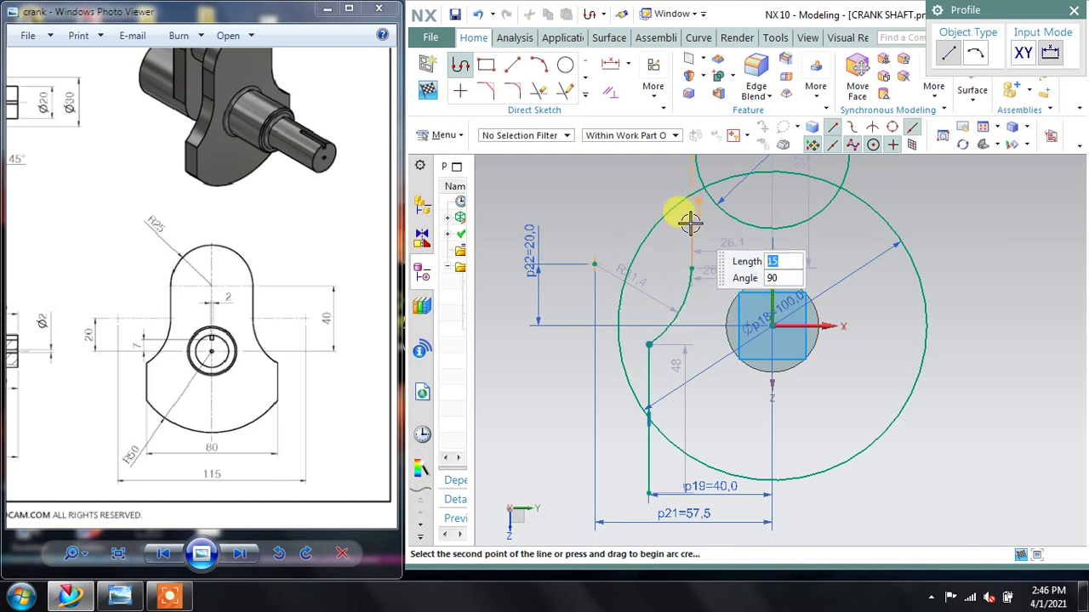
{"action": "middle_click_drag", "start_coordinate": [676, 213], "coordinate": [679, 311], "text": "shift"}
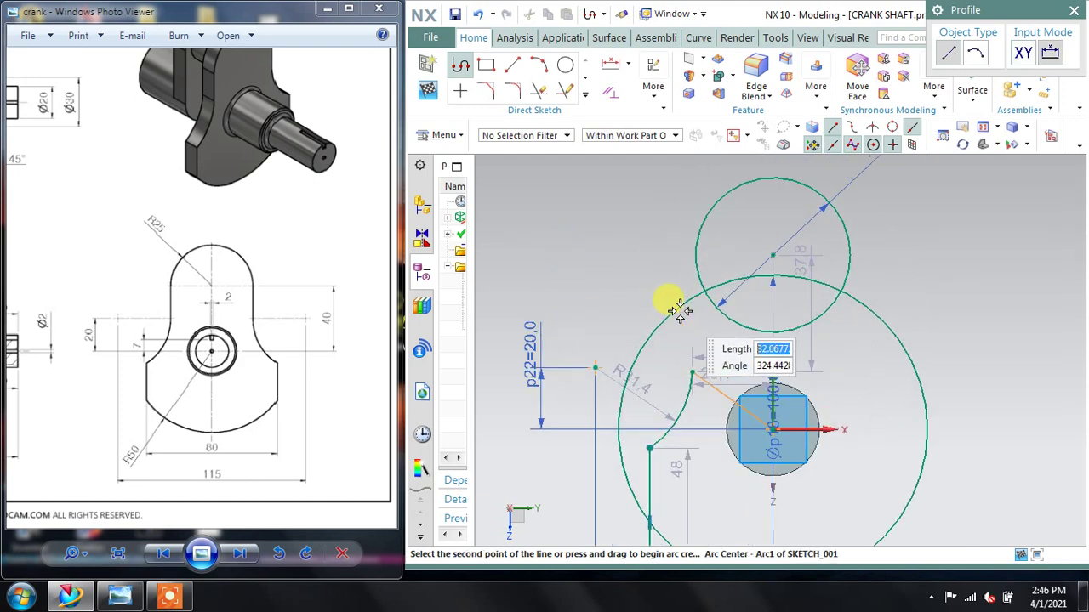
{"action": "left_click", "coordinate": [694, 253]}
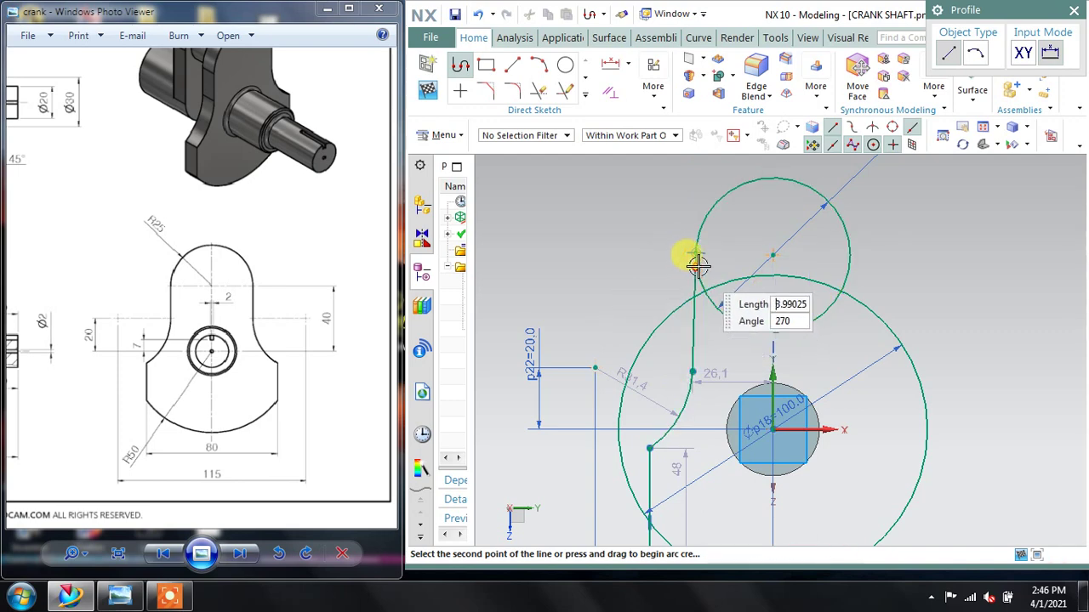
{"action": "key", "text": "Escape"}
{"action": "key", "text": "Escape"}
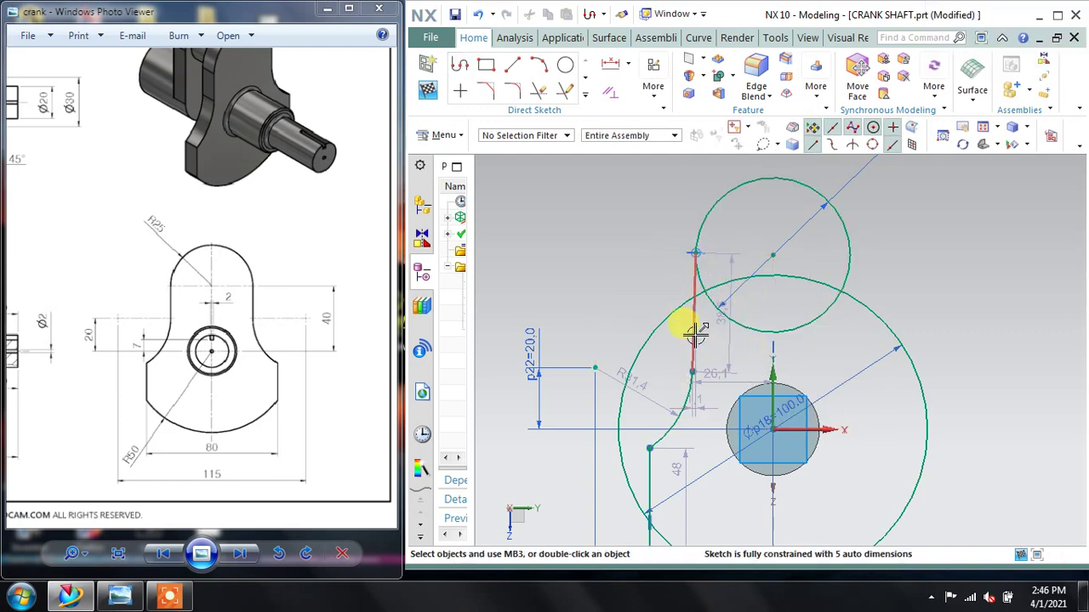
{"action": "left_click", "coordinate": [694, 335]}
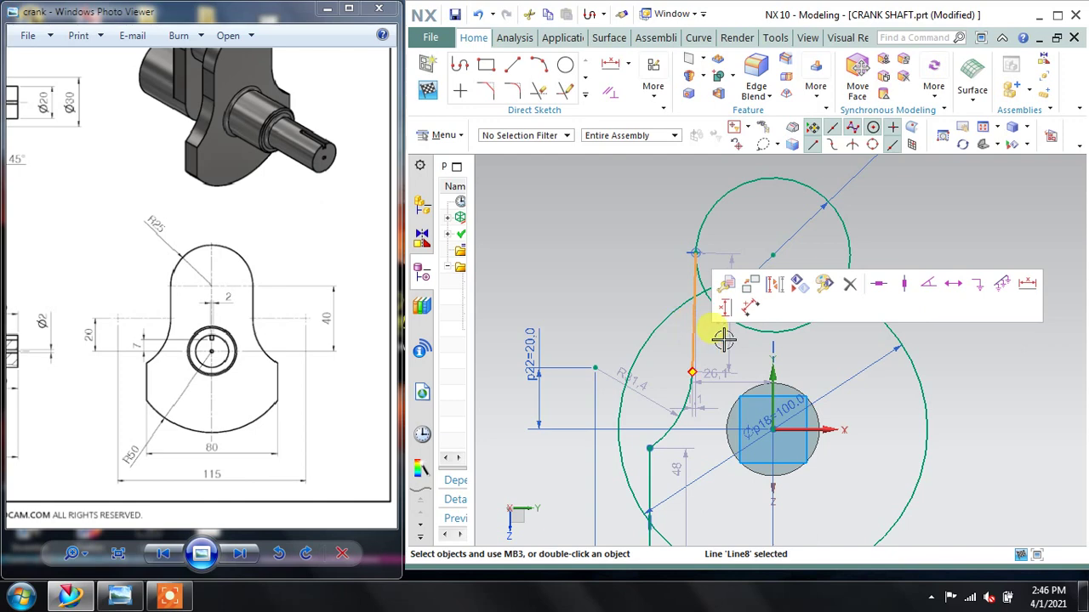
{"action": "left_click", "coordinate": [902, 288]}
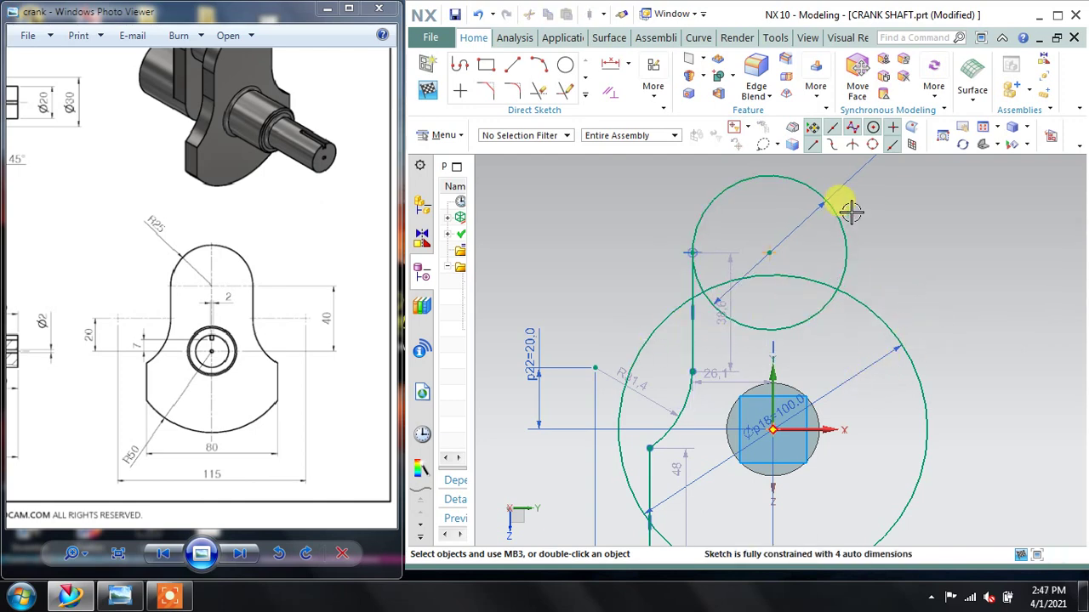
Step: Dimension the upper circle's centre 40 vertically above the shaft centre
{"action": "left_click", "coordinate": [630, 67]}
{"action": "left_click", "coordinate": [627, 105]}
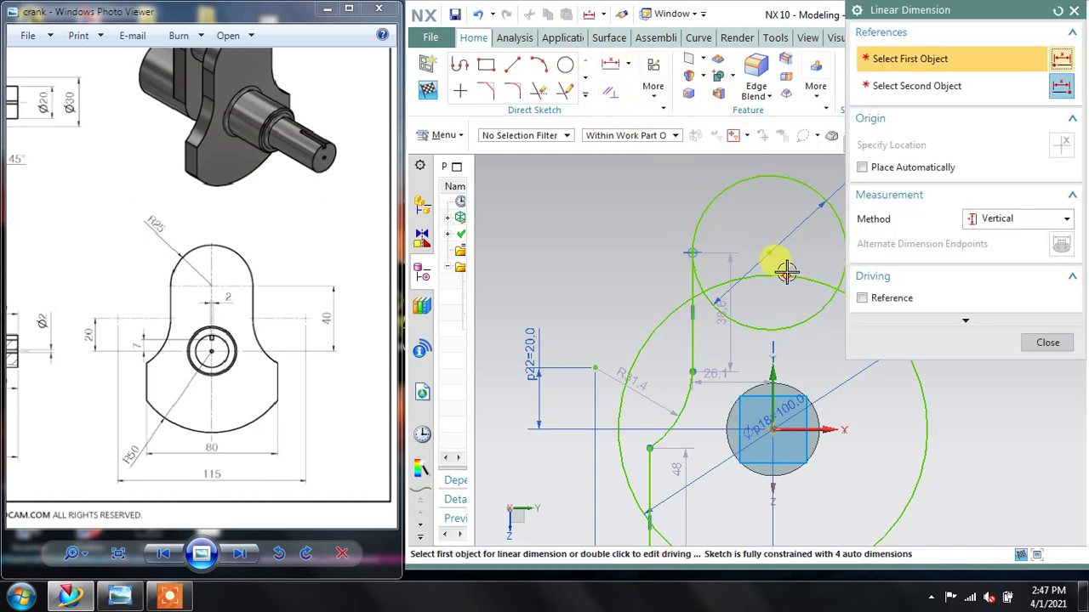
{"action": "left_click", "coordinate": [769, 254]}
{"action": "left_click", "coordinate": [773, 425]}
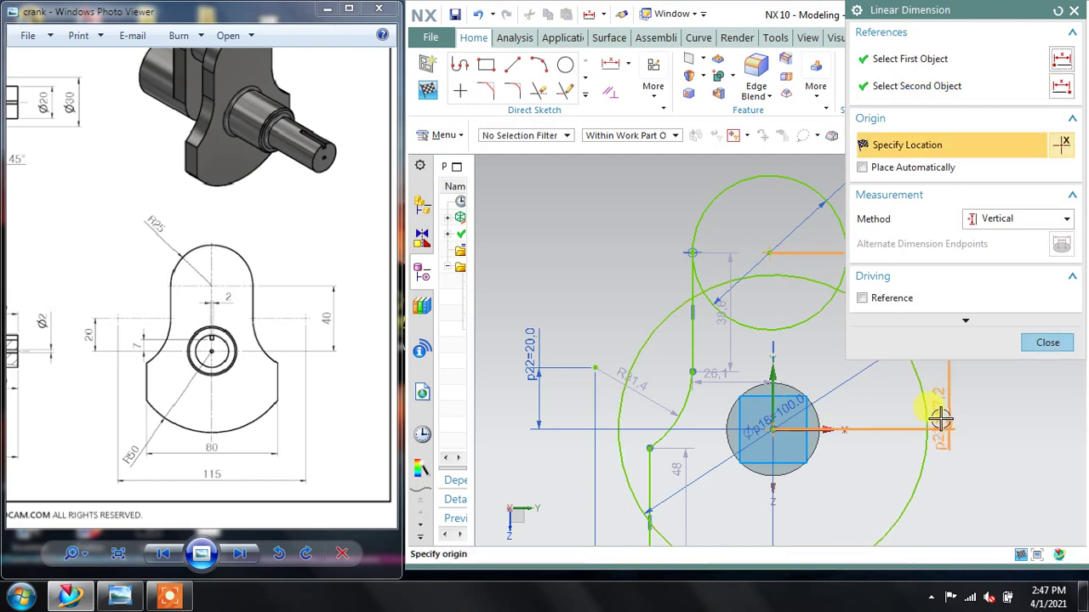
{"action": "left_click", "coordinate": [947, 414]}
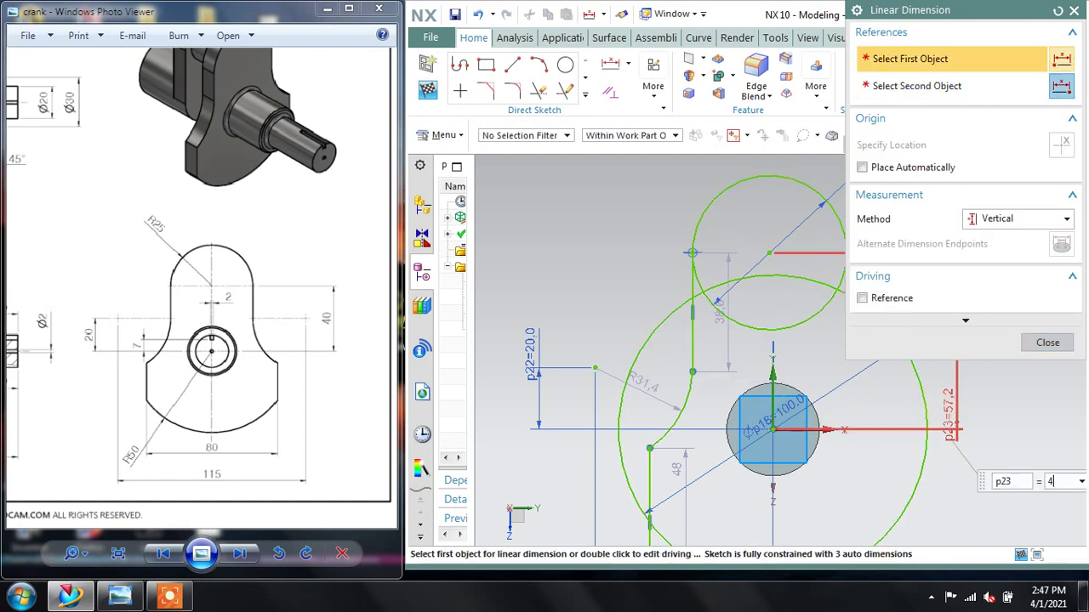
{"action": "type", "text": "40"}
{"action": "key", "text": "Return"}
{"action": "left_click", "coordinate": [1047, 342]}
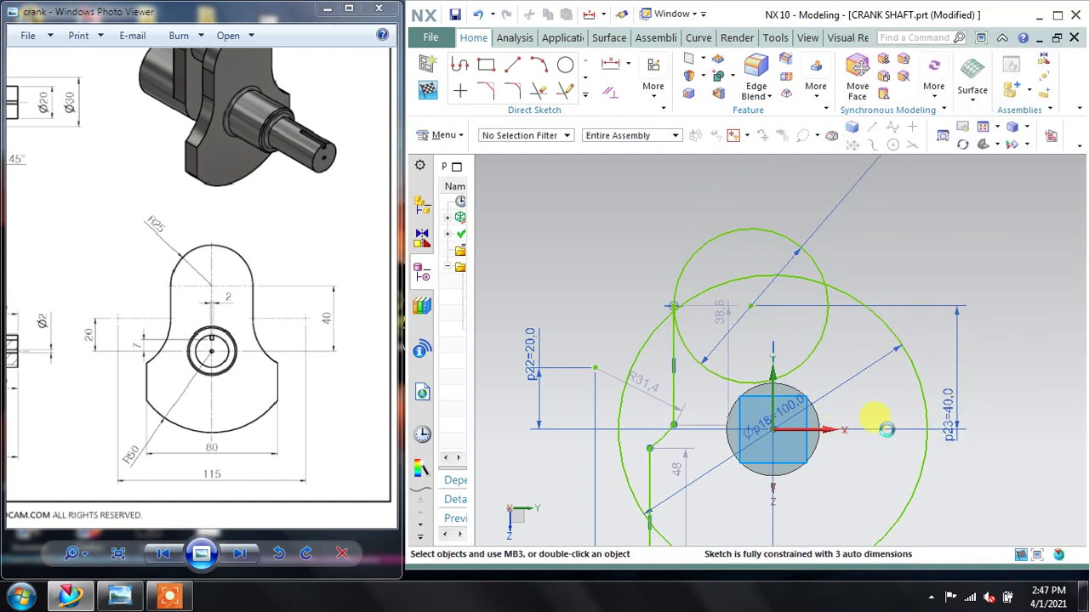
{"action": "scroll", "coordinate": [698, 451], "scroll_direction": "down", "scroll_amount": 1}
{"action": "scroll", "coordinate": [696, 450], "scroll_direction": "up", "scroll_amount": 3}
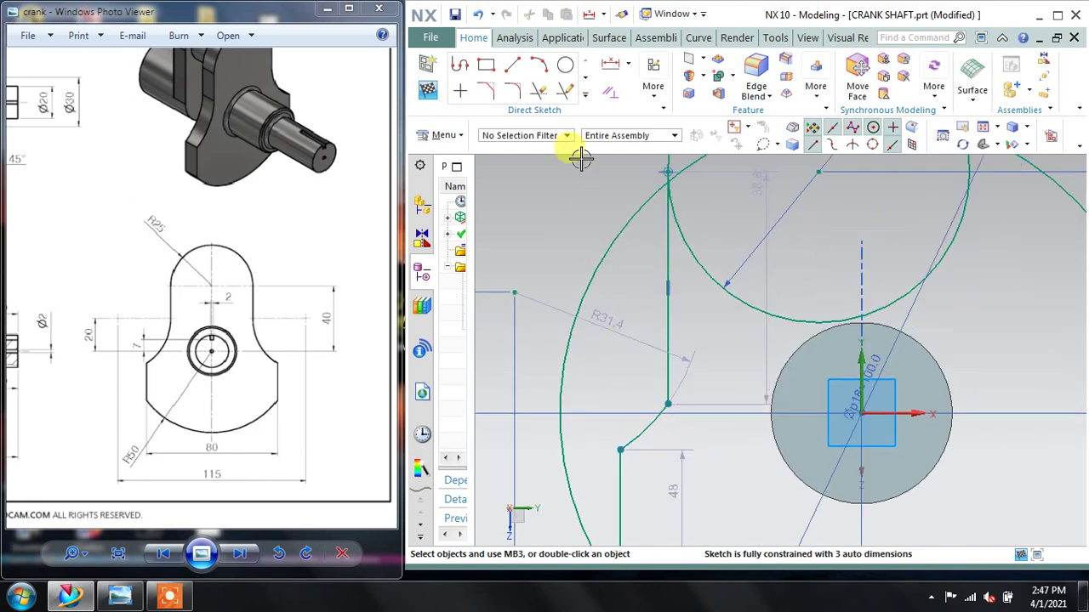
Step: Constrain the R31.4 arc to be tangent to the vertical line
{"action": "left_click", "coordinate": [610, 93]}
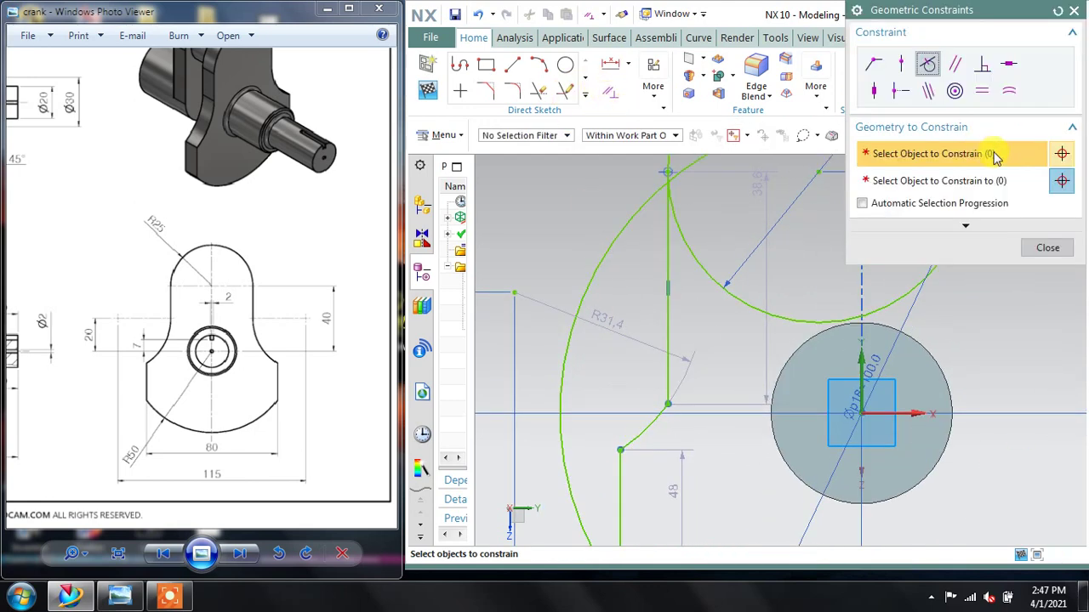
{"action": "left_click", "coordinate": [639, 427]}
{"action": "left_click", "coordinate": [887, 180]}
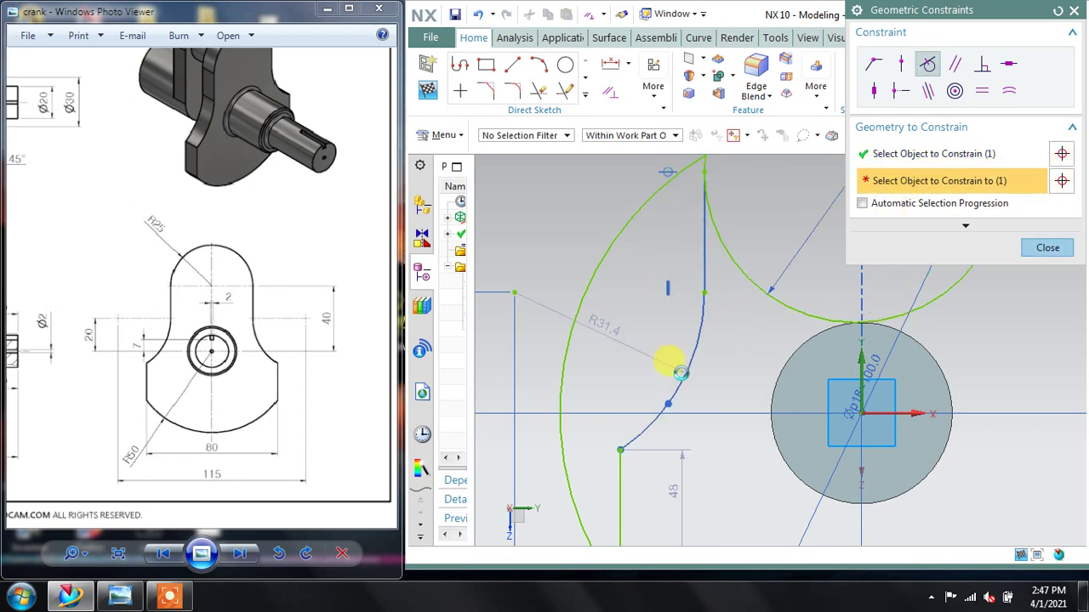
{"action": "left_click", "coordinate": [668, 361]}
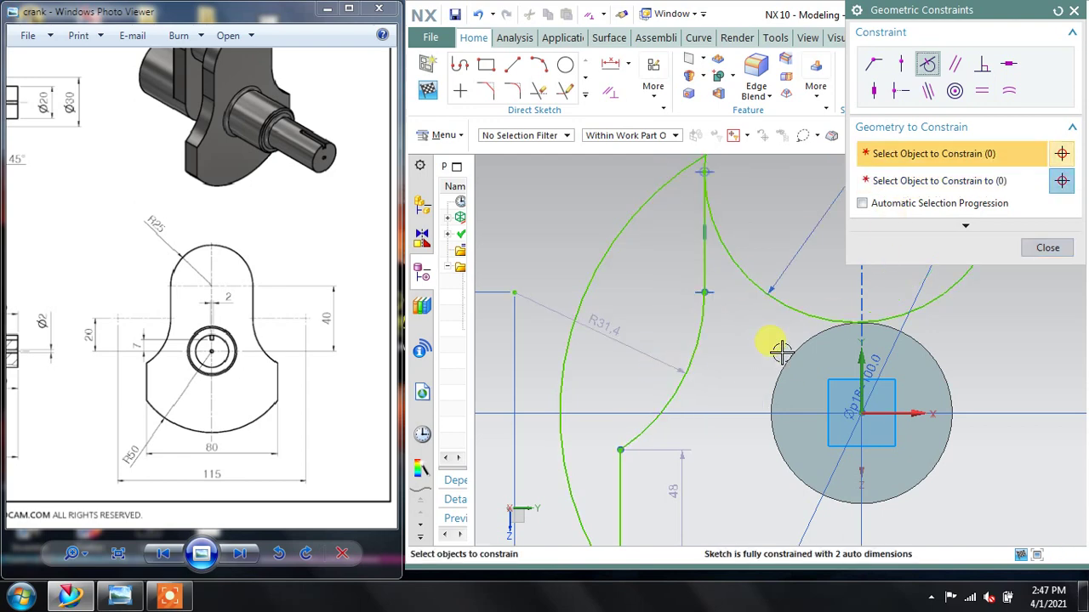
{"action": "left_click", "coordinate": [1048, 248]}
Step: Quick Trim the excess arc segments below, left of and inside the small circle
{"action": "middle_click_drag", "start_coordinate": [992, 278], "coordinate": [948, 249], "text": "shift"}
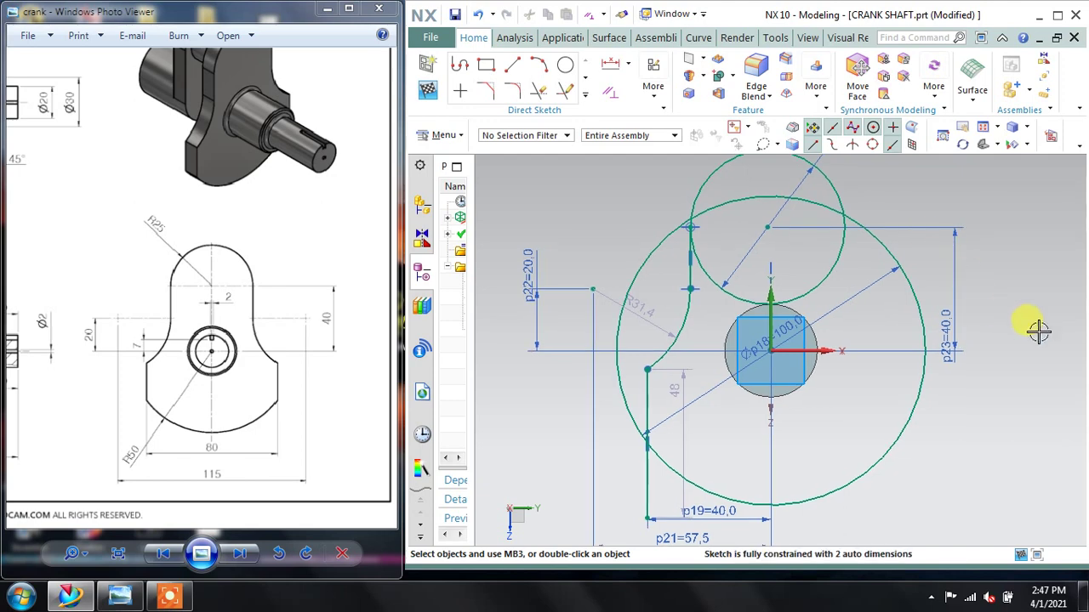
{"action": "left_click", "coordinate": [541, 92]}
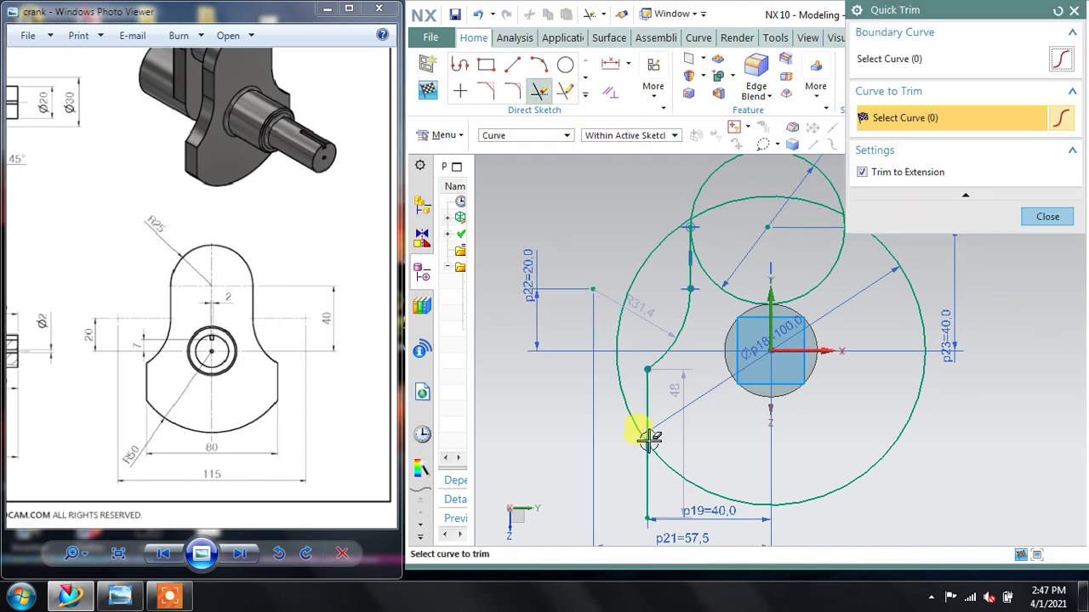
{"action": "left_click", "coordinate": [640, 464]}
{"action": "left_click", "coordinate": [619, 382]}
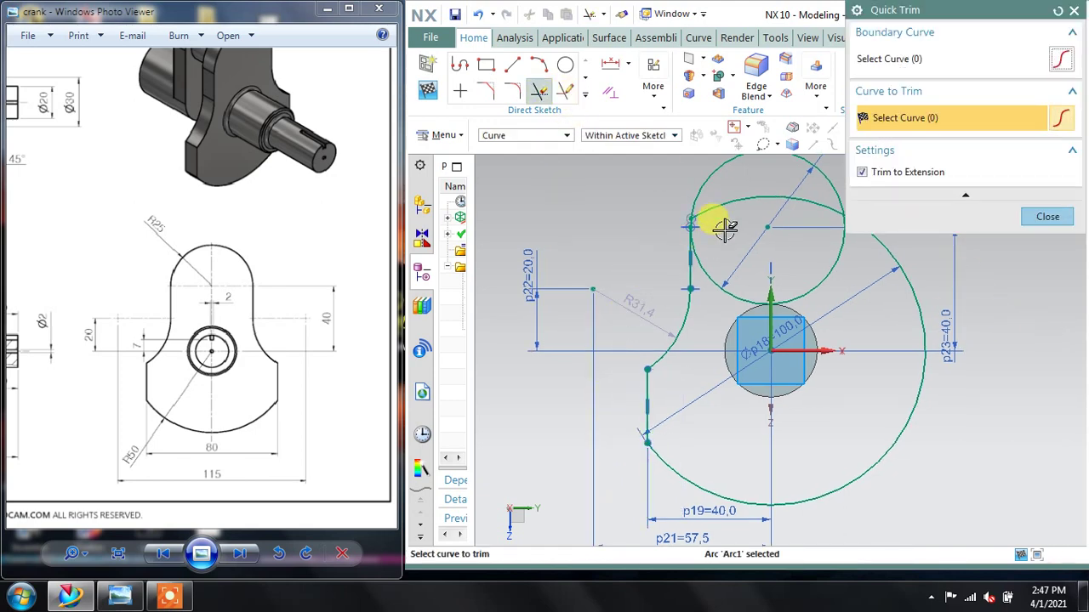
{"action": "left_click", "coordinate": [711, 209]}
{"action": "scroll", "coordinate": [758, 419], "scroll_direction": "down", "scroll_amount": 1}
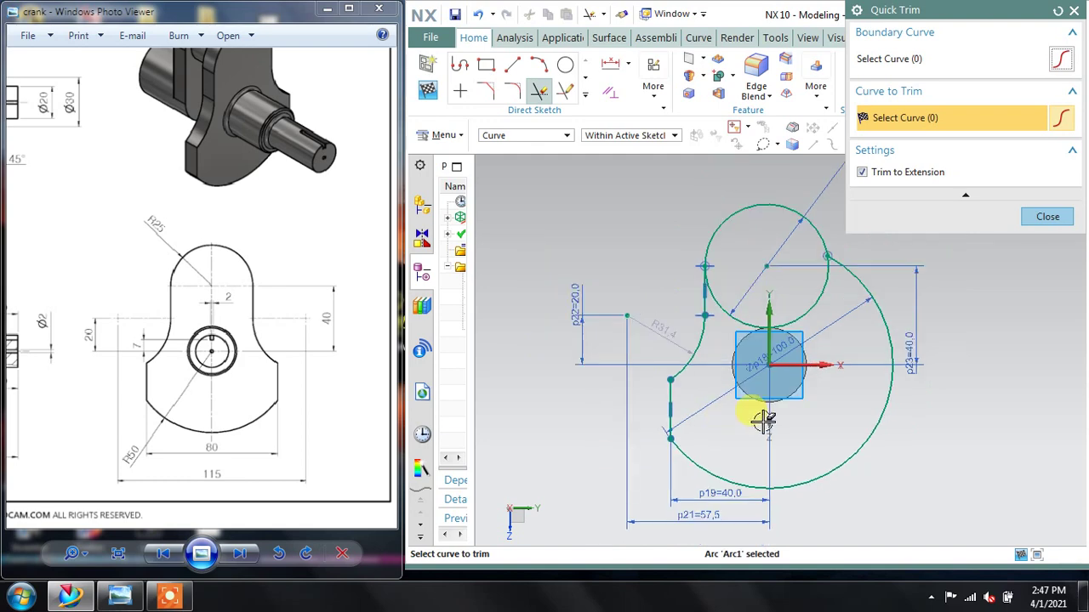
{"action": "left_click", "coordinate": [1046, 218]}
{"action": "scroll", "coordinate": [724, 333], "scroll_direction": "up", "scroll_amount": 1}
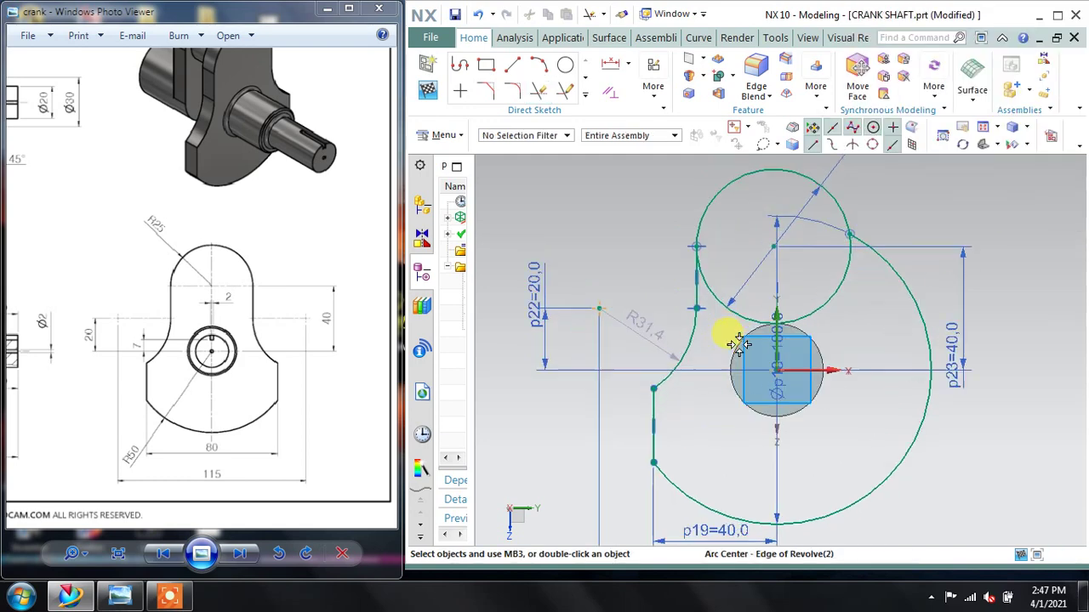
{"action": "scroll", "coordinate": [672, 312], "scroll_direction": "up", "scroll_amount": 1}
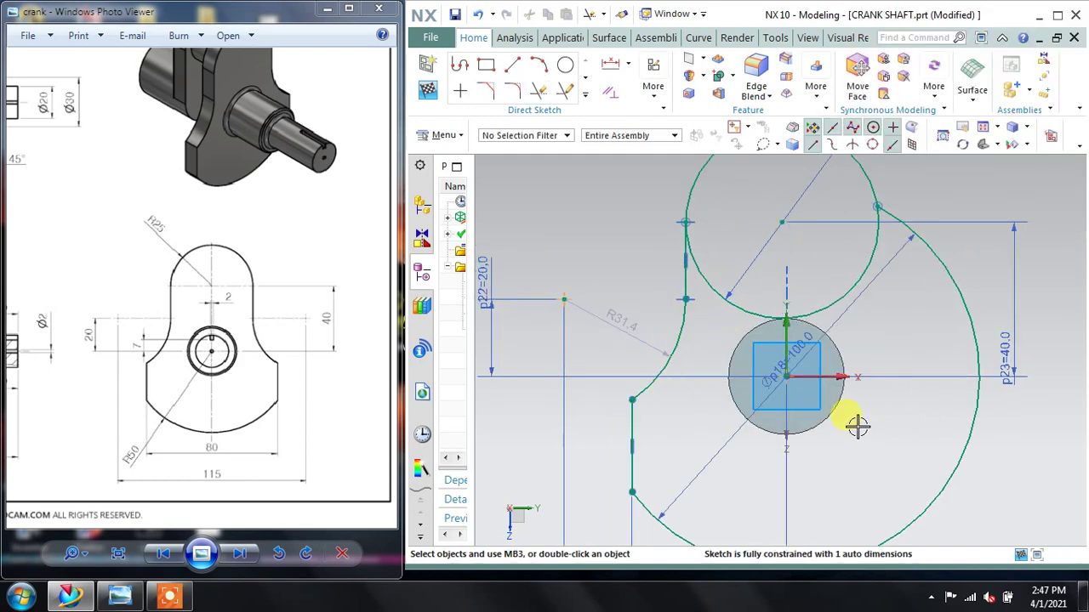
{"action": "scroll", "coordinate": [857, 427], "scroll_direction": "down", "scroll_amount": 1}
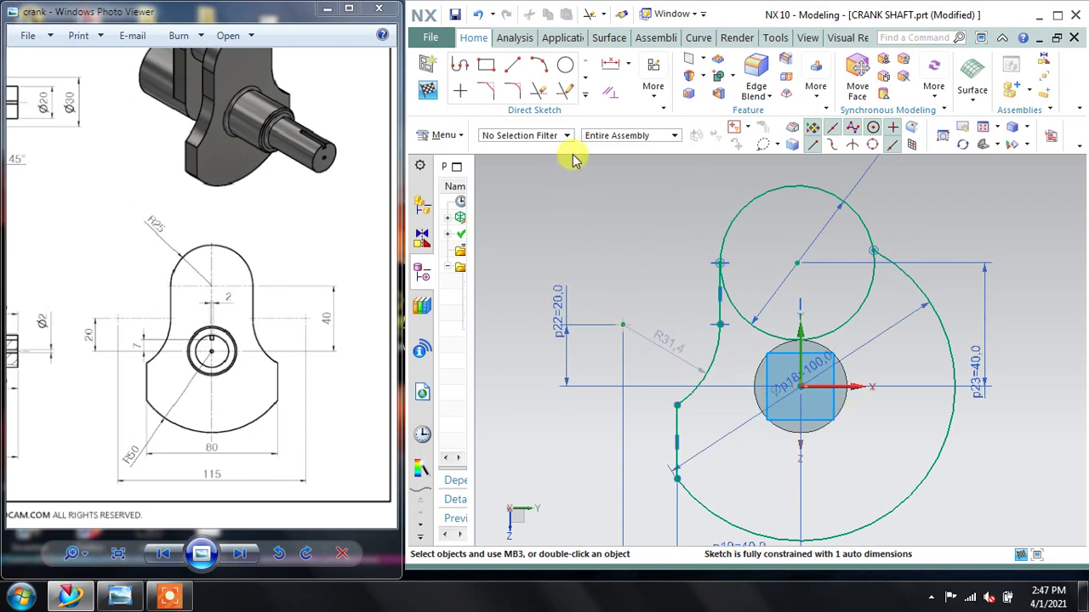
{"action": "left_click", "coordinate": [585, 95]}
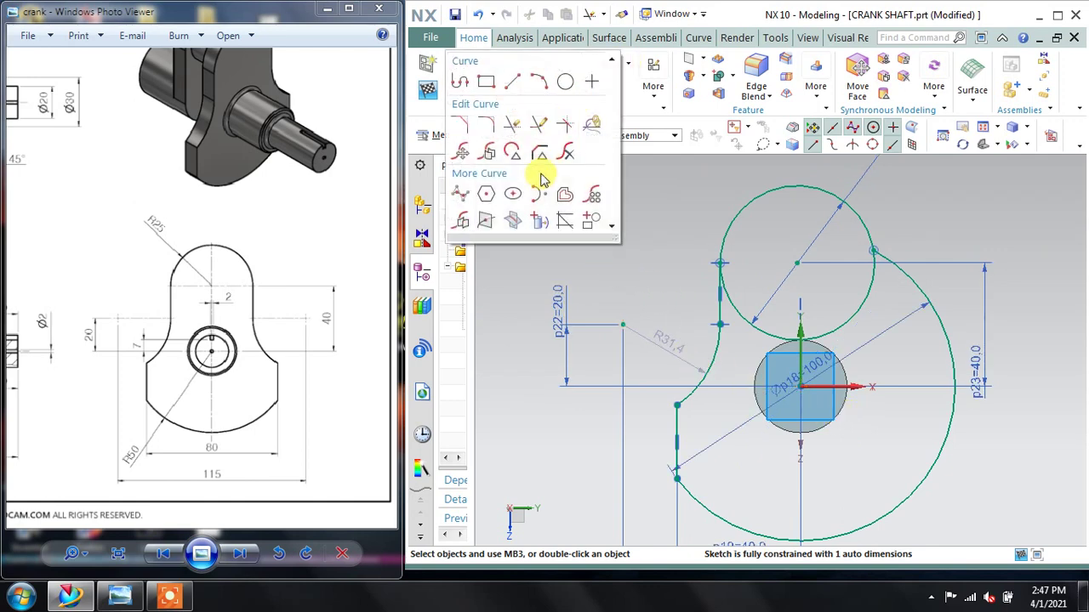
{"action": "left_click", "coordinate": [461, 222]}
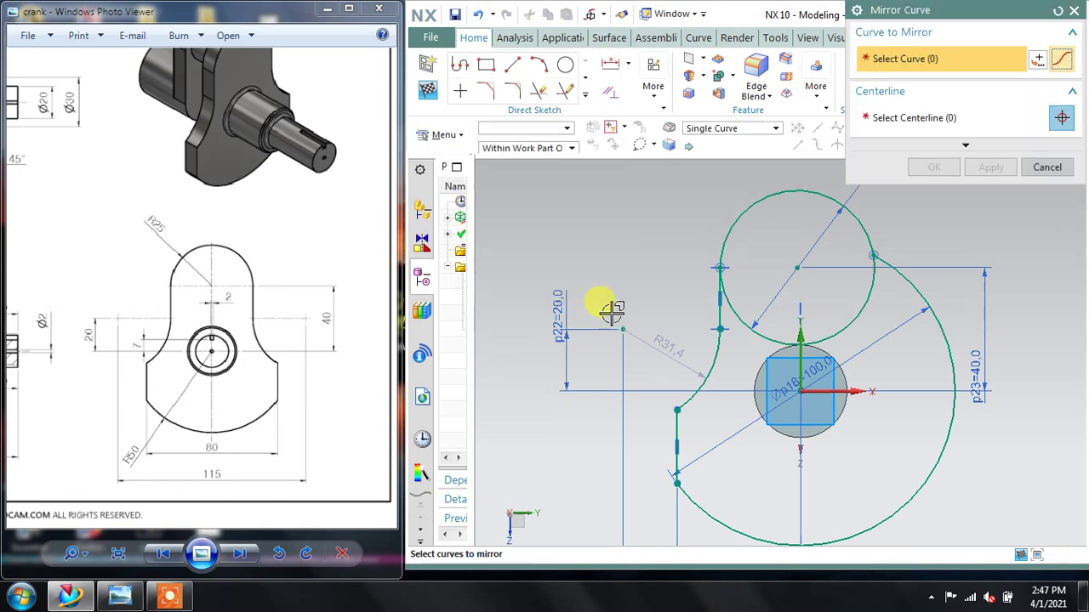
{"action": "left_click", "coordinate": [709, 363]}
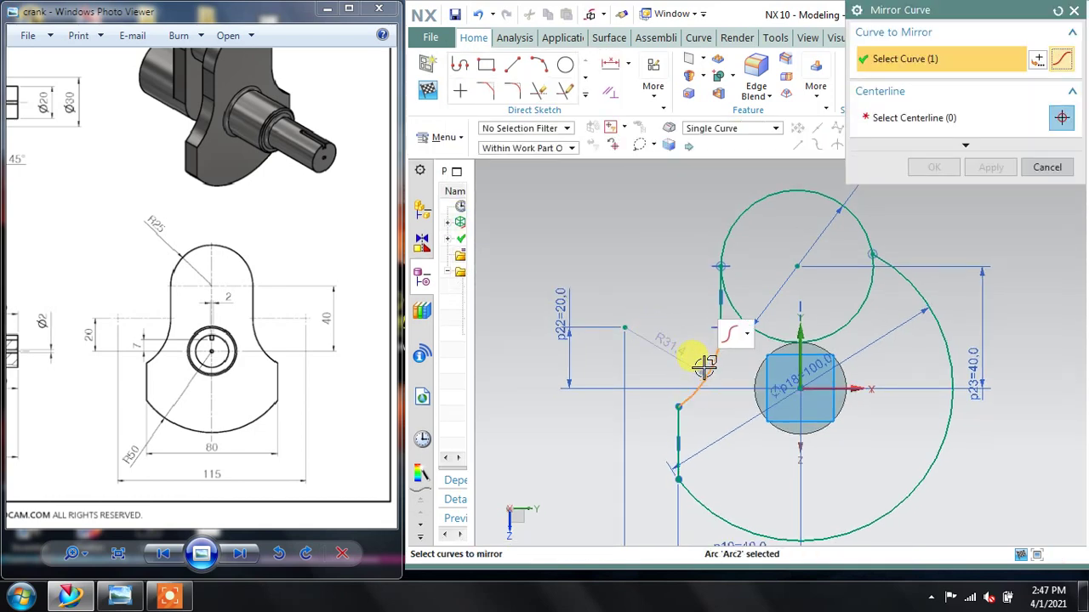
Step: Cancel the mirror and delete the left 20 dimension, accepting the warning
{"action": "left_click", "coordinate": [1042, 166]}
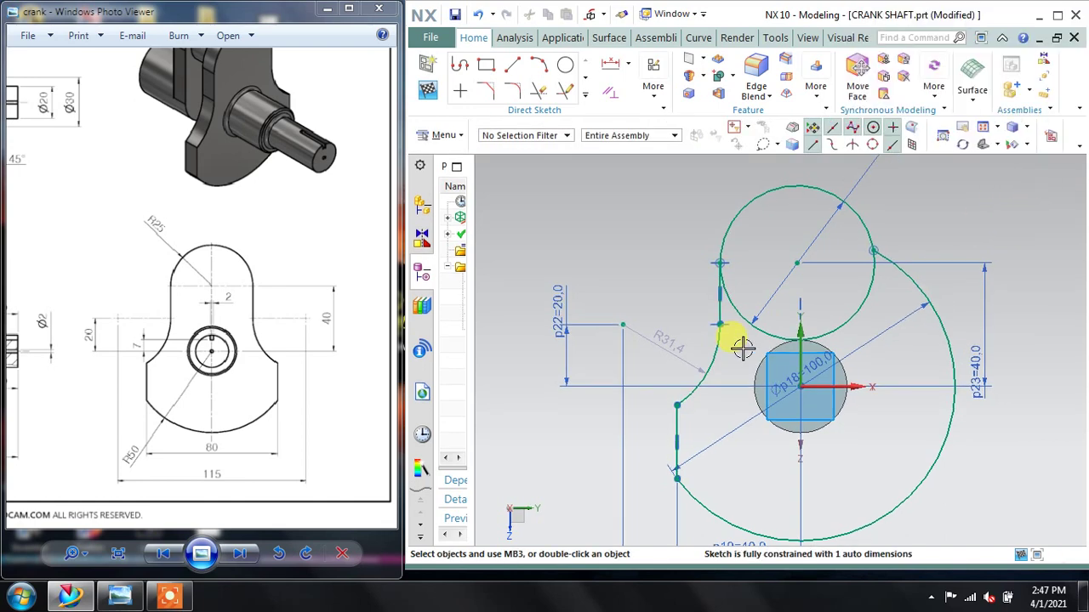
{"action": "scroll", "coordinate": [737, 344], "scroll_direction": "up", "scroll_amount": 2}
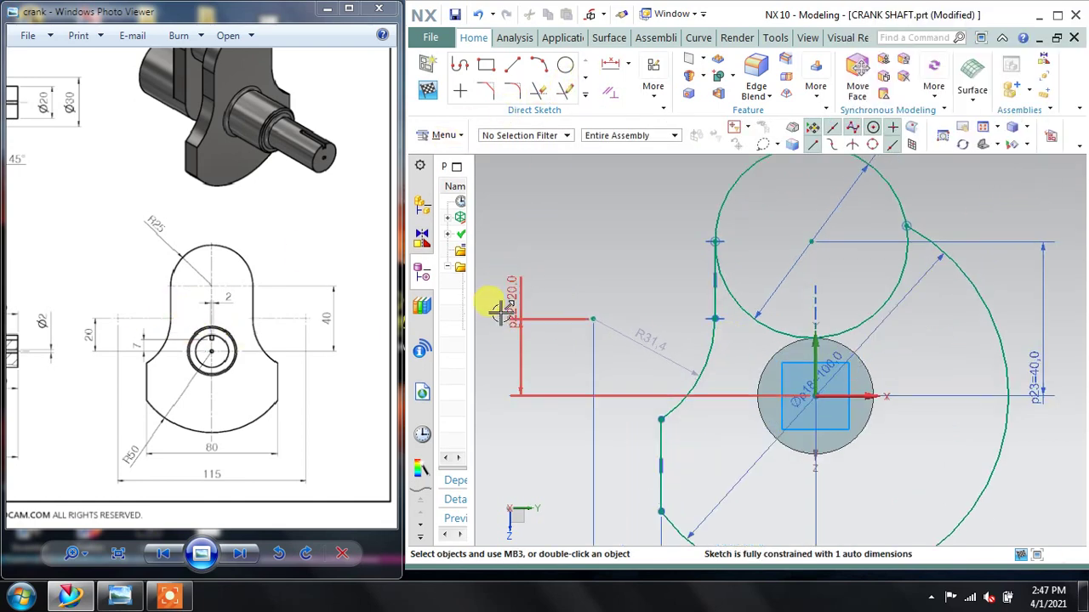
{"action": "left_click", "coordinate": [517, 345]}
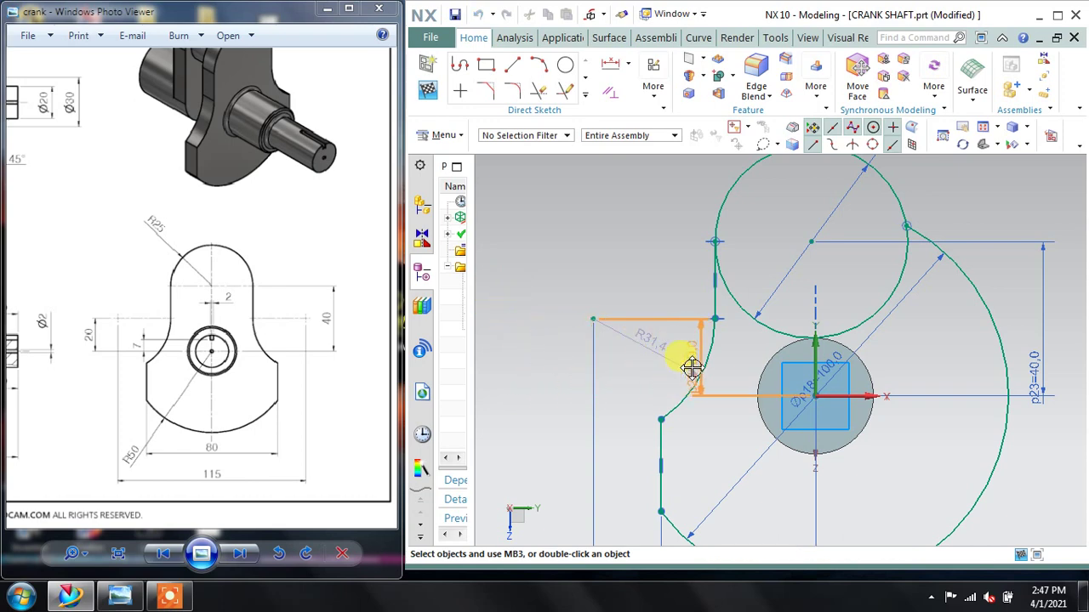
{"action": "left_click_drag", "start_coordinate": [690, 366], "coordinate": [547, 350]}
{"action": "right_click", "coordinate": [547, 353]}
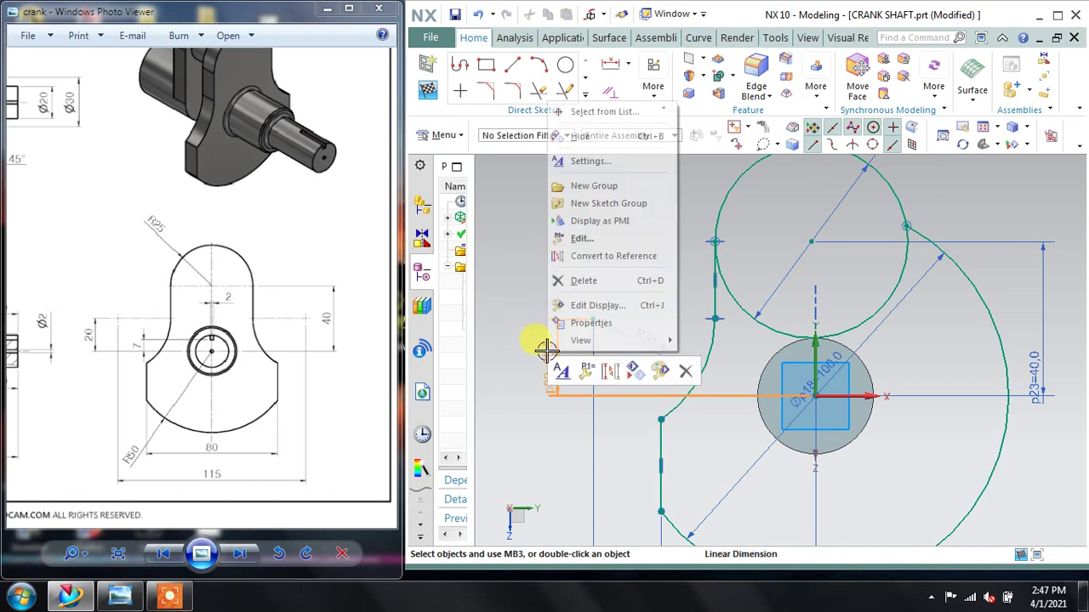
{"action": "left_click", "coordinate": [585, 281]}
{"action": "left_click", "coordinate": [736, 326]}
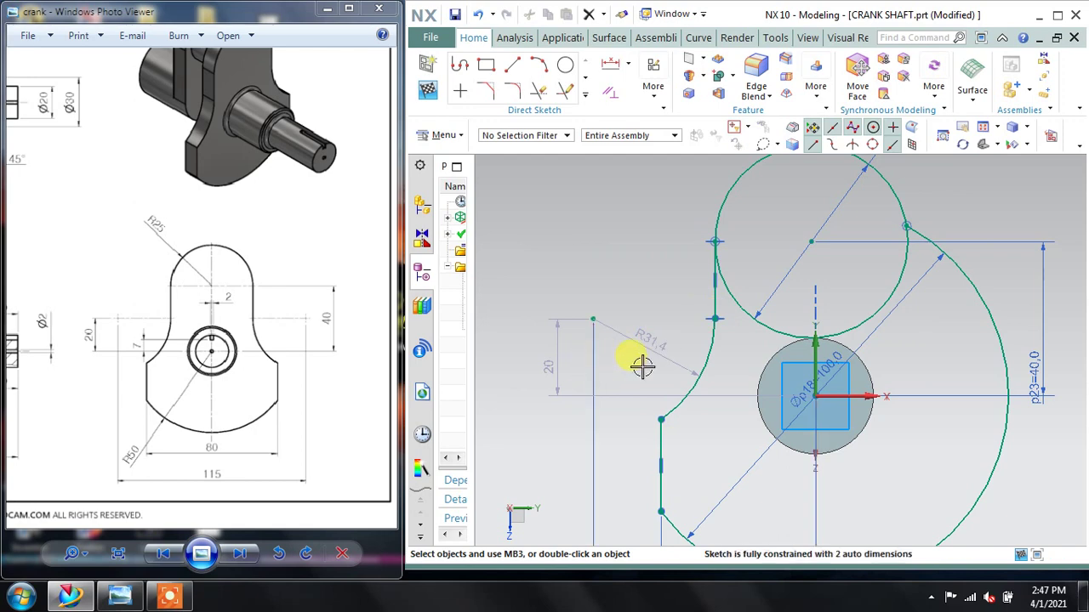
Step: Add a vertical linear dimension of 20 from the short line's top end to the shaft centre
{"action": "left_click", "coordinate": [628, 65]}
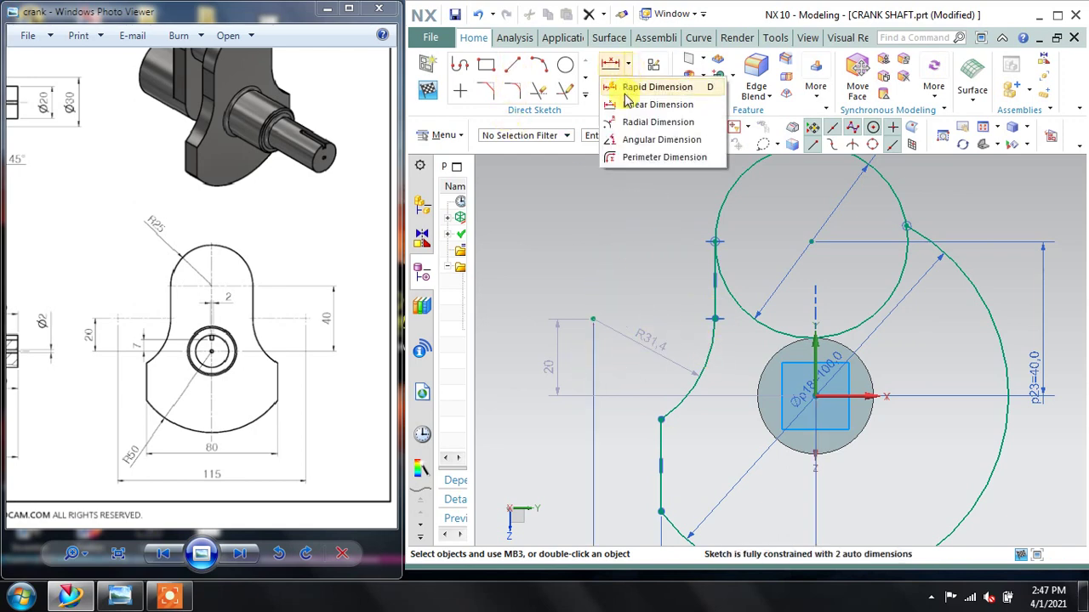
{"action": "left_click", "coordinate": [657, 102]}
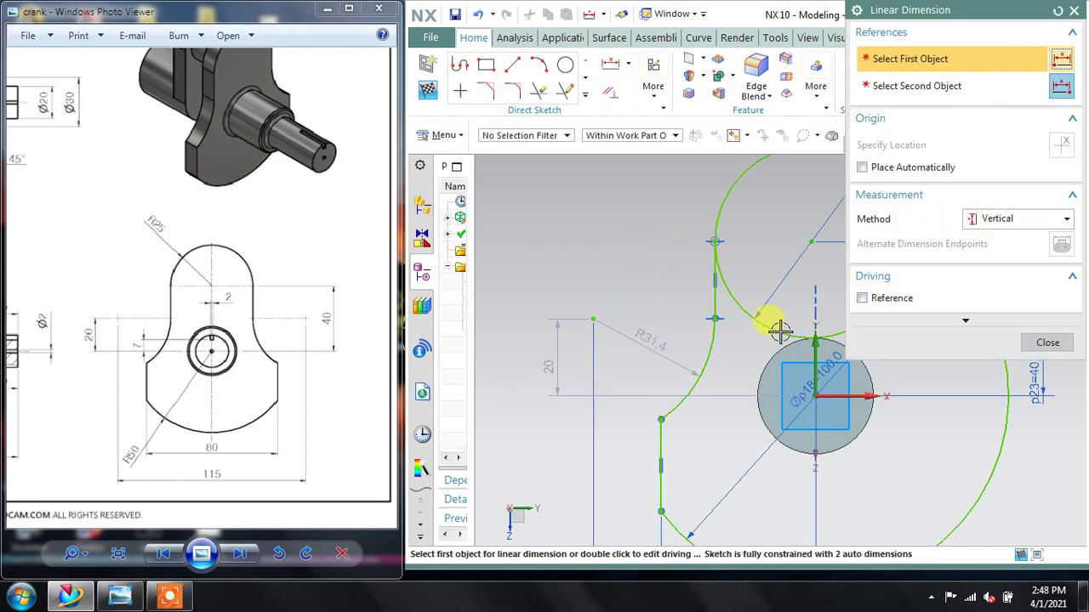
{"action": "left_click", "coordinate": [714, 317]}
{"action": "left_click", "coordinate": [815, 398]}
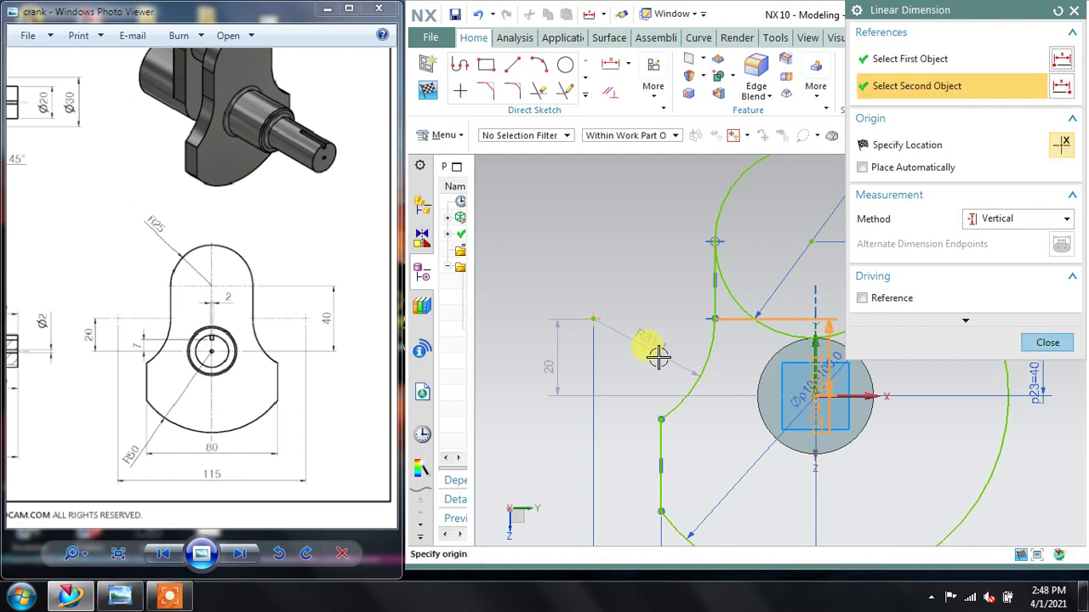
{"action": "left_click", "coordinate": [776, 374]}
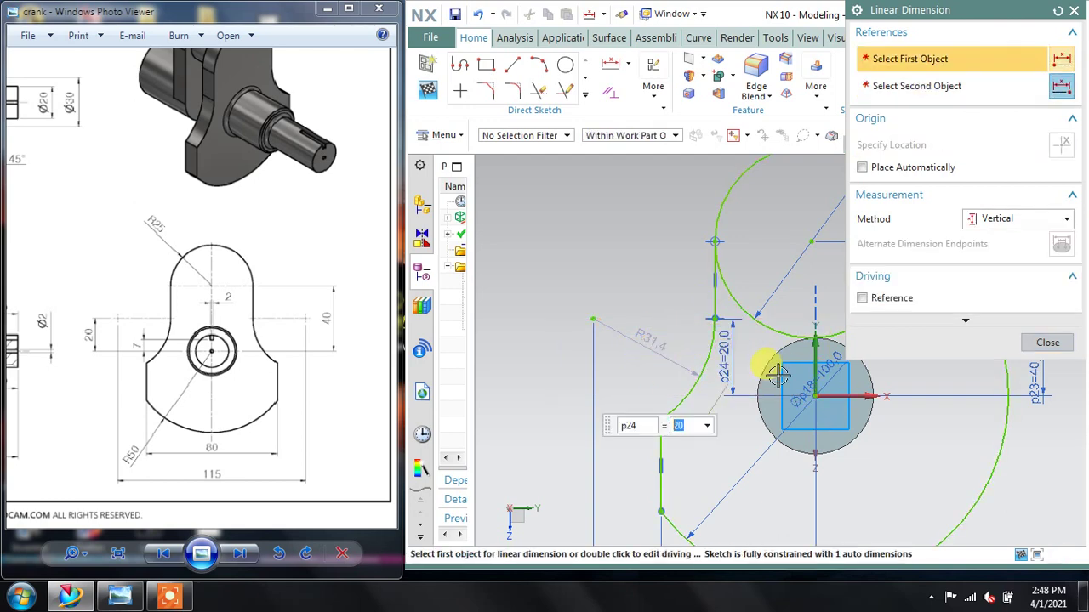
{"action": "left_click", "coordinate": [788, 372]}
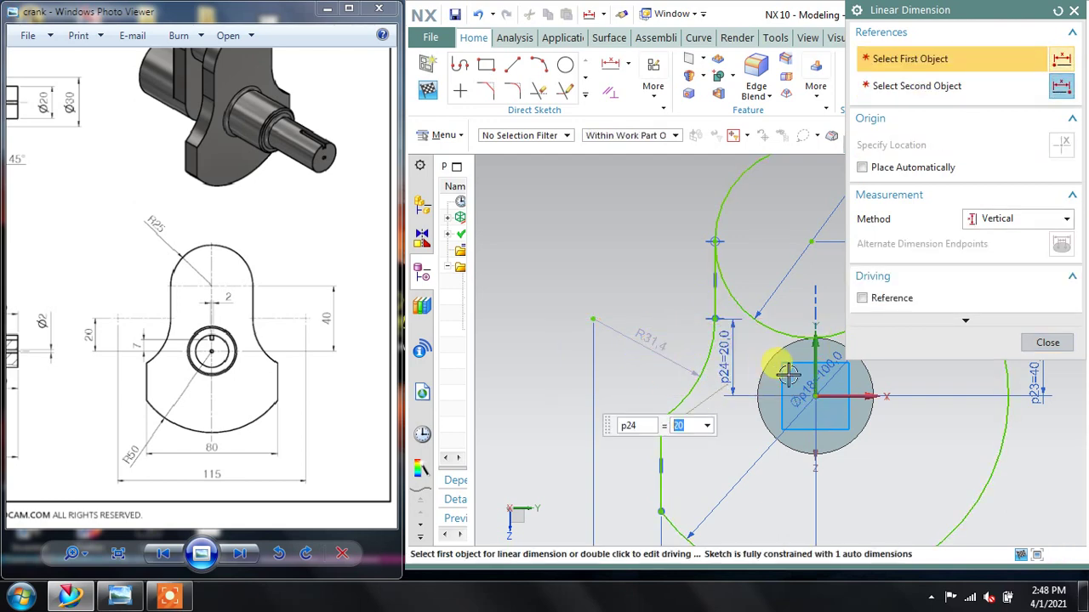
{"action": "left_click", "coordinate": [1048, 341]}
{"action": "scroll", "coordinate": [790, 413], "scroll_direction": "up", "scroll_amount": 2}
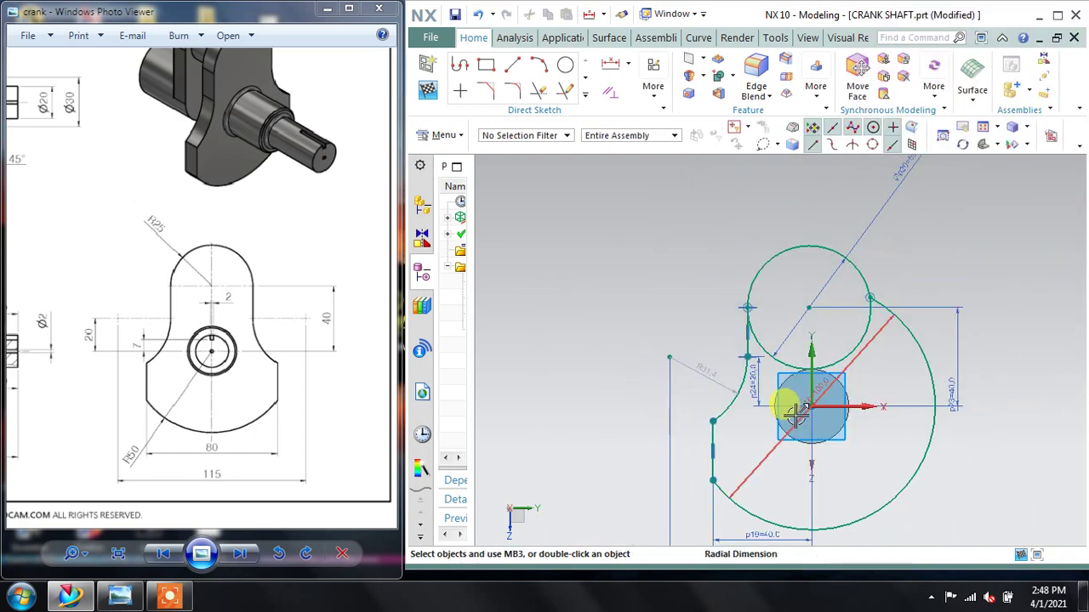
{"action": "scroll", "coordinate": [766, 391], "scroll_direction": "up", "scroll_amount": 2}
{"action": "middle_click_drag", "start_coordinate": [756, 387], "coordinate": [747, 382], "text": "shift"}
Step: Mirror the lower left line, R31.4 arc and upper left line across the vertical axis
{"action": "left_click", "coordinate": [585, 85]}
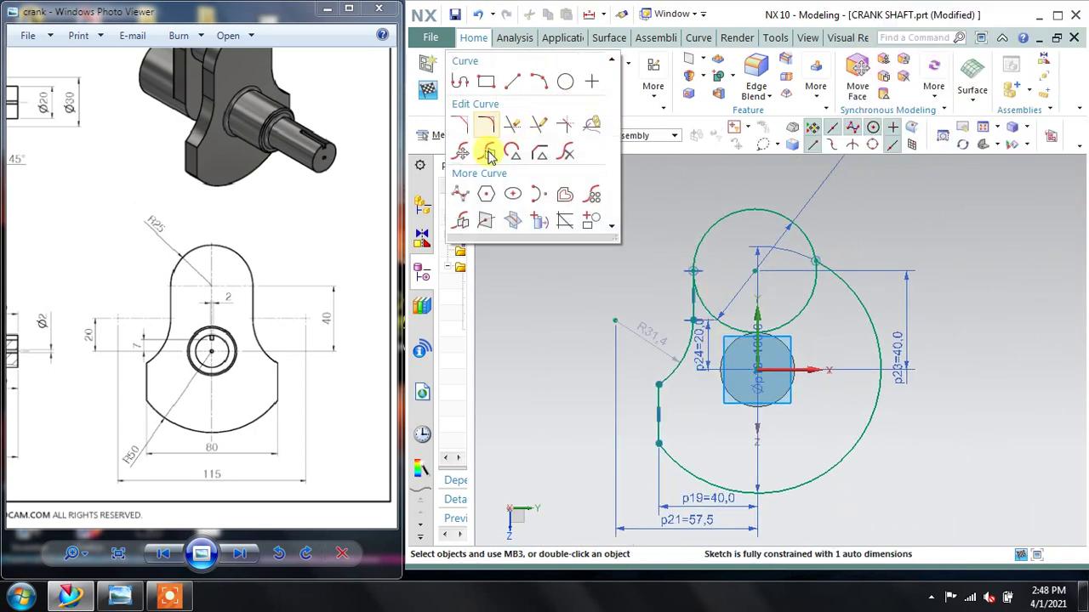
{"action": "left_click", "coordinate": [461, 218]}
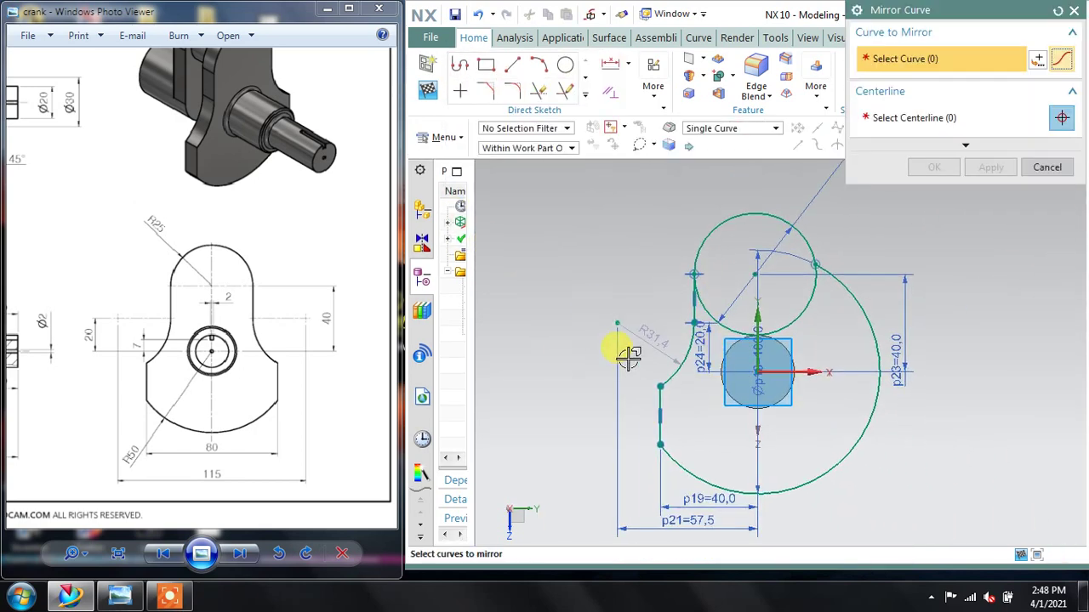
{"action": "left_click", "coordinate": [661, 409]}
{"action": "left_click", "coordinate": [668, 357]}
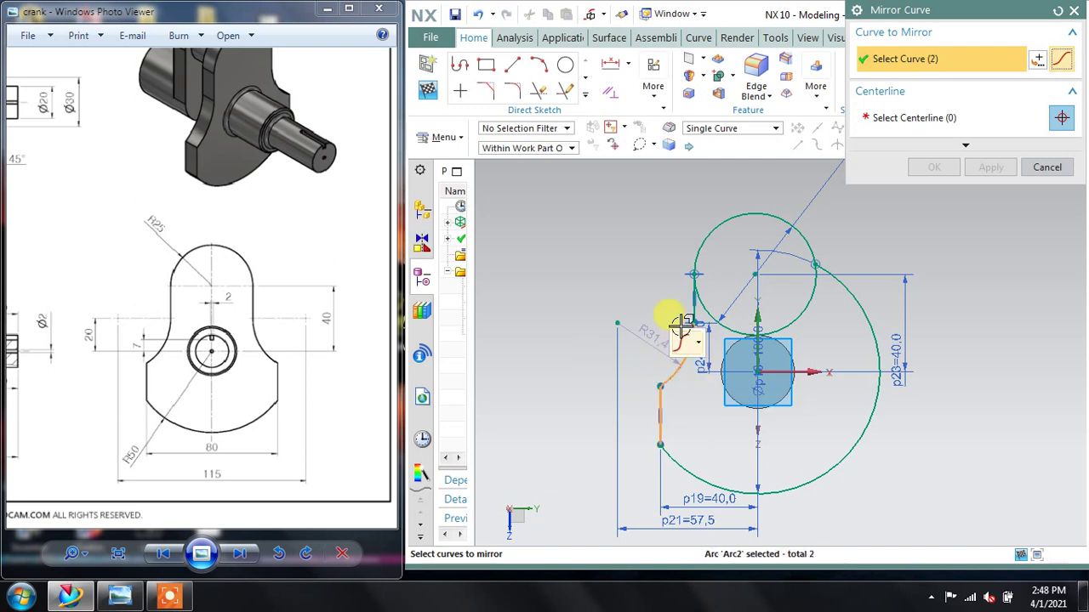
{"action": "left_click", "coordinate": [693, 293]}
{"action": "left_click", "coordinate": [908, 119]}
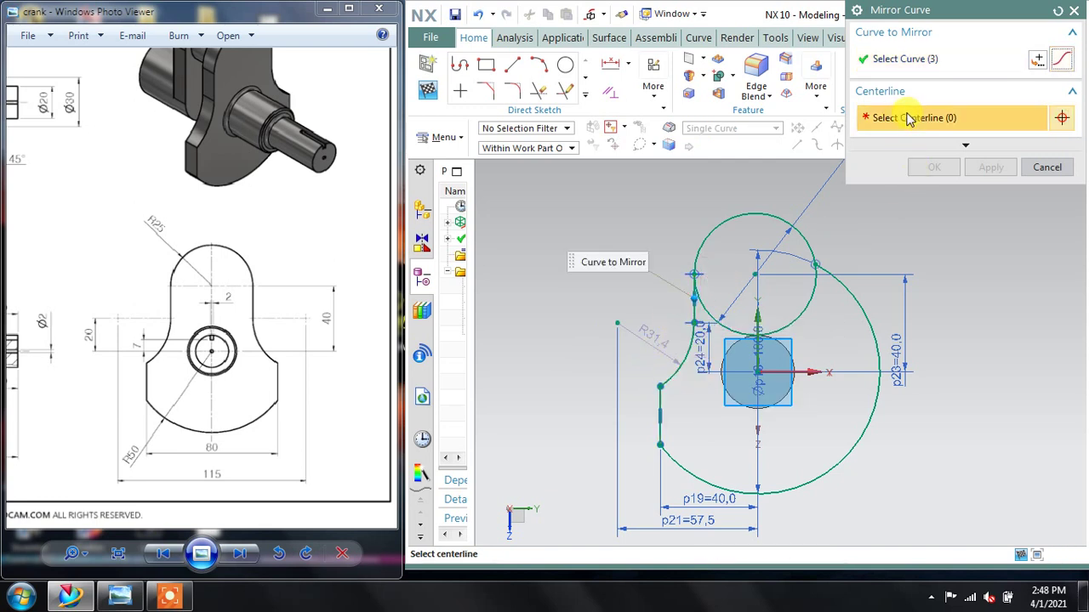
{"action": "left_click", "coordinate": [756, 349]}
{"action": "left_click", "coordinate": [989, 168]}
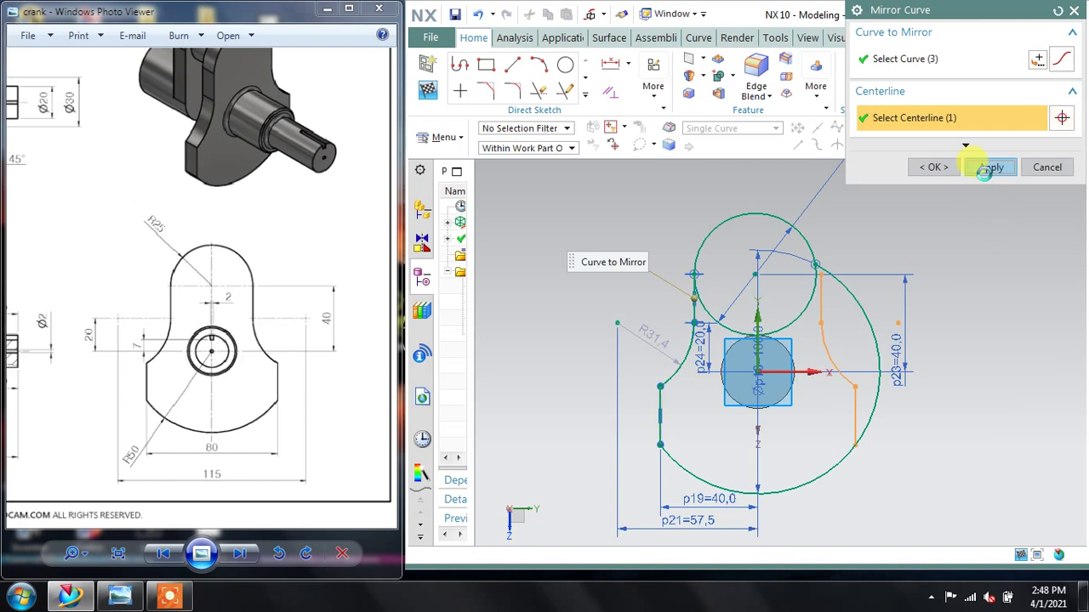
{"action": "left_click", "coordinate": [1046, 168]}
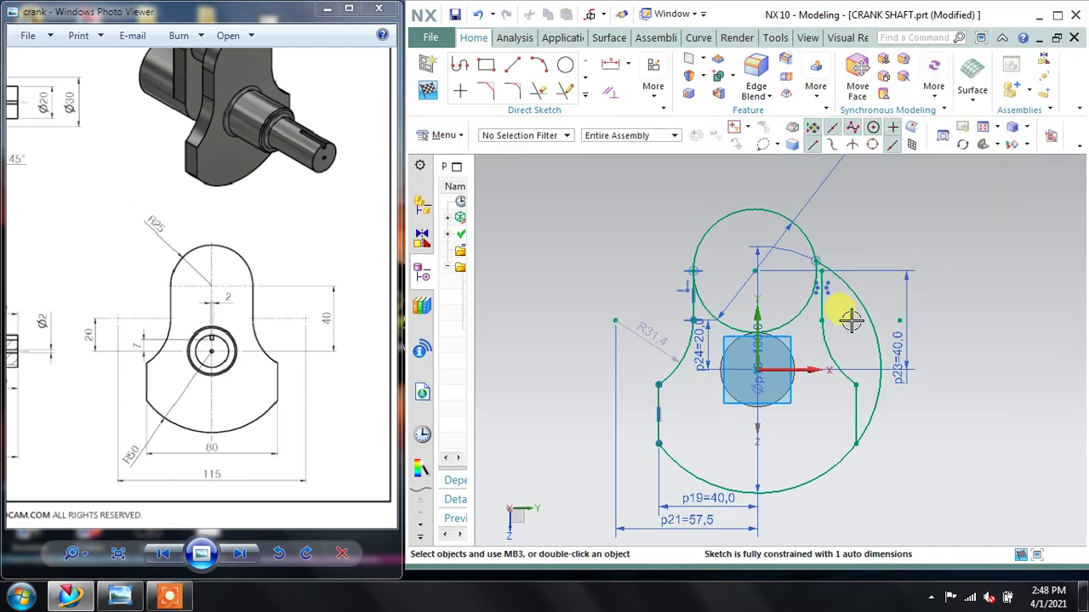
{"action": "scroll", "coordinate": [850, 319], "scroll_direction": "up", "scroll_amount": 1}
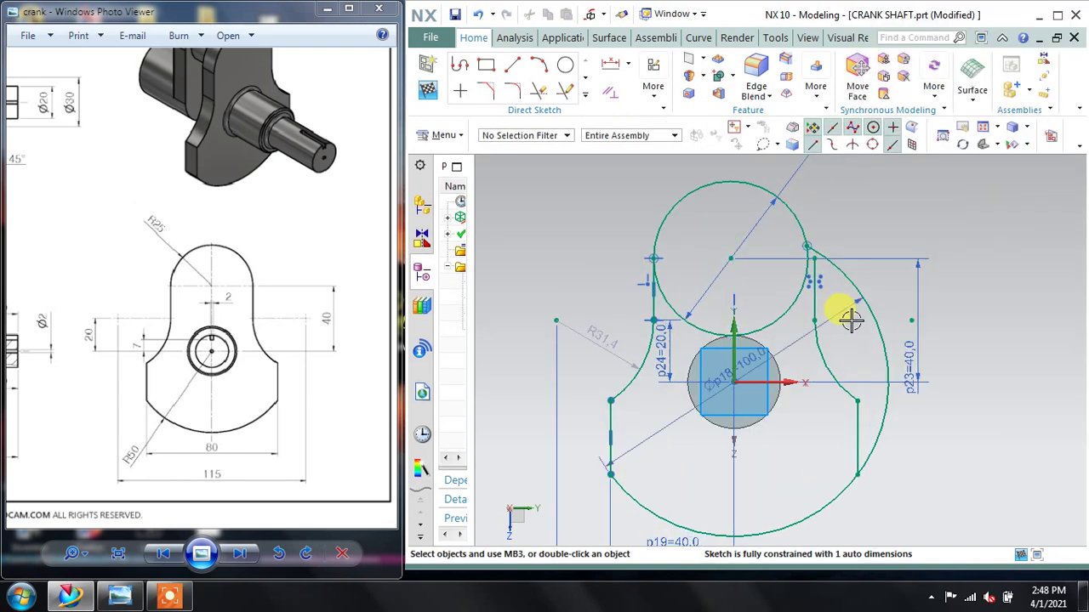
{"action": "left_click", "coordinate": [729, 257]}
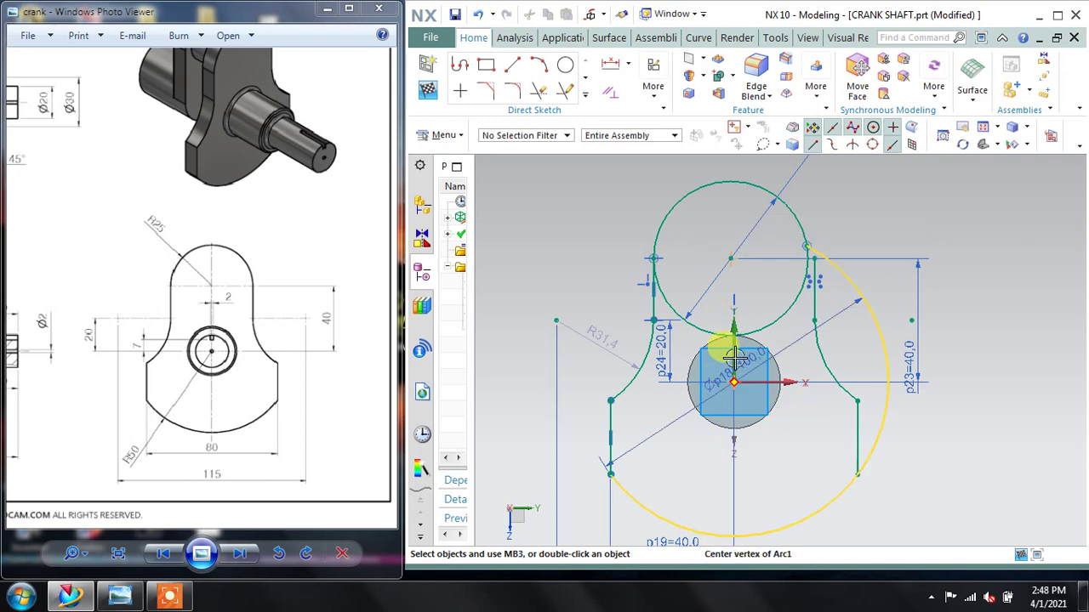
Step: Draw a vertical reference line joining the top and lower circle centres
{"action": "left_click", "coordinate": [515, 68]}
{"action": "left_click", "coordinate": [729, 257]}
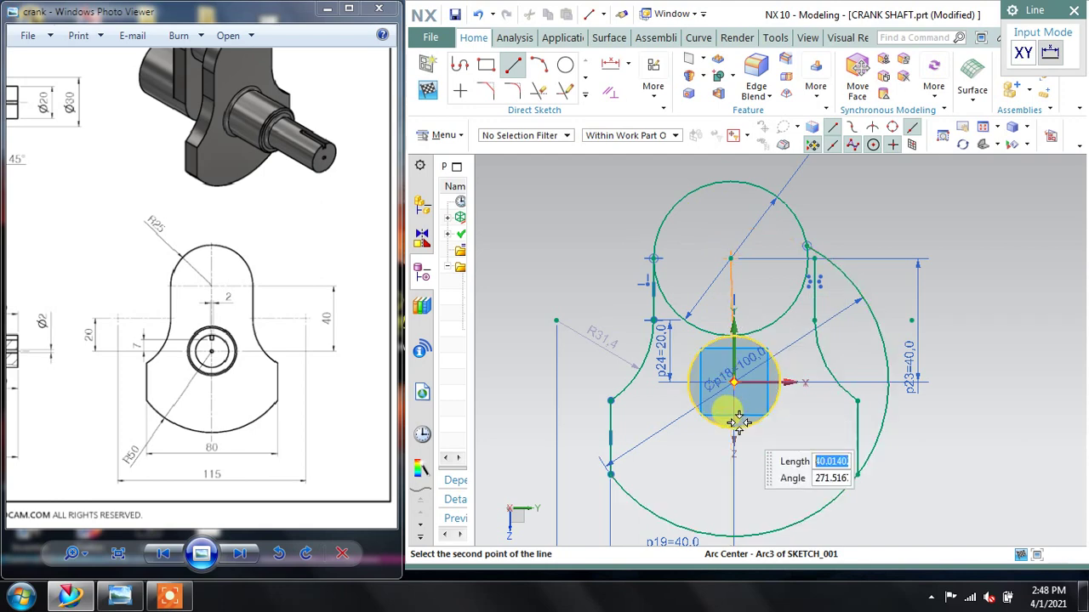
{"action": "left_click", "coordinate": [733, 382]}
{"action": "key", "text": "Escape"}
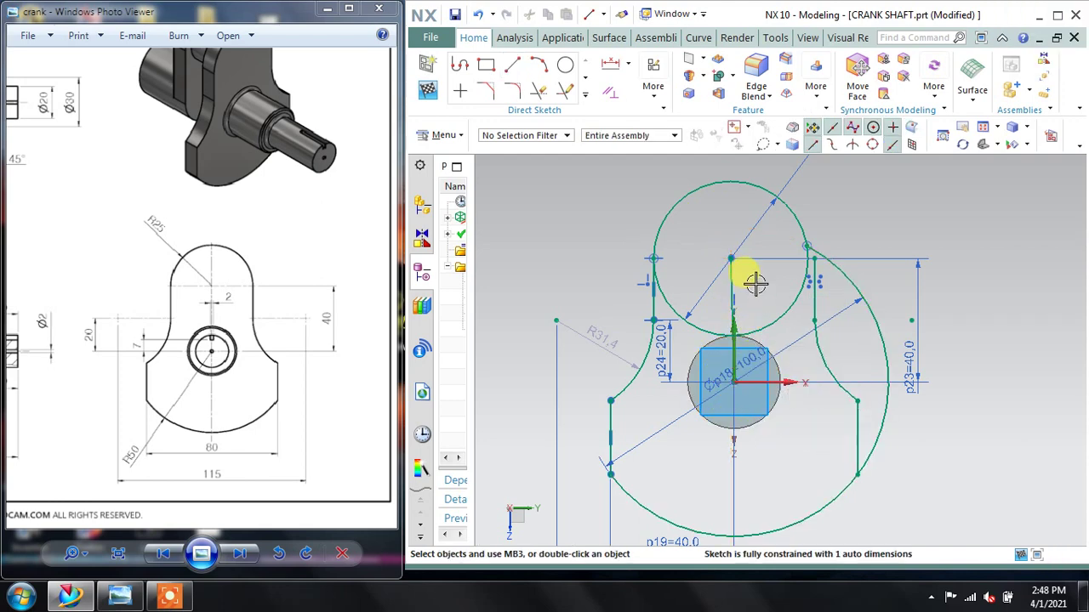
{"action": "scroll", "coordinate": [730, 290], "scroll_direction": "up", "scroll_amount": 2}
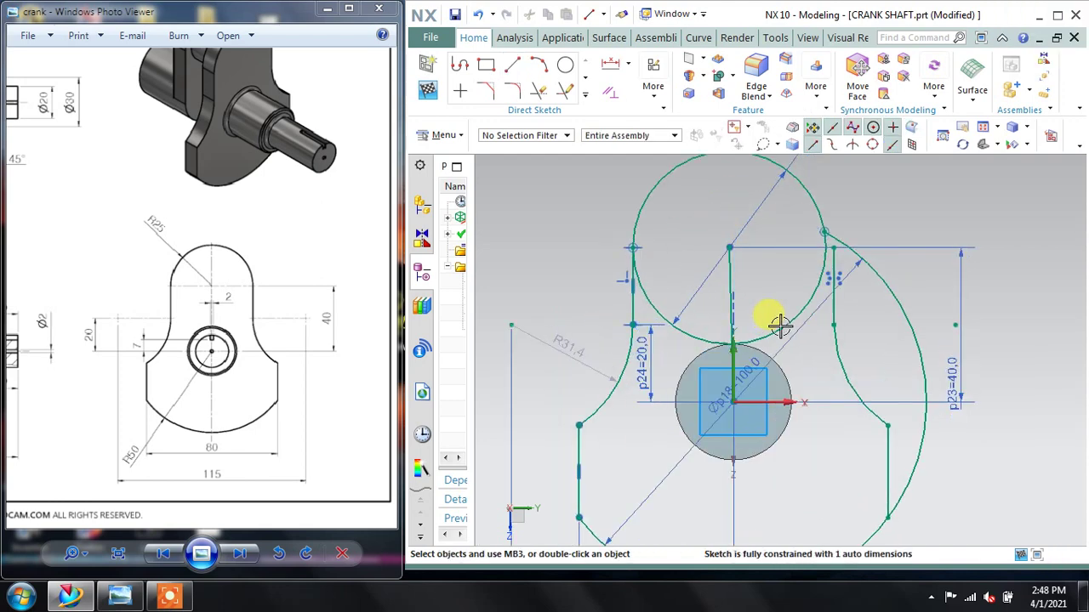
{"action": "left_click", "coordinate": [731, 273]}
{"action": "left_click", "coordinate": [932, 230]}
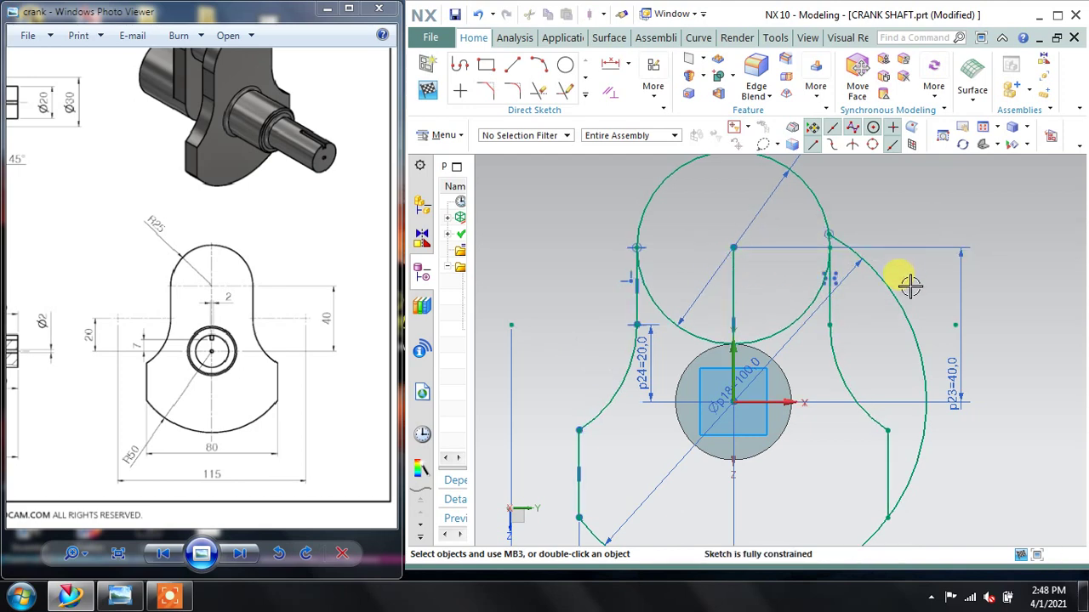
{"action": "left_click", "coordinate": [730, 275]}
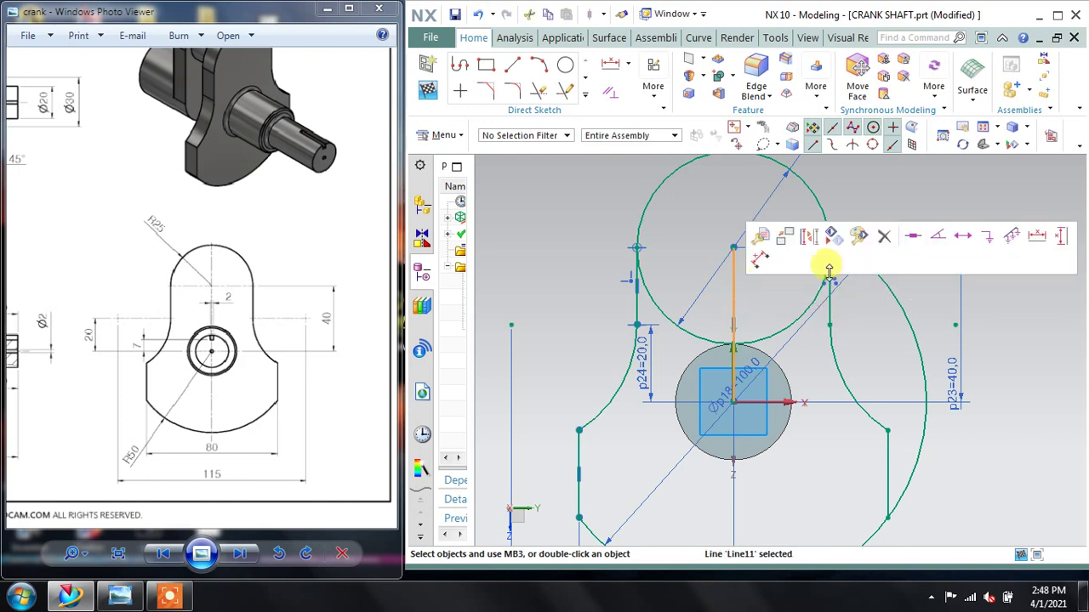
{"action": "left_click", "coordinate": [810, 241]}
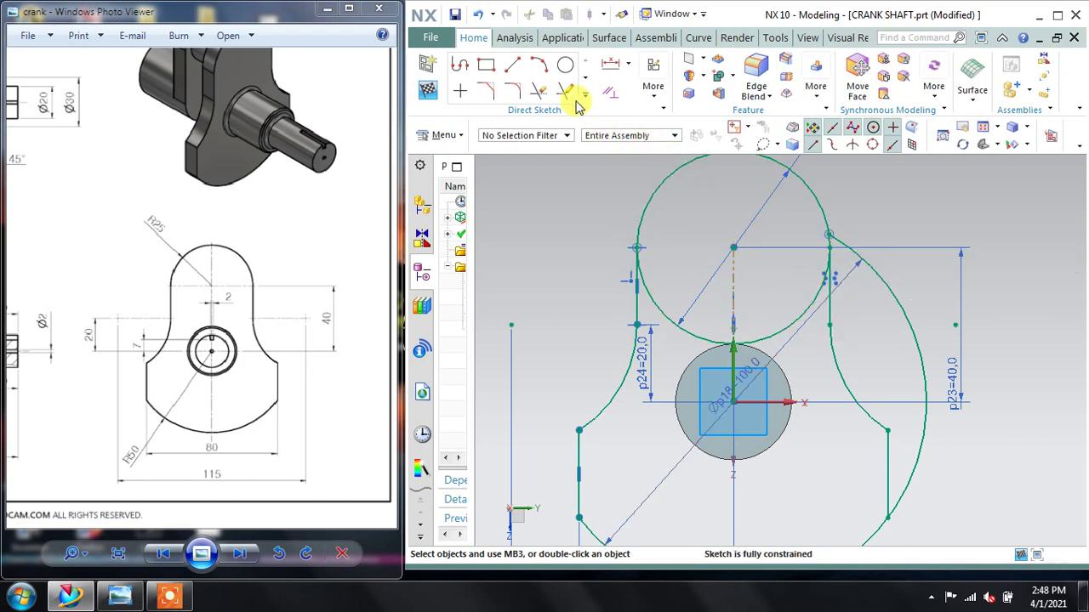
Step: Trim the upper circle's lower-right arc and surplus large arc, then move the 40.0 dimension closer
{"action": "left_click", "coordinate": [544, 91]}
{"action": "left_click", "coordinate": [890, 281]}
{"action": "left_click", "coordinate": [797, 315]}
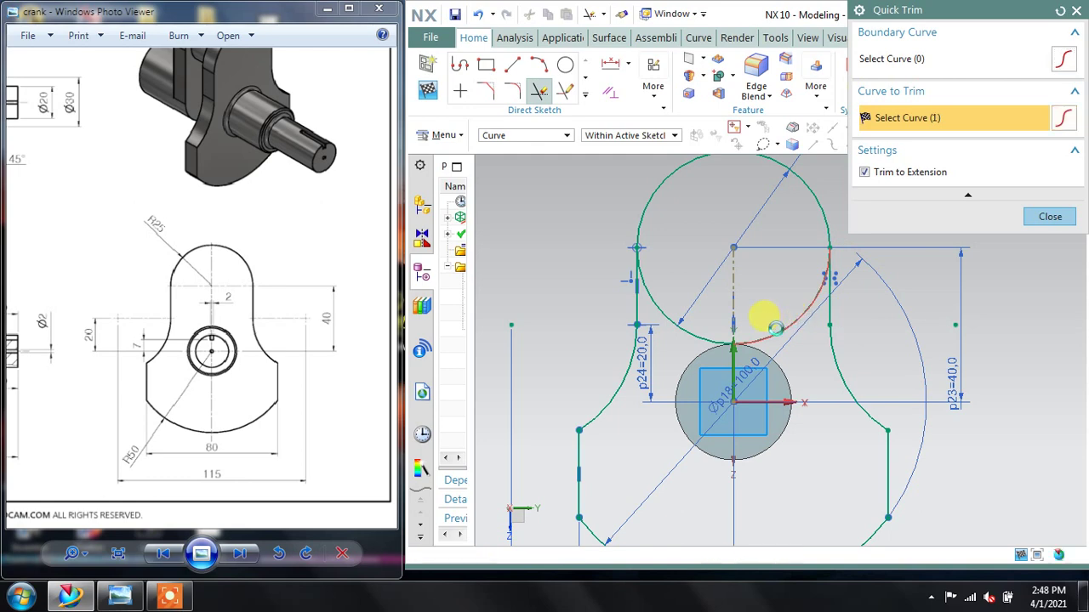
{"action": "scroll", "coordinate": [704, 334], "scroll_direction": "down", "scroll_amount": 2}
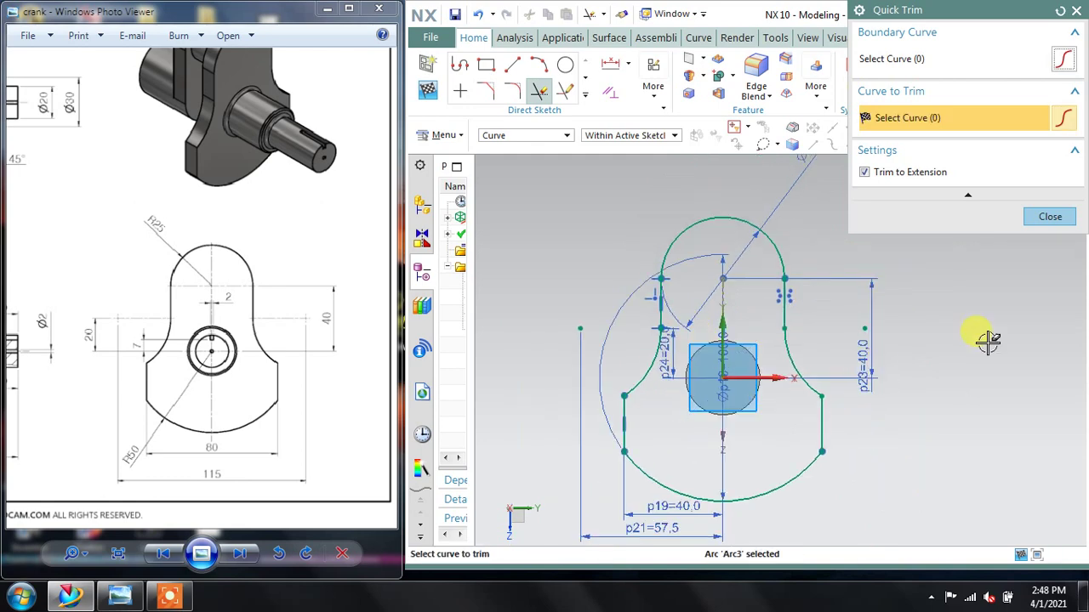
{"action": "left_click", "coordinate": [1043, 223]}
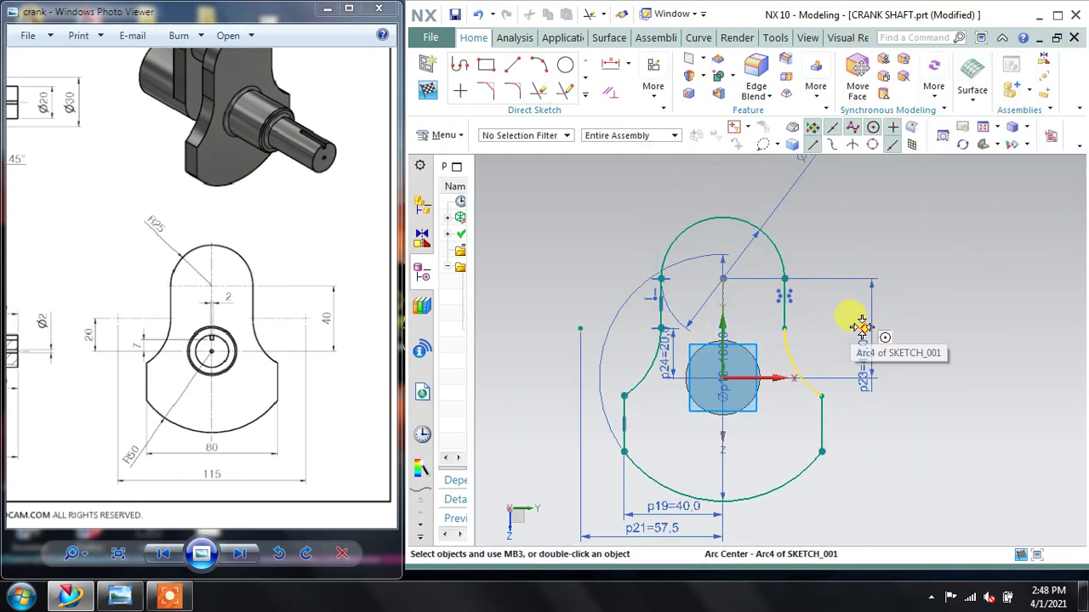
{"action": "left_click_drag", "start_coordinate": [872, 358], "coordinate": [803, 332]}
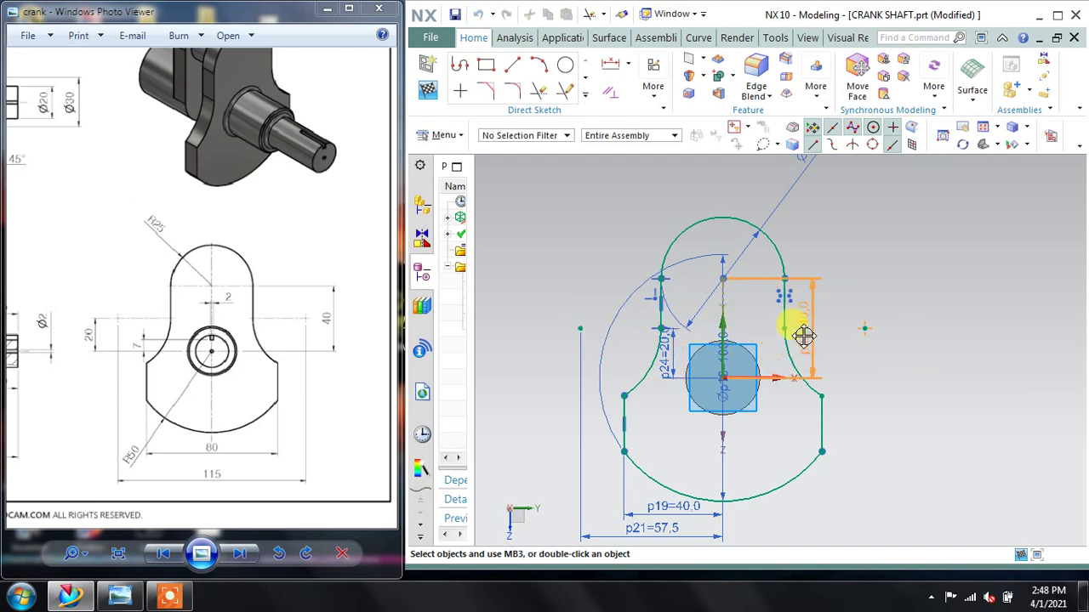
{"action": "scroll", "coordinate": [711, 395], "scroll_direction": "up", "scroll_amount": 2}
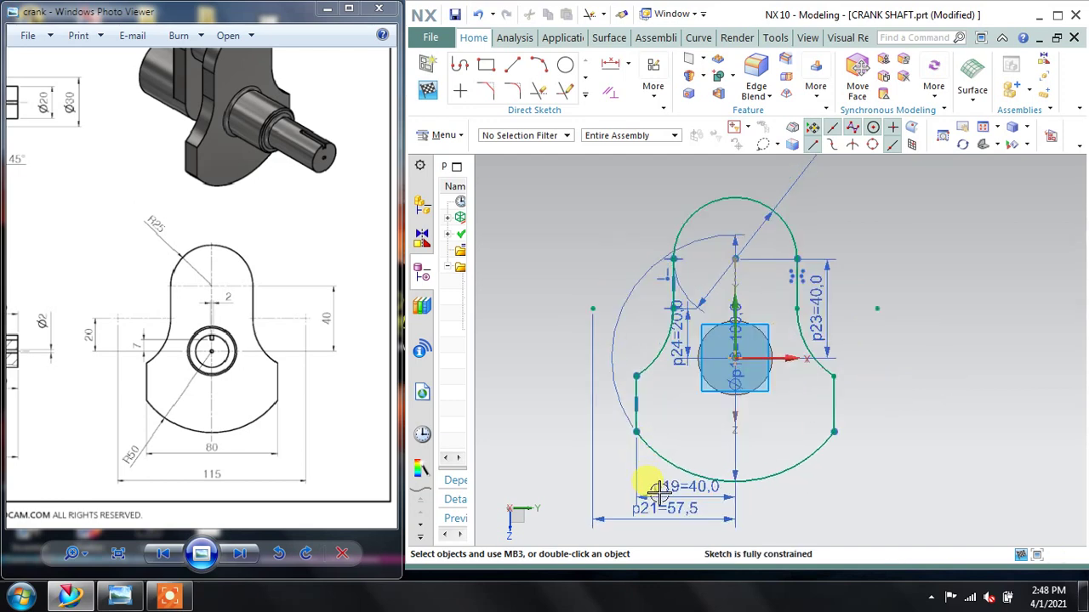
{"action": "scroll", "coordinate": [644, 477], "scroll_direction": "up", "scroll_amount": 2}
{"action": "scroll", "coordinate": [637, 389], "scroll_direction": "up", "scroll_amount": 2}
{"action": "scroll", "coordinate": [679, 388], "scroll_direction": "down", "scroll_amount": 3}
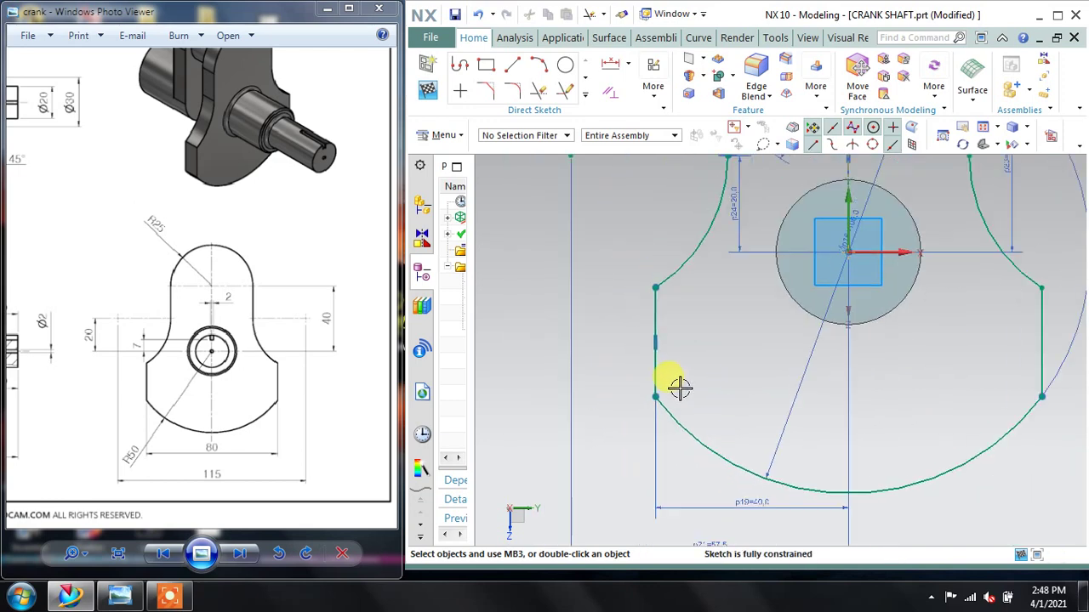
{"action": "left_click_drag", "start_coordinate": [317, 397], "coordinate": [244, 379]}
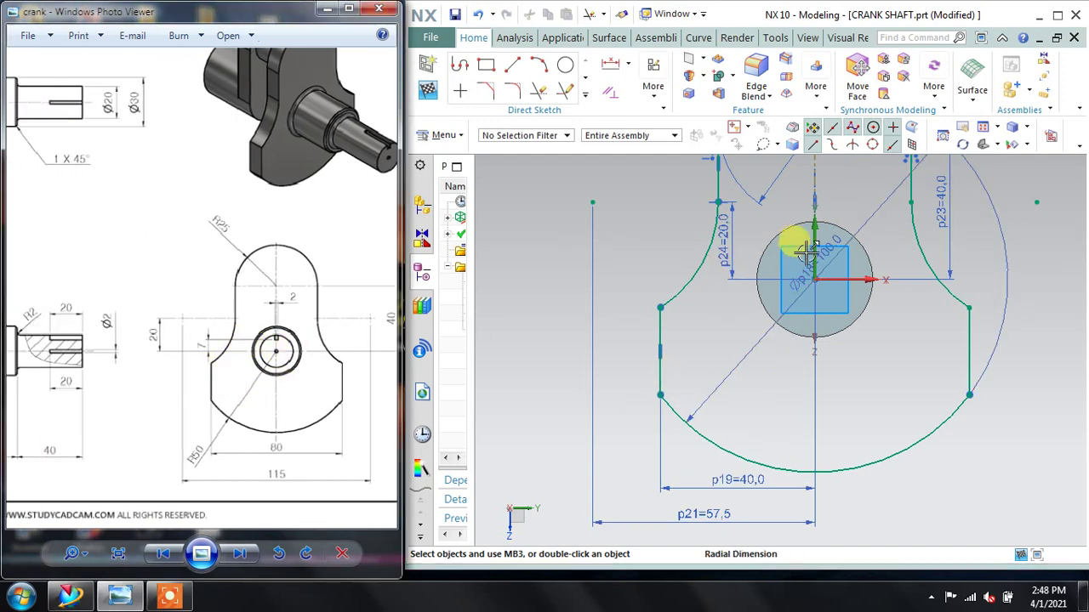
{"action": "middle_click_drag", "start_coordinate": [802, 250], "coordinate": [771, 343], "text": "shift"}
{"action": "mouse_move", "coordinate": [694, 310]}
{"action": "left_mouse_down"}
{"action": "mouse_move", "coordinate": [627, 316]}
{"action": "mouse_move", "coordinate": [568, 398]}
{"action": "mouse_move", "coordinate": [578, 229]}
{"action": "mouse_move", "coordinate": [589, 281]}
{"action": "left_mouse_up"}
{"action": "left_click", "coordinate": [600, 248]}
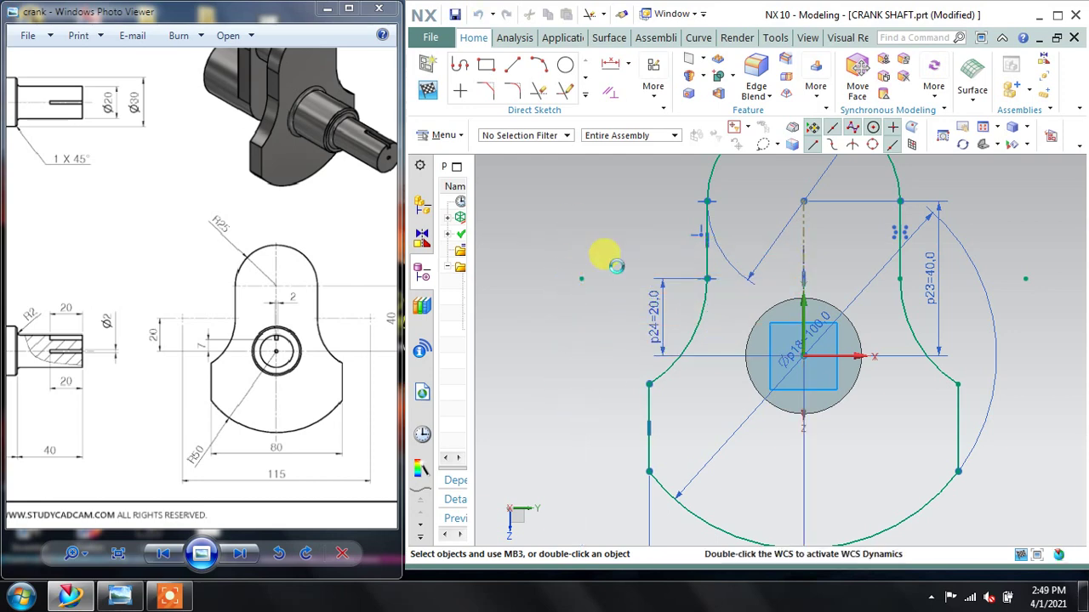
{"action": "scroll", "coordinate": [627, 235], "scroll_direction": "down", "scroll_amount": 2}
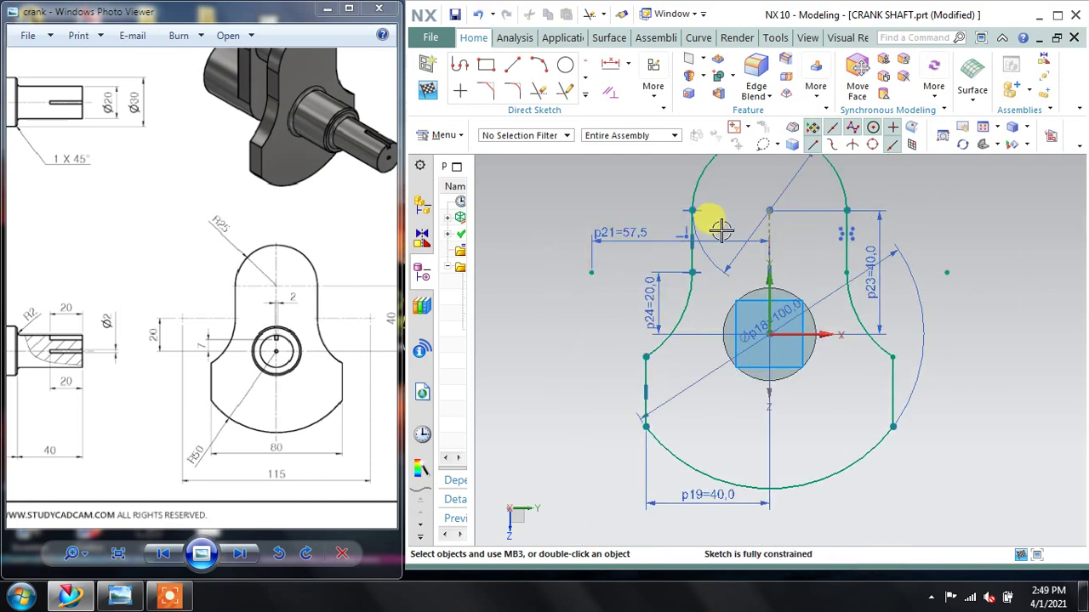
{"action": "middle_click_drag", "start_coordinate": [720, 230], "coordinate": [700, 310], "text": "shift"}
{"action": "middle_click_drag", "start_coordinate": [805, 252], "coordinate": [772, 247], "text": "shift"}
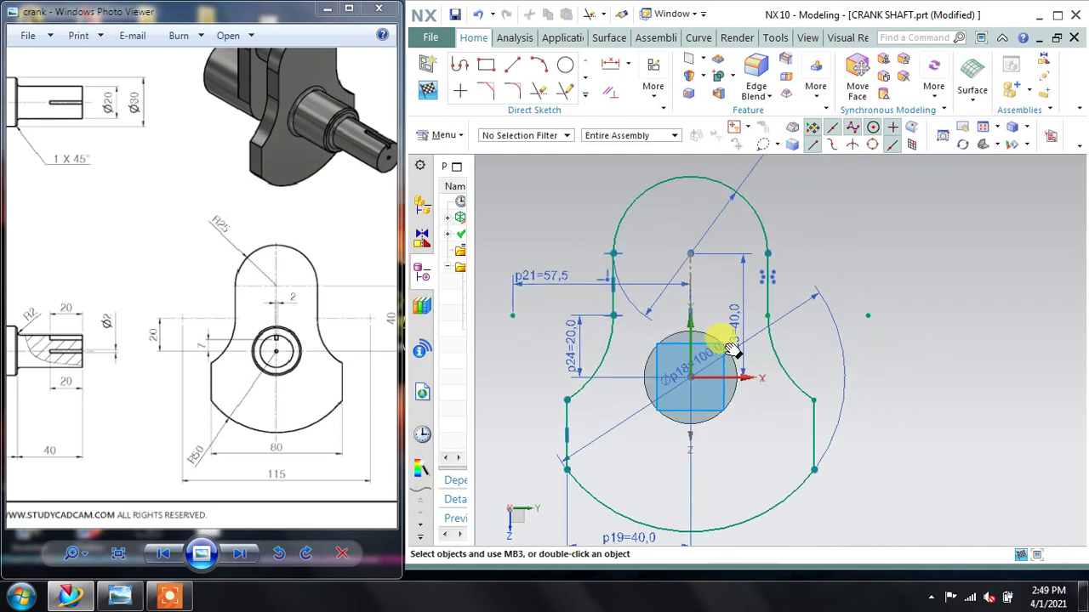
{"action": "middle_click_drag", "start_coordinate": [765, 382], "coordinate": [732, 347], "text": "shift"}
{"action": "left_click_drag", "start_coordinate": [306, 387], "coordinate": [271, 382]}
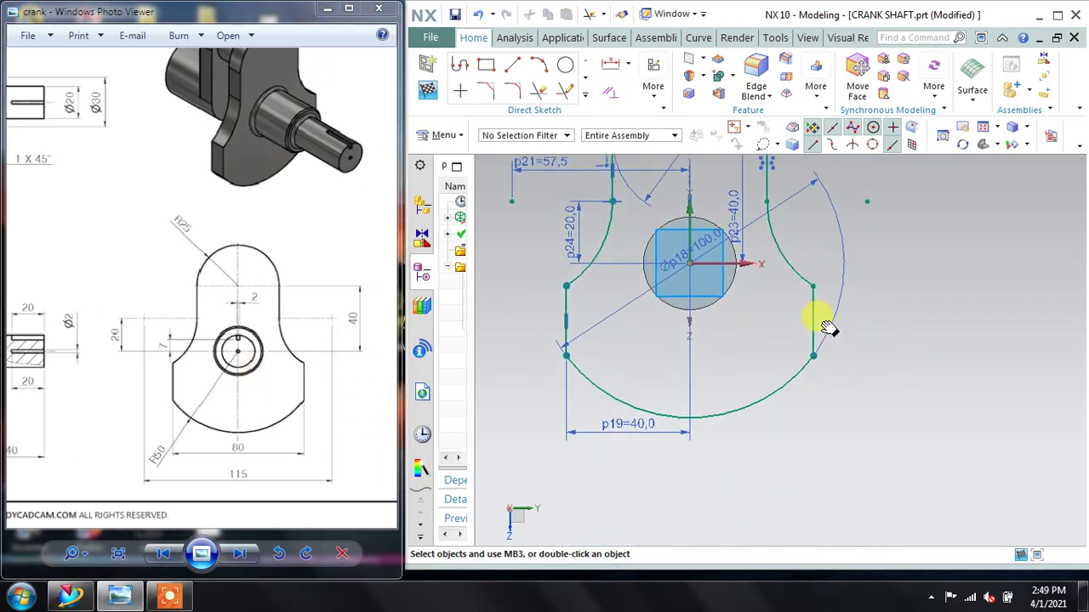
{"action": "middle_click_drag", "start_coordinate": [688, 371], "coordinate": [708, 361]}
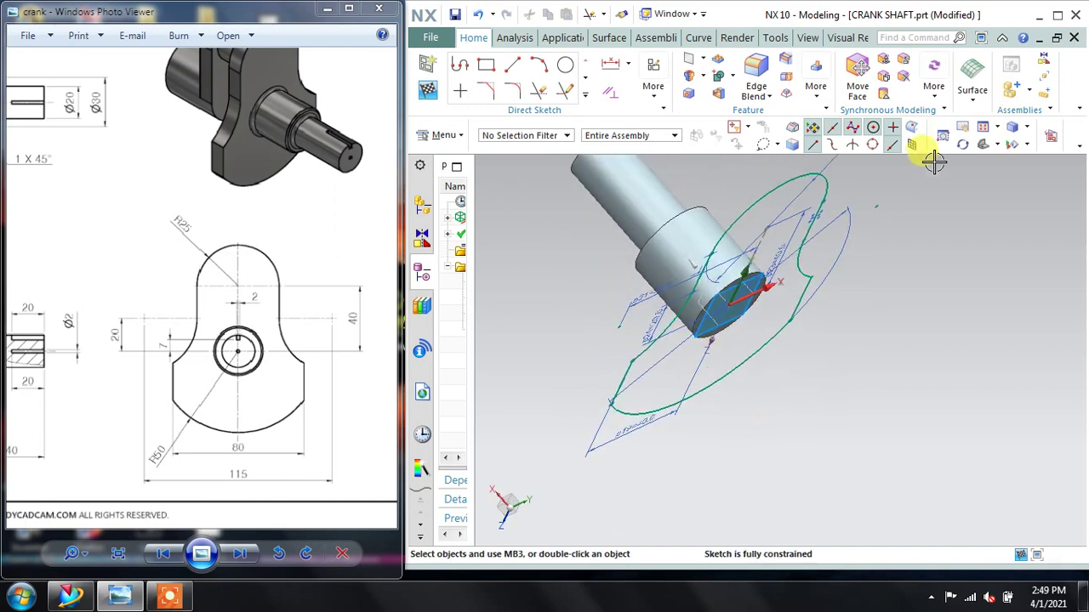
{"action": "left_click", "coordinate": [1052, 141]}
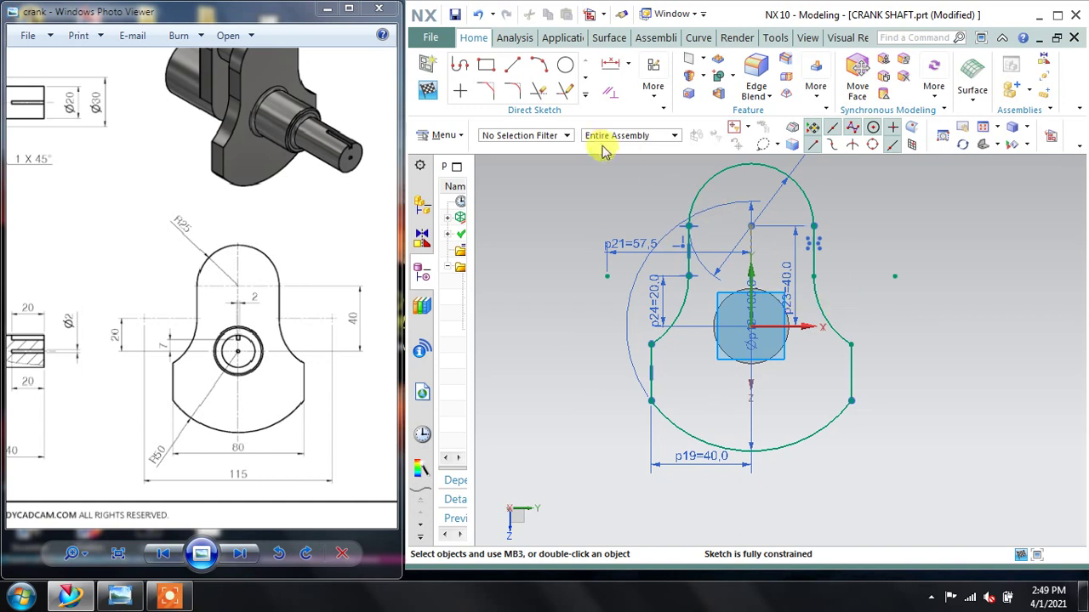
{"action": "left_click_drag", "start_coordinate": [647, 255], "coordinate": [640, 483]}
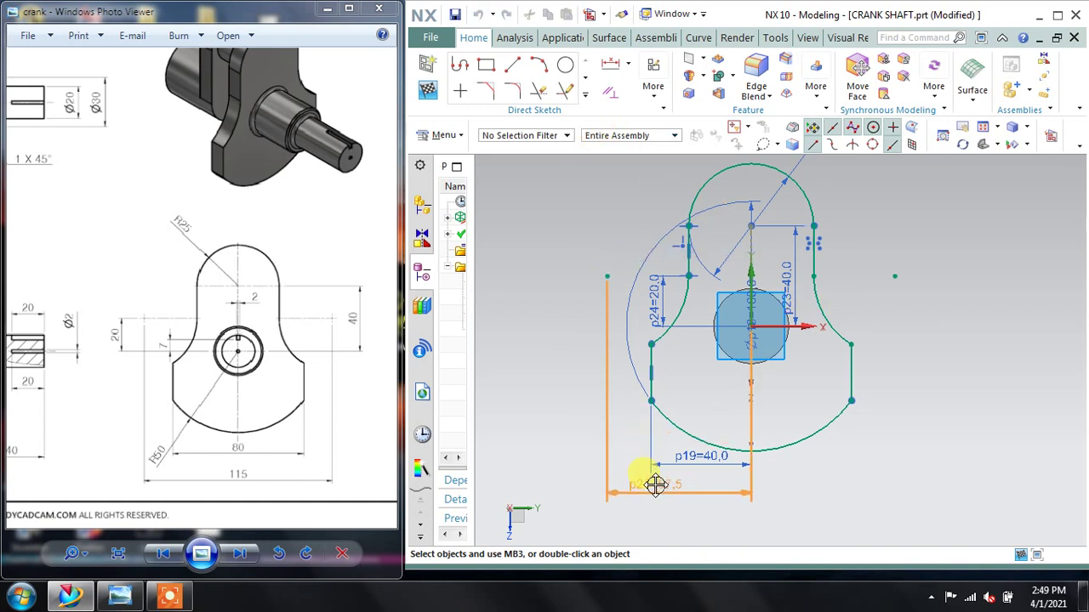
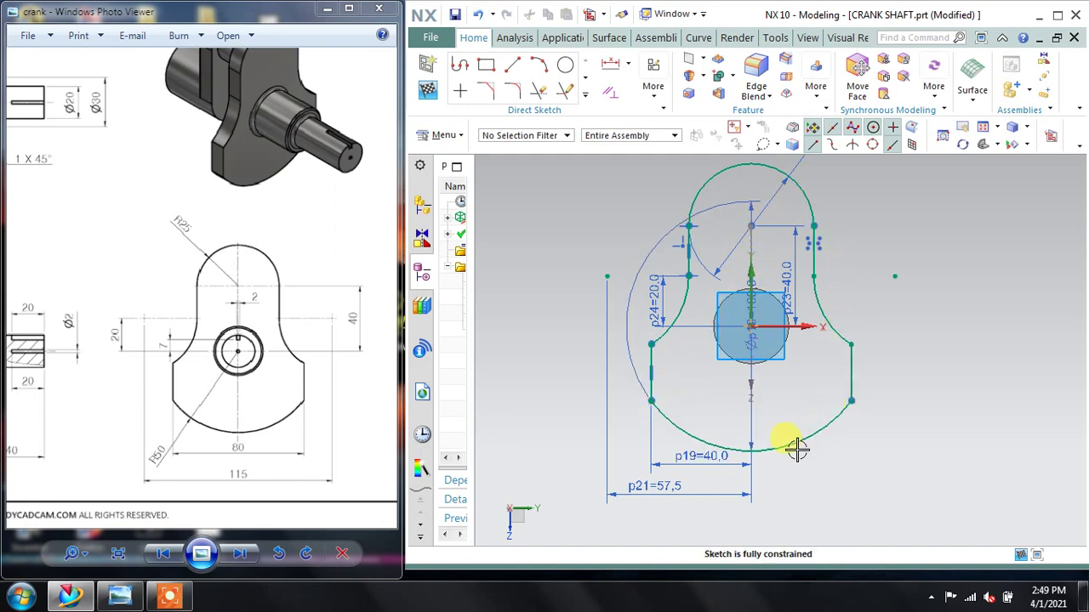
Step: Move the Ø100 diameter dimension outside the arc
{"action": "scroll", "coordinate": [797, 450], "scroll_direction": "up", "scroll_amount": 2}
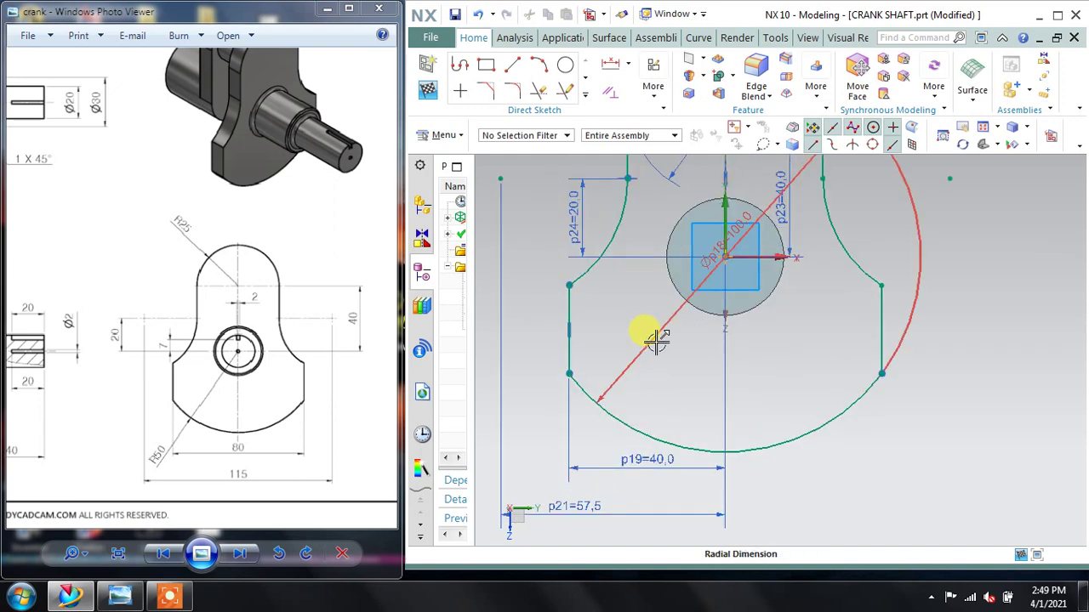
{"action": "left_click_drag", "start_coordinate": [657, 340], "coordinate": [992, 488]}
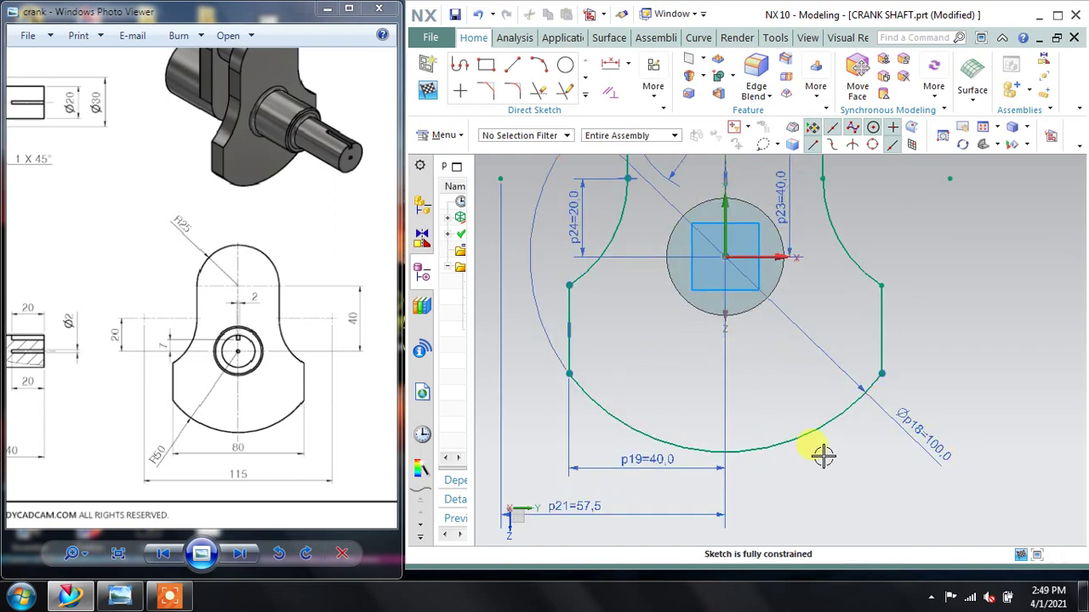
{"action": "scroll", "coordinate": [842, 417], "scroll_direction": "down", "scroll_amount": 1}
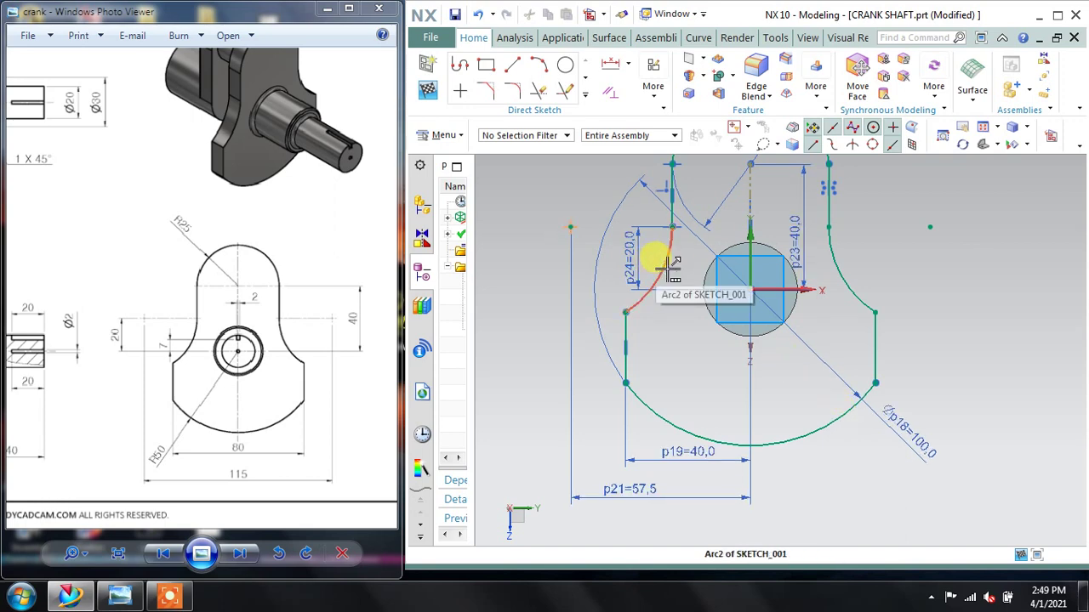
Step: Add a radius dimension to the upper arc, then undo it as over-constraining
{"action": "left_click", "coordinate": [628, 65]}
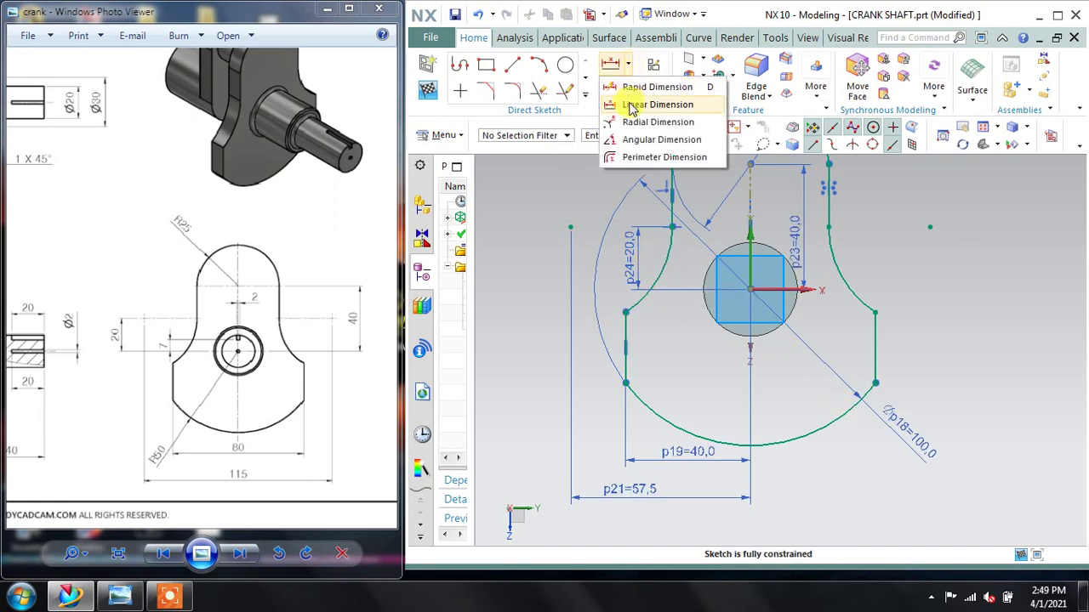
{"action": "left_click", "coordinate": [639, 121]}
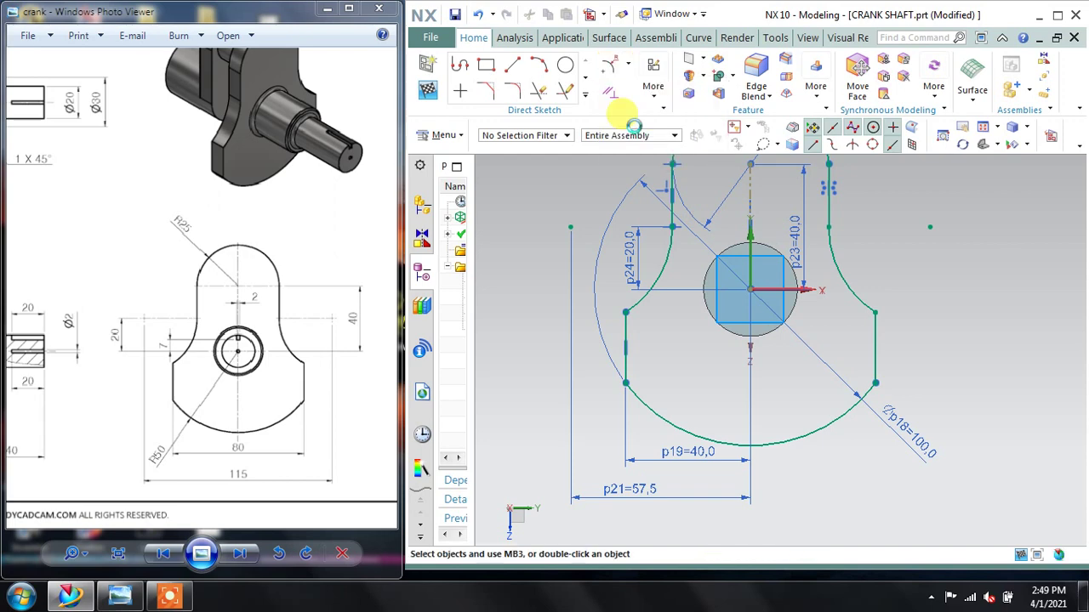
{"action": "left_click", "coordinate": [656, 272]}
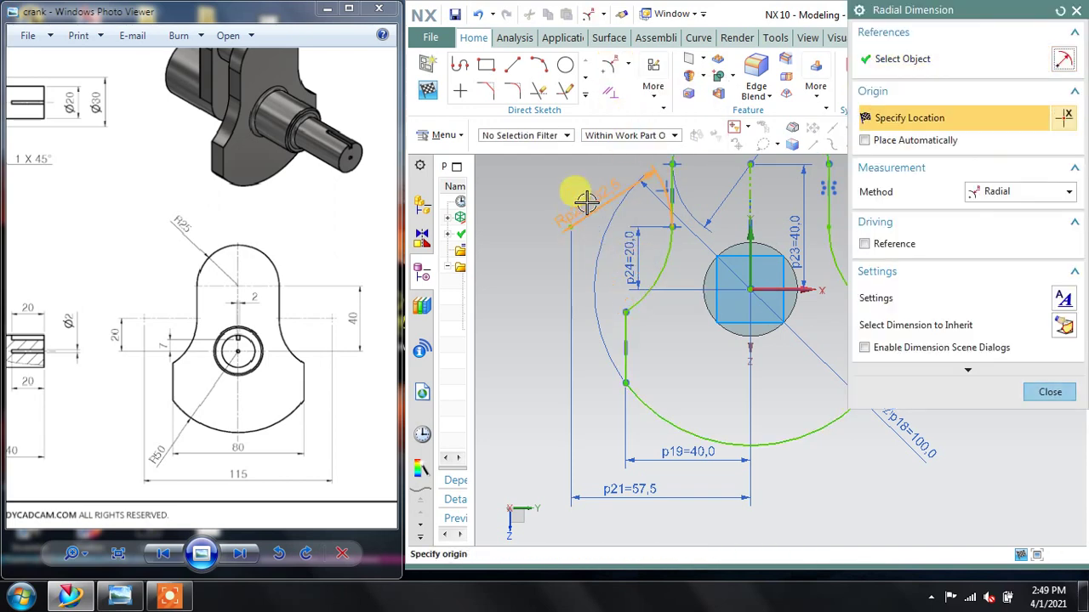
{"action": "left_click", "coordinate": [601, 268]}
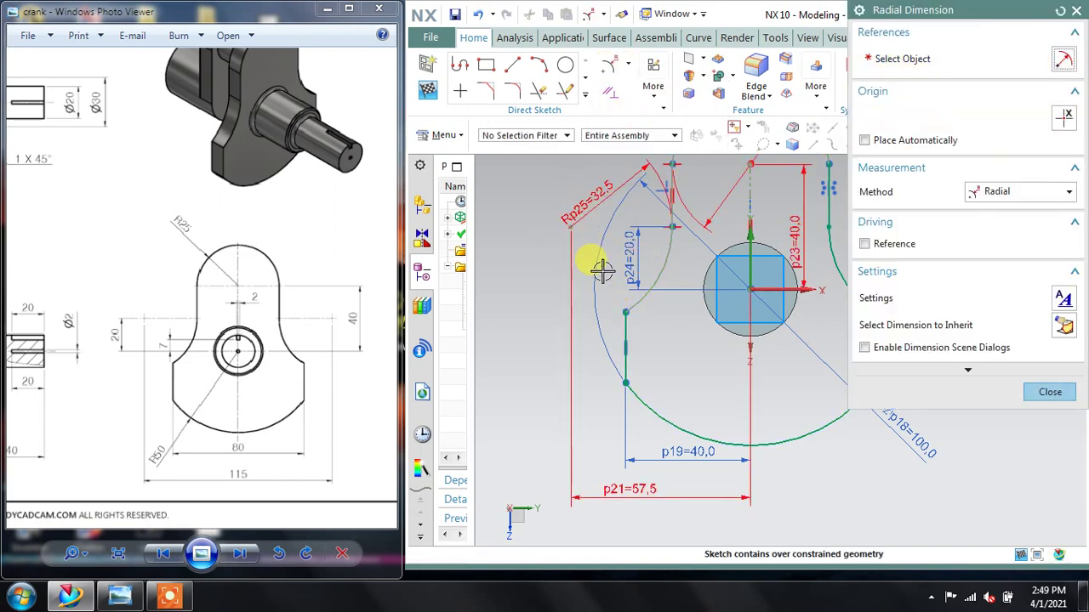
{"action": "left_click", "coordinate": [1050, 392]}
{"action": "key", "text": "ctrl+z"}
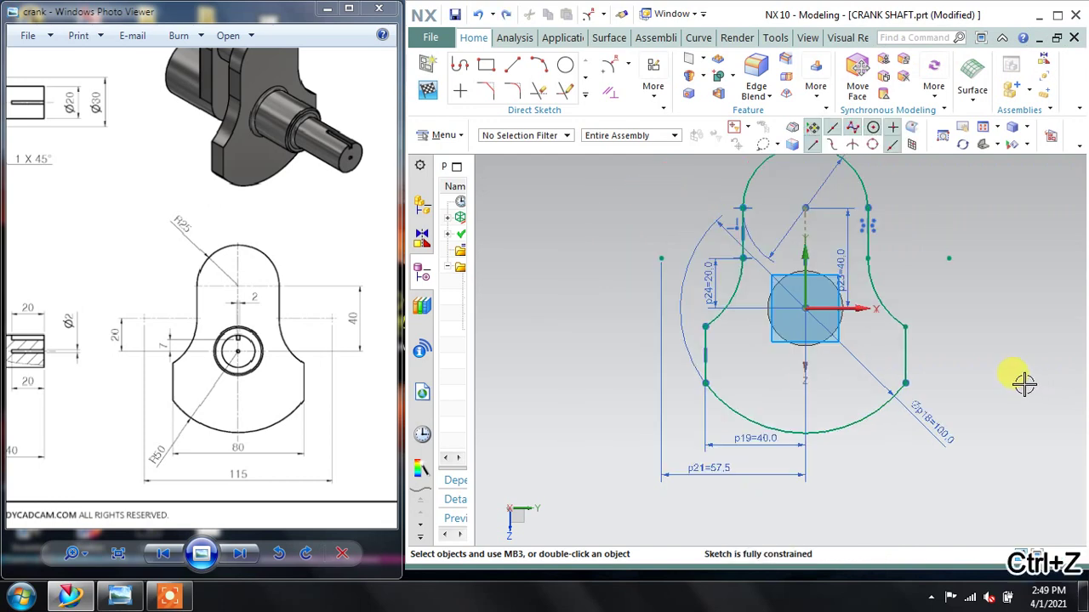
{"action": "scroll", "coordinate": [994, 249], "scroll_direction": "up", "scroll_amount": 1}
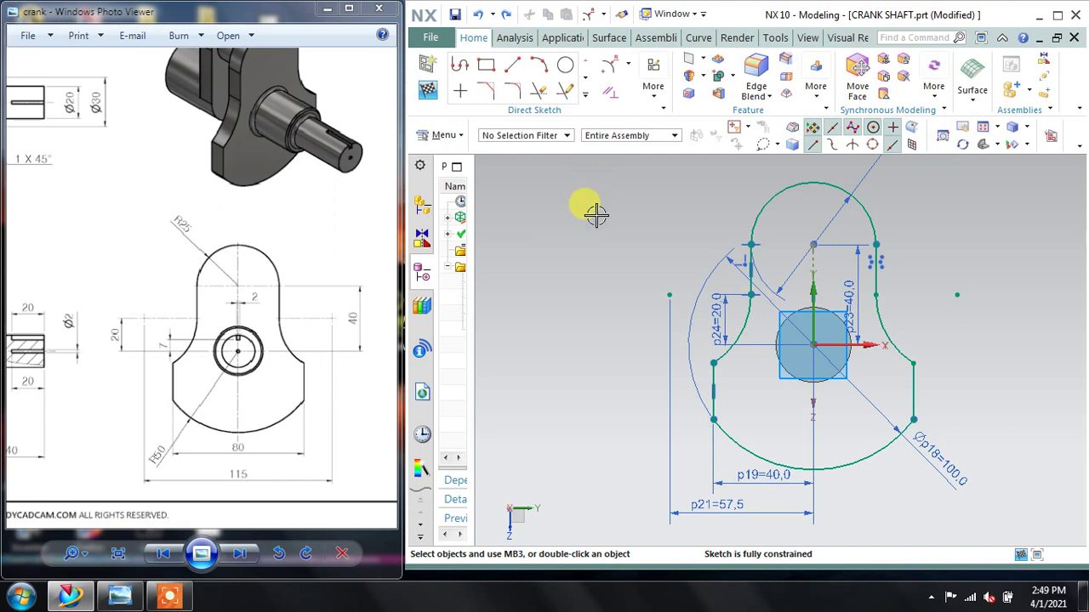
Step: Finish the crank profile sketch and review the reference drawing
{"action": "left_click", "coordinate": [428, 88]}
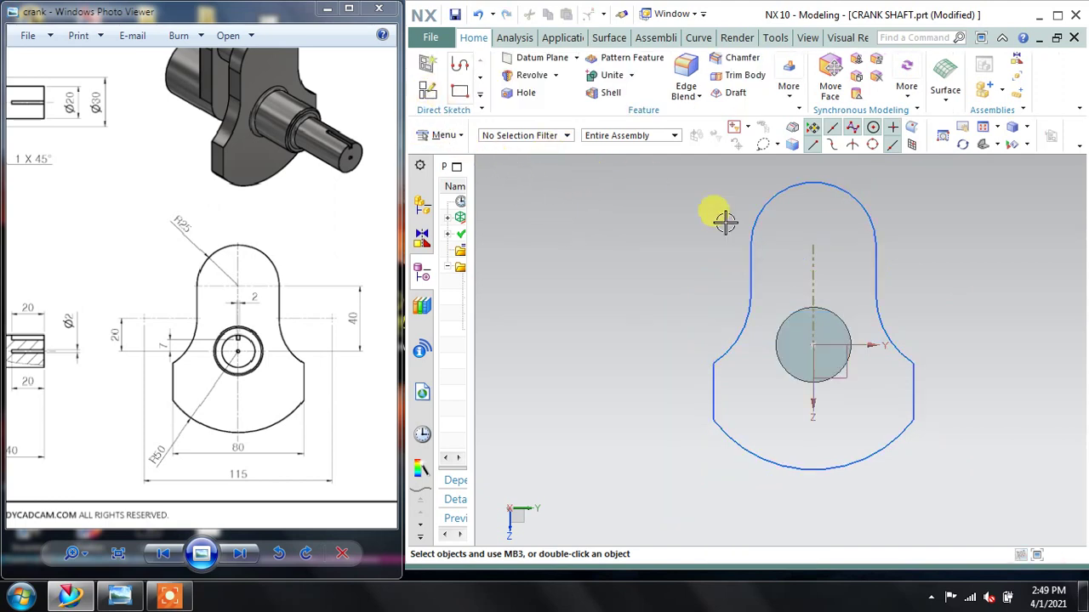
{"action": "left_click", "coordinate": [328, 340]}
{"action": "scroll", "coordinate": [243, 308], "scroll_direction": "down", "scroll_amount": 3}
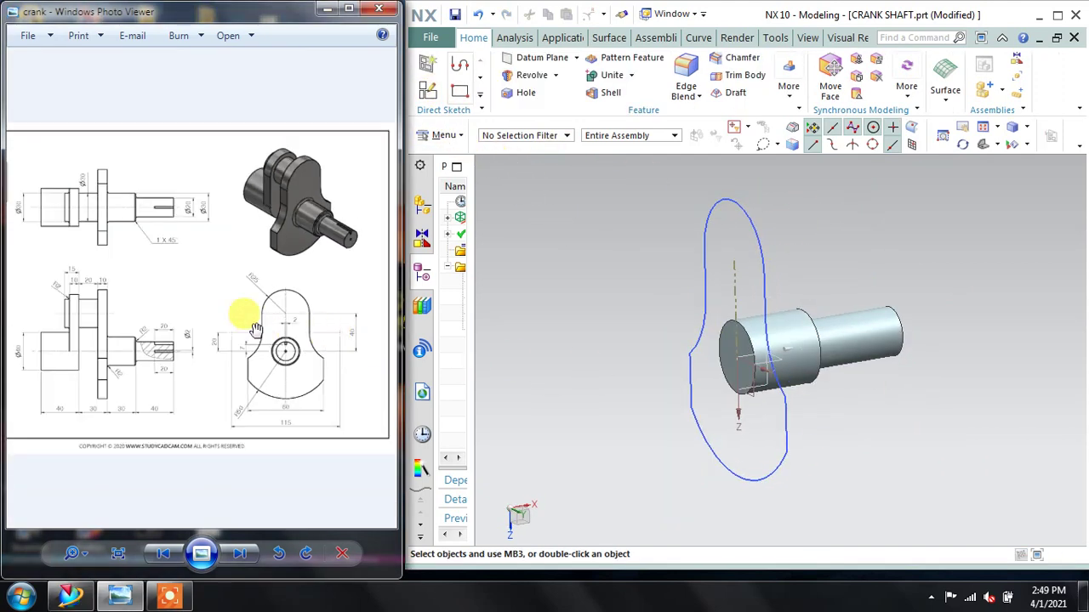
{"action": "scroll", "coordinate": [158, 272], "scroll_direction": "up", "scroll_amount": 3}
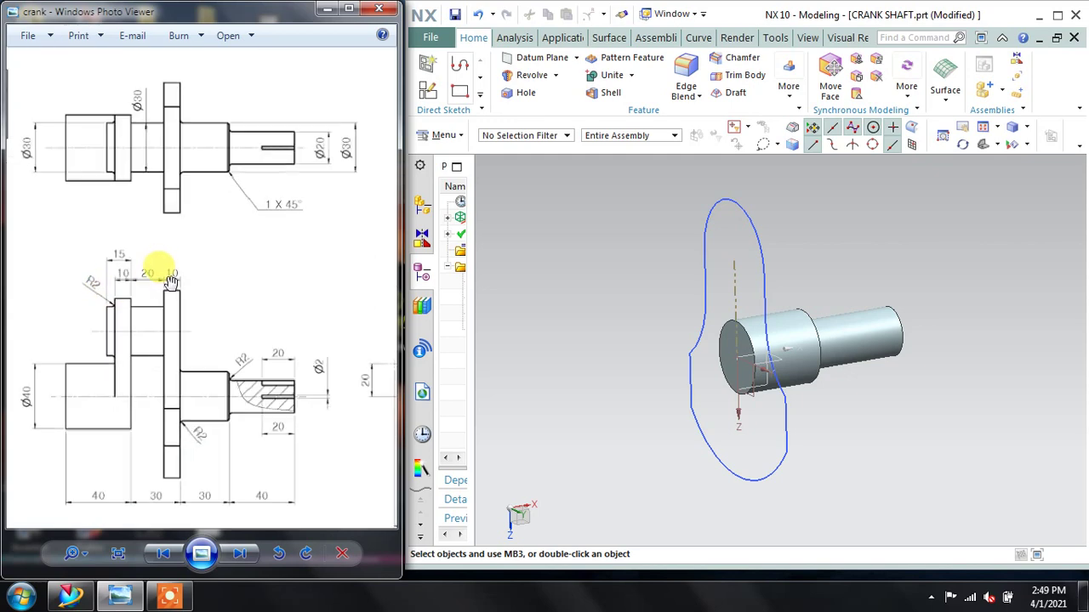
Step: Abandon a Revolve, then extrude the crank profile sketch from a start distance of 0
{"action": "left_click", "coordinate": [556, 75]}
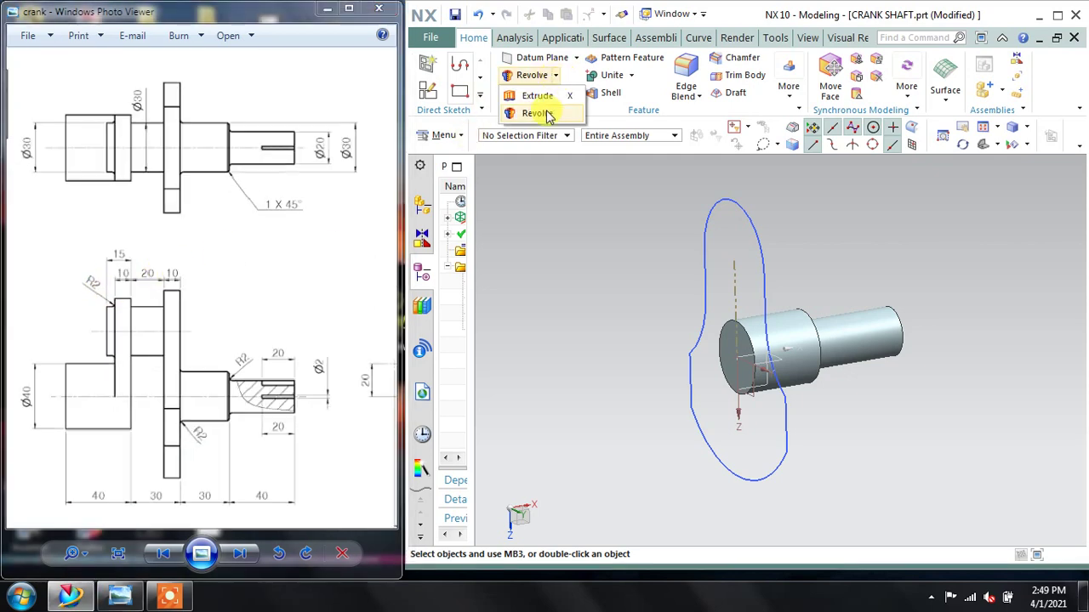
{"action": "left_click", "coordinate": [547, 111]}
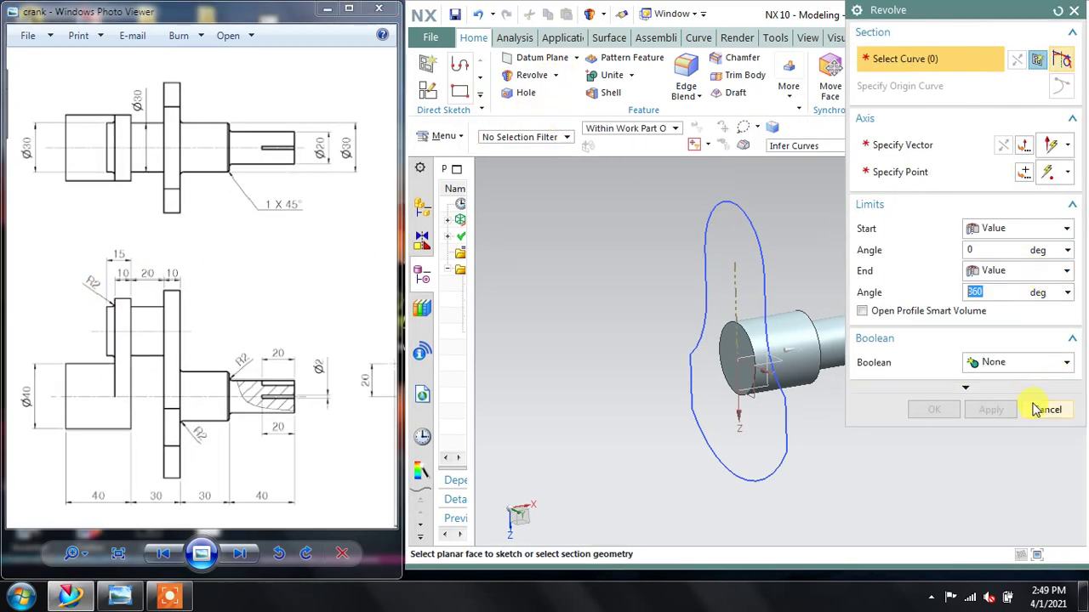
{"action": "left_click", "coordinate": [1047, 409]}
{"action": "left_click", "coordinate": [558, 76]}
{"action": "left_click", "coordinate": [532, 95]}
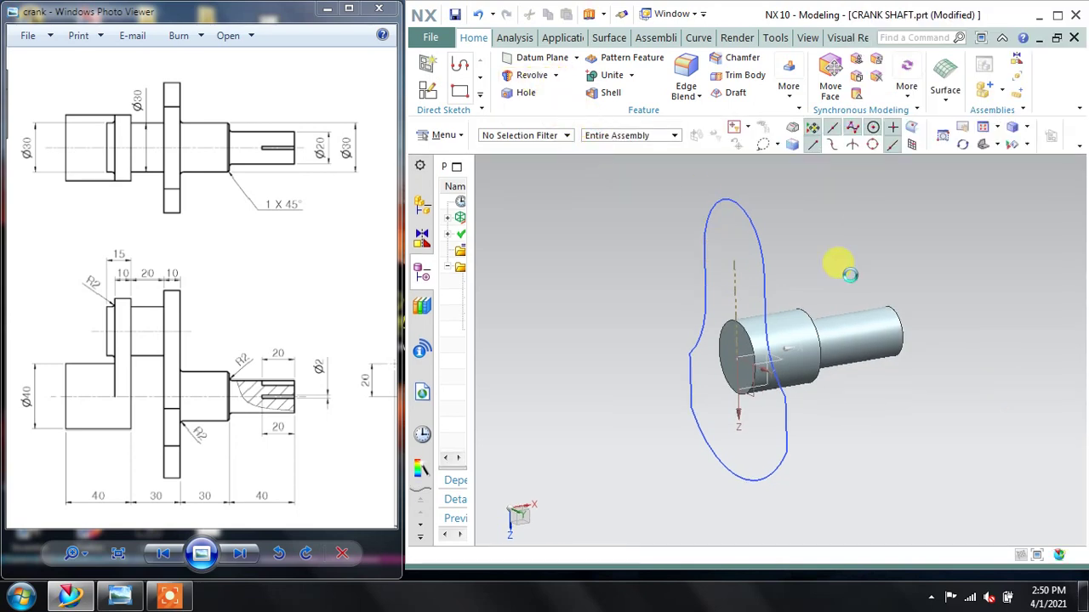
{"action": "left_click", "coordinate": [745, 223]}
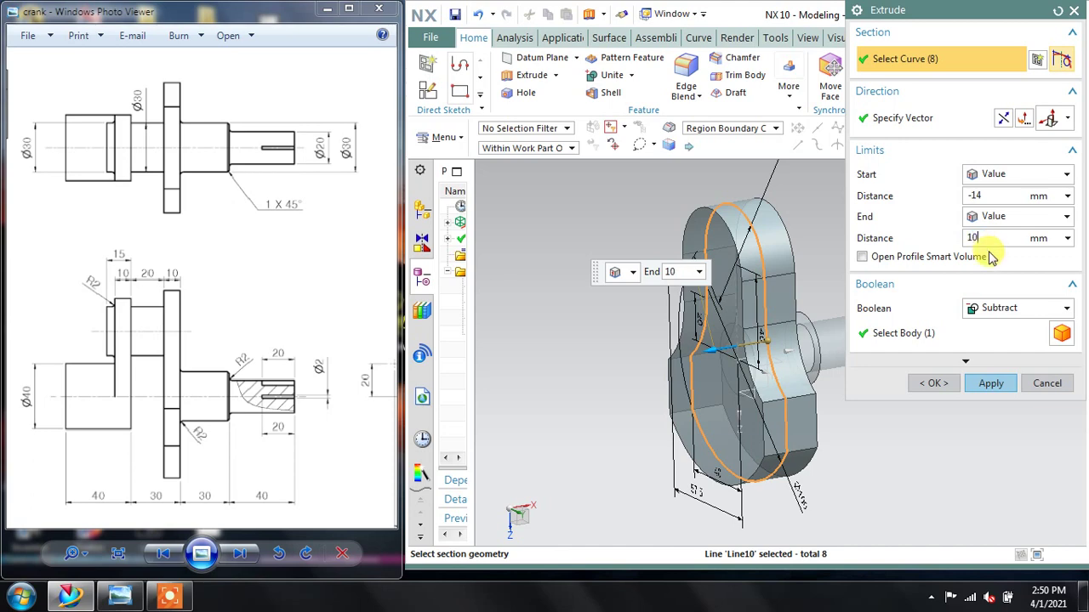
{"action": "left_click_drag", "start_coordinate": [985, 196], "coordinate": [951, 197]}
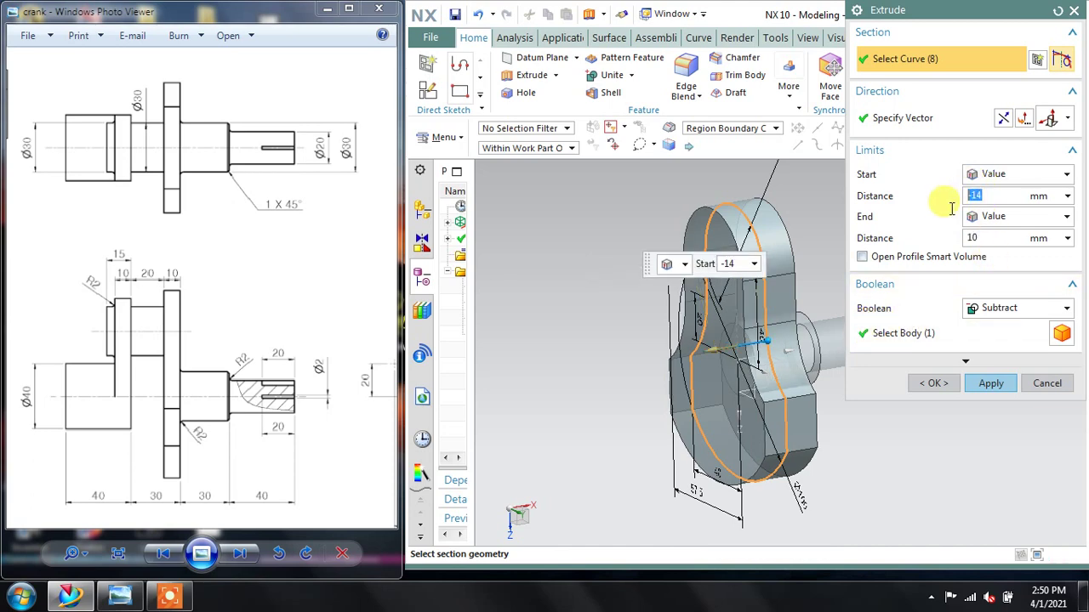
{"action": "type", "text": "0"}
{"action": "key", "text": "Return"}
Step: Unite the 10 mm extrusion with the shaft and apply it
{"action": "middle_click_drag", "start_coordinate": [764, 316], "coordinate": [727, 255]}
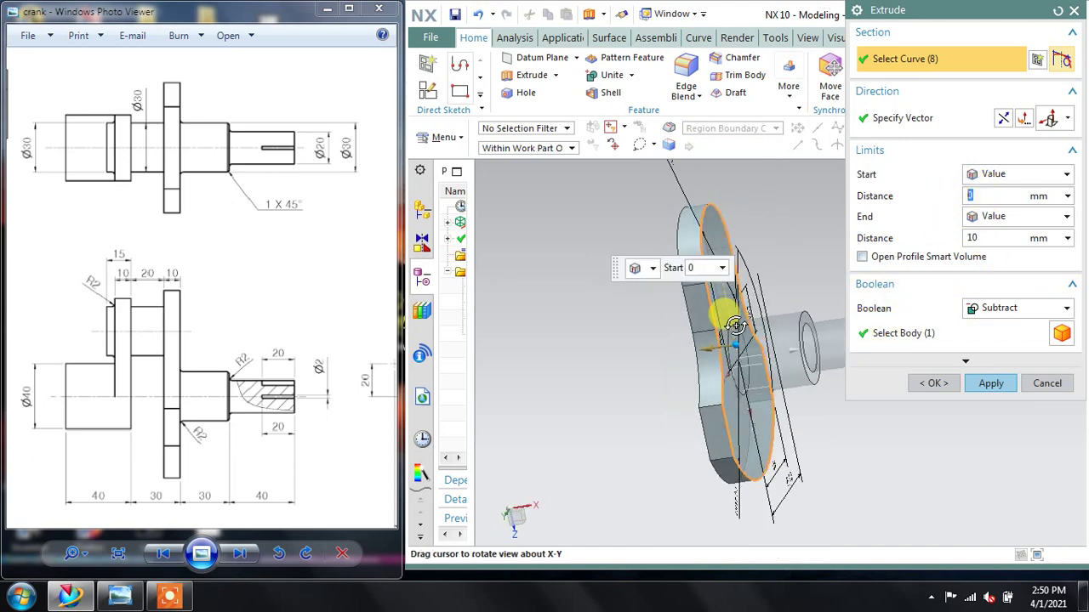
{"action": "left_click", "coordinate": [1006, 308]}
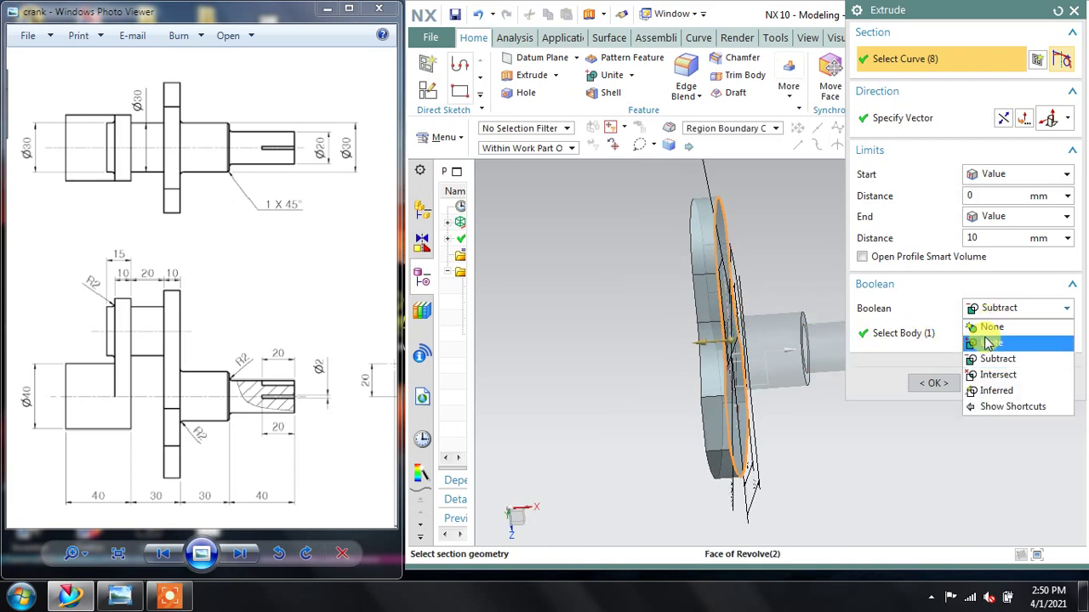
{"action": "left_click", "coordinate": [991, 342]}
{"action": "left_click", "coordinate": [986, 382]}
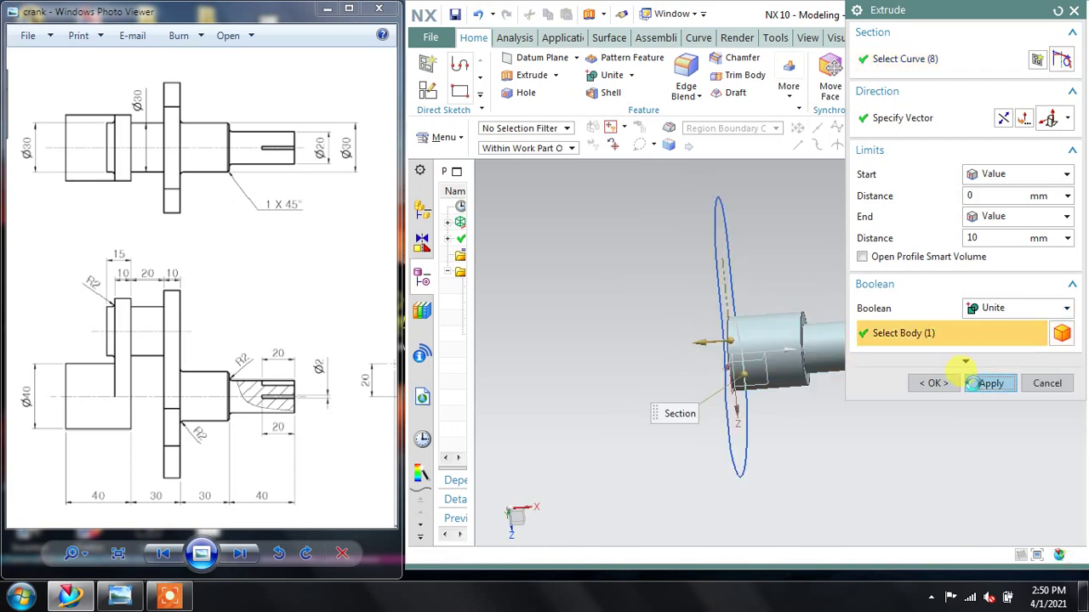
{"action": "left_click", "coordinate": [1047, 383]}
{"action": "mouse_move", "coordinate": [904, 382]}
{"action": "middle_mouse_down"}
{"action": "mouse_move", "coordinate": [875, 304]}
{"action": "mouse_move", "coordinate": [887, 330]}
{"action": "mouse_move", "coordinate": [812, 311]}
{"action": "mouse_move", "coordinate": [916, 332]}
{"action": "mouse_move", "coordinate": [859, 289]}
{"action": "middle_mouse_up"}
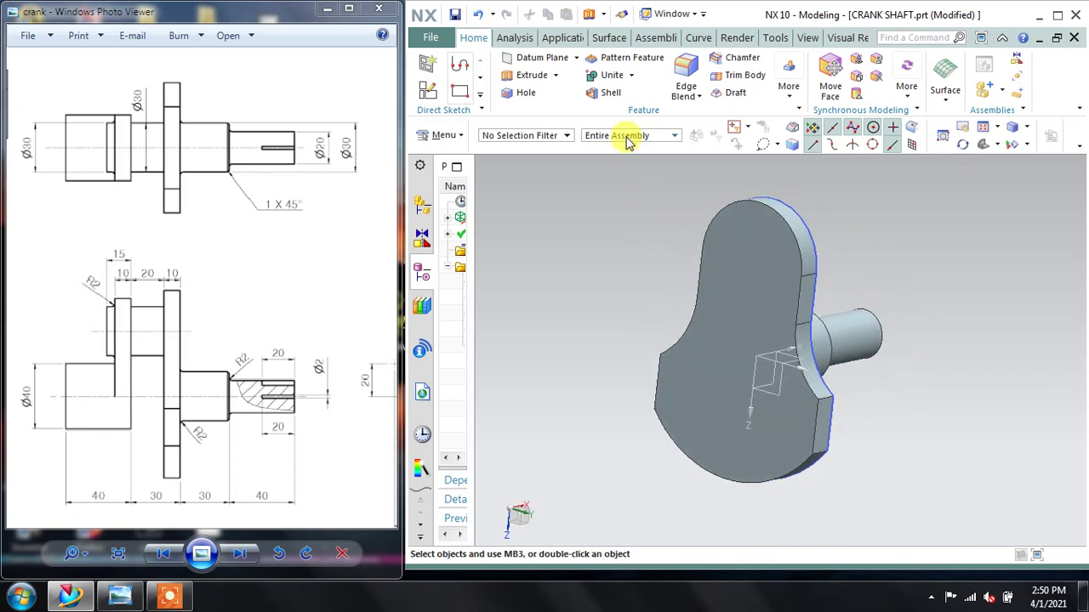
Step: Start a new sketch on the crank plate face, checking the reference drawing
{"action": "left_click", "coordinate": [430, 64]}
{"action": "left_click", "coordinate": [741, 236]}
{"action": "left_click", "coordinate": [978, 255]}
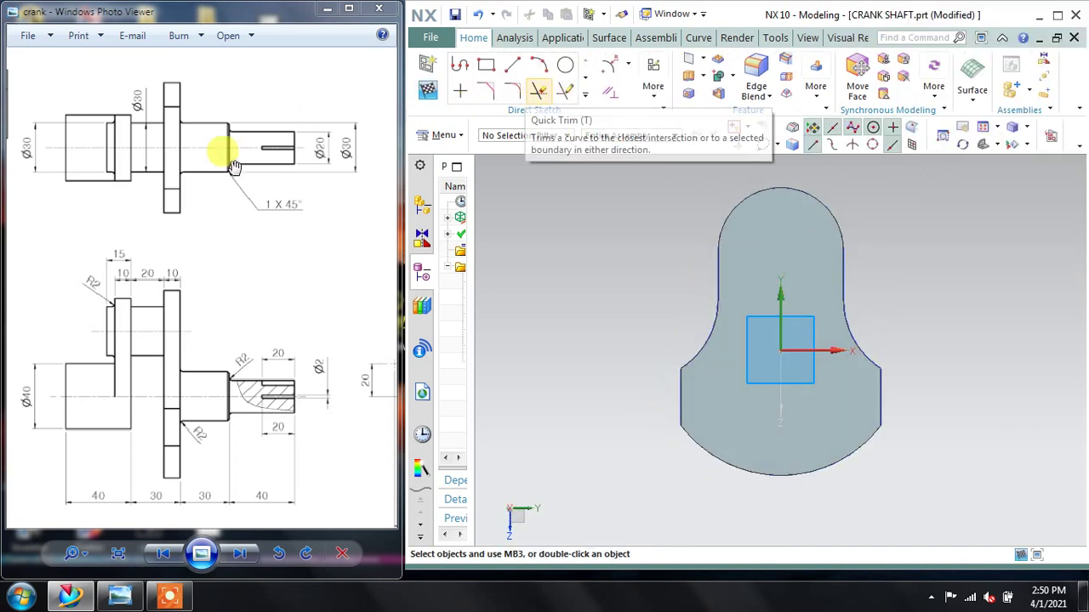
{"action": "left_click_drag", "start_coordinate": [139, 221], "coordinate": [181, 226]}
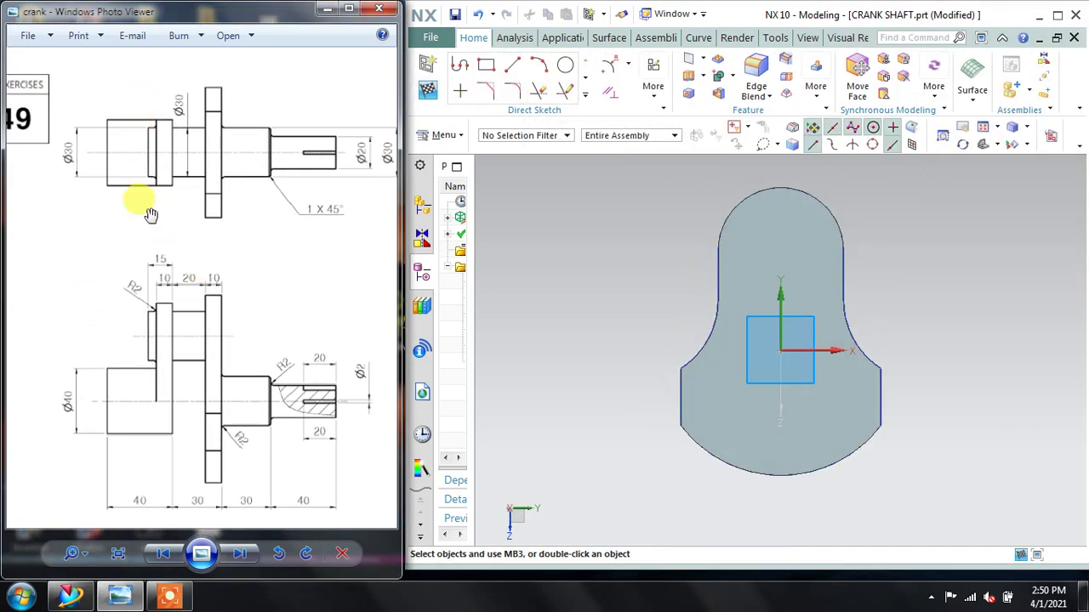
{"action": "scroll", "coordinate": [173, 255], "scroll_direction": "down", "scroll_amount": 1}
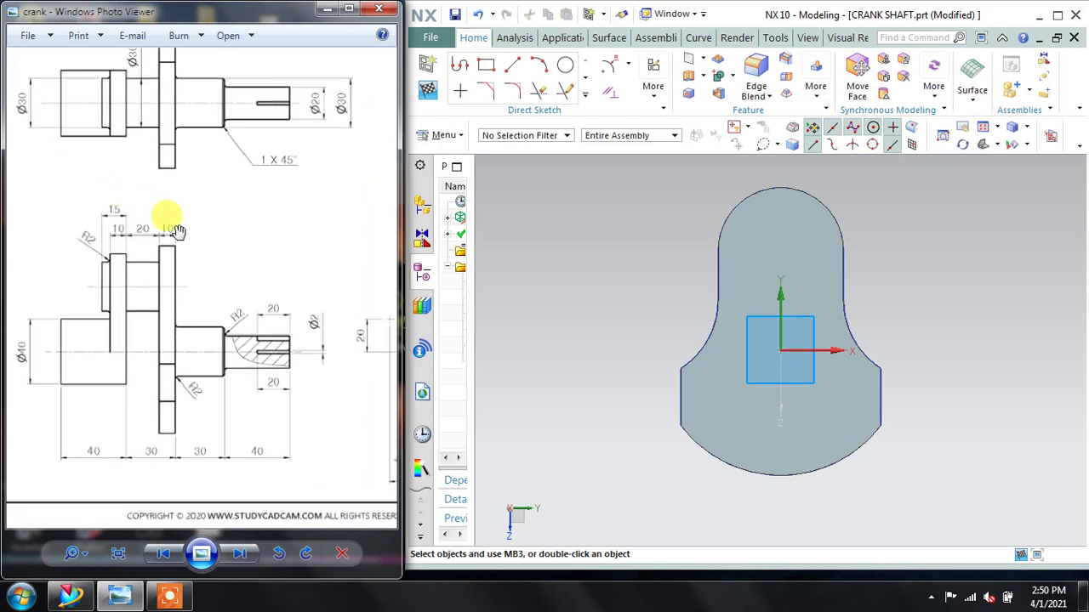
{"action": "scroll", "coordinate": [279, 190], "scroll_direction": "down", "scroll_amount": 1}
{"action": "scroll", "coordinate": [267, 134], "scroll_direction": "down", "scroll_amount": 1}
{"action": "scroll", "coordinate": [326, 88], "scroll_direction": "up", "scroll_amount": 3}
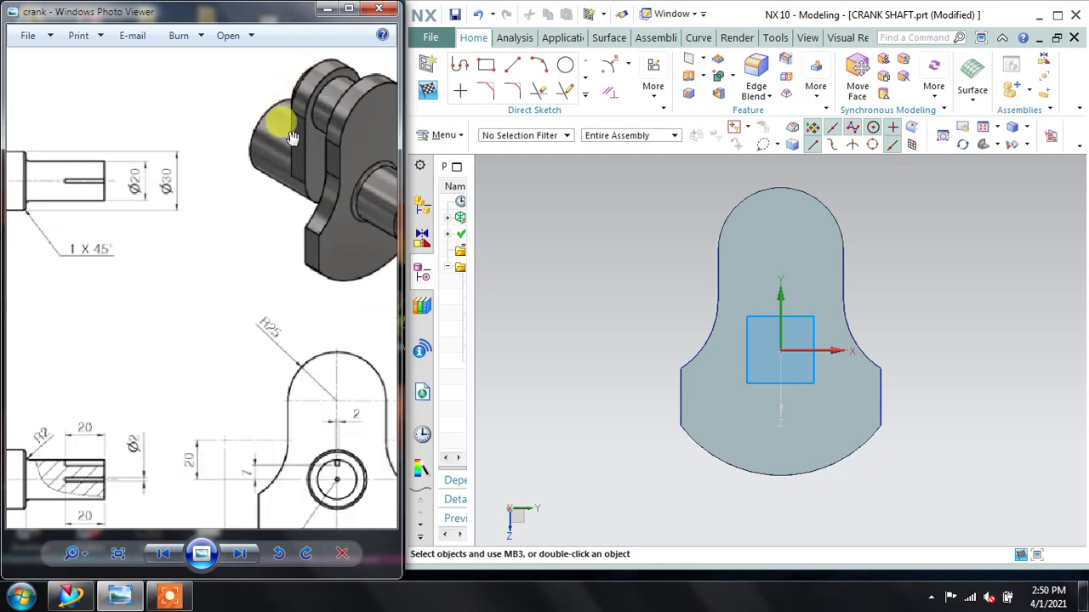
{"action": "scroll", "coordinate": [271, 153], "scroll_direction": "down", "scroll_amount": 1}
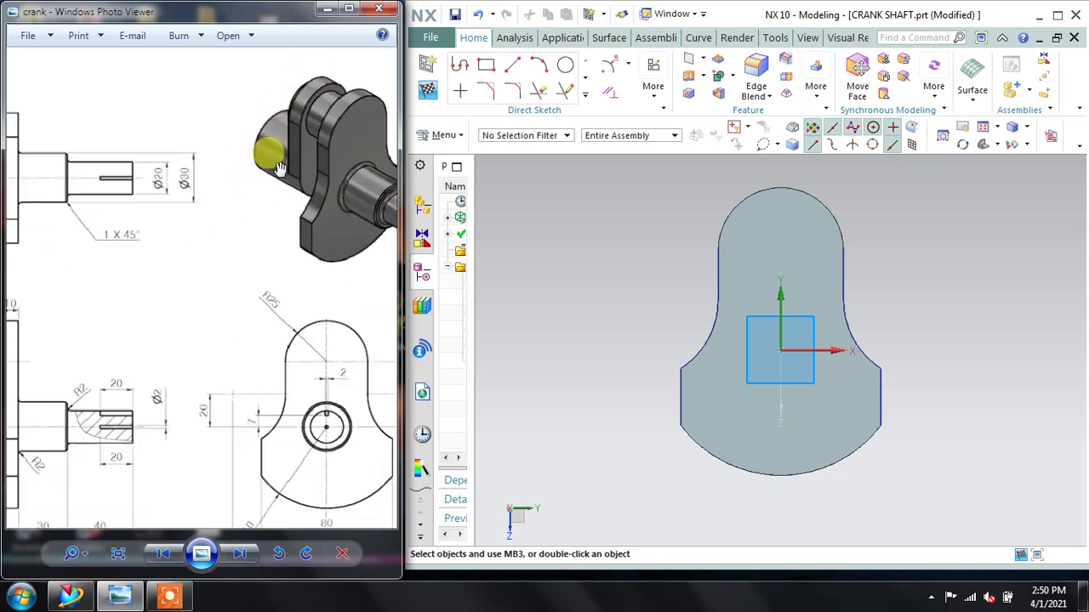
{"action": "scroll", "coordinate": [270, 157], "scroll_direction": "down", "scroll_amount": 1}
{"action": "scroll", "coordinate": [101, 298], "scroll_direction": "up", "scroll_amount": 1}
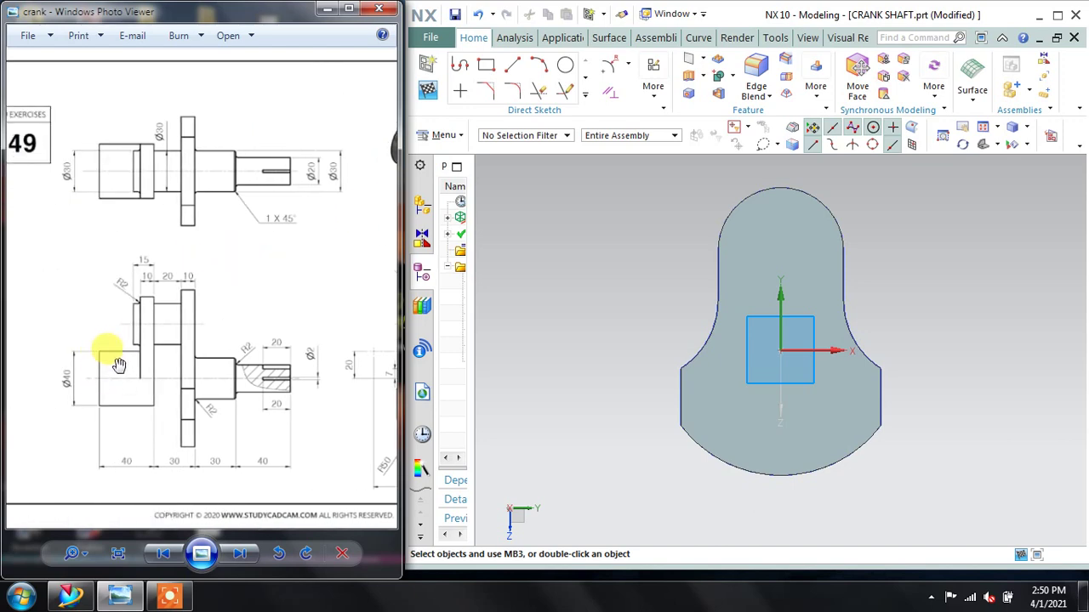
{"action": "scroll", "coordinate": [154, 162], "scroll_direction": "up", "scroll_amount": 1}
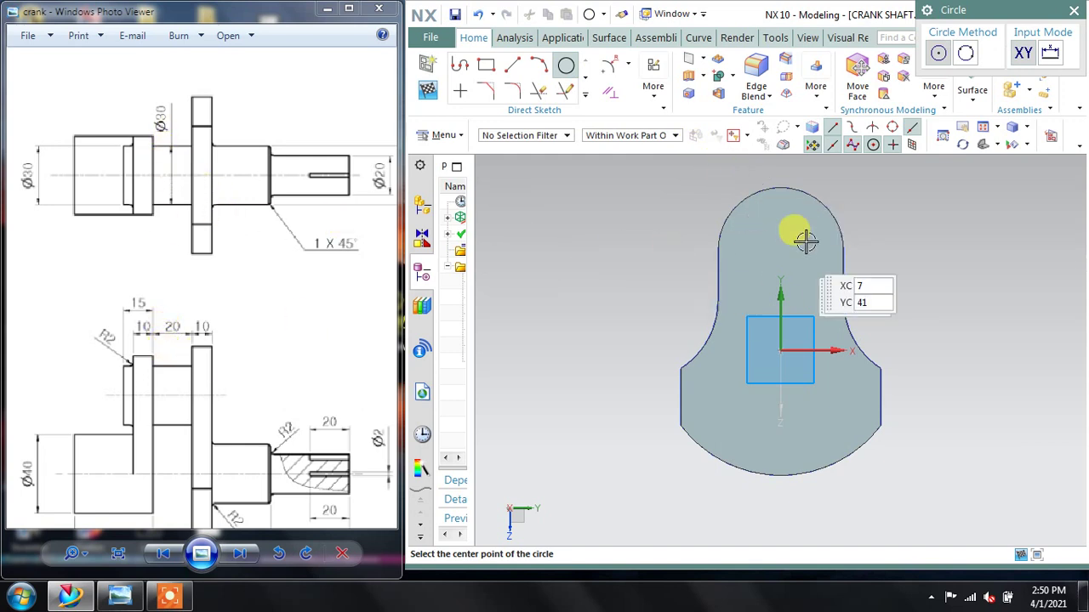
Step: Draw a 30 mm circle centred on the upper arc and finish the sketch
{"action": "left_click", "coordinate": [780, 249]}
{"action": "type", "text": "30"}
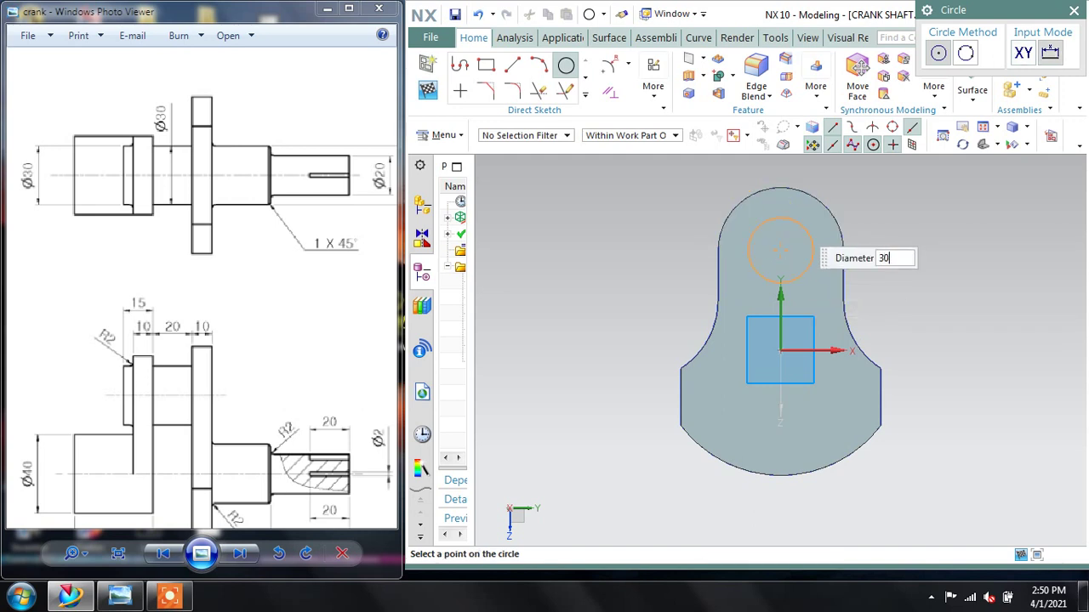
{"action": "key", "text": "Return"}
{"action": "left_click", "coordinate": [427, 65]}
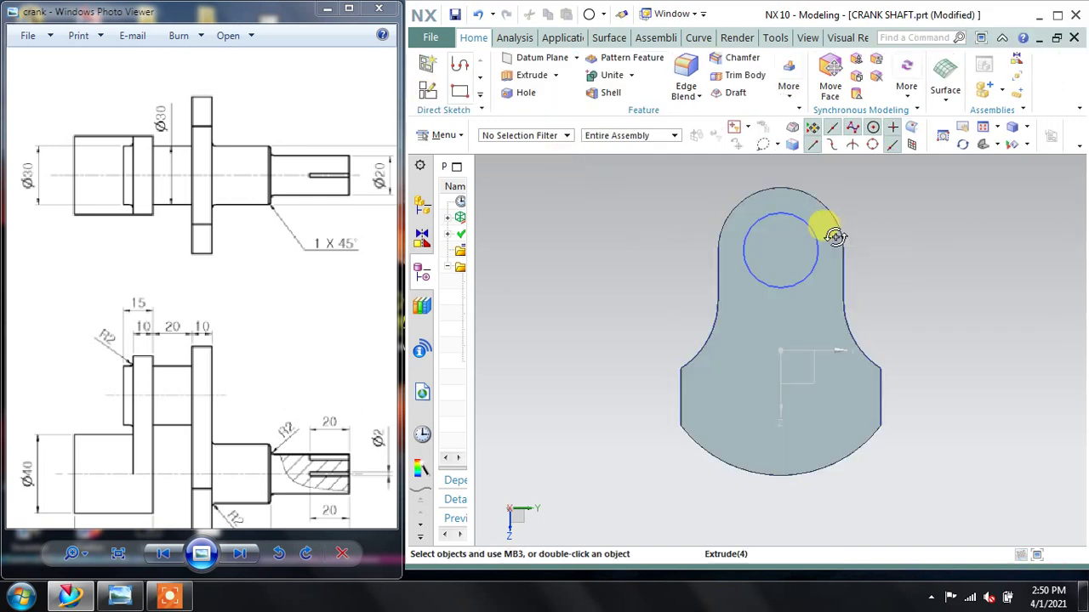
{"action": "middle_click_drag", "start_coordinate": [834, 237], "coordinate": [795, 248]}
Step: Extrude the 30 mm circle from 0 to 20 mm, united with the crank body
{"action": "key", "text": "x"}
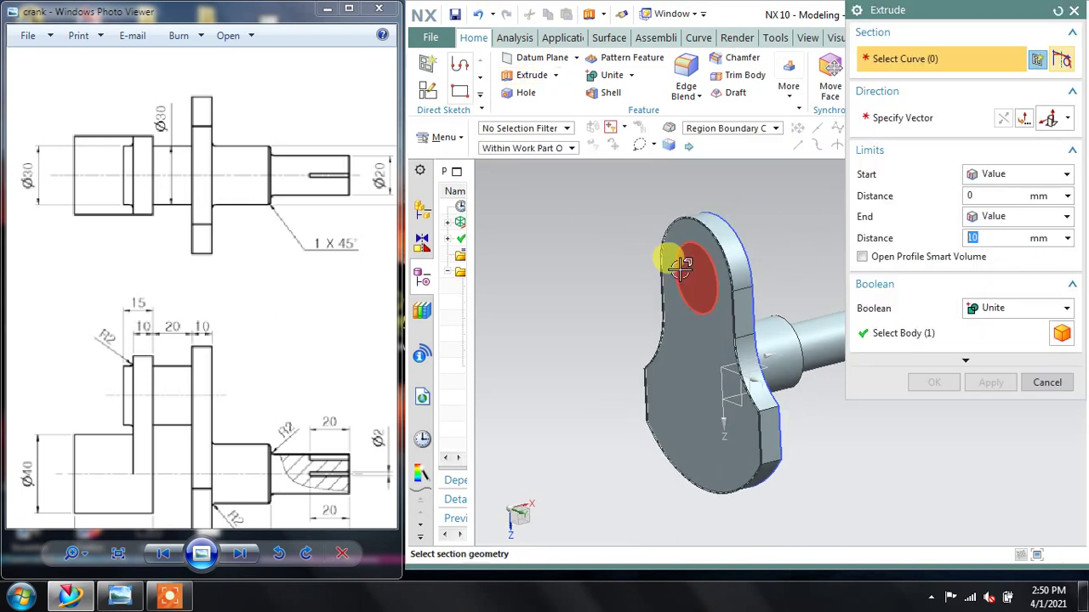
{"action": "left_click", "coordinate": [658, 291]}
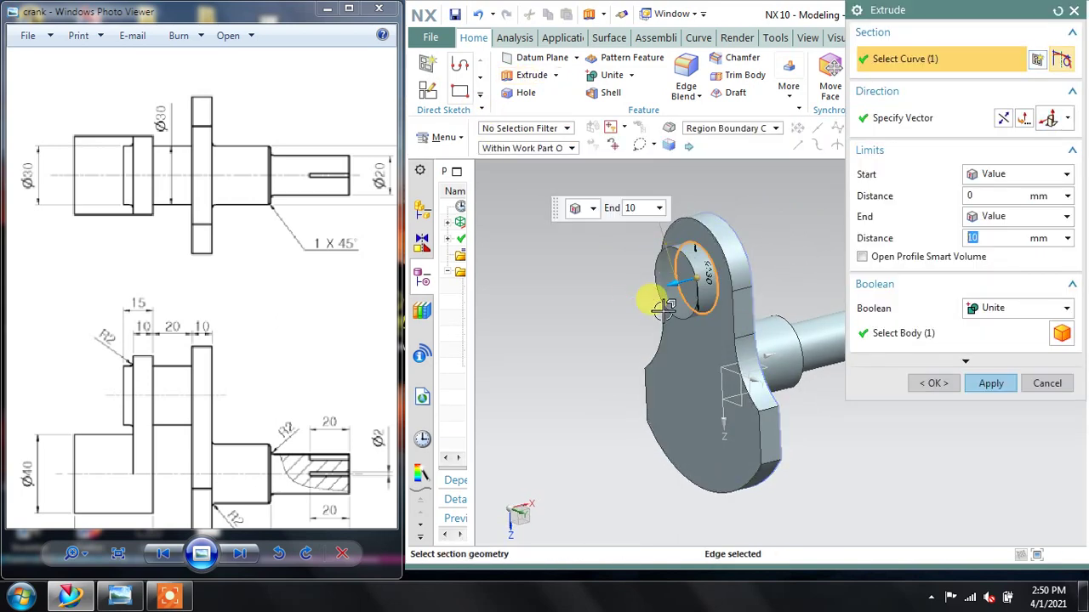
{"action": "left_click", "coordinate": [717, 136]}
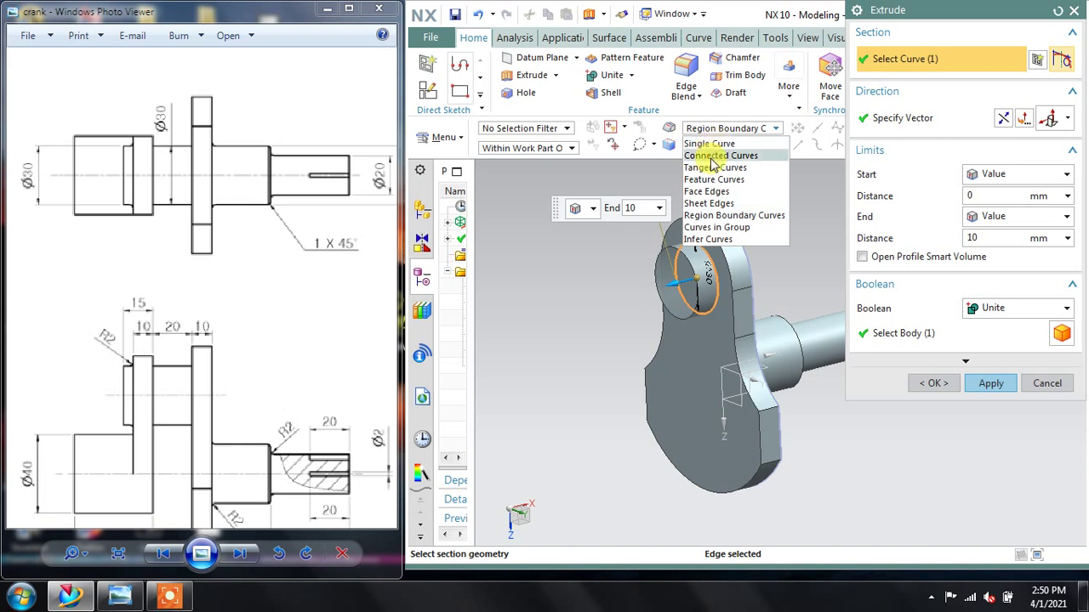
{"action": "left_click", "coordinate": [805, 291]}
{"action": "type", "text": "30"}
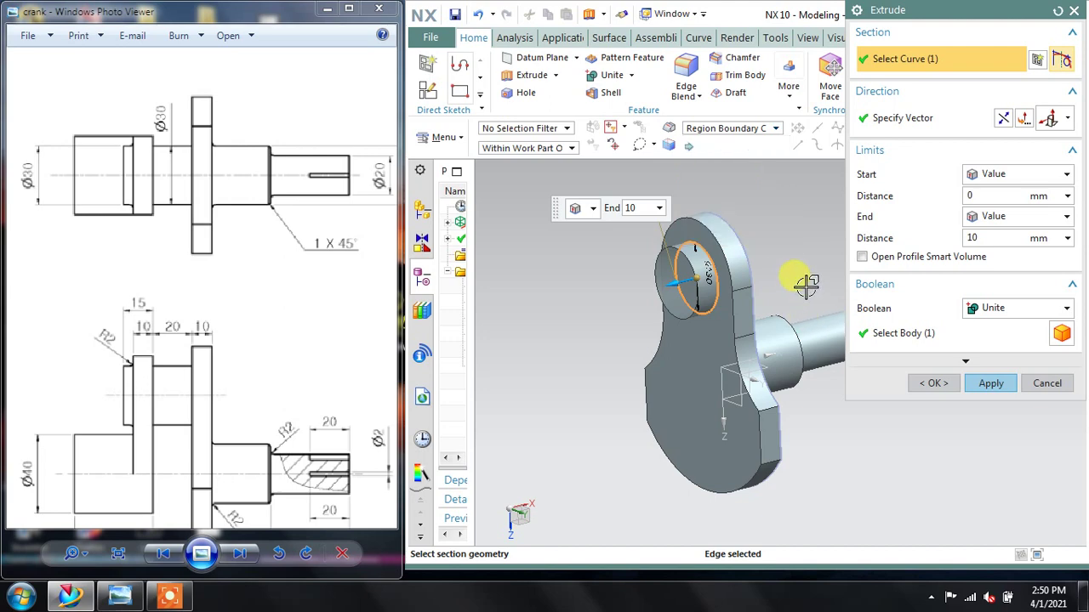
{"action": "left_click", "coordinate": [934, 334]}
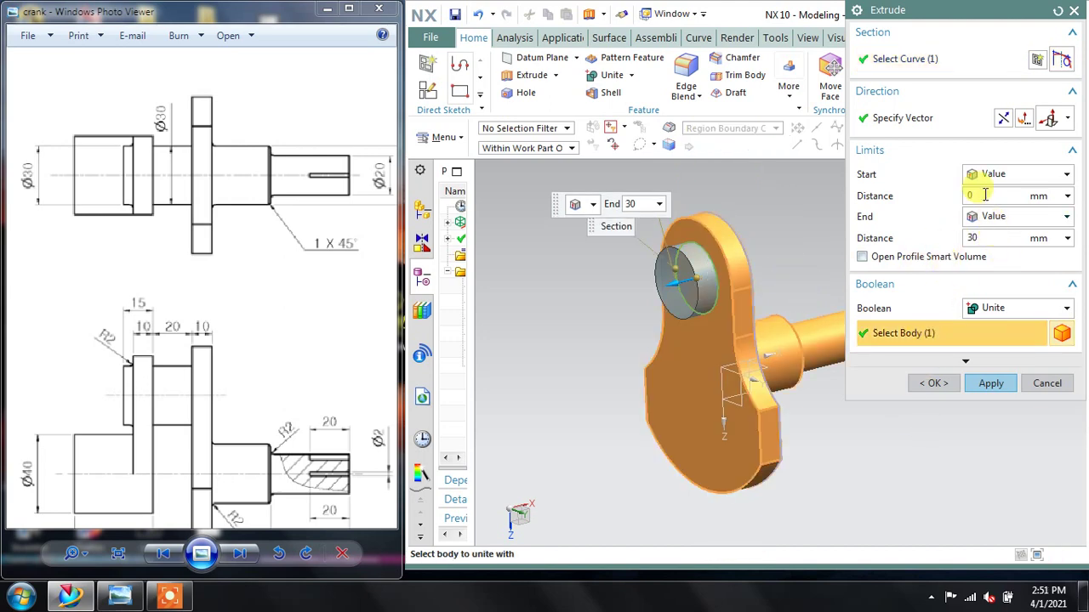
{"action": "key", "text": "Return"}
{"action": "left_click", "coordinate": [991, 383]}
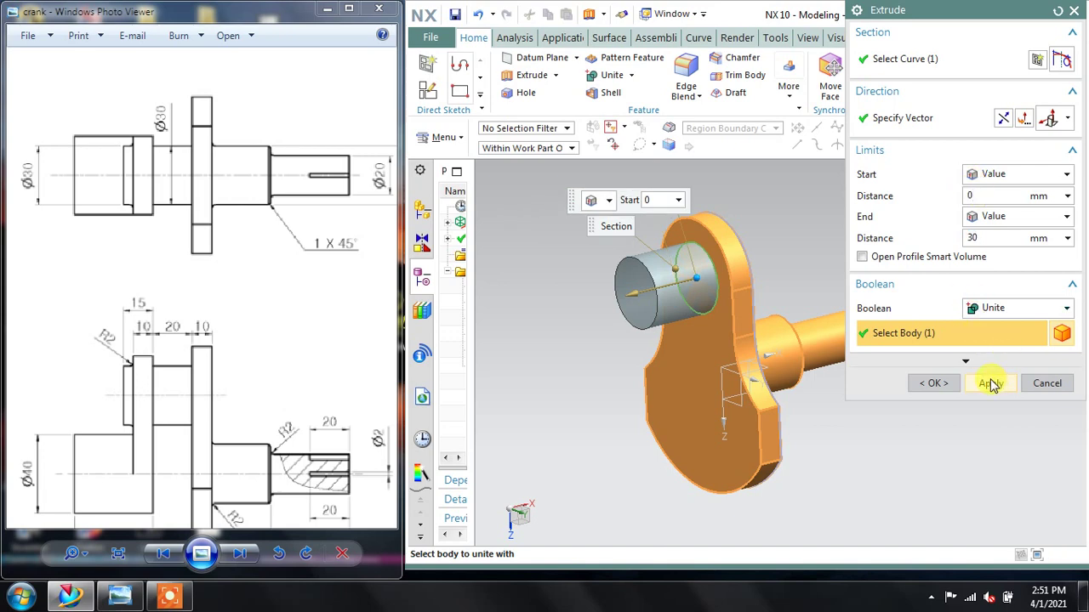
{"action": "left_click", "coordinate": [969, 238]}
{"action": "type", "text": "20"}
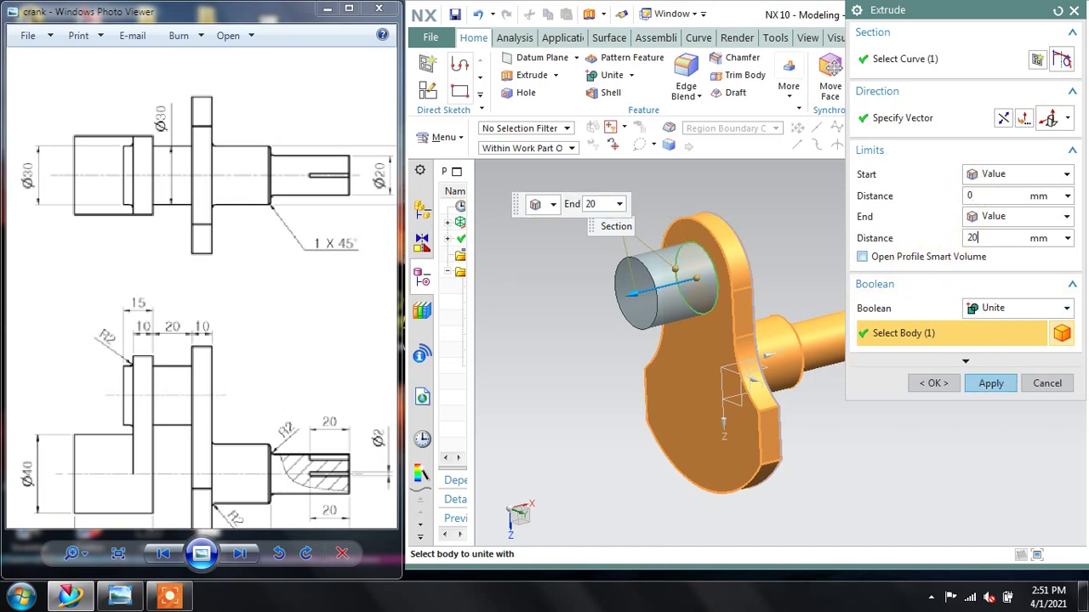
{"action": "key", "text": "Return"}
{"action": "left_click", "coordinate": [991, 384]}
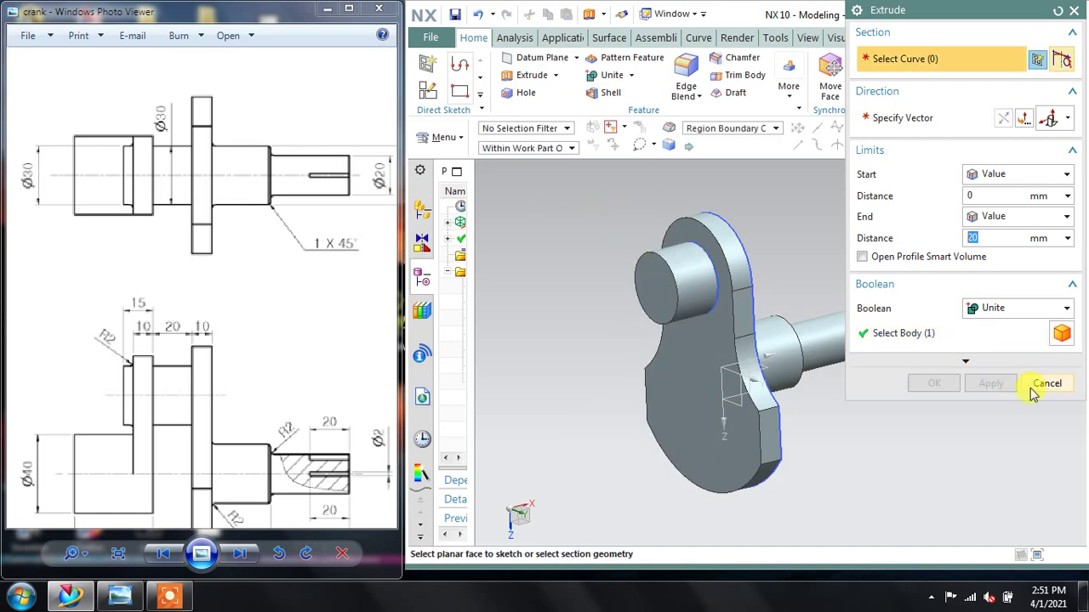
{"action": "left_click", "coordinate": [1045, 383]}
Step: Hide the sketch curves and orbit to face the pin end
{"action": "middle_click_drag", "start_coordinate": [899, 304], "coordinate": [699, 254]}
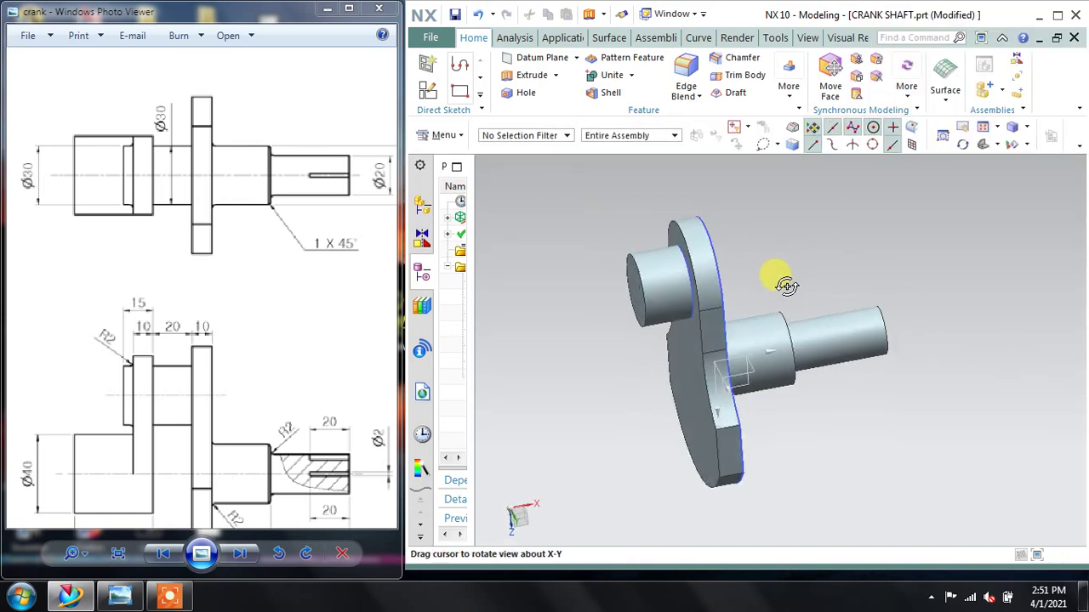
{"action": "right_click", "coordinate": [699, 254]}
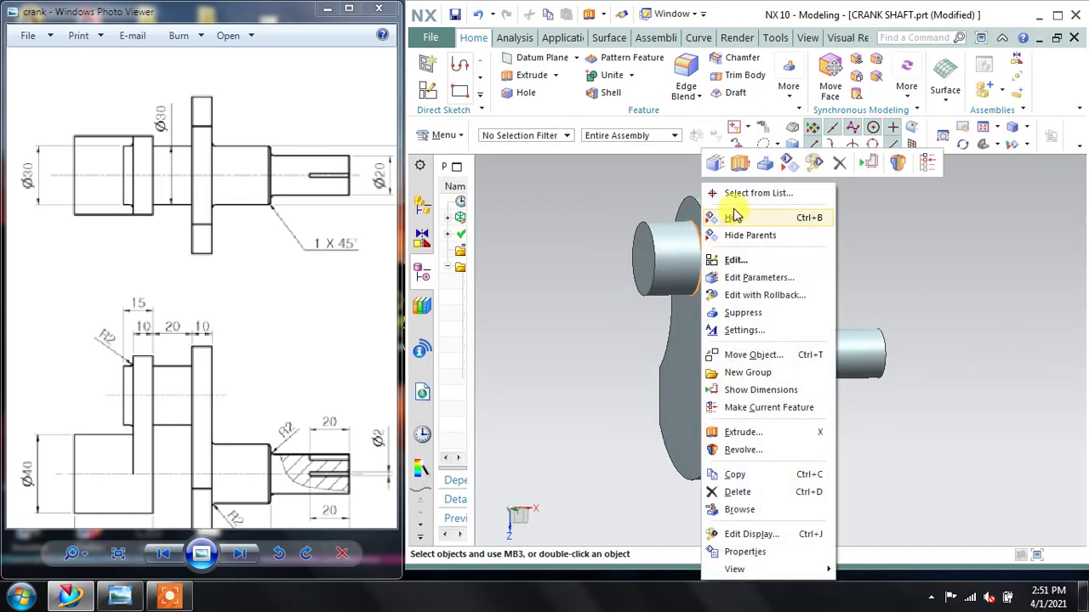
{"action": "left_click", "coordinate": [737, 221]}
{"action": "right_click", "coordinate": [724, 204]}
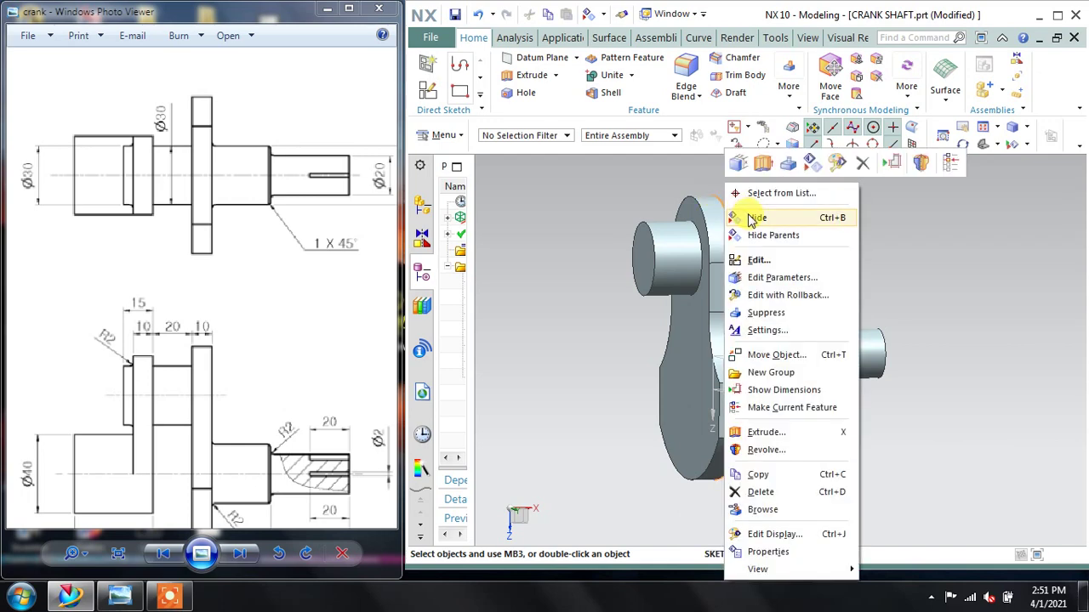
{"action": "left_click", "coordinate": [737, 217]}
{"action": "mouse_move", "coordinate": [763, 220]}
{"action": "middle_mouse_down"}
{"action": "mouse_move", "coordinate": [812, 217]}
{"action": "mouse_move", "coordinate": [770, 212]}
{"action": "middle_mouse_up"}
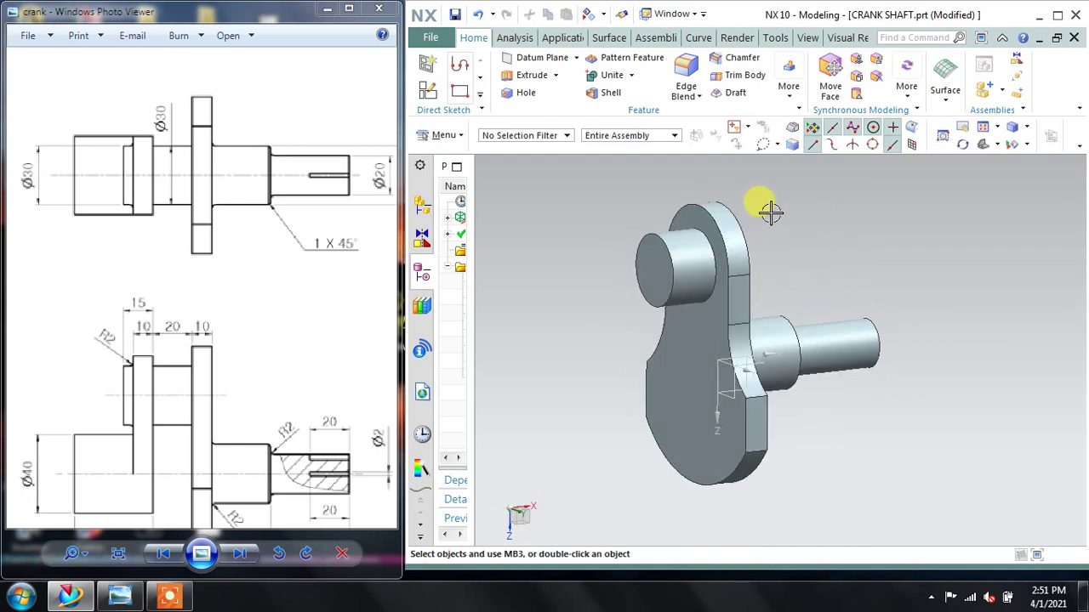
Step: Sketch a circle on the pin end face at the hole centre, dimensioned to 40 mm diameter
{"action": "left_click", "coordinate": [646, 259]}
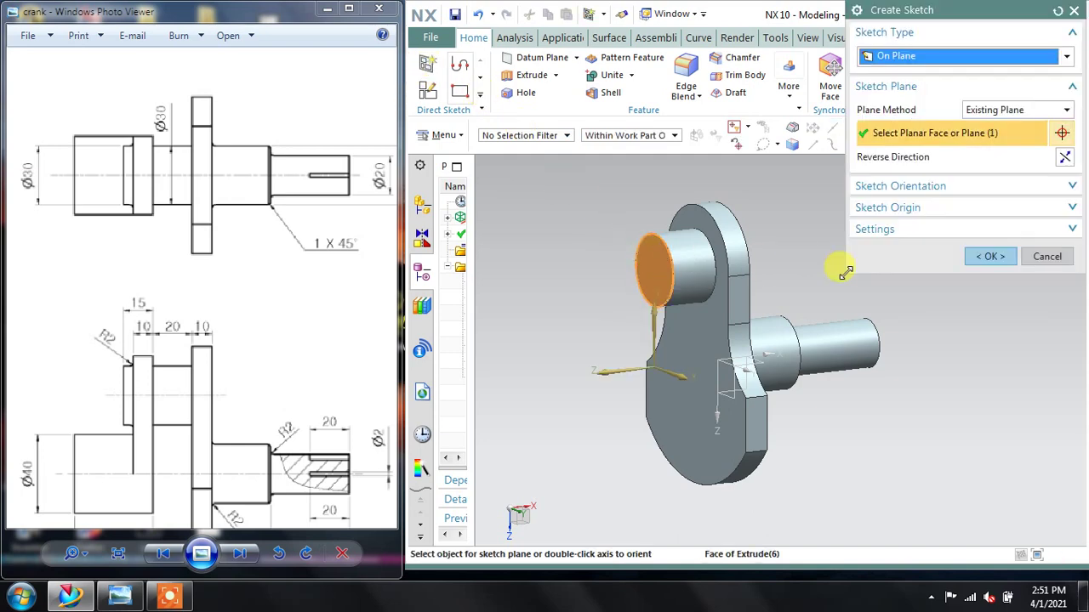
{"action": "left_click", "coordinate": [975, 258]}
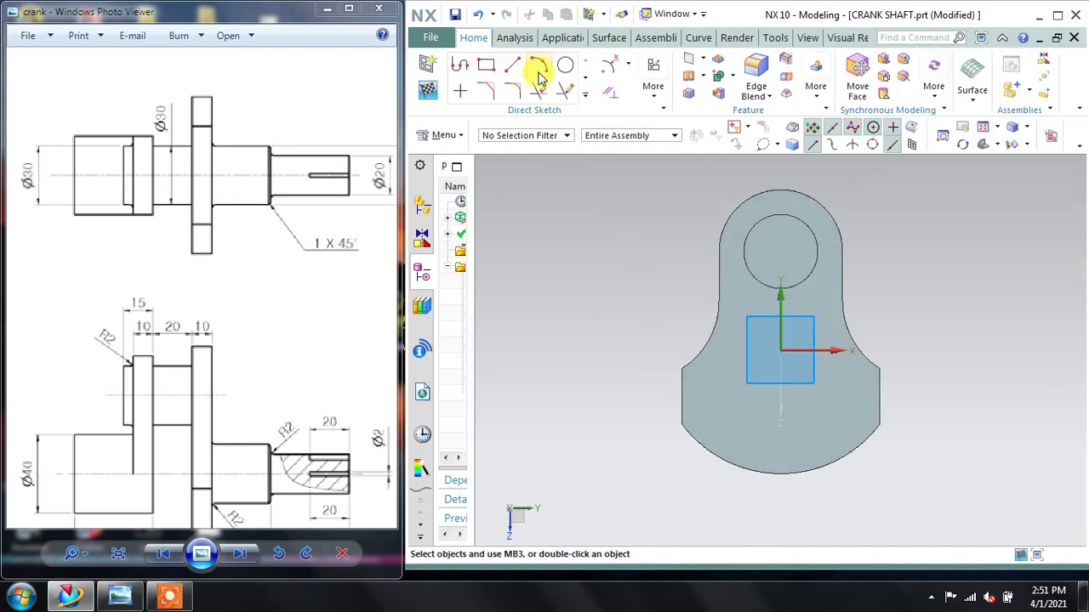
{"action": "left_click", "coordinate": [567, 68]}
{"action": "left_click", "coordinate": [776, 249]}
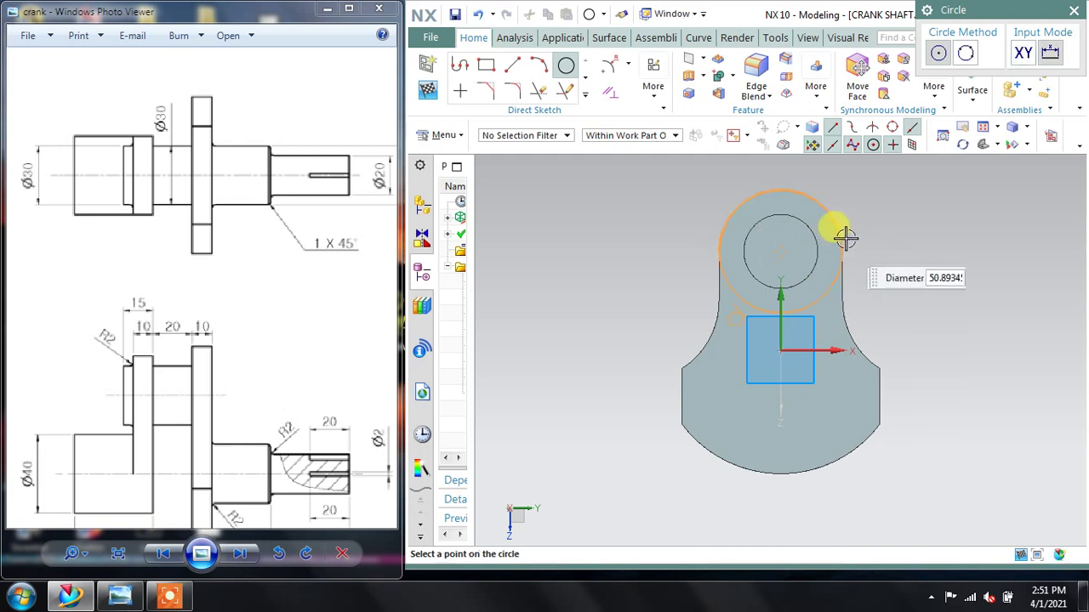
{"action": "left_click", "coordinate": [855, 236]}
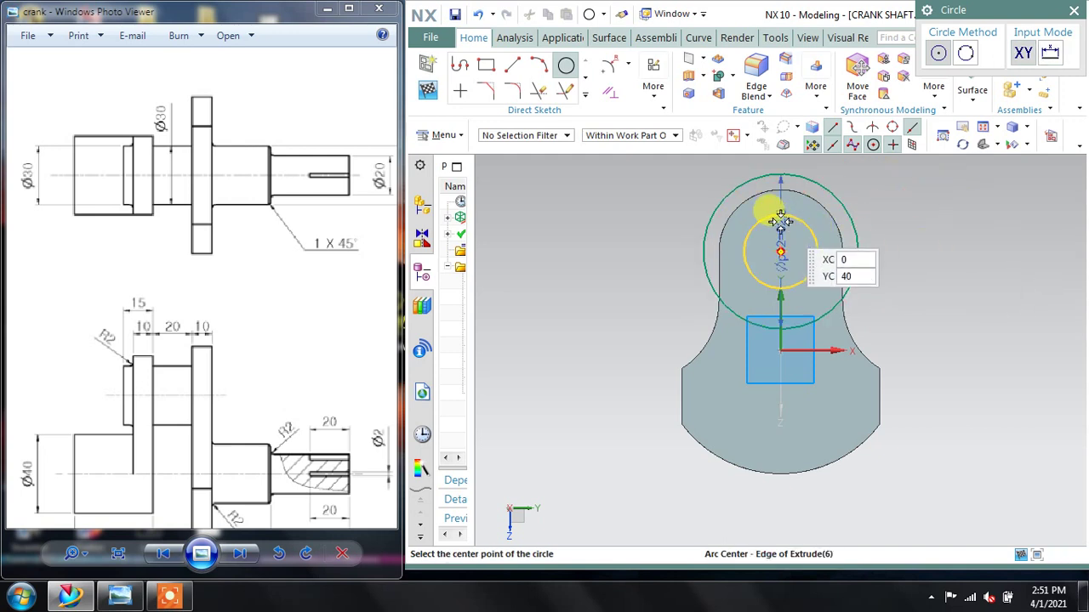
{"action": "key", "text": "Escape"}
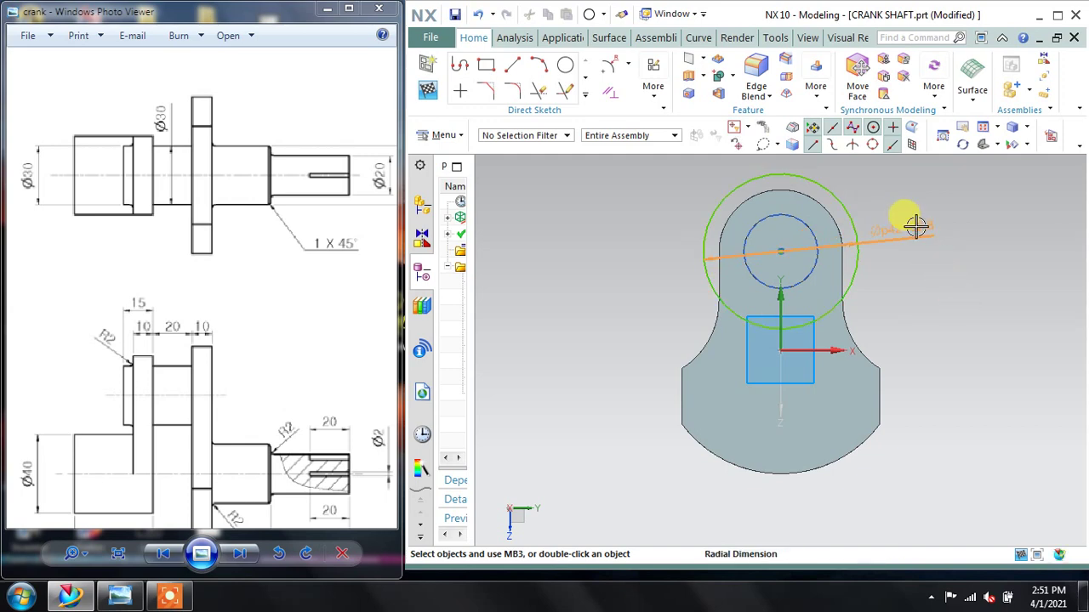
{"action": "double_click", "coordinate": [911, 225]}
{"action": "type", "text": "40"}
{"action": "key", "text": "Return"}
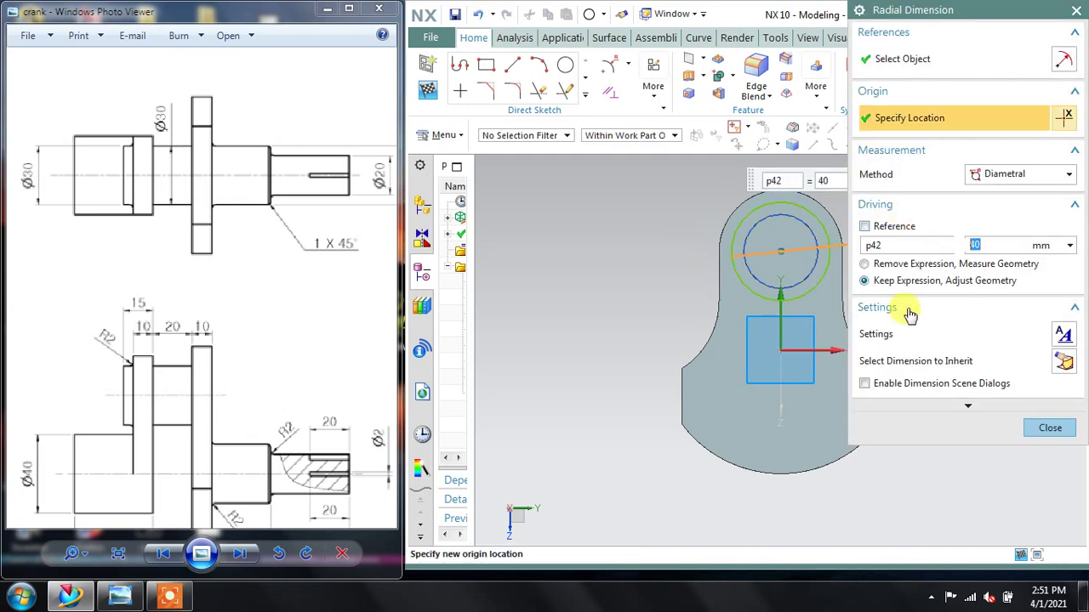
{"action": "left_click", "coordinate": [1048, 428]}
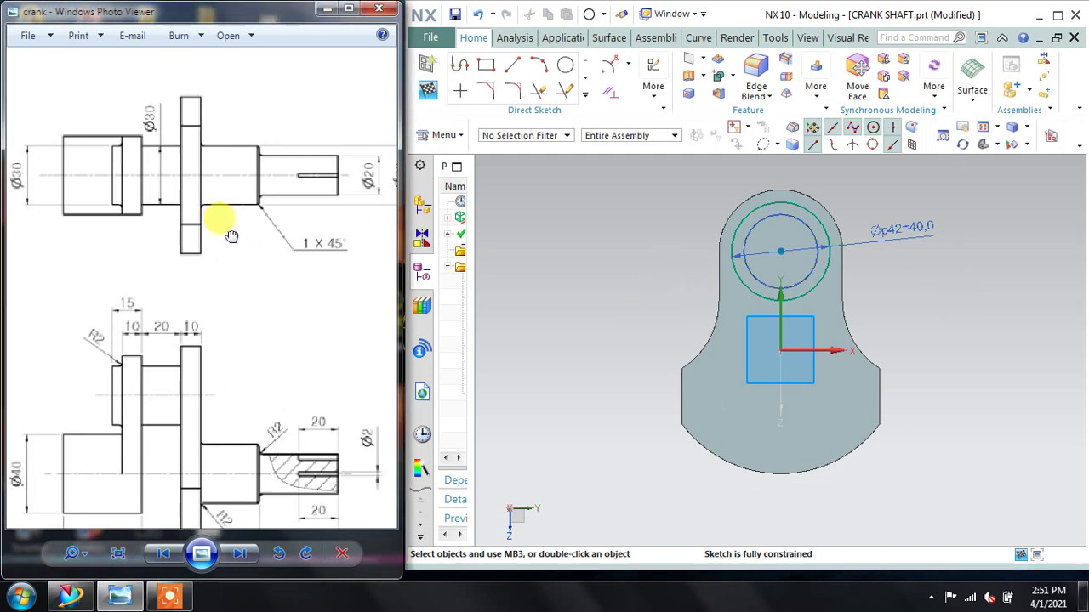
{"action": "scroll", "coordinate": [212, 228], "scroll_direction": "up", "scroll_amount": 2}
{"action": "scroll", "coordinate": [232, 221], "scroll_direction": "down", "scroll_amount": 2}
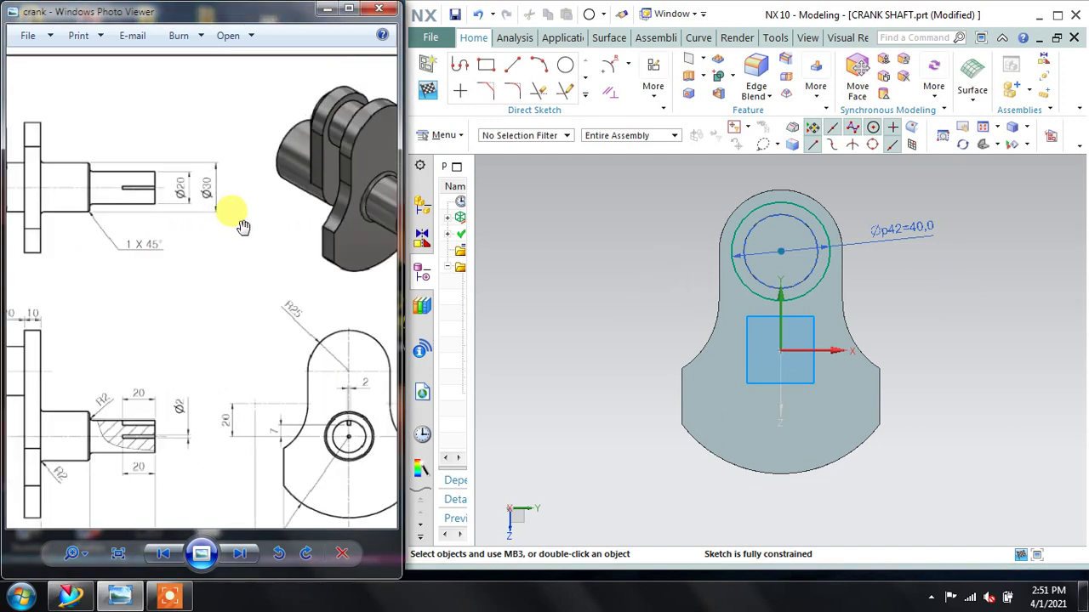
{"action": "scroll", "coordinate": [226, 284], "scroll_direction": "up", "scroll_amount": 1}
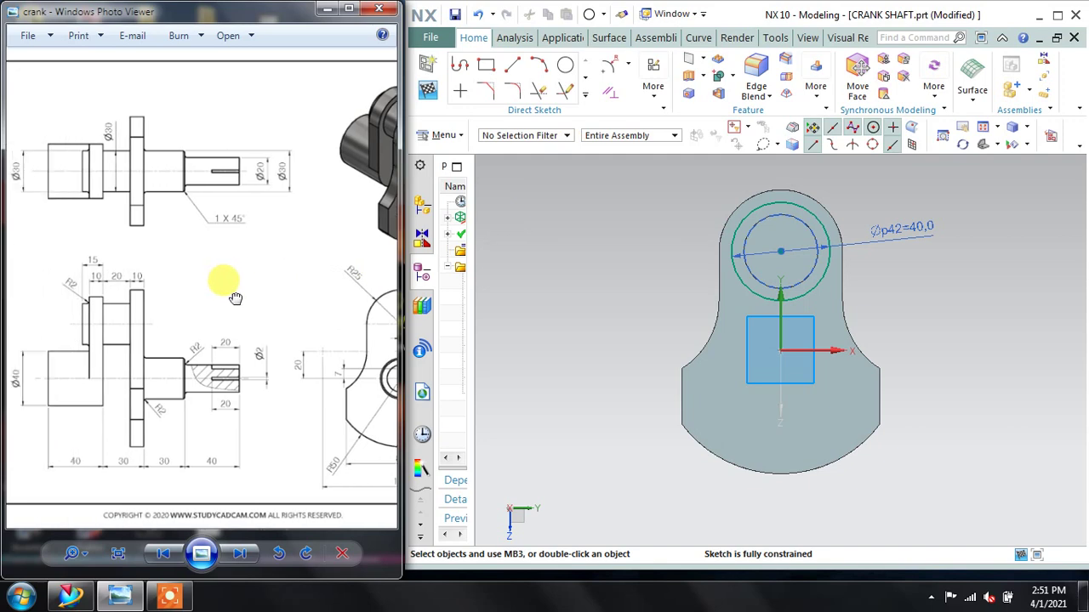
{"action": "scroll", "coordinate": [85, 319], "scroll_direction": "up", "scroll_amount": 1}
{"action": "scroll", "coordinate": [85, 327], "scroll_direction": "up", "scroll_amount": 1}
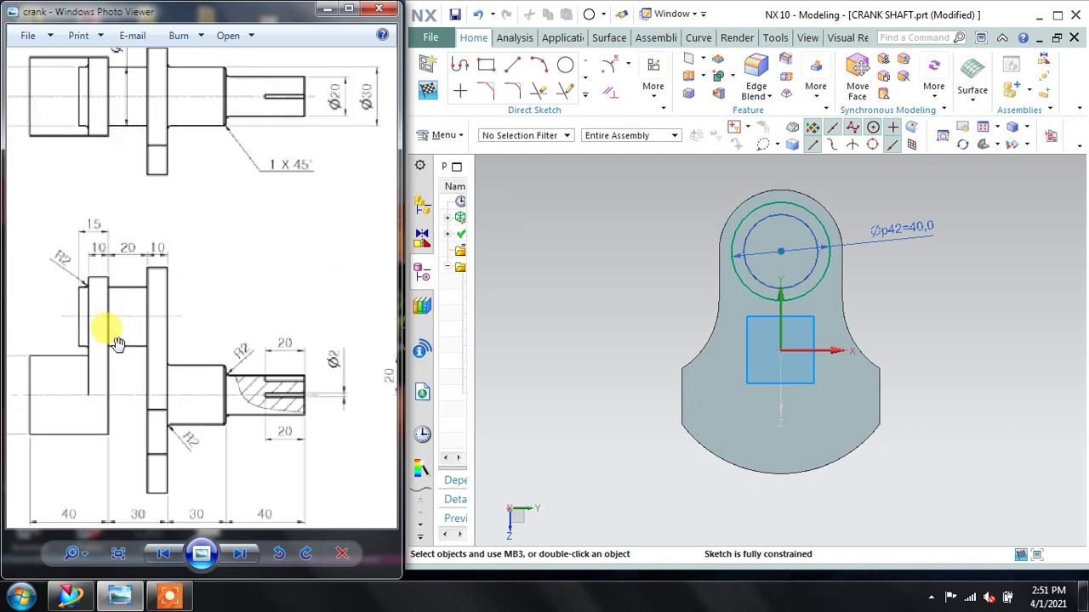
{"action": "scroll", "coordinate": [134, 364], "scroll_direction": "up", "scroll_amount": 1}
{"action": "scroll", "coordinate": [204, 286], "scroll_direction": "down", "scroll_amount": 2}
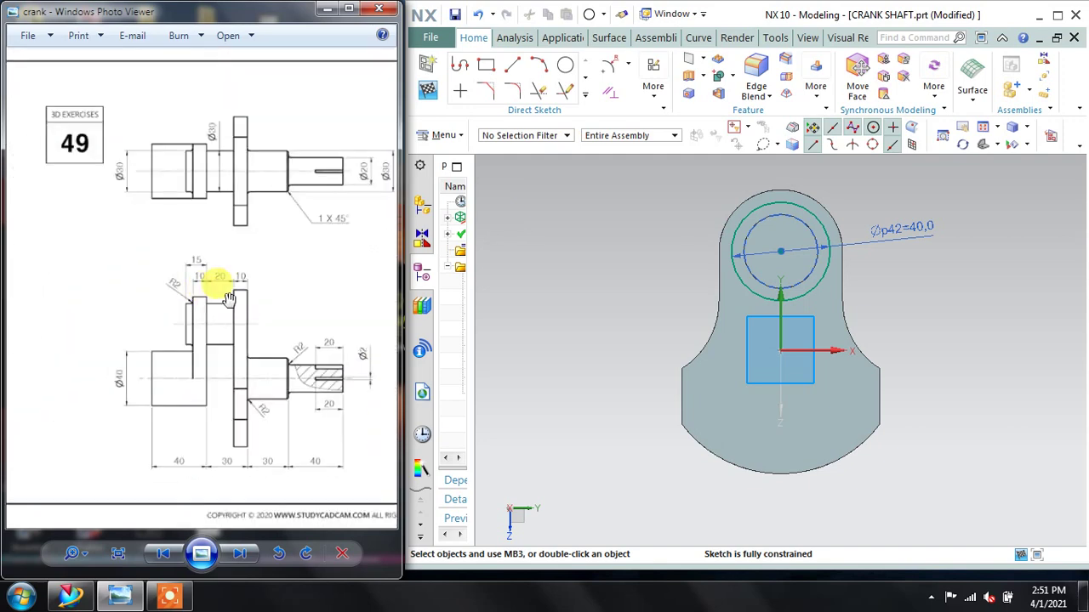
{"action": "scroll", "coordinate": [196, 255], "scroll_direction": "up", "scroll_amount": 1}
{"action": "left_click_drag", "start_coordinate": [179, 339], "coordinate": [73, 336]}
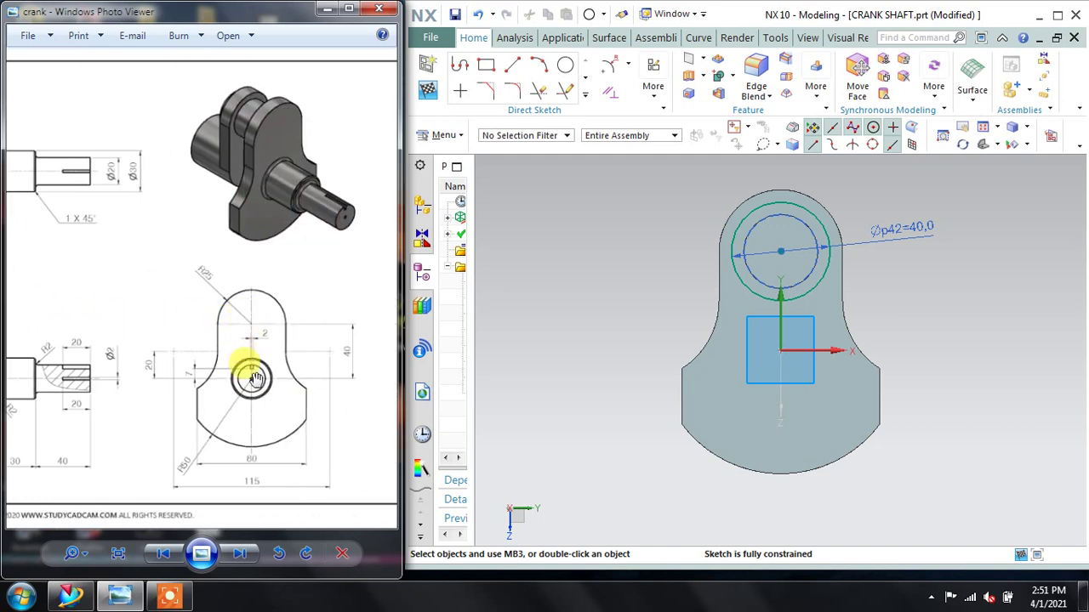
{"action": "left_click_drag", "start_coordinate": [329, 344], "coordinate": [184, 333]}
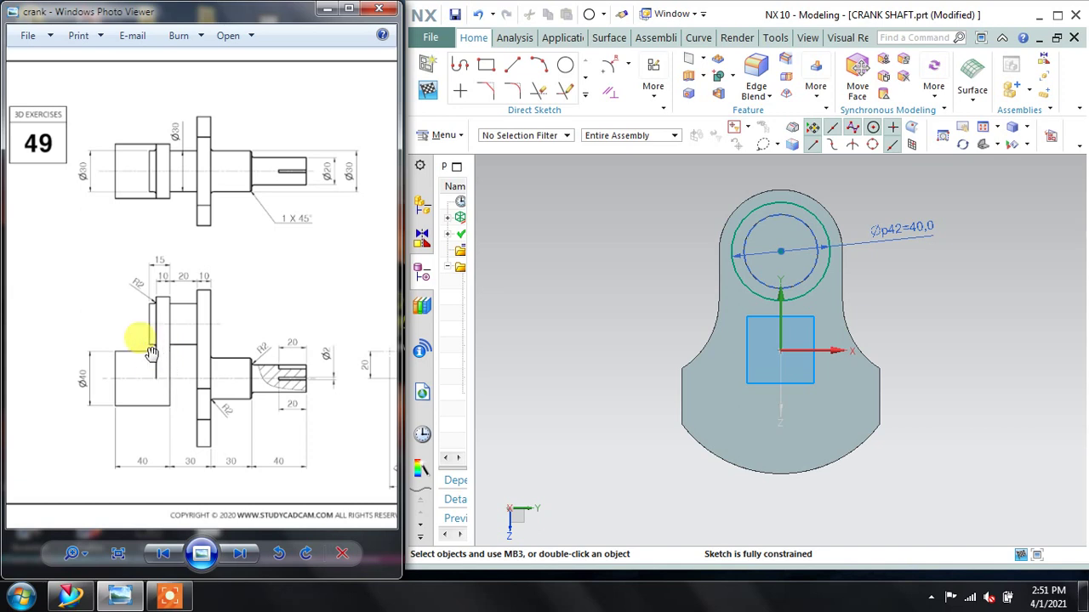
{"action": "middle_click_drag", "start_coordinate": [920, 336], "coordinate": [879, 300], "text": "shift"}
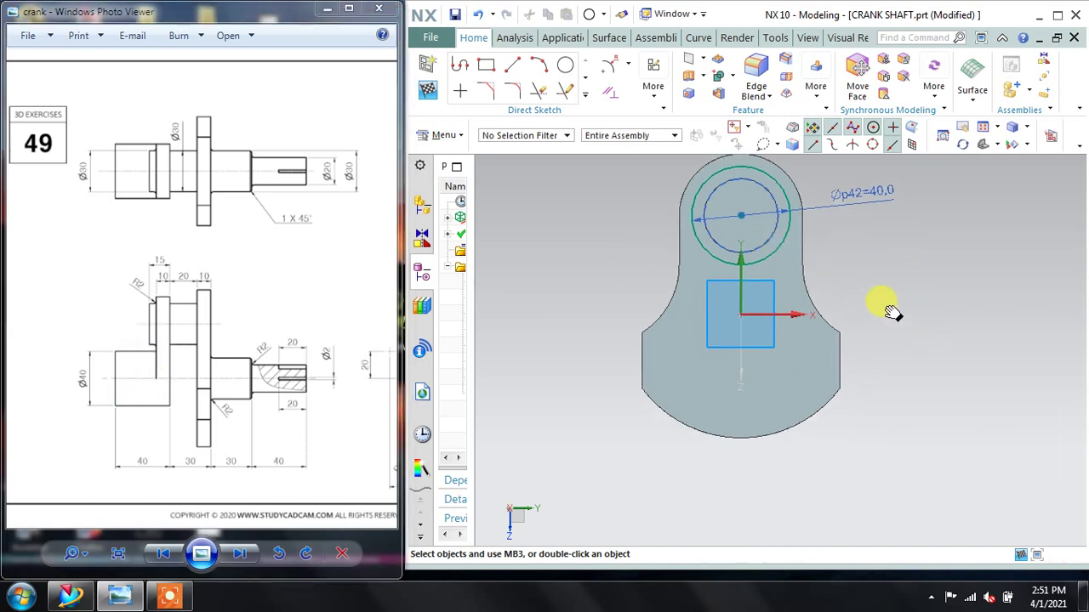
Step: Add a vertical 40 mm linear dimension from the circle centre to the origin, then undo it
{"action": "left_click", "coordinate": [628, 68]}
{"action": "left_click", "coordinate": [651, 171]}
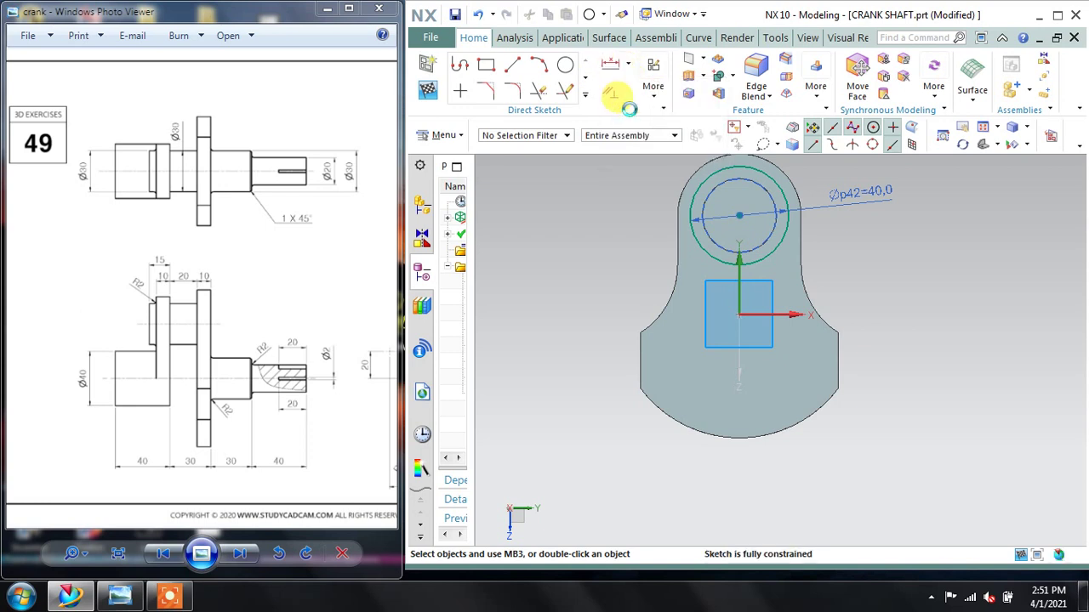
{"action": "left_click", "coordinate": [737, 214]}
{"action": "left_click", "coordinate": [739, 315]}
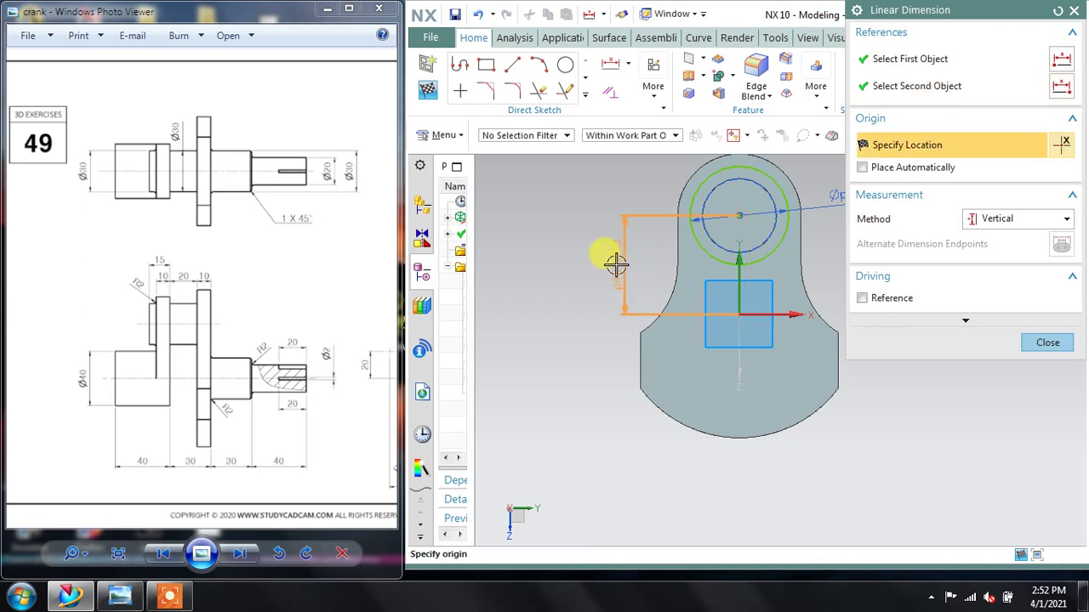
{"action": "left_click", "coordinate": [616, 265]}
{"action": "left_click", "coordinate": [1045, 342]}
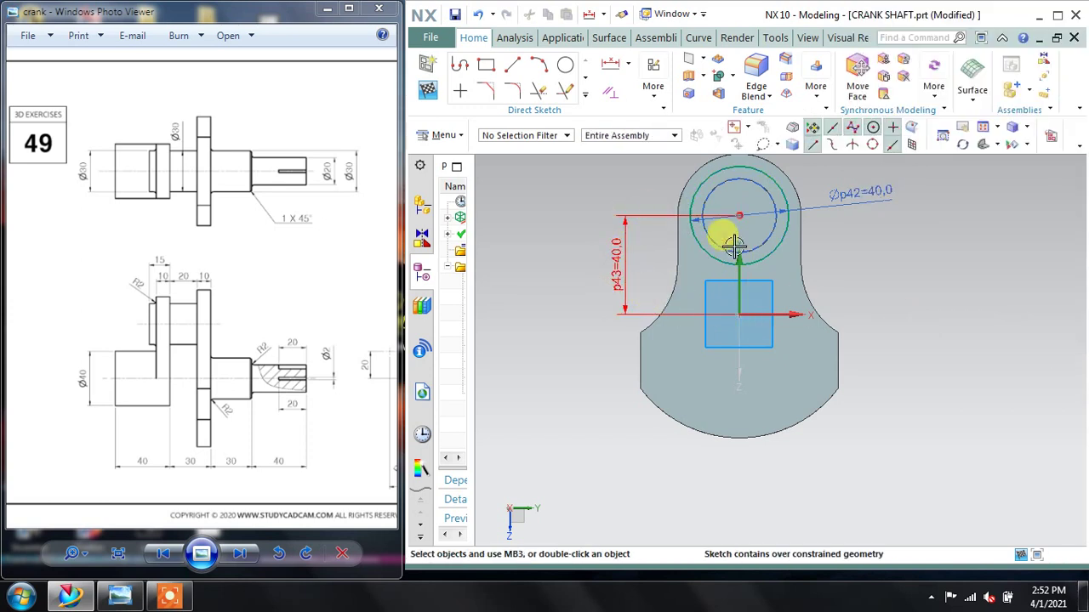
{"action": "key", "text": "ctrl+z"}
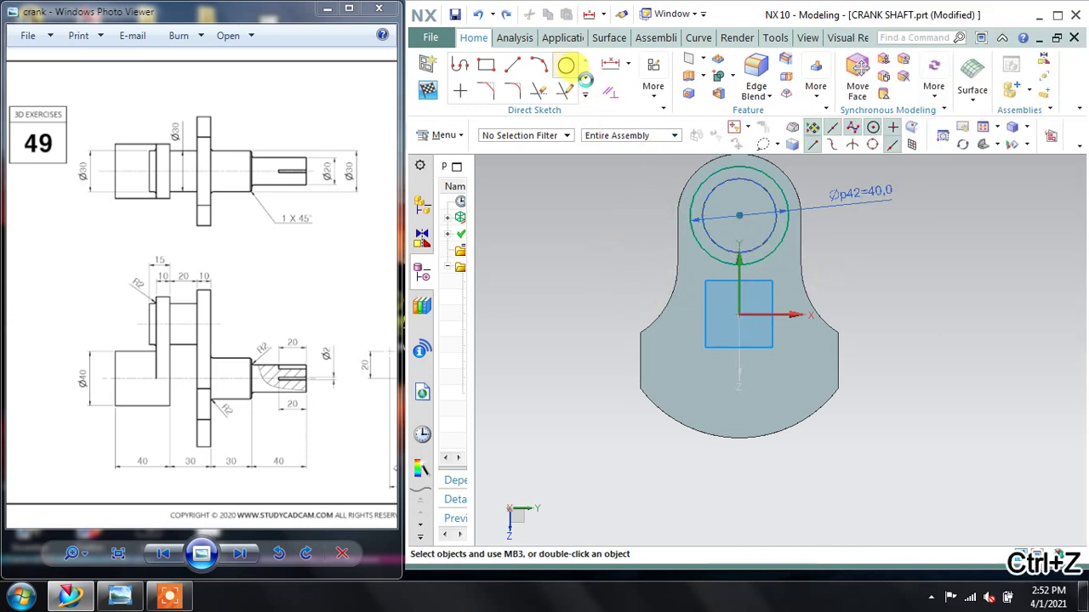
{"action": "left_click", "coordinate": [565, 65]}
Step: Draw a second 40 mm circle just below the origin
{"action": "scroll", "coordinate": [733, 313], "scroll_direction": "up", "scroll_amount": 1}
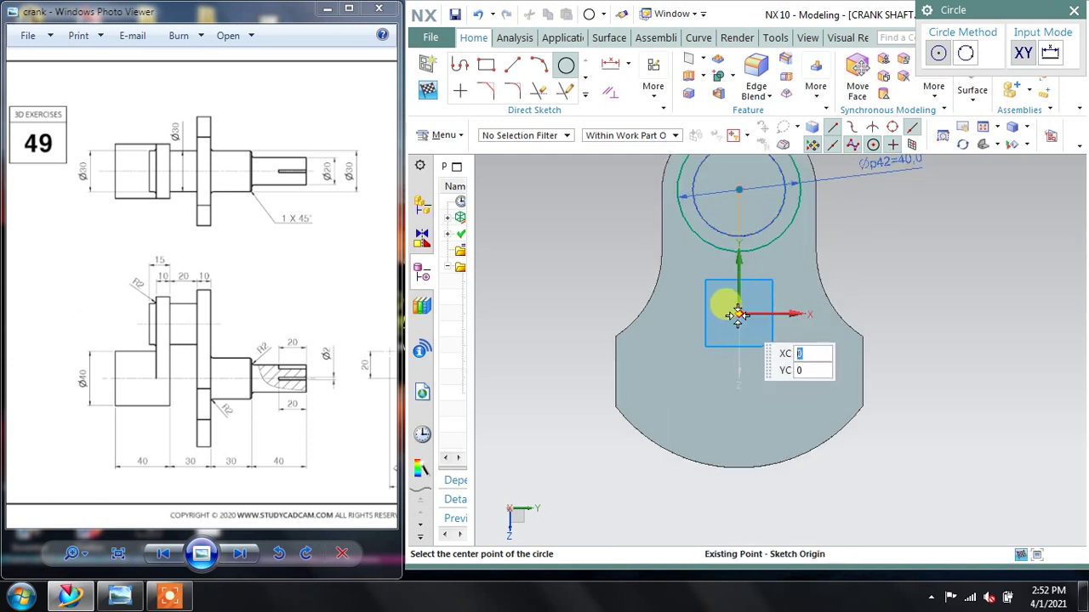
{"action": "left_click", "coordinate": [737, 374]}
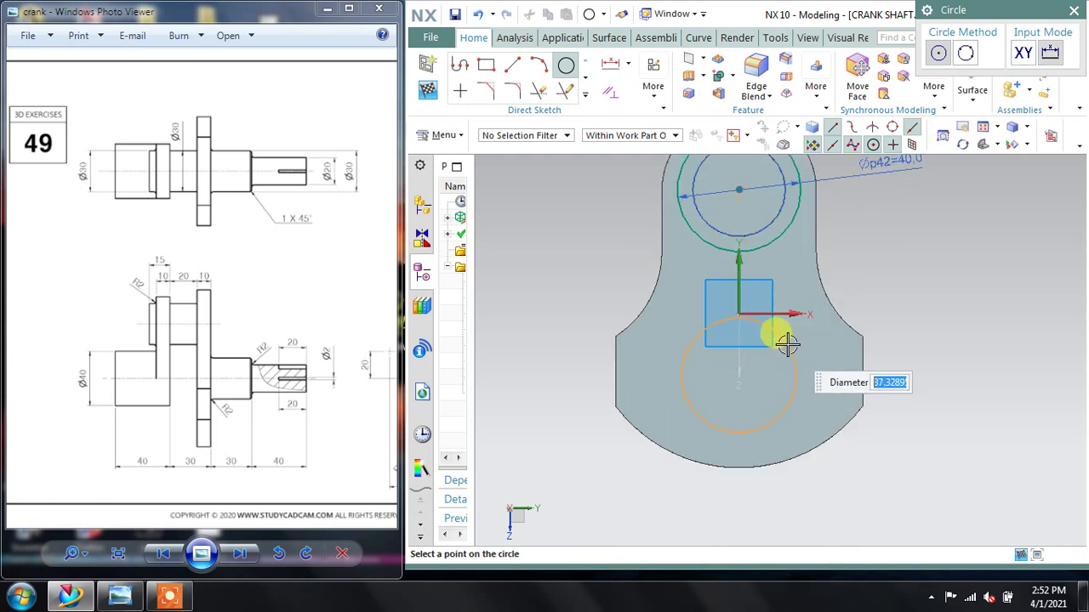
{"action": "left_click", "coordinate": [774, 333]}
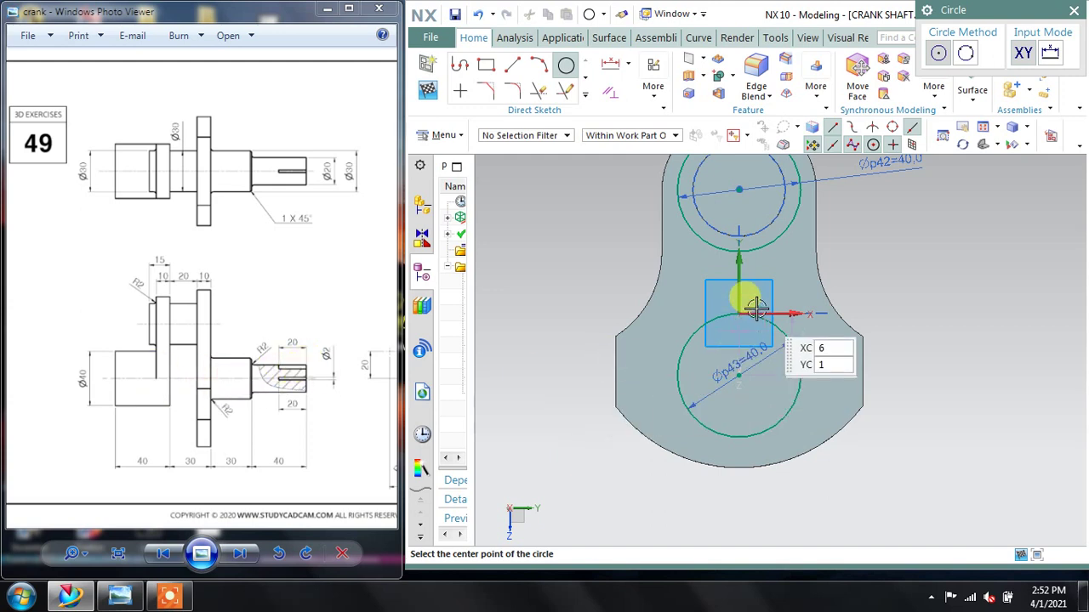
{"action": "left_click", "coordinate": [1073, 10]}
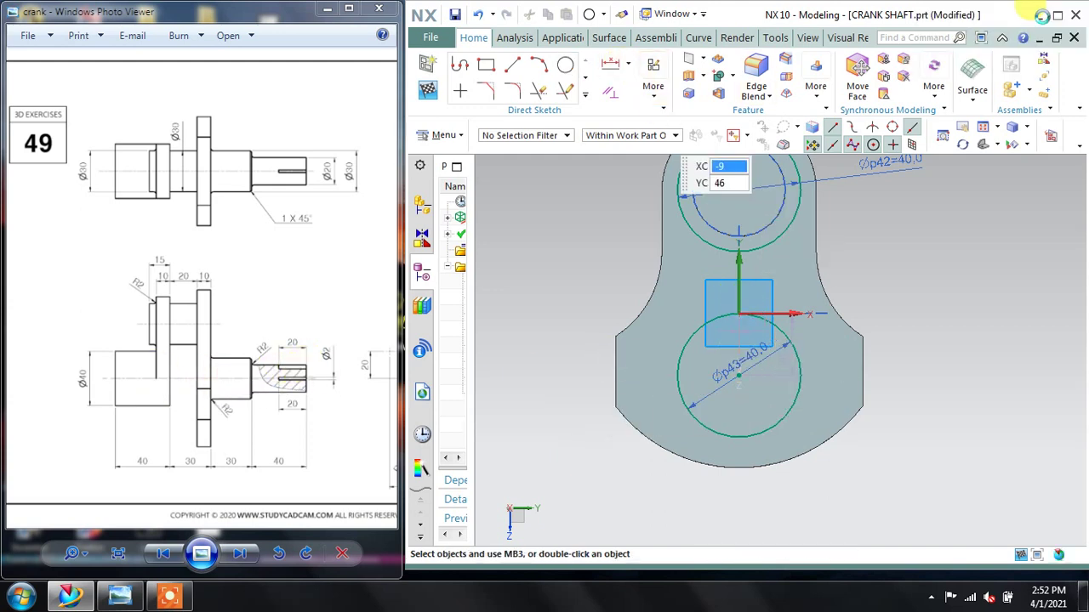
Step: Constrain the new circle's centre coincident with the sketch origin
{"action": "left_click", "coordinate": [605, 91]}
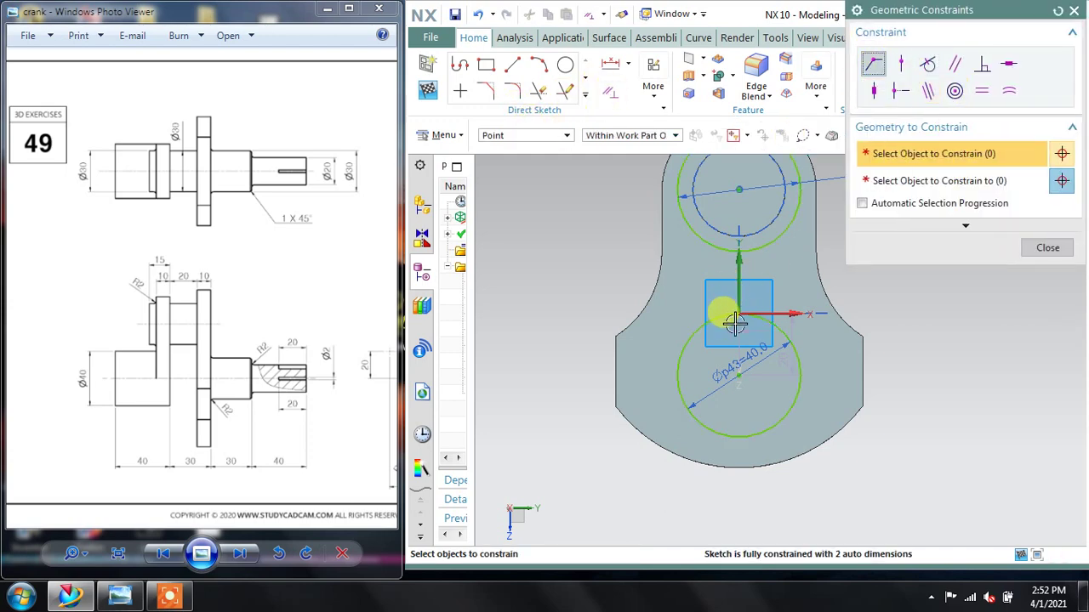
{"action": "scroll", "coordinate": [736, 314], "scroll_direction": "down", "scroll_amount": 3}
{"action": "scroll", "coordinate": [735, 316], "scroll_direction": "down", "scroll_amount": 3}
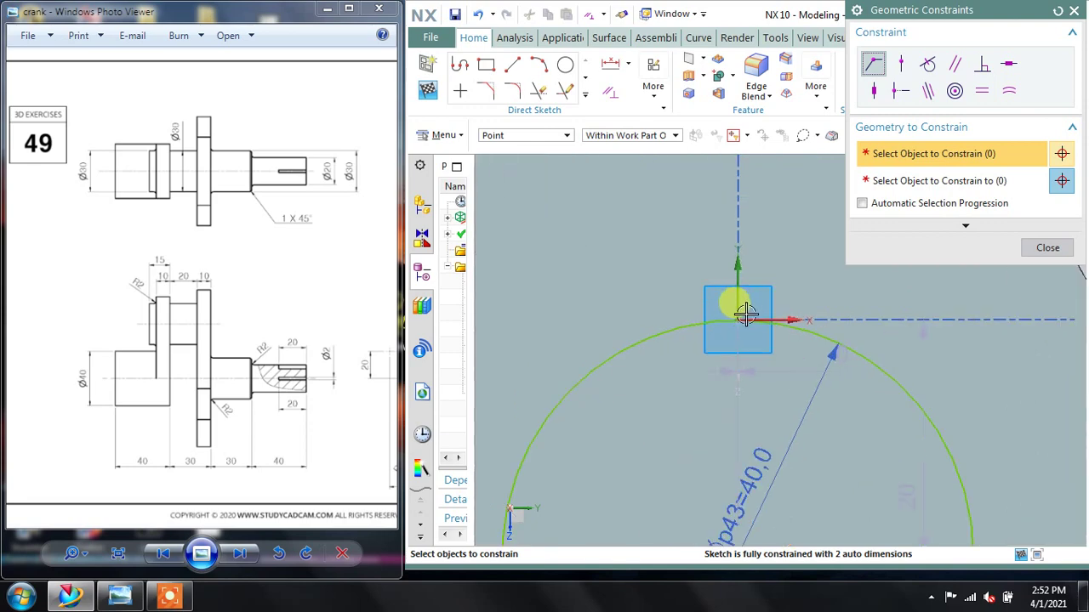
{"action": "scroll", "coordinate": [736, 338], "scroll_direction": "up", "scroll_amount": 3}
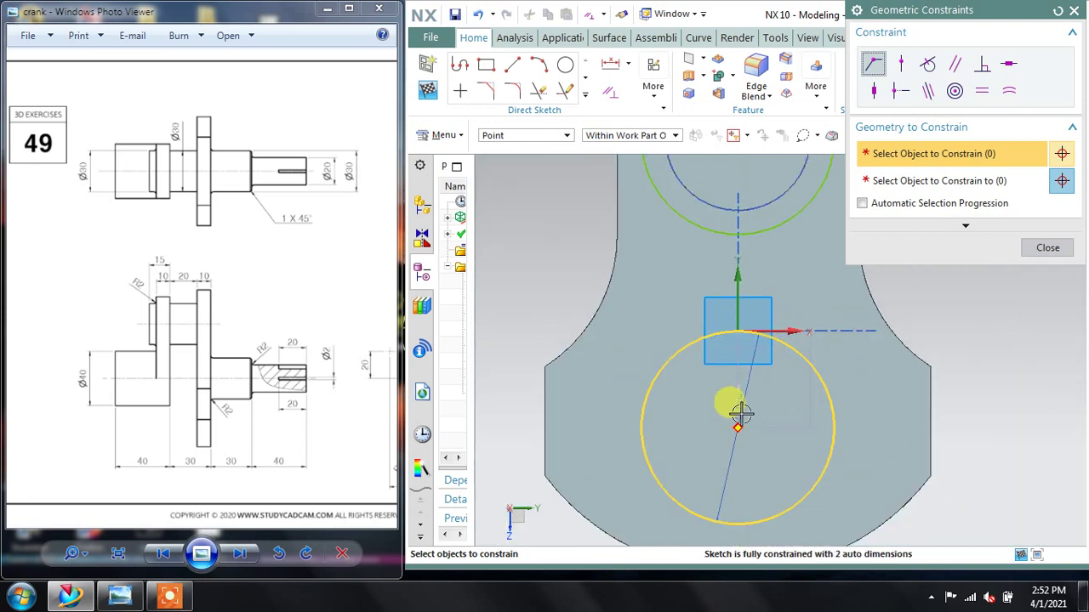
{"action": "left_click", "coordinate": [738, 430]}
{"action": "scroll", "coordinate": [735, 322], "scroll_direction": "down", "scroll_amount": 3}
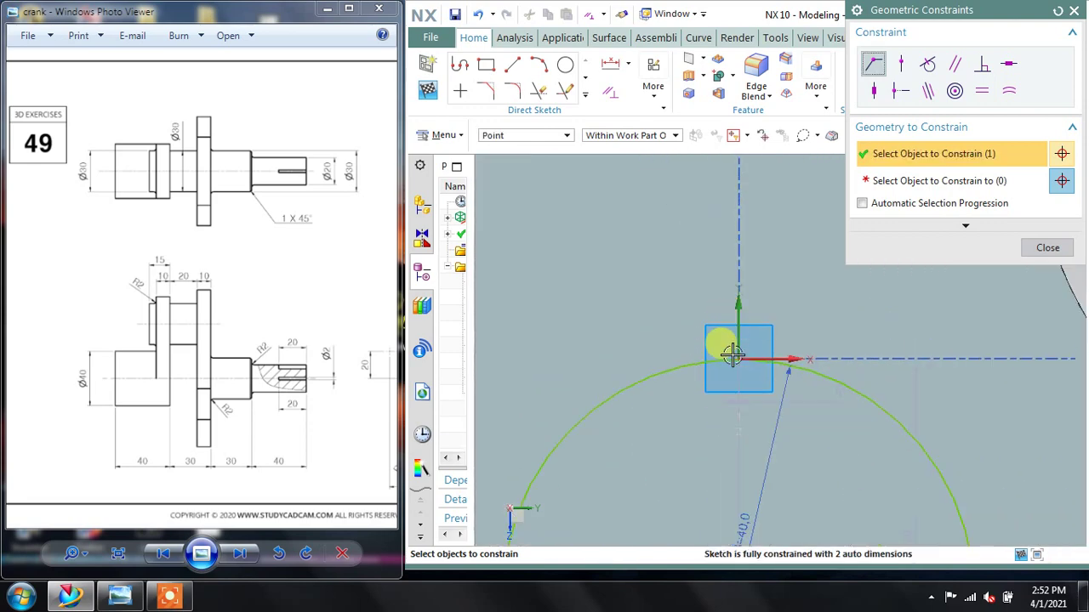
{"action": "scroll", "coordinate": [723, 353], "scroll_direction": "down", "scroll_amount": 3}
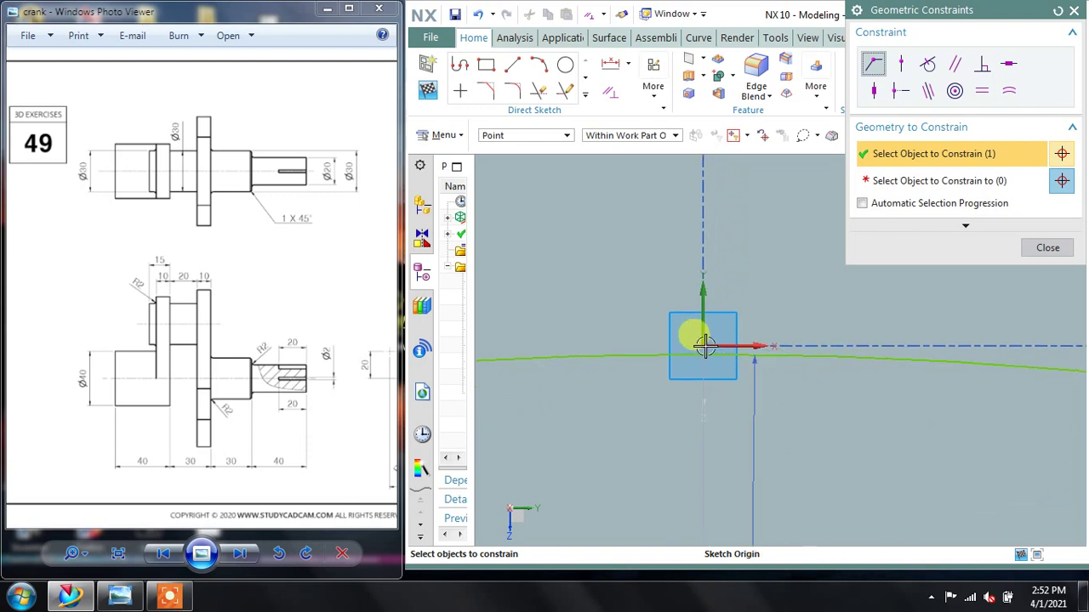
{"action": "left_click", "coordinate": [699, 347]}
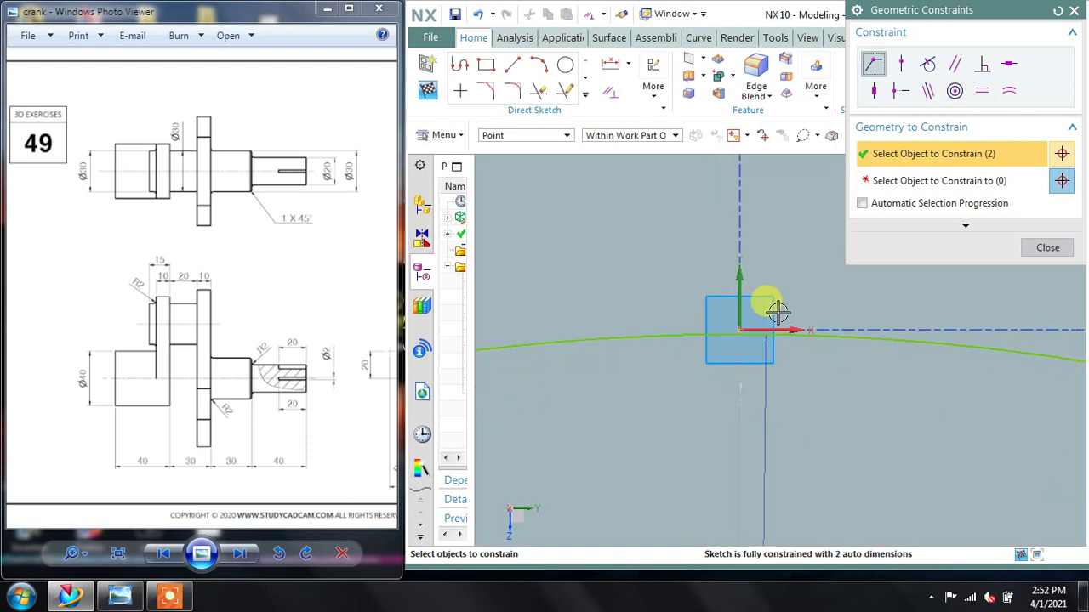
{"action": "left_click", "coordinate": [1046, 256]}
Step: Drag the lower circle so its centre sits on the origin
{"action": "scroll", "coordinate": [874, 286], "scroll_direction": "up", "scroll_amount": 2}
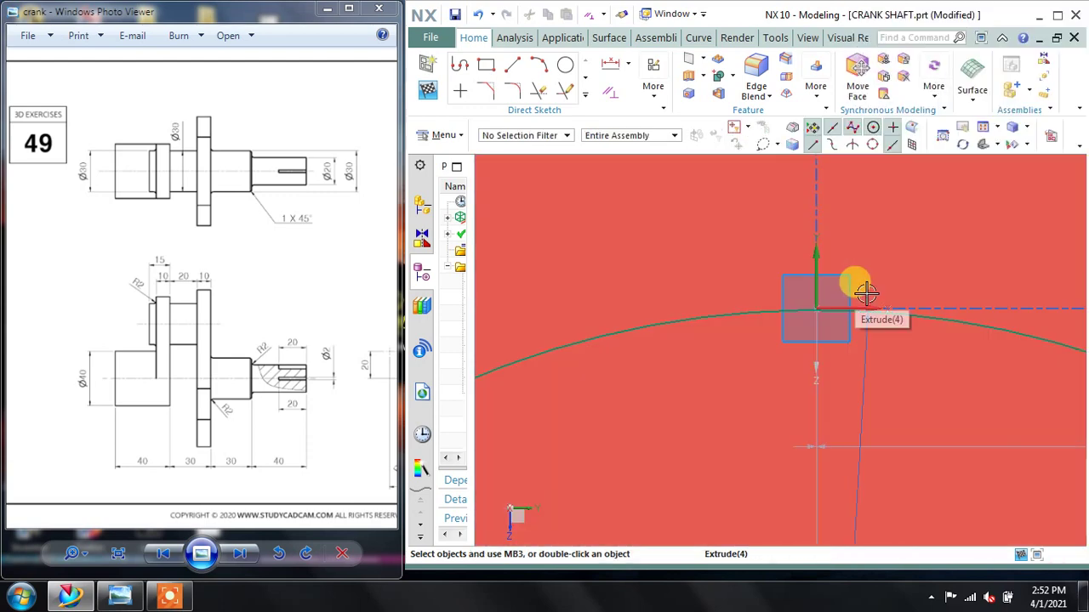
{"action": "scroll", "coordinate": [869, 291], "scroll_direction": "up", "scroll_amount": 2}
{"action": "scroll", "coordinate": [859, 283], "scroll_direction": "up", "scroll_amount": 1}
{"action": "scroll", "coordinate": [876, 298], "scroll_direction": "up", "scroll_amount": 3}
{"action": "scroll", "coordinate": [901, 324], "scroll_direction": "up", "scroll_amount": 2}
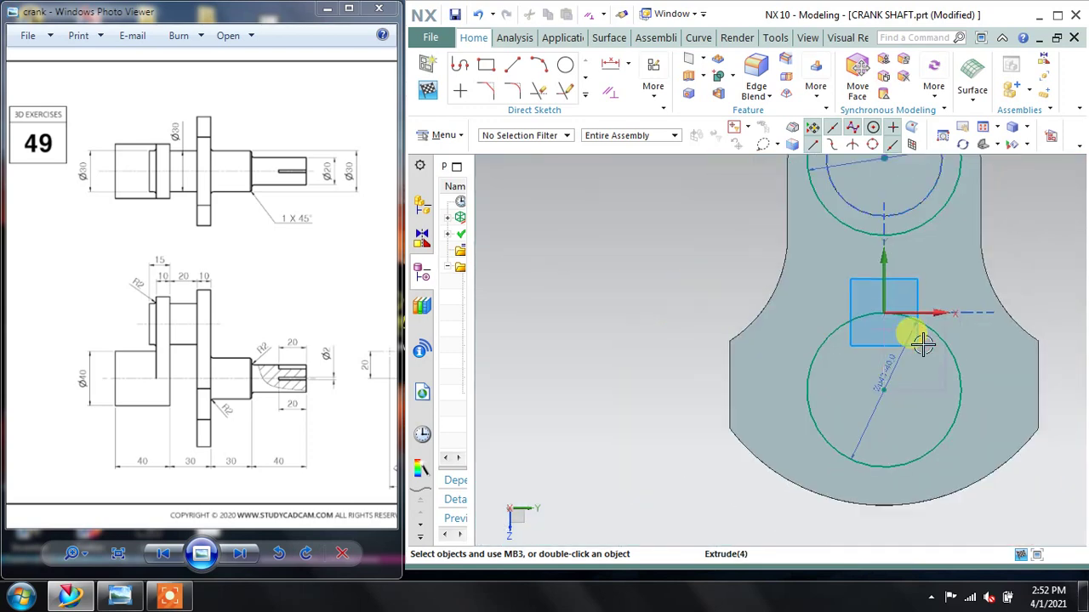
{"action": "left_click_drag", "start_coordinate": [882, 389], "coordinate": [880, 313]}
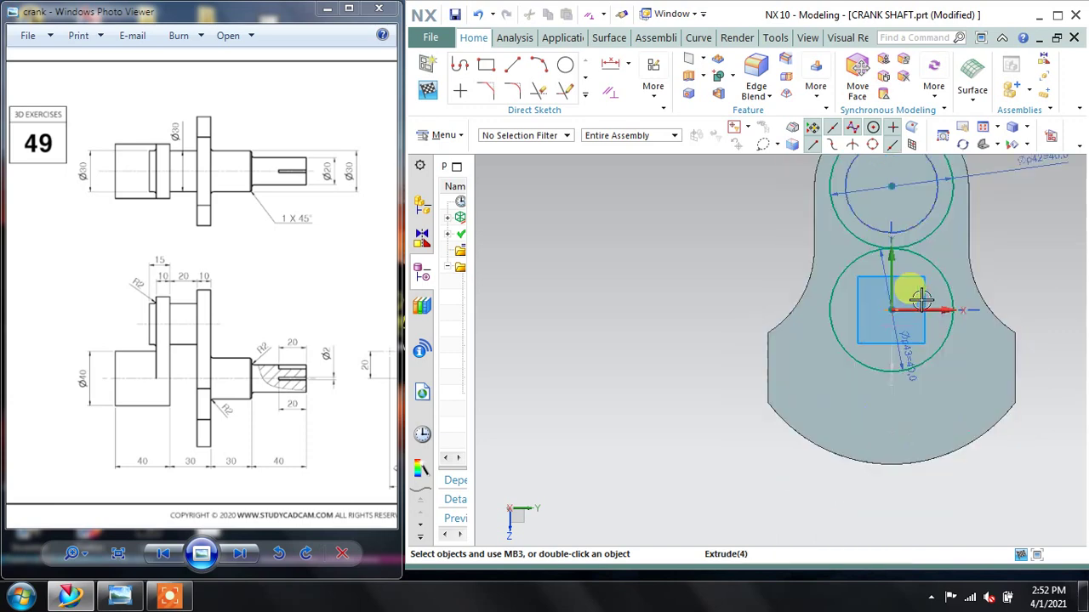
{"action": "scroll", "coordinate": [1043, 228], "scroll_direction": "up", "scroll_amount": 2}
{"action": "scroll", "coordinate": [1042, 228], "scroll_direction": "down", "scroll_amount": 1}
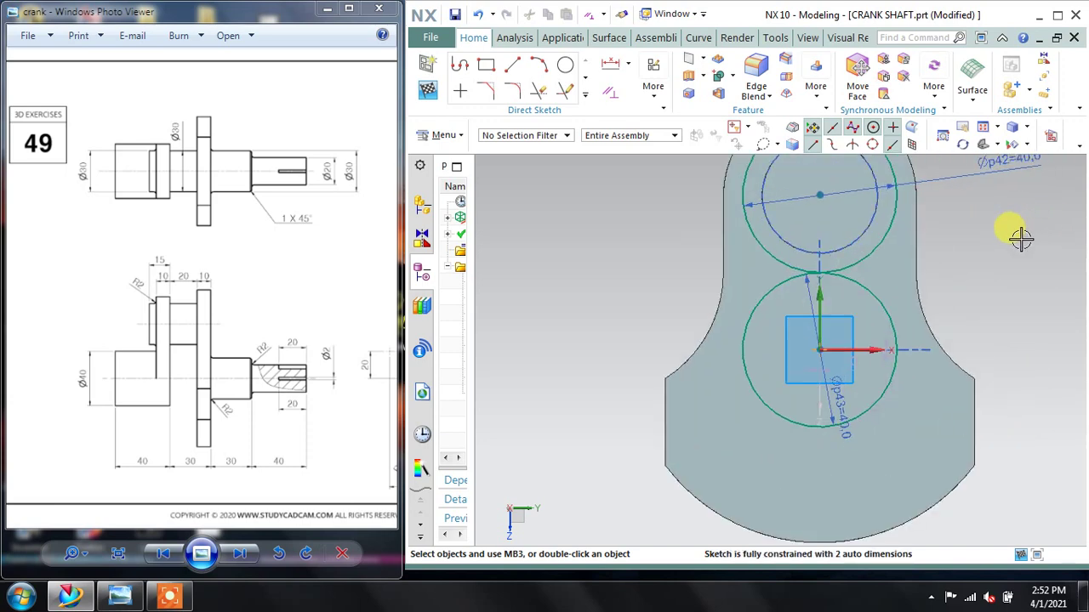
Step: Draw the left vertical line joining the upper and lower circles
{"action": "left_click", "coordinate": [512, 66]}
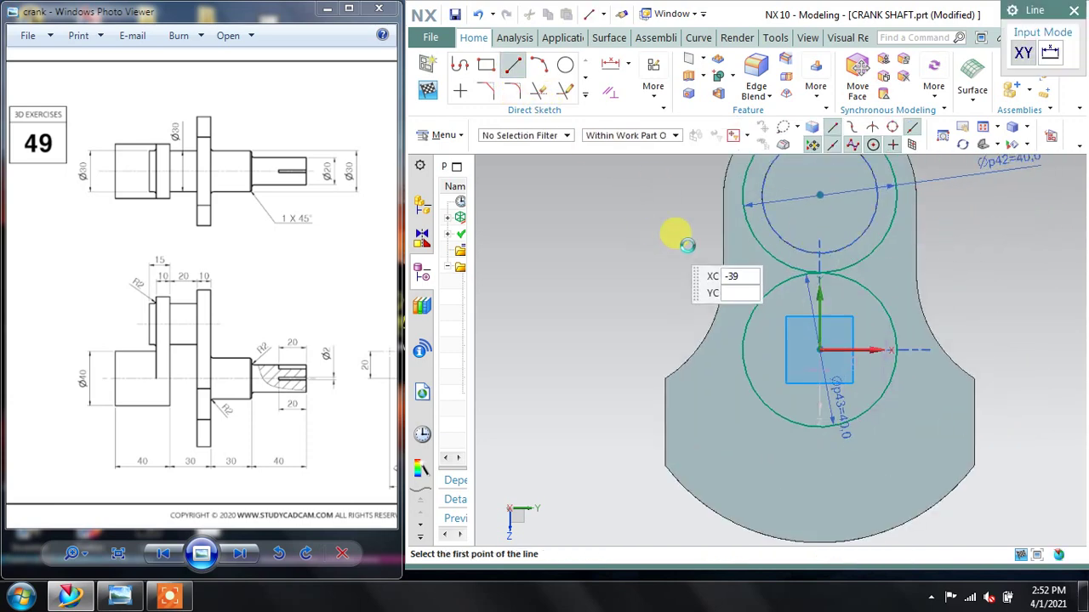
{"action": "left_click", "coordinate": [741, 204]}
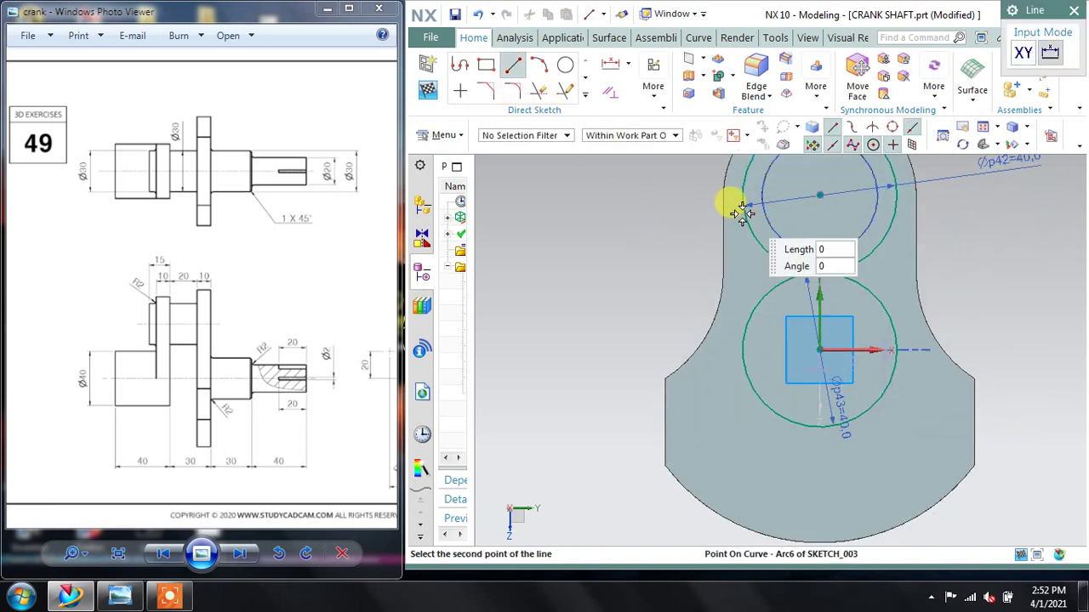
{"action": "left_click", "coordinate": [741, 368]}
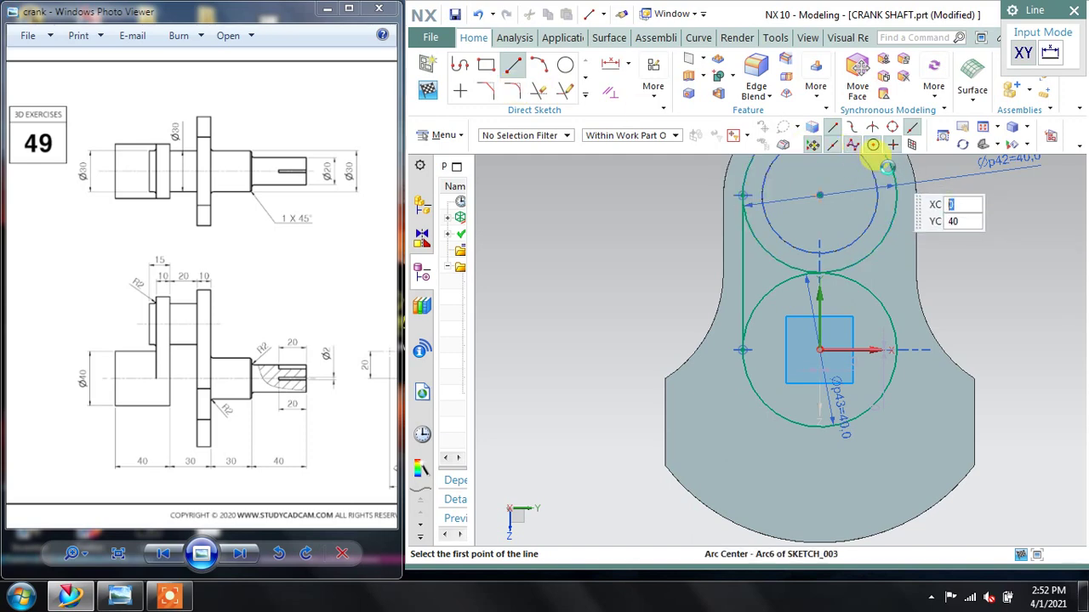
{"action": "left_click", "coordinate": [893, 171]}
{"action": "key", "text": "Escape"}
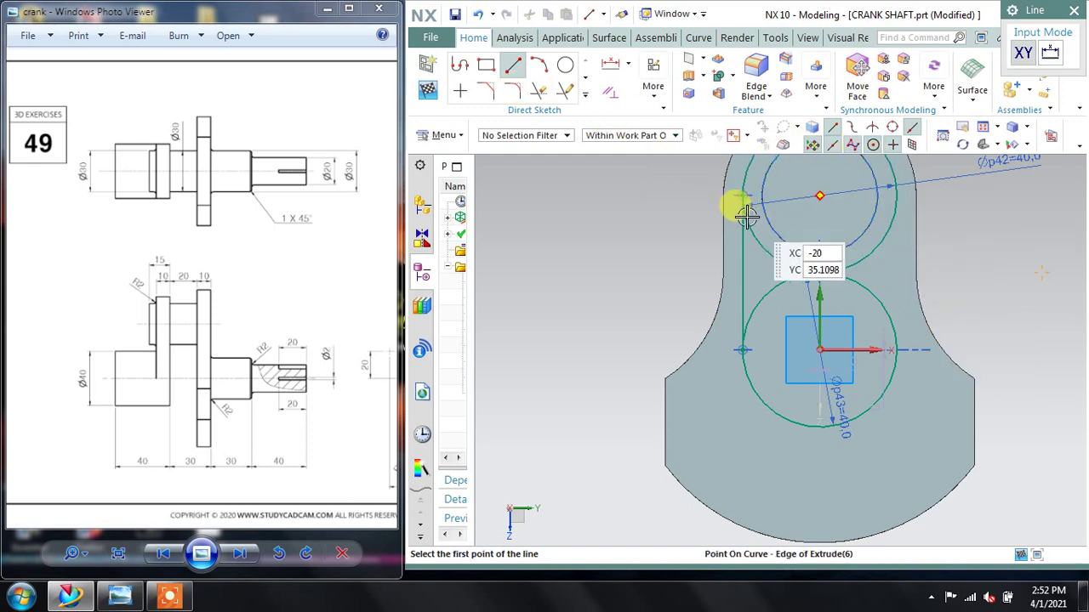
{"action": "middle_click_drag", "start_coordinate": [729, 205], "coordinate": [672, 285], "text": "shift"}
Step: Draw the right vertical line joining the upper and lower circles with Profile
{"action": "left_click", "coordinate": [461, 65]}
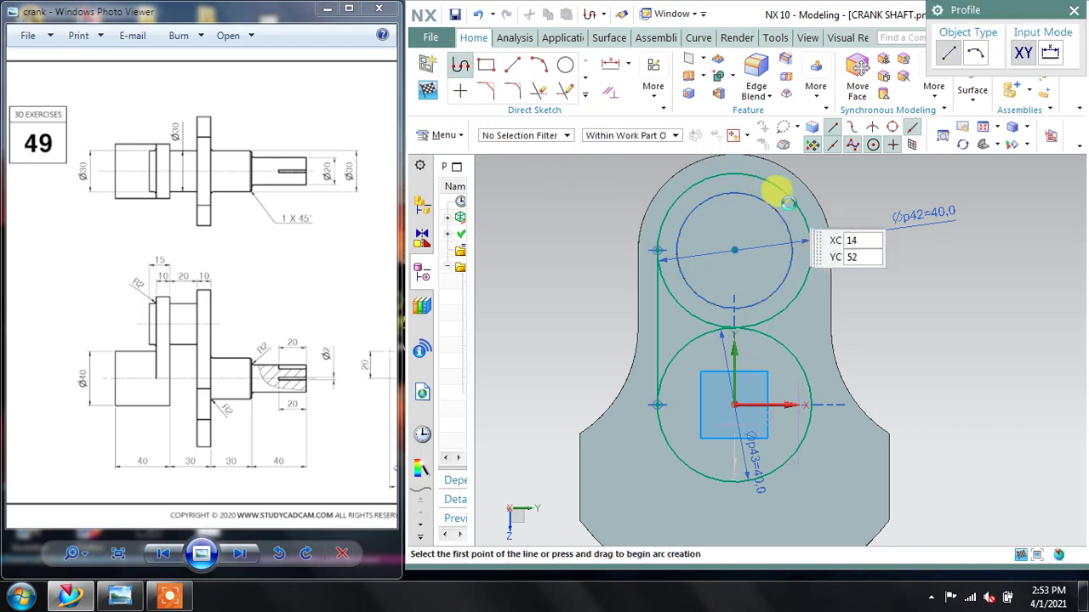
{"action": "left_click", "coordinate": [798, 209]}
{"action": "key", "text": "Escape"}
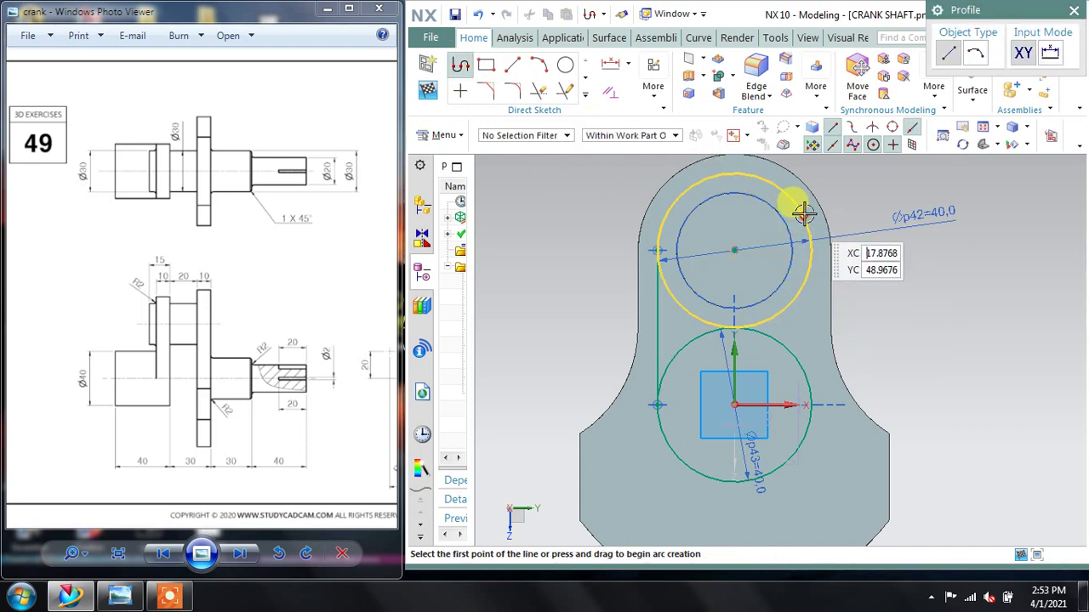
{"action": "left_click", "coordinate": [803, 212]}
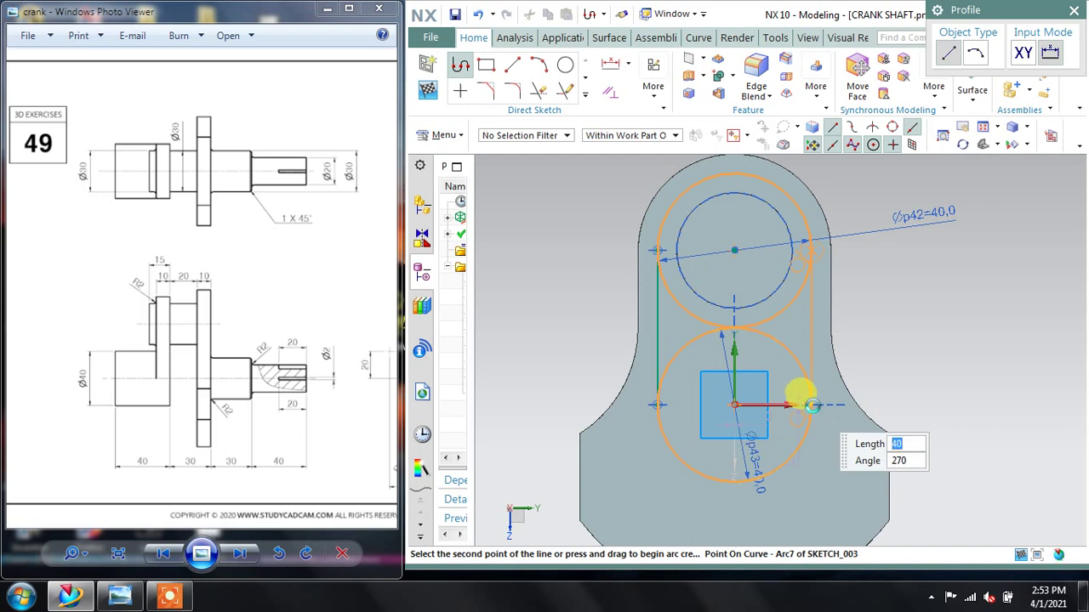
{"action": "left_click", "coordinate": [814, 404]}
{"action": "key", "text": "Escape"}
{"action": "key", "text": "Escape"}
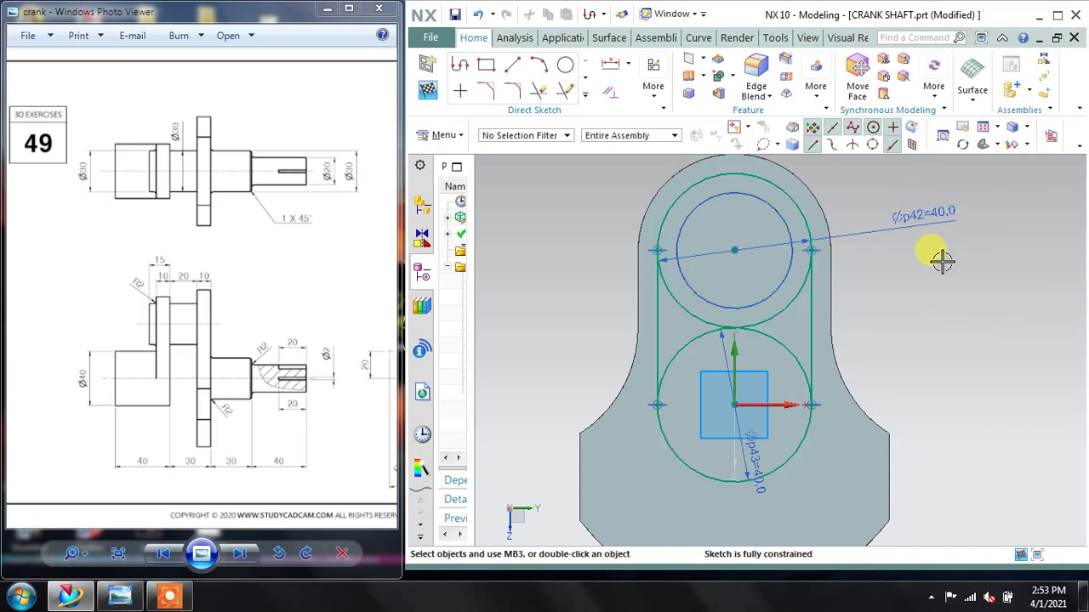
{"action": "scroll", "coordinate": [915, 274], "scroll_direction": "down", "scroll_amount": 2}
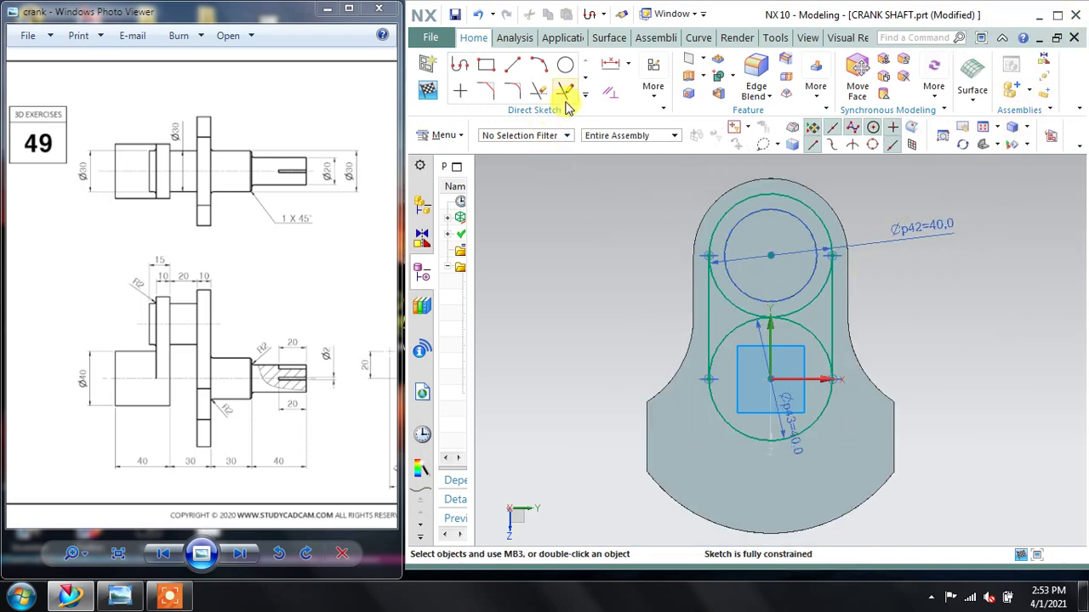
Step: Quick Trim both inner arcs, finish the slot sketch, and rotate to isometric
{"action": "left_click", "coordinate": [534, 90]}
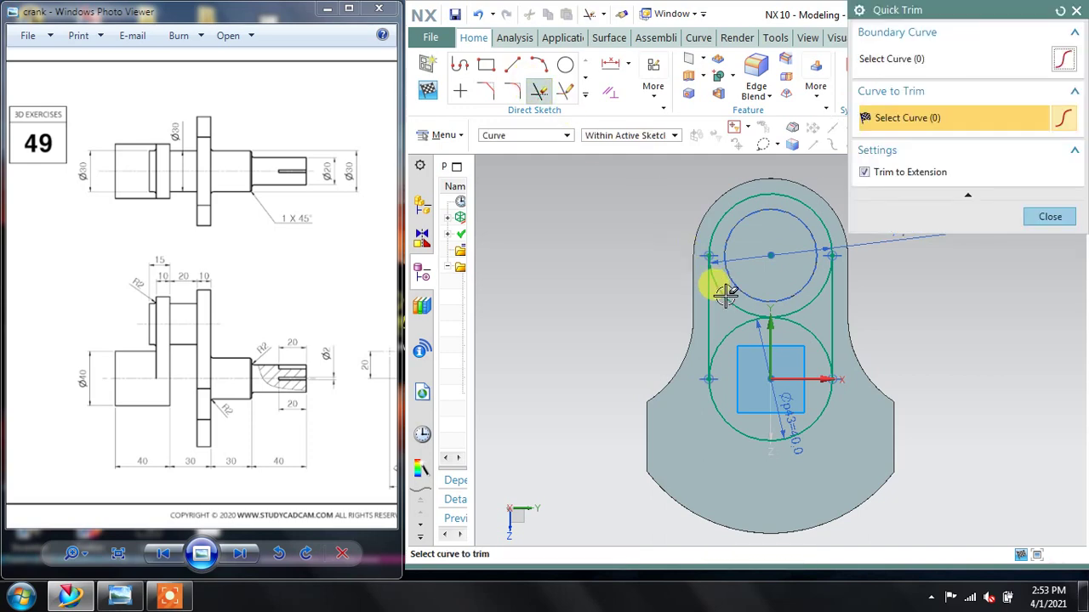
{"action": "left_click", "coordinate": [796, 313]}
{"action": "left_click", "coordinate": [1049, 216]}
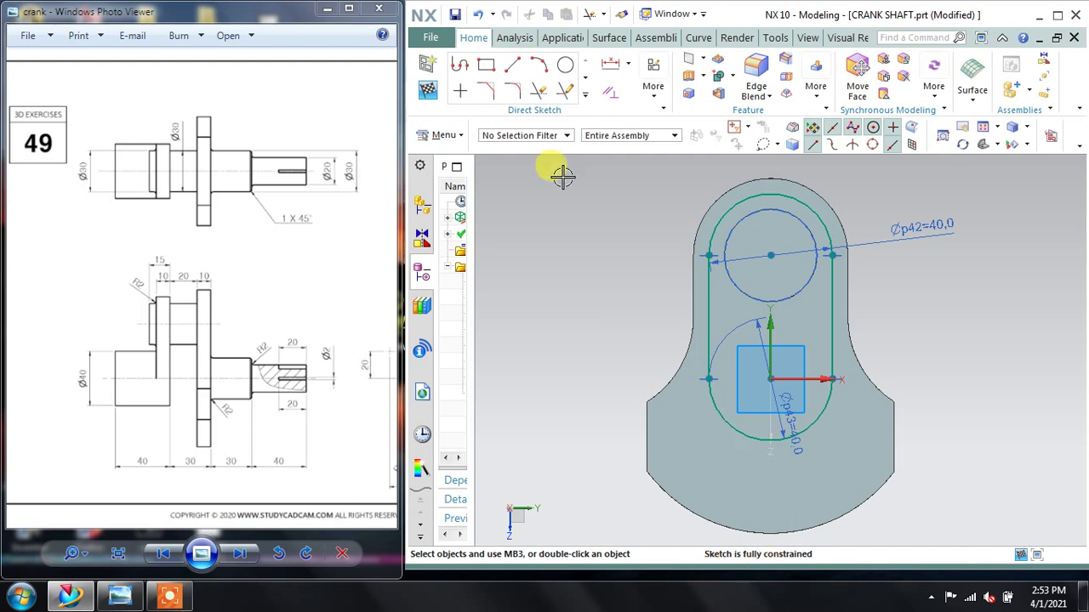
{"action": "left_click", "coordinate": [428, 90]}
{"action": "mouse_move", "coordinate": [848, 355]}
{"action": "middle_mouse_down"}
{"action": "mouse_move", "coordinate": [812, 370]}
{"action": "mouse_move", "coordinate": [787, 357]}
{"action": "middle_mouse_up"}
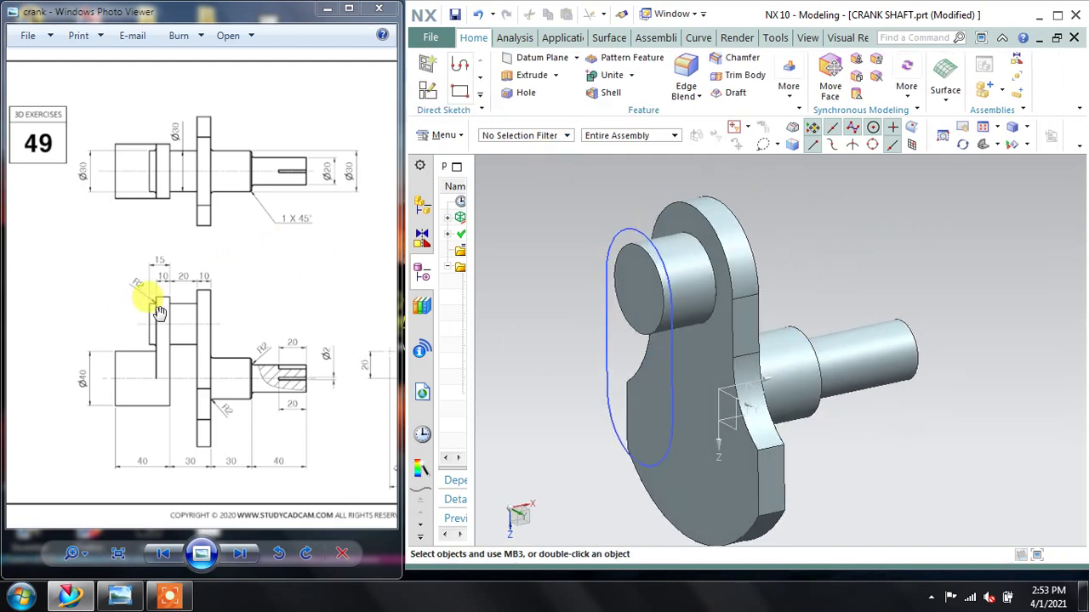
Step: Extrude the slot sketch 10 mm, united with the crankshaft body
{"action": "left_click", "coordinate": [521, 75]}
{"action": "left_click", "coordinate": [615, 340]}
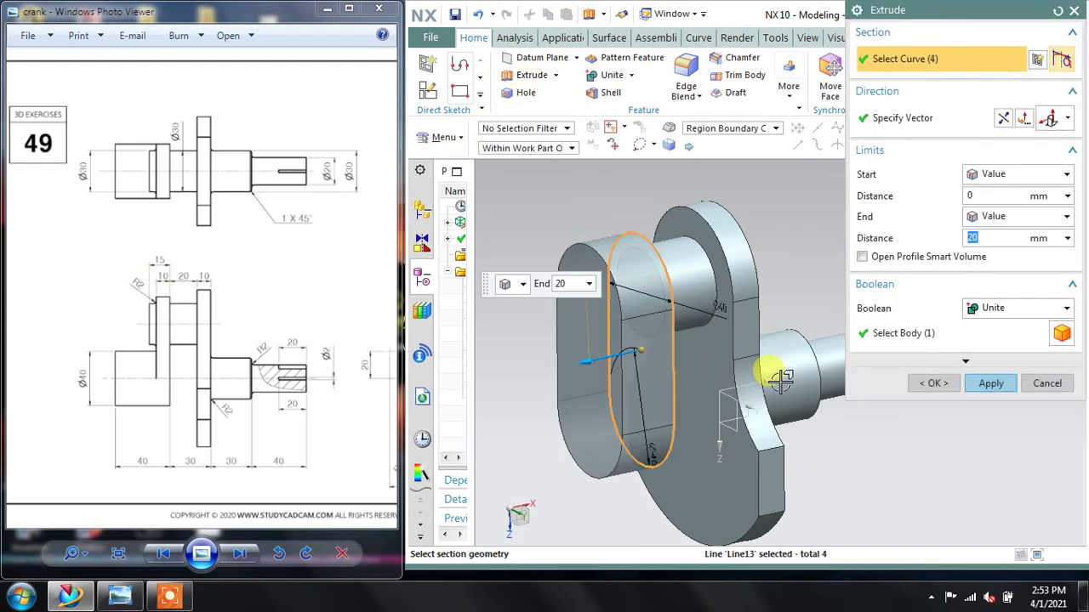
{"action": "type", "text": "10"}
{"action": "key", "text": "Return"}
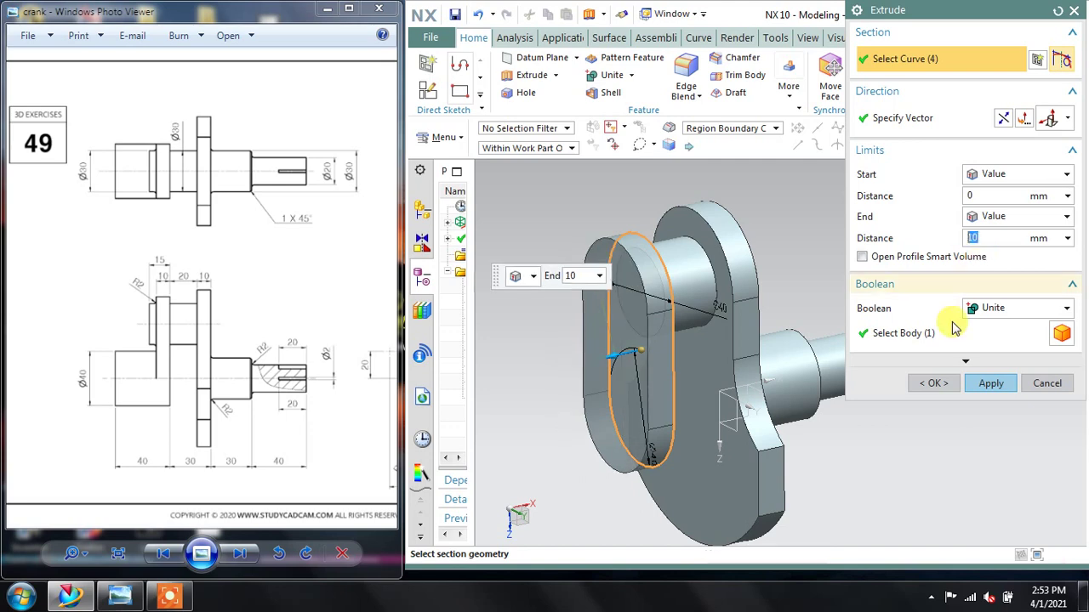
{"action": "left_click", "coordinate": [991, 383]}
{"action": "left_click", "coordinate": [1036, 385]}
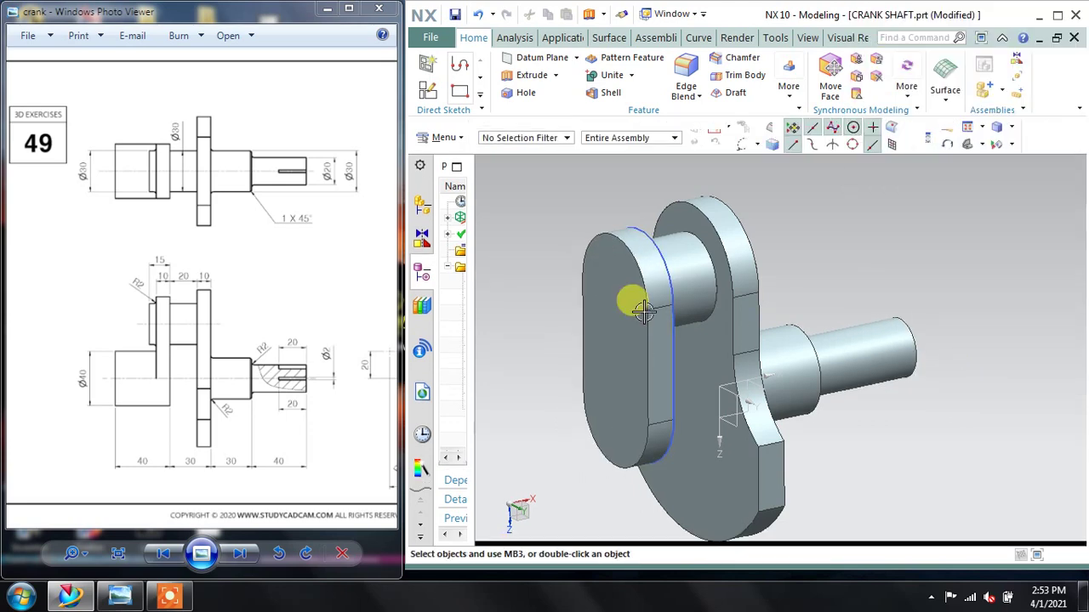
{"action": "right_click", "coordinate": [655, 299]}
Step: Hide the old sketch and start a new sketch on the oval crank arm's outer face
{"action": "left_click", "coordinate": [709, 41]}
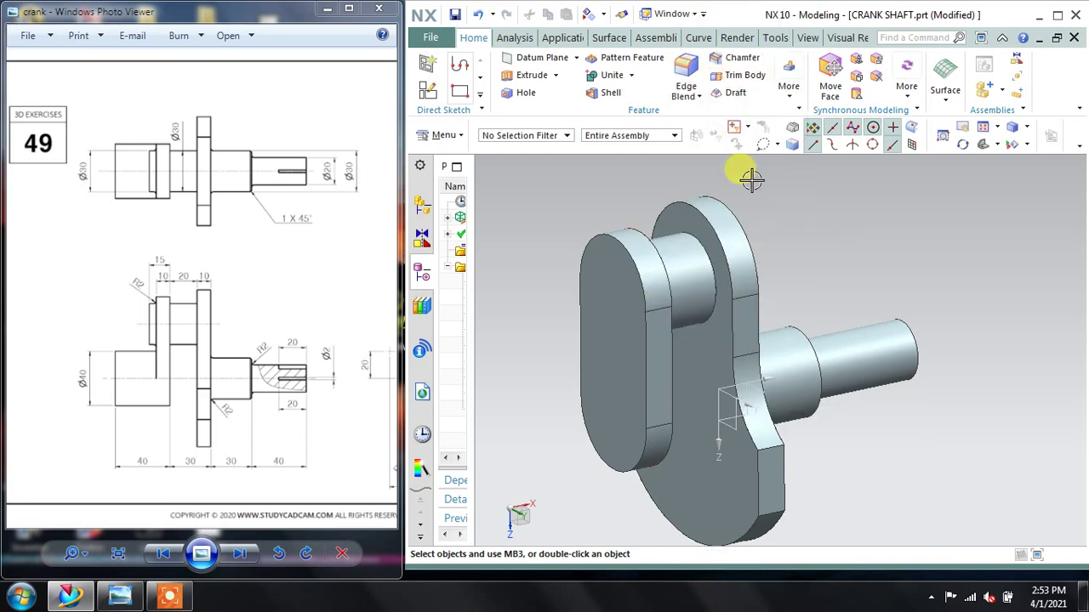
{"action": "mouse_move", "coordinate": [754, 175]}
{"action": "middle_mouse_down"}
{"action": "mouse_move", "coordinate": [797, 198]}
{"action": "mouse_move", "coordinate": [841, 176]}
{"action": "middle_mouse_up"}
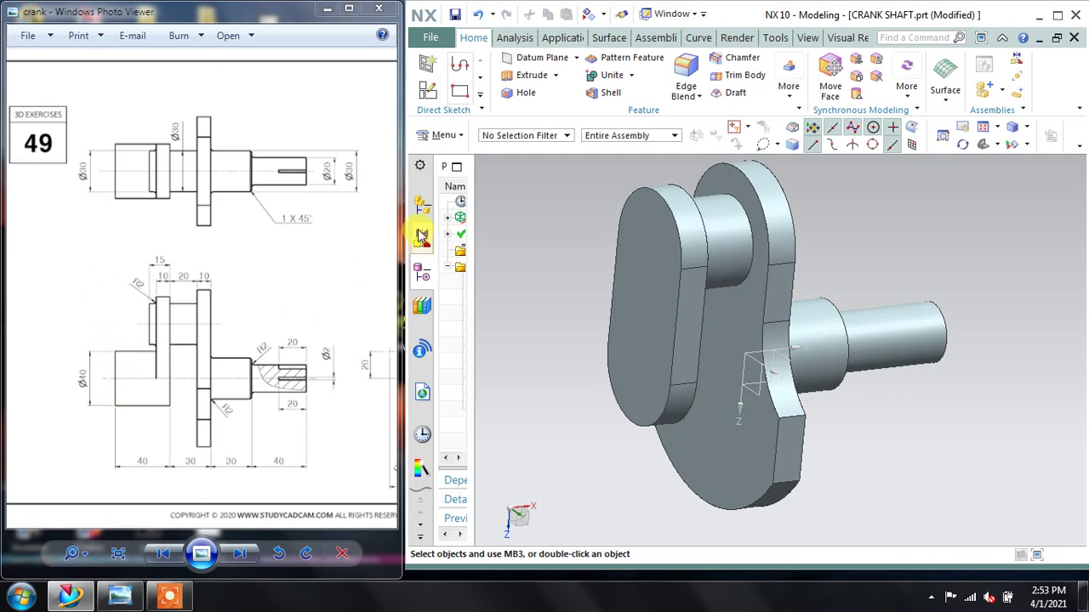
{"action": "left_click", "coordinate": [427, 64]}
{"action": "left_click", "coordinate": [630, 375]}
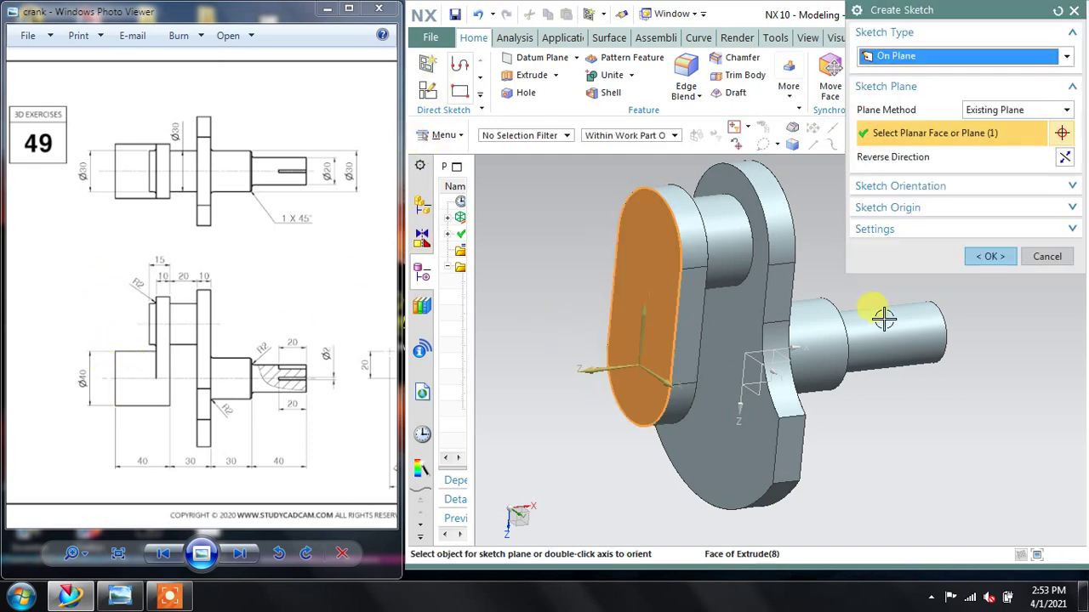
{"action": "left_click", "coordinate": [991, 257]}
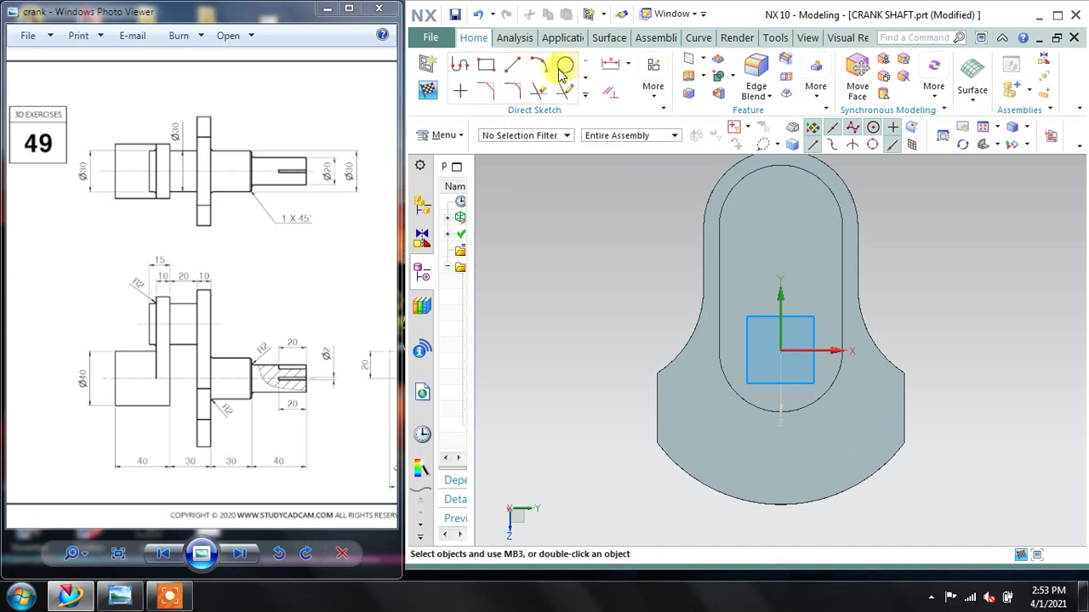
Step: Draw a 40 mm diameter circle centred on the sketch origin
{"action": "left_click", "coordinate": [566, 66]}
{"action": "left_click", "coordinate": [780, 351]}
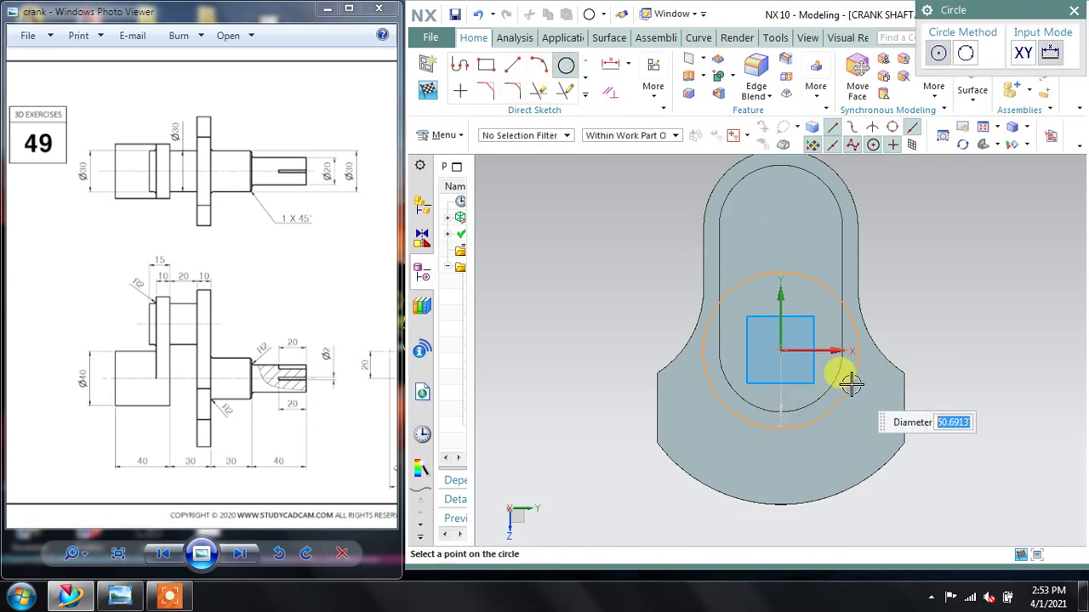
{"action": "type", "text": "0"}
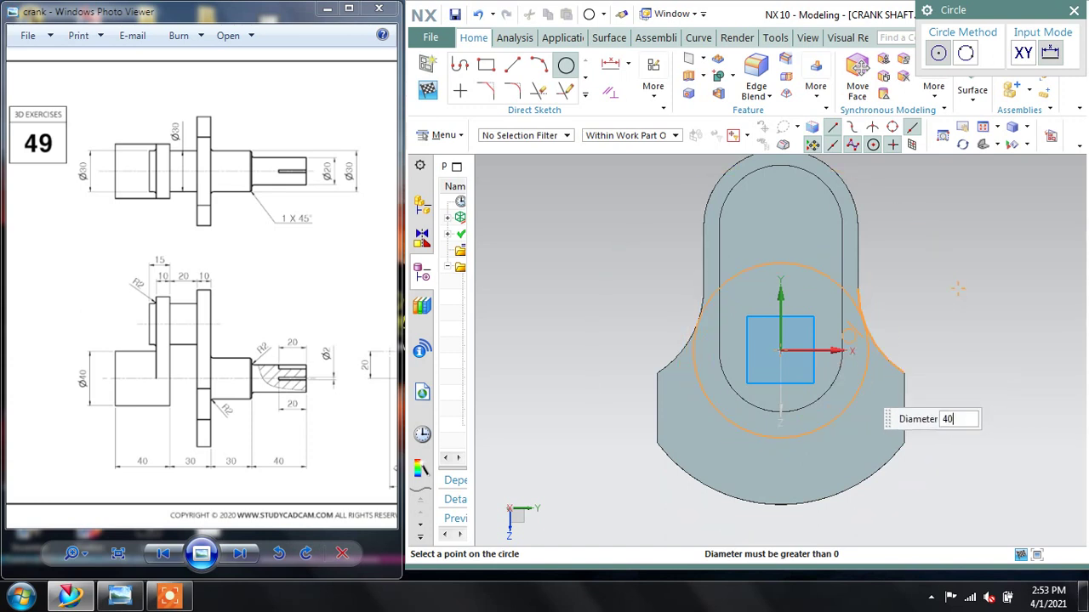
{"action": "left_click", "coordinate": [846, 371]}
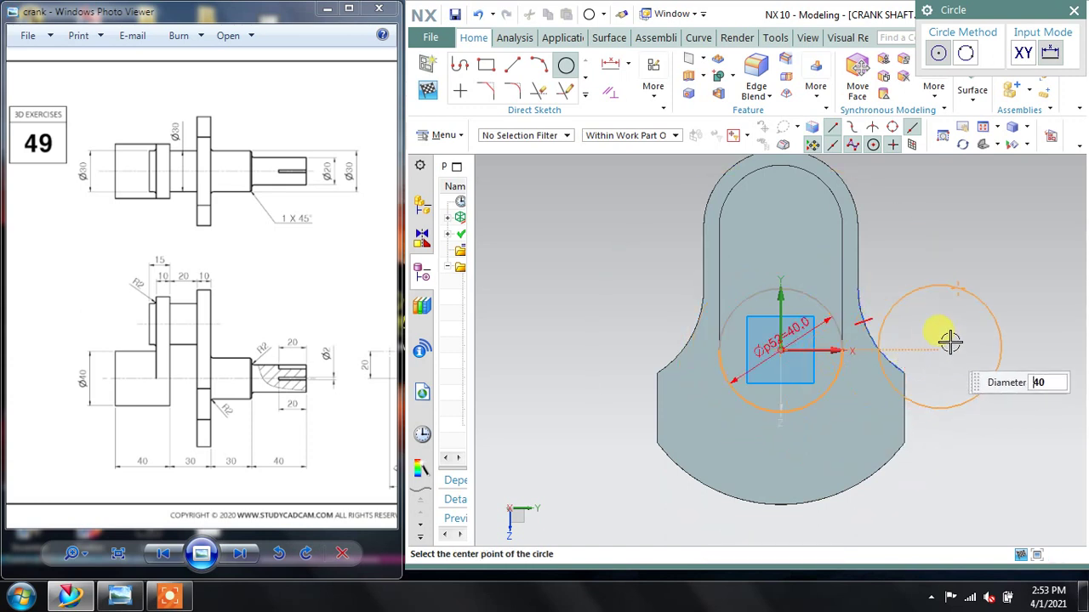
{"action": "key", "text": "Escape"}
{"action": "key", "text": "ctrl+z"}
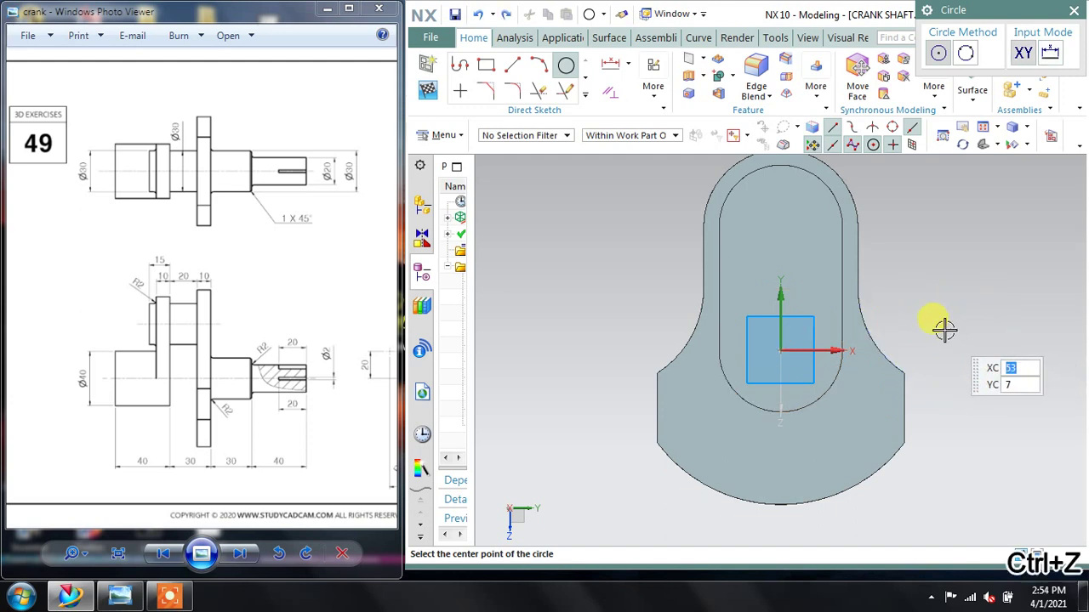
{"action": "left_click", "coordinate": [777, 345]}
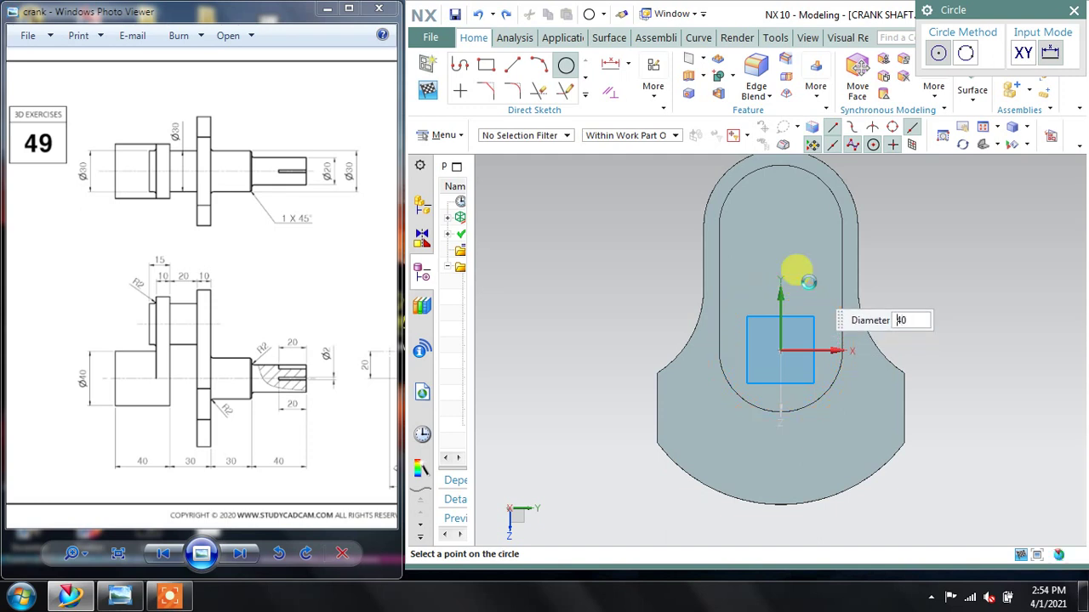
{"action": "key", "text": "Return"}
Step: Finish the sketch and extrude the Ø40 circle 30 mm, united with the crank arm
{"action": "left_click", "coordinate": [427, 90]}
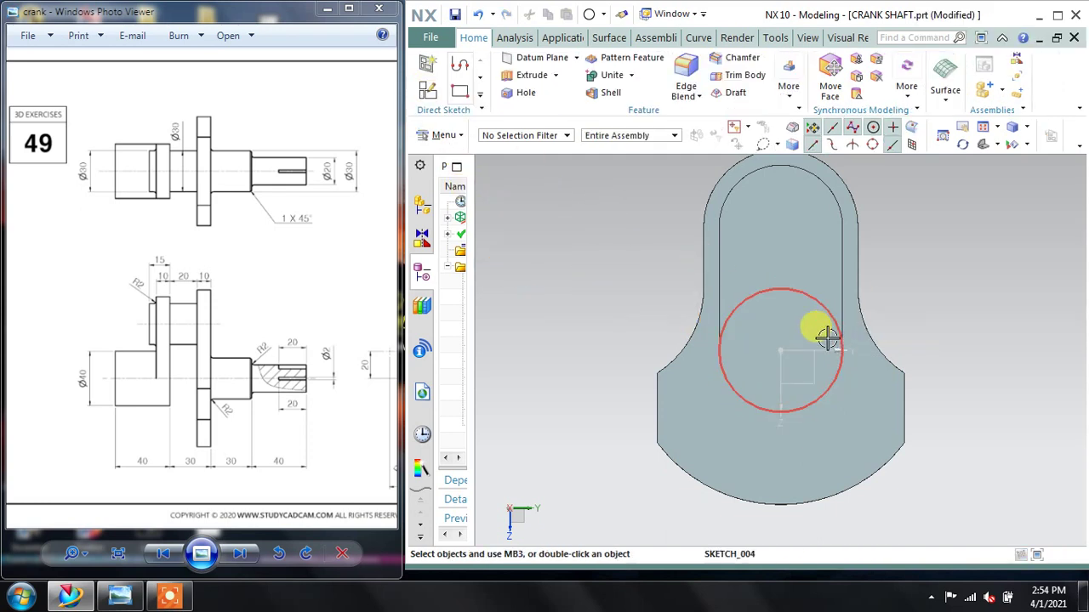
{"action": "middle_click_drag", "start_coordinate": [826, 338], "coordinate": [785, 325]}
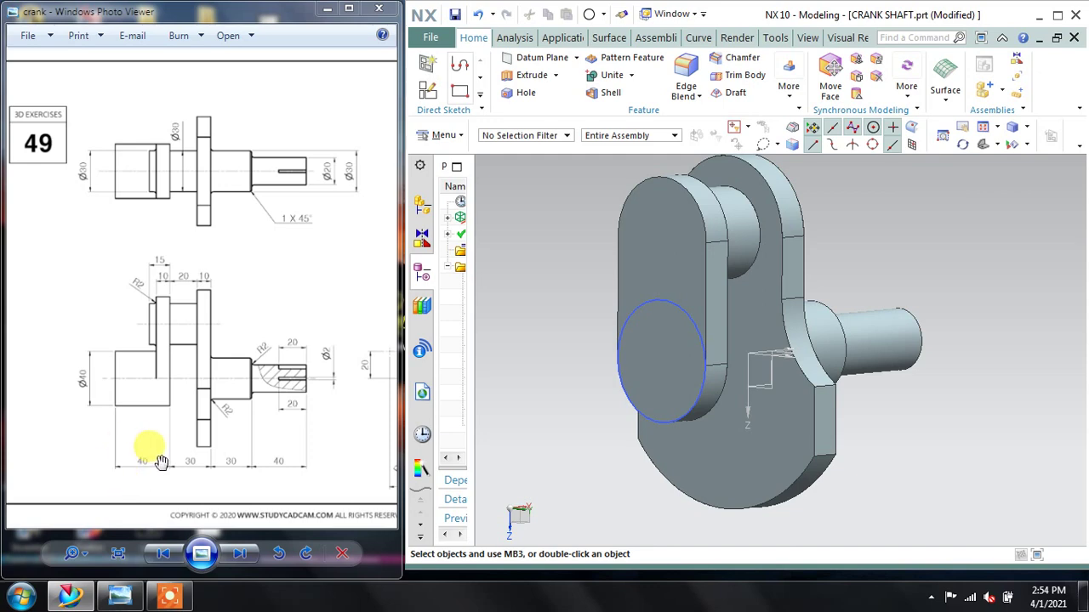
{"action": "left_click", "coordinate": [525, 77]}
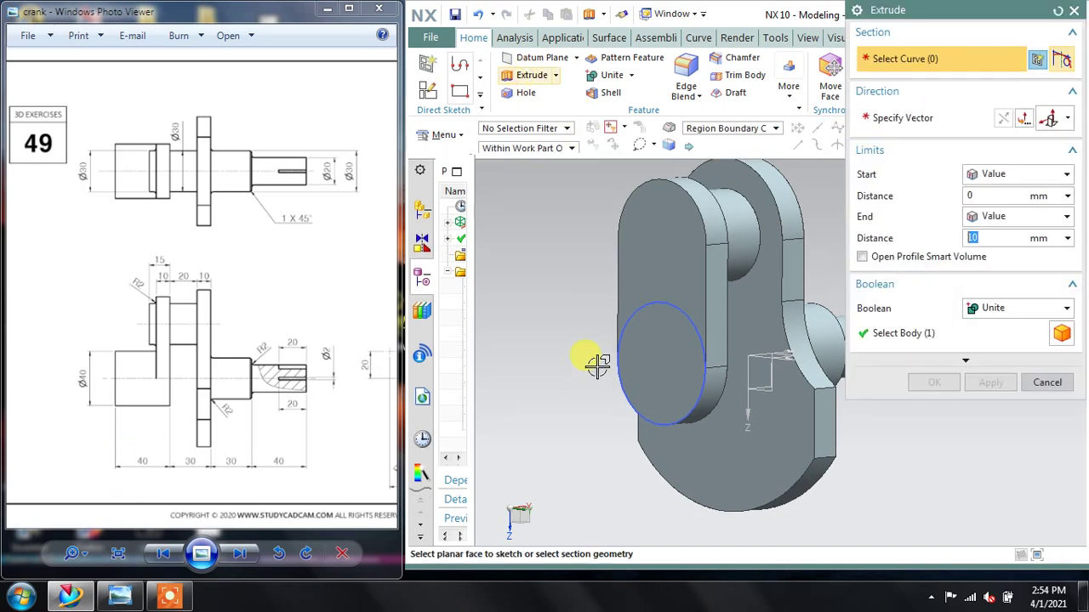
{"action": "left_click", "coordinate": [643, 328]}
{"action": "type", "text": "30"}
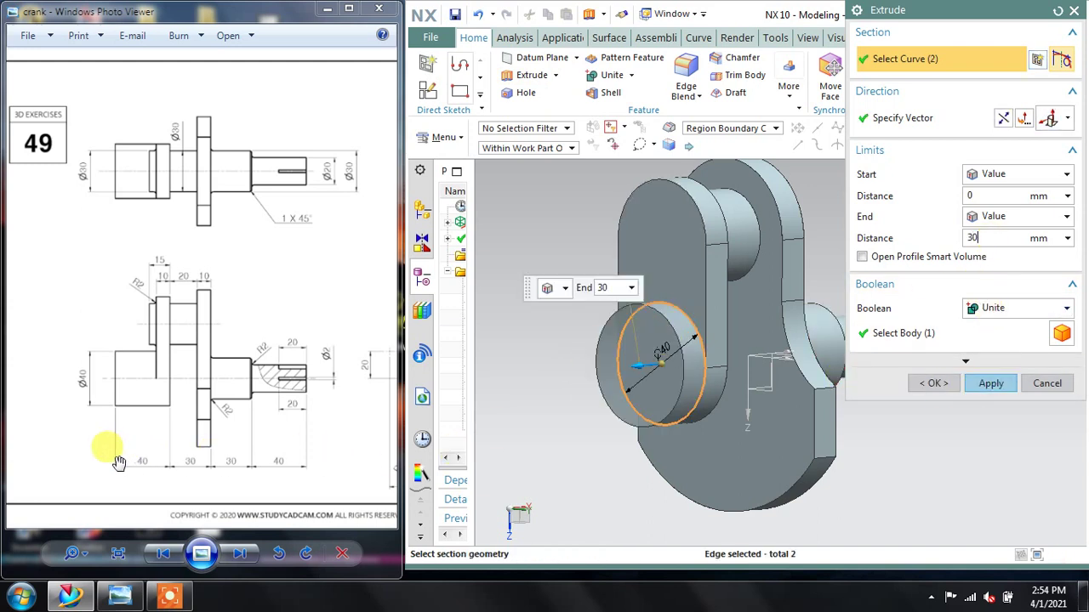
{"action": "left_click", "coordinate": [991, 313]}
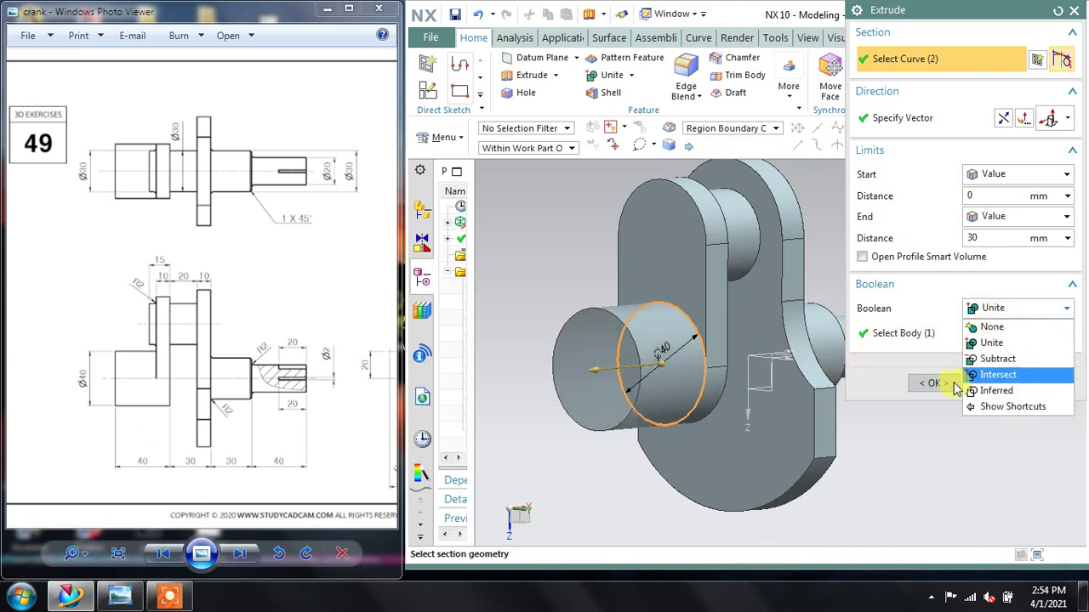
{"action": "left_click", "coordinate": [941, 428]}
{"action": "left_click", "coordinate": [985, 386]}
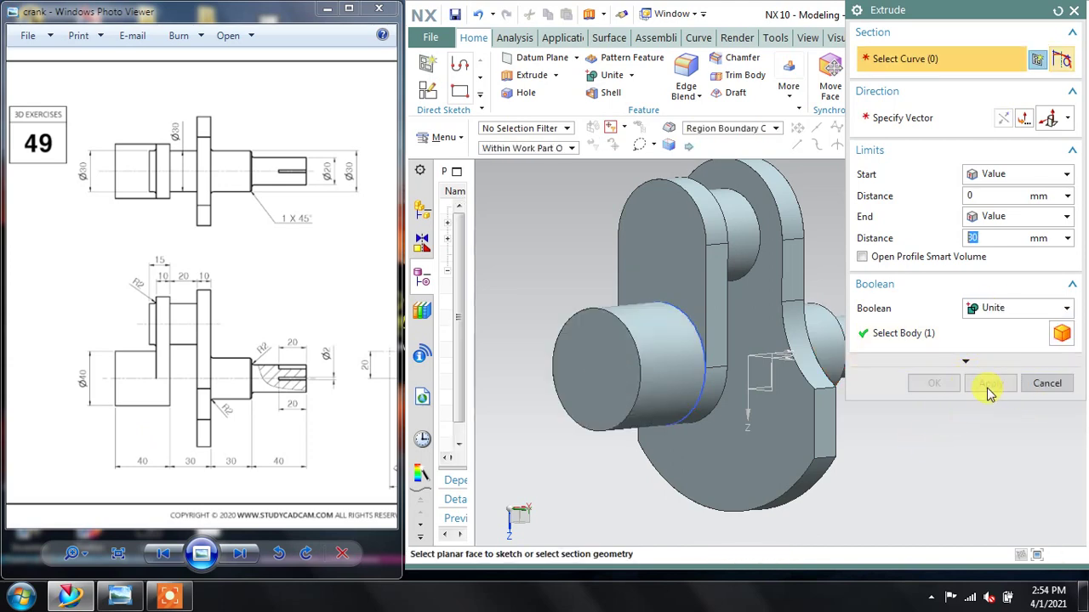
{"action": "left_click", "coordinate": [1046, 383]}
Step: Hide the Ø40 circle sketch and orbit to inspect the new shaft
{"action": "right_click", "coordinate": [690, 317]}
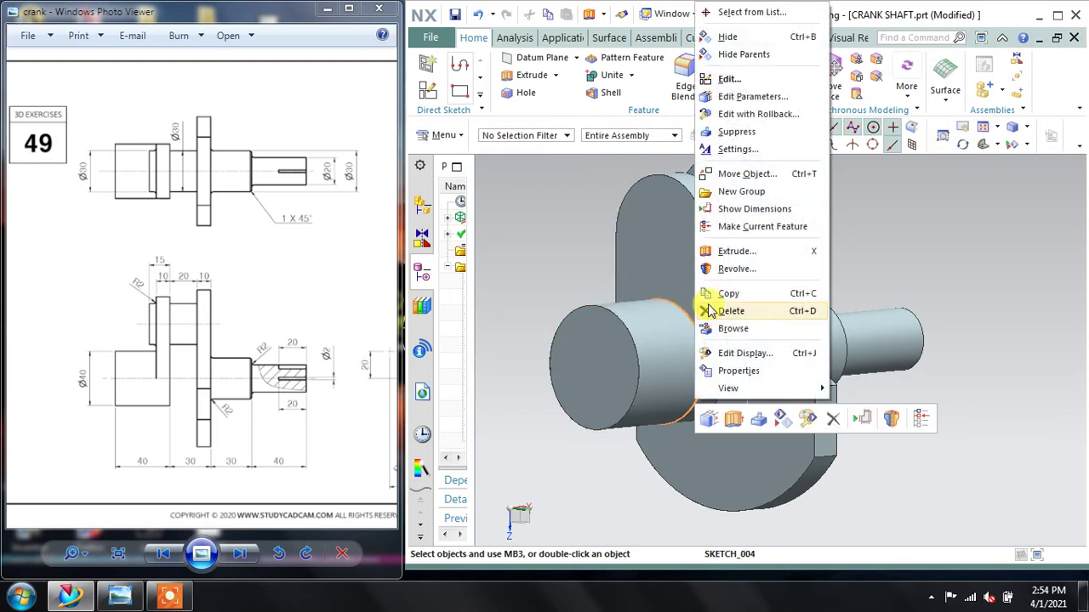
{"action": "left_click", "coordinate": [742, 55]}
{"action": "mouse_move", "coordinate": [777, 102]}
{"action": "middle_mouse_down"}
{"action": "mouse_move", "coordinate": [852, 297]}
{"action": "mouse_move", "coordinate": [839, 335]}
{"action": "mouse_move", "coordinate": [887, 330]}
{"action": "mouse_move", "coordinate": [856, 335]}
{"action": "mouse_move", "coordinate": [875, 321]}
{"action": "mouse_move", "coordinate": [859, 323]}
{"action": "middle_mouse_up"}
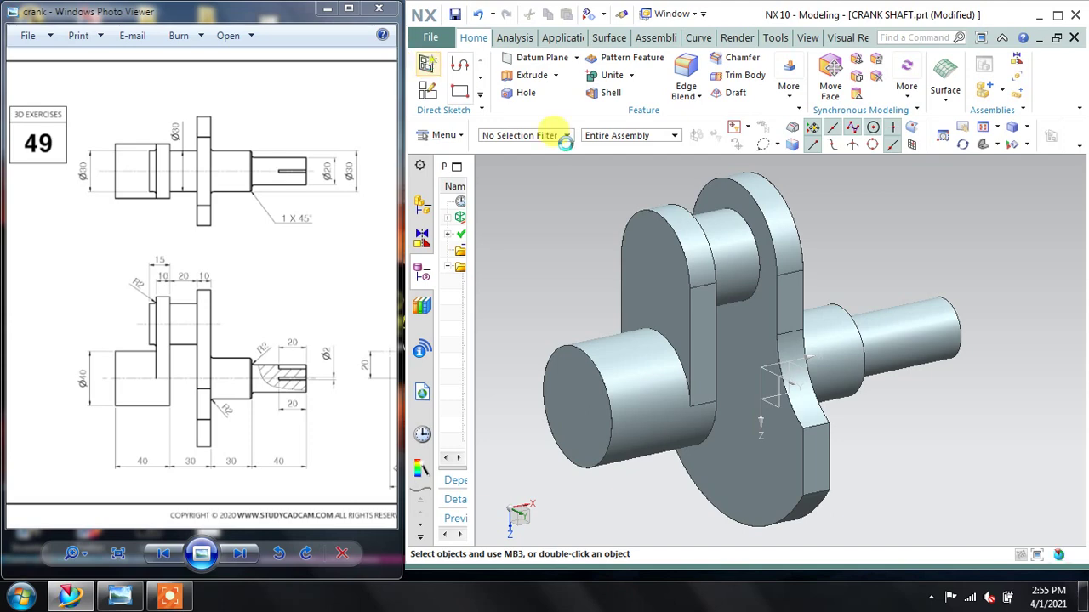
Step: Sketch a 30 mm diameter circle on the crank face, centred on the top arc's centre
{"action": "left_click", "coordinate": [642, 242]}
{"action": "left_click", "coordinate": [989, 256]}
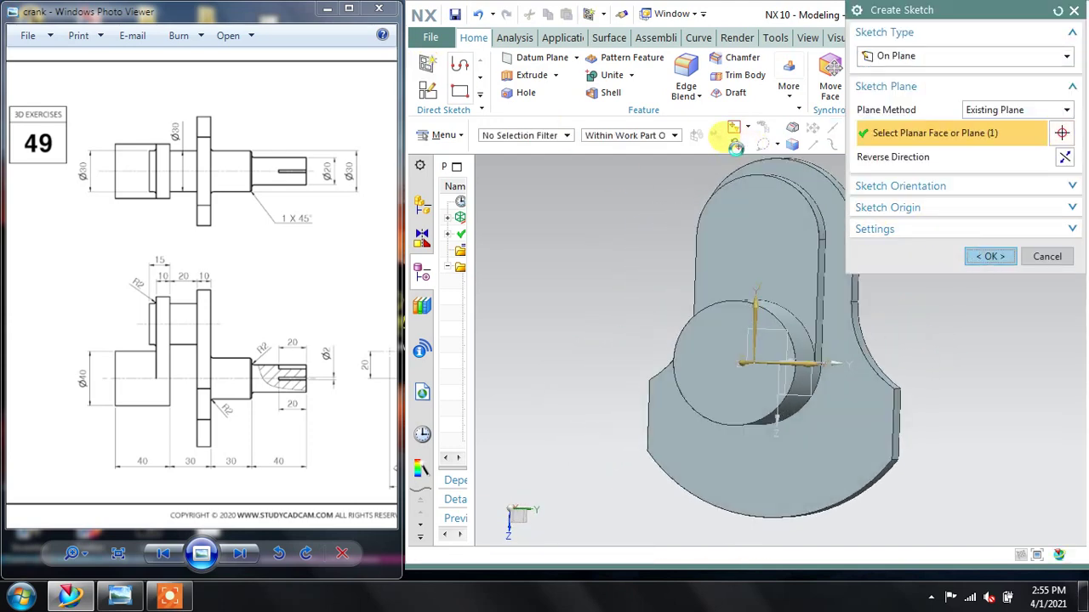
{"action": "left_click", "coordinate": [567, 68]}
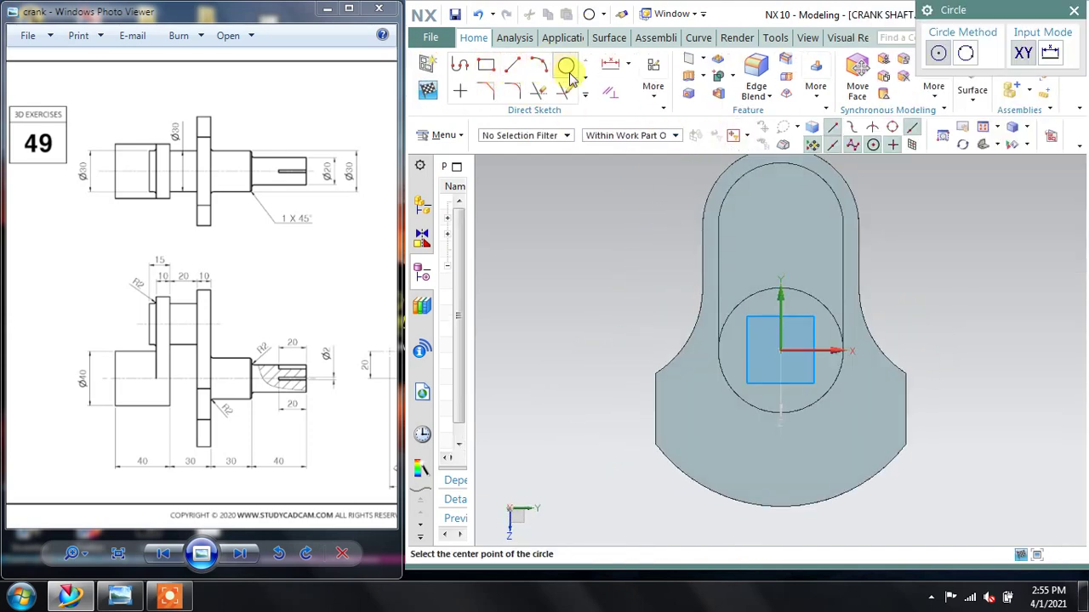
{"action": "left_click", "coordinate": [781, 227]}
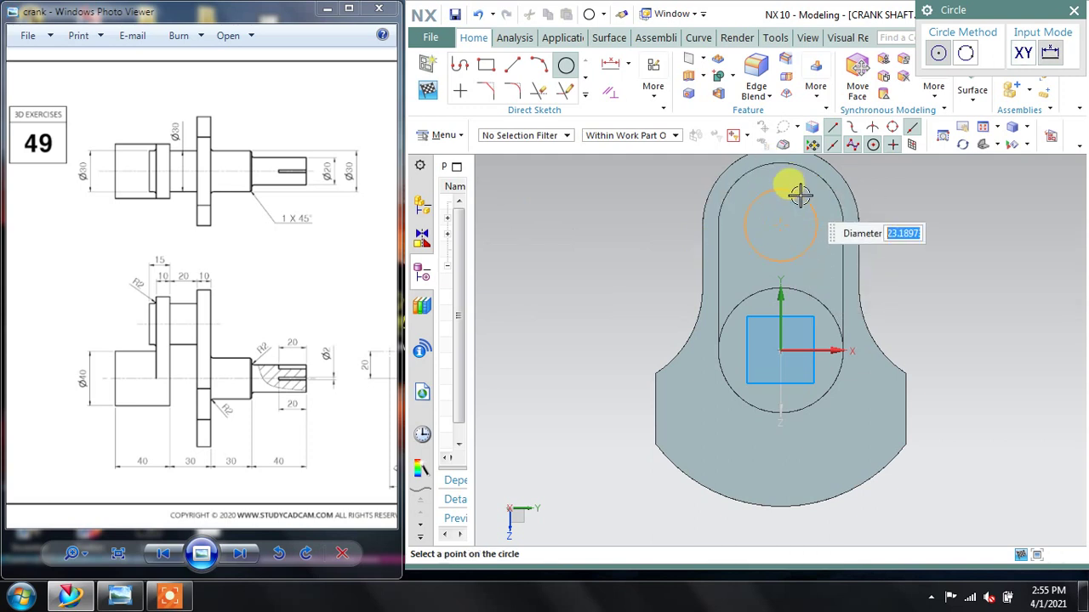
{"action": "type", "text": "30"}
{"action": "key", "text": "Return"}
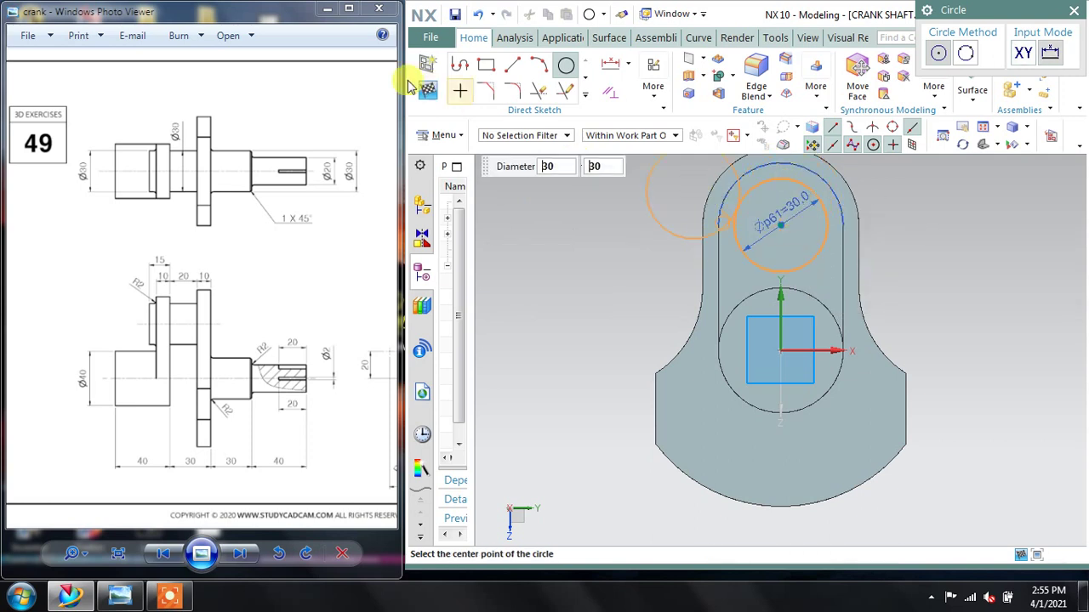
{"action": "key", "text": "Escape"}
{"action": "key", "text": "ctrl+q"}
Step: Extrude the 30 mm circle 5 mm, united with the body as a boss
{"action": "mouse_move", "coordinate": [634, 176]}
{"action": "middle_mouse_down"}
{"action": "mouse_move", "coordinate": [941, 236]}
{"action": "mouse_move", "coordinate": [930, 243]}
{"action": "middle_mouse_up"}
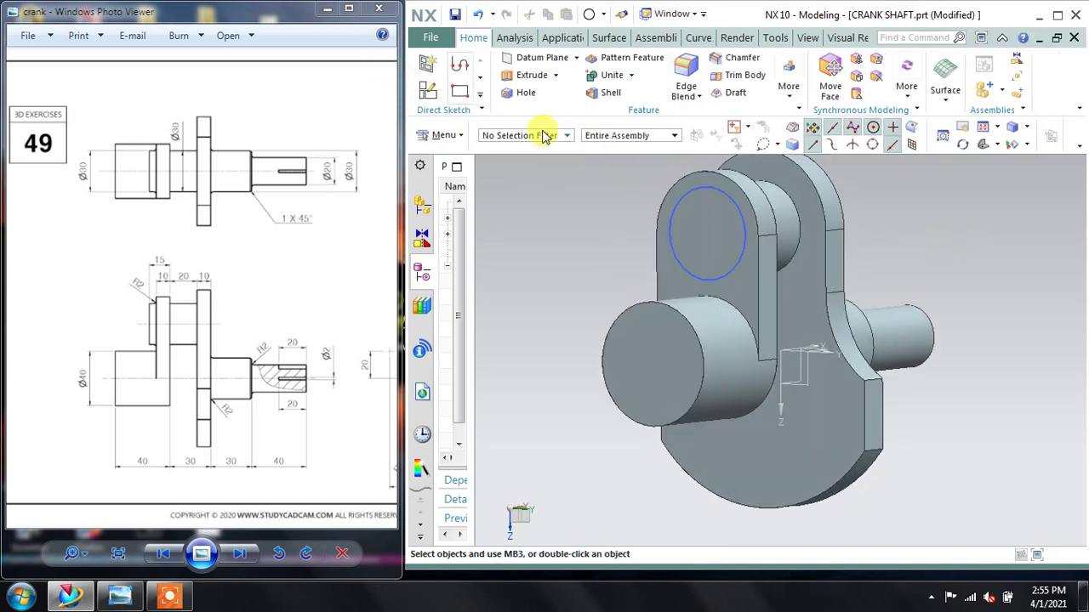
{"action": "left_click", "coordinate": [528, 75]}
{"action": "left_click", "coordinate": [686, 209]}
{"action": "type", "text": "5"}
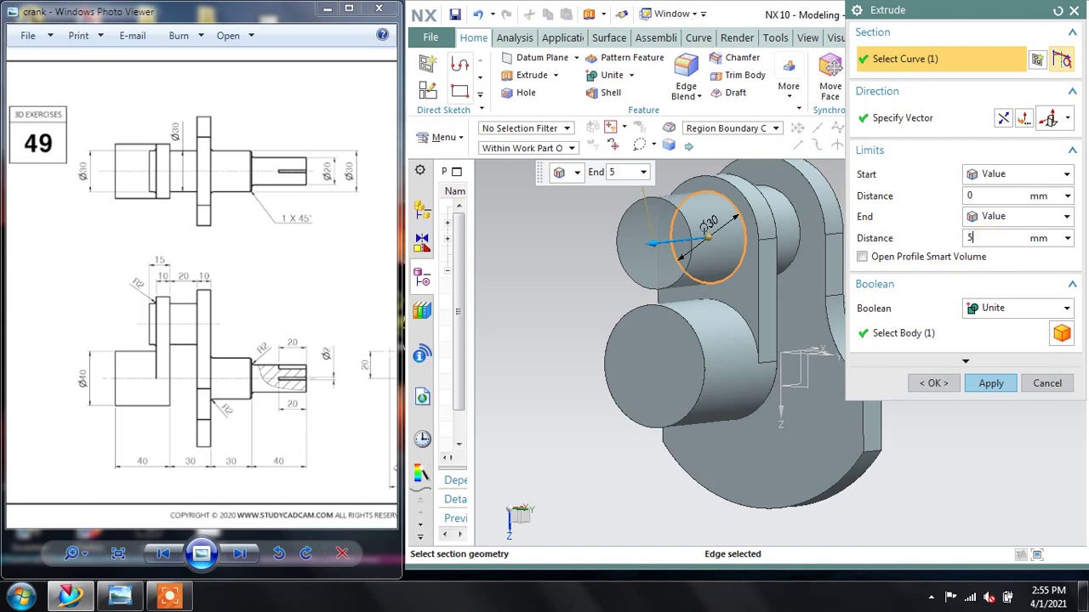
{"action": "left_click", "coordinate": [978, 383]}
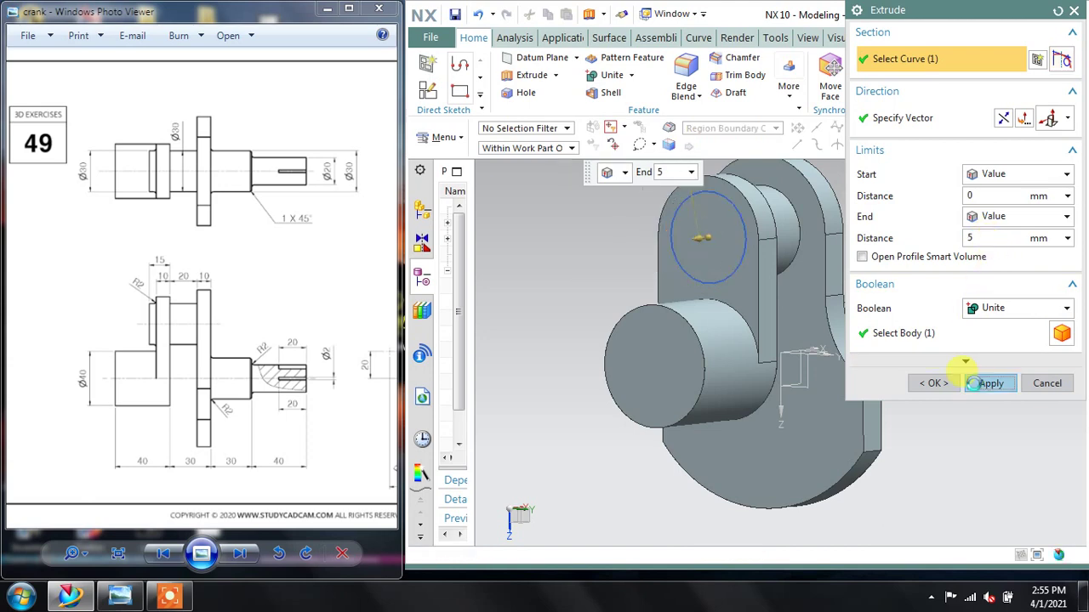
{"action": "left_click", "coordinate": [1046, 383]}
{"action": "right_click", "coordinate": [727, 198]}
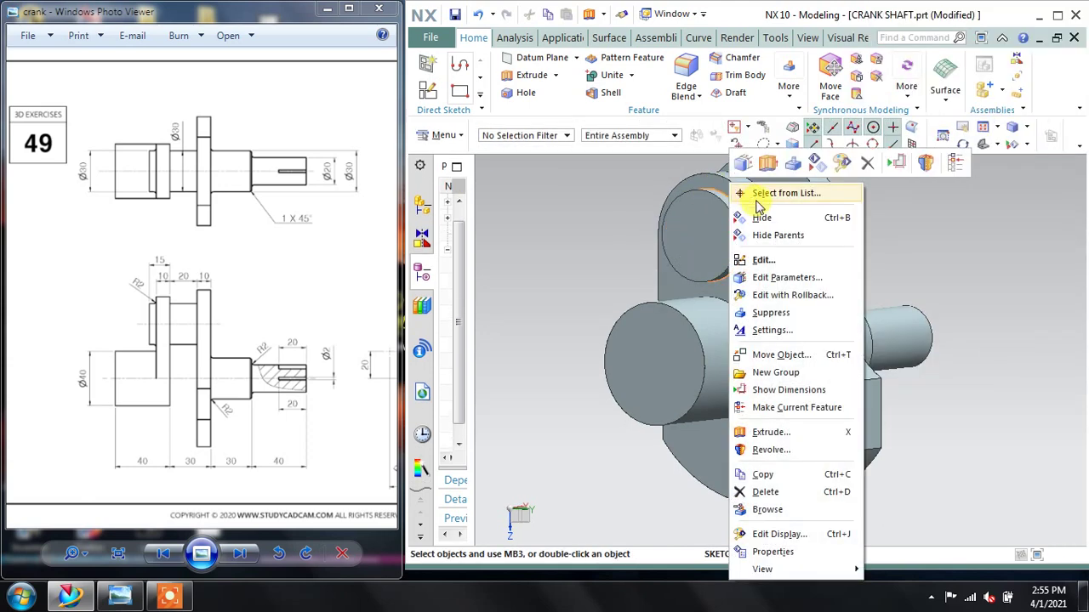
{"action": "mouse_move", "coordinate": [826, 243]}
{"action": "middle_mouse_down"}
{"action": "mouse_move", "coordinate": [773, 253]}
{"action": "mouse_move", "coordinate": [778, 286]}
{"action": "mouse_move", "coordinate": [771, 271]}
{"action": "mouse_move", "coordinate": [793, 269]}
{"action": "mouse_move", "coordinate": [776, 257]}
{"action": "mouse_move", "coordinate": [748, 282]}
{"action": "middle_mouse_up"}
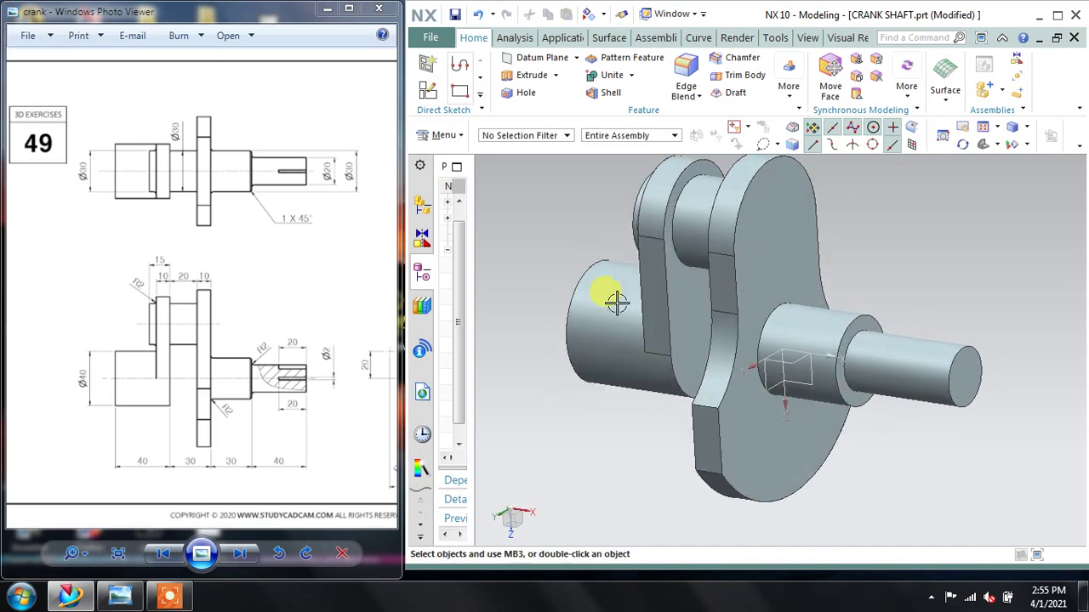
{"action": "mouse_move", "coordinate": [316, 348]}
{"action": "left_mouse_down"}
{"action": "mouse_move", "coordinate": [231, 297]}
{"action": "mouse_move", "coordinate": [223, 395]}
{"action": "mouse_move", "coordinate": [29, 335]}
{"action": "left_mouse_up"}
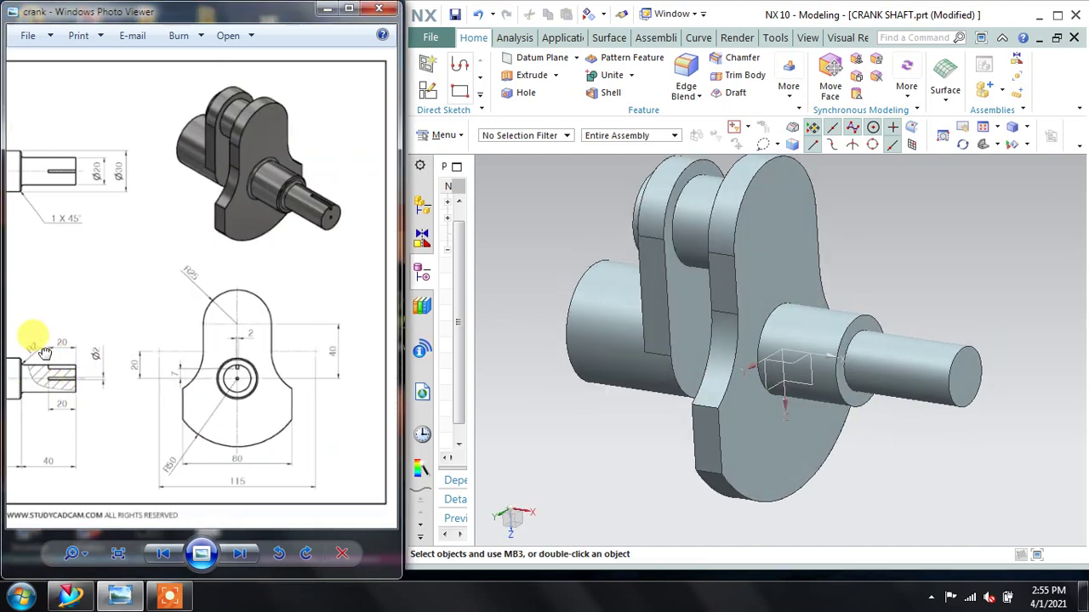
{"action": "scroll", "coordinate": [243, 376], "scroll_direction": "up", "scroll_amount": 1}
{"action": "left_click_drag", "start_coordinate": [182, 418], "coordinate": [177, 437]}
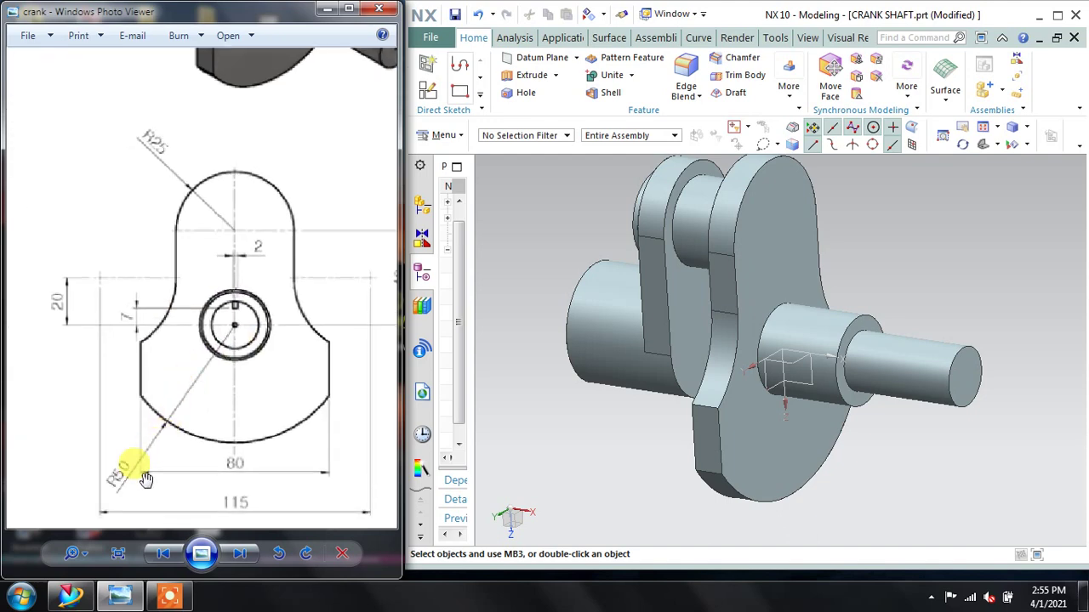
{"action": "scroll", "coordinate": [121, 489], "scroll_direction": "up", "scroll_amount": 2}
{"action": "scroll", "coordinate": [122, 489], "scroll_direction": "down", "scroll_amount": 3}
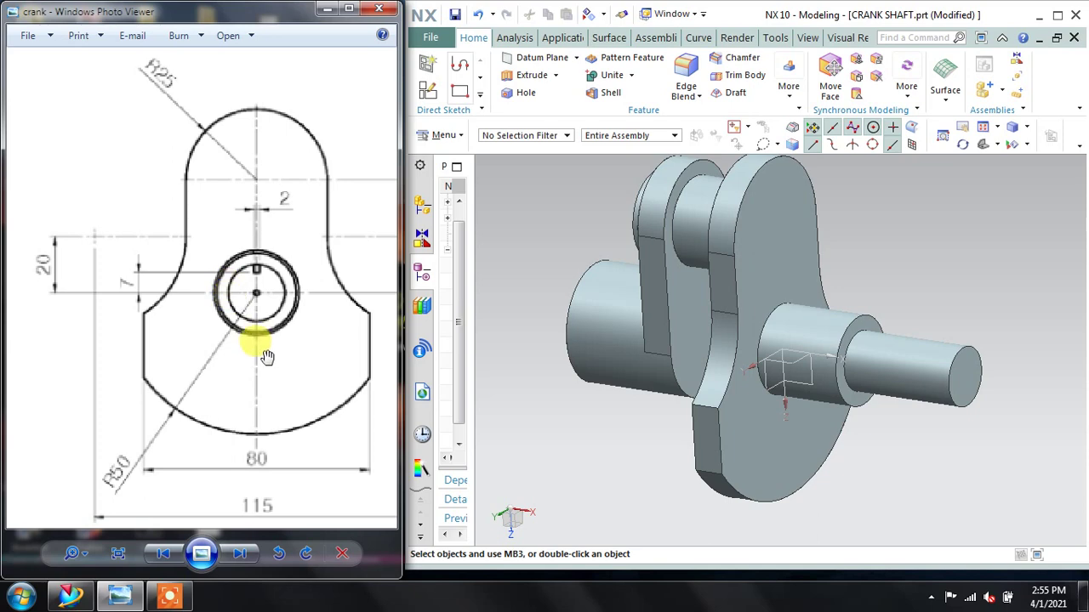
{"action": "left_click_drag", "start_coordinate": [263, 338], "coordinate": [101, 365]}
{"action": "scroll", "coordinate": [102, 364], "scroll_direction": "down", "scroll_amount": 2}
{"action": "scroll", "coordinate": [110, 348], "scroll_direction": "down", "scroll_amount": 2}
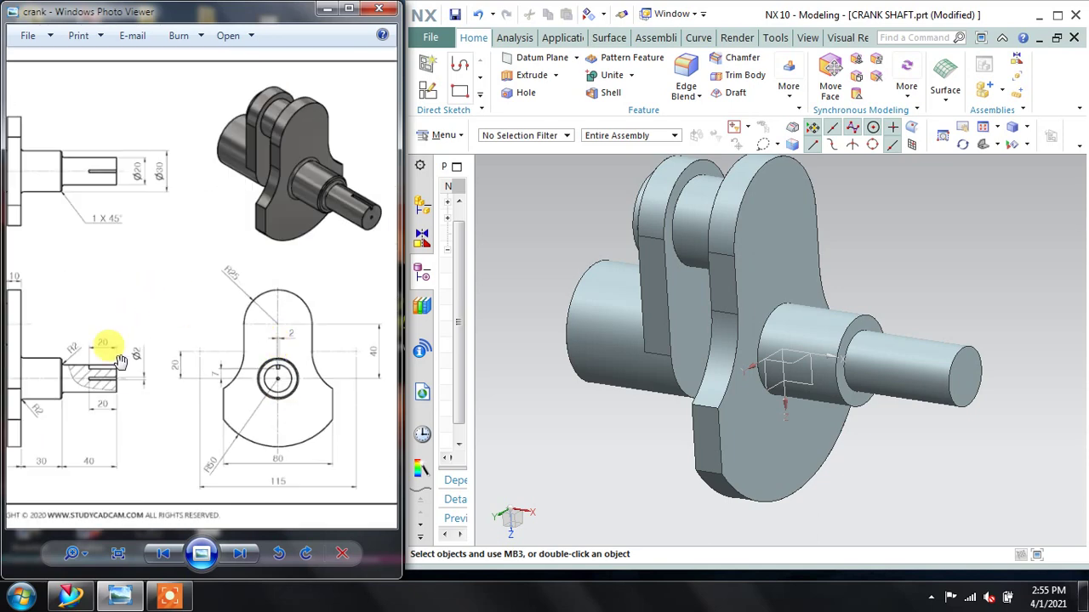
{"action": "scroll", "coordinate": [110, 348], "scroll_direction": "up", "scroll_amount": 2}
{"action": "scroll", "coordinate": [157, 365], "scroll_direction": "up", "scroll_amount": 1}
{"action": "mouse_move", "coordinate": [891, 345]}
{"action": "middle_mouse_down"}
{"action": "mouse_move", "coordinate": [893, 316]}
{"action": "mouse_move", "coordinate": [862, 304]}
{"action": "mouse_move", "coordinate": [863, 320]}
{"action": "mouse_move", "coordinate": [797, 335]}
{"action": "middle_mouse_up"}
Step: Set up a General Simple hole, normal to the face, 2 mm diameter, with depth limited by value
{"action": "left_click", "coordinate": [104, 435]}
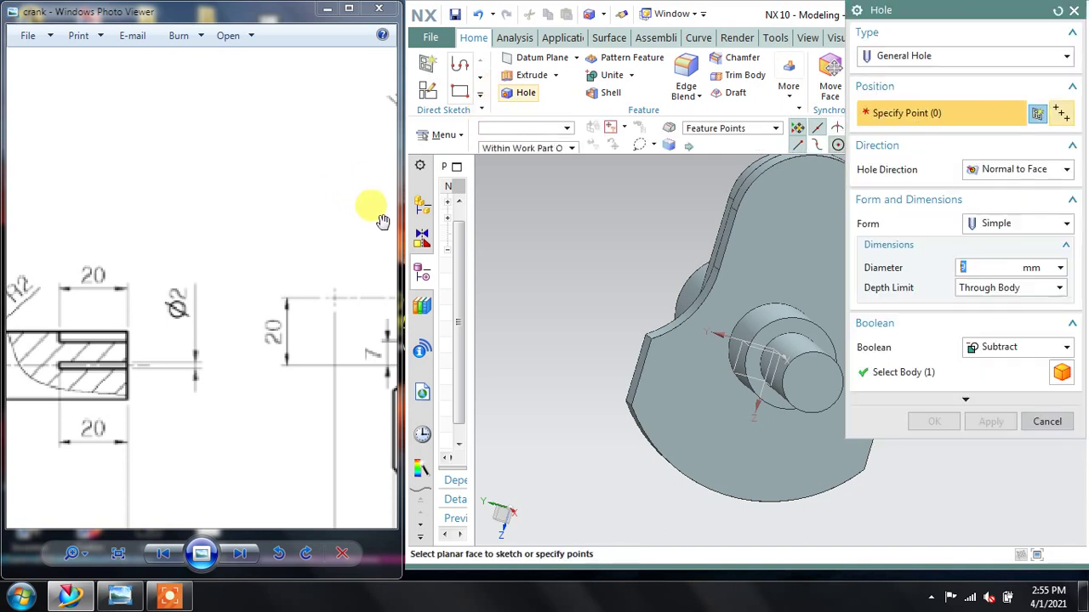
{"action": "left_click", "coordinate": [999, 224]}
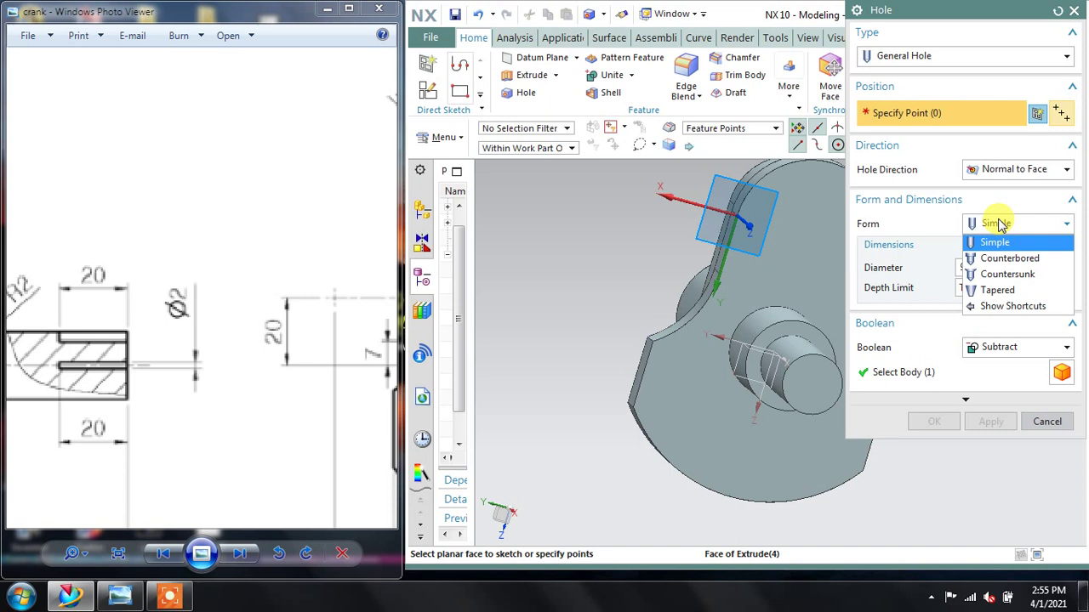
{"action": "left_click", "coordinate": [999, 224]}
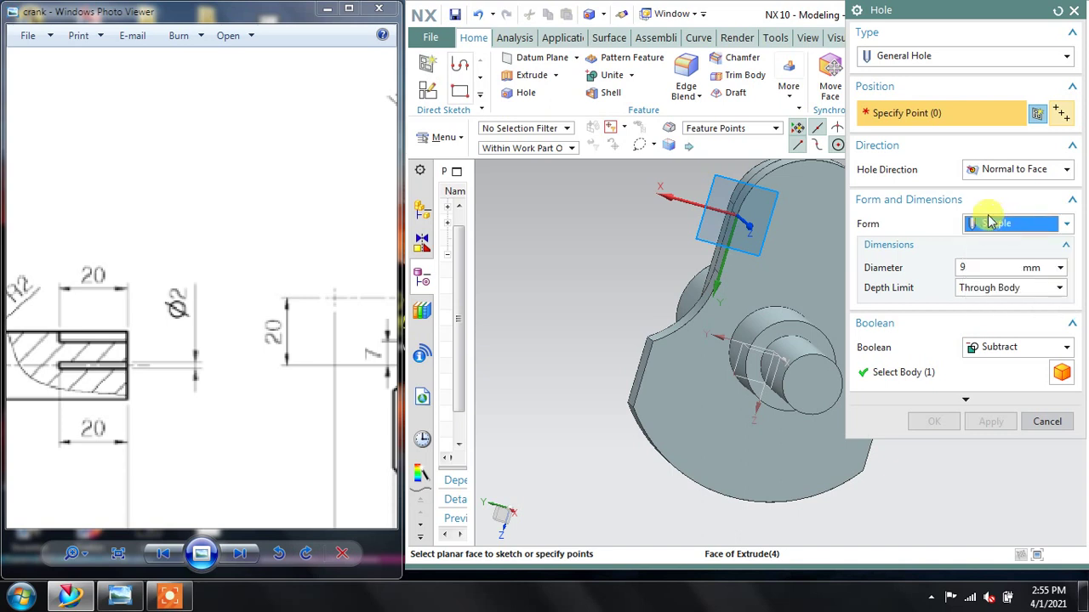
{"action": "double_click", "coordinate": [981, 267]}
{"action": "type", "text": "2"}
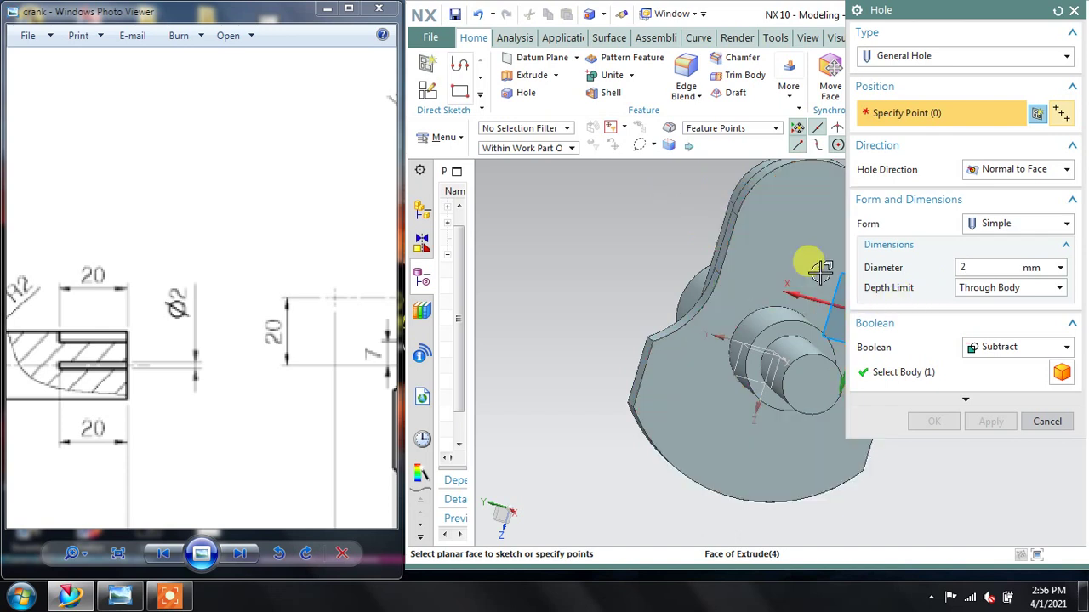
{"action": "middle_click_drag", "start_coordinate": [742, 260], "coordinate": [758, 274]}
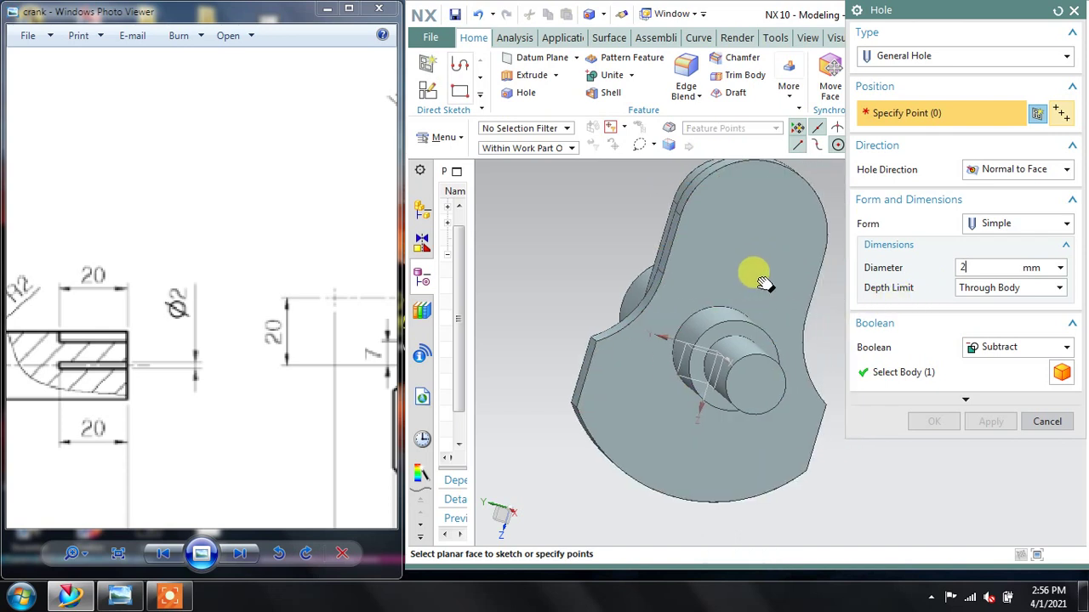
{"action": "left_click", "coordinate": [1015, 225]}
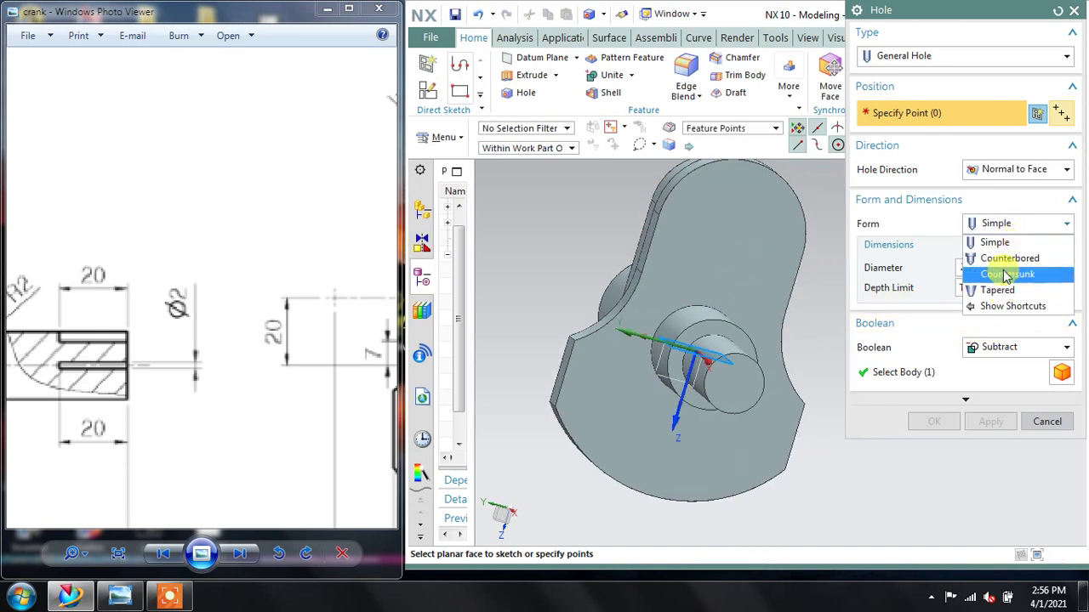
{"action": "left_click", "coordinate": [999, 225]}
{"action": "left_click", "coordinate": [997, 170]}
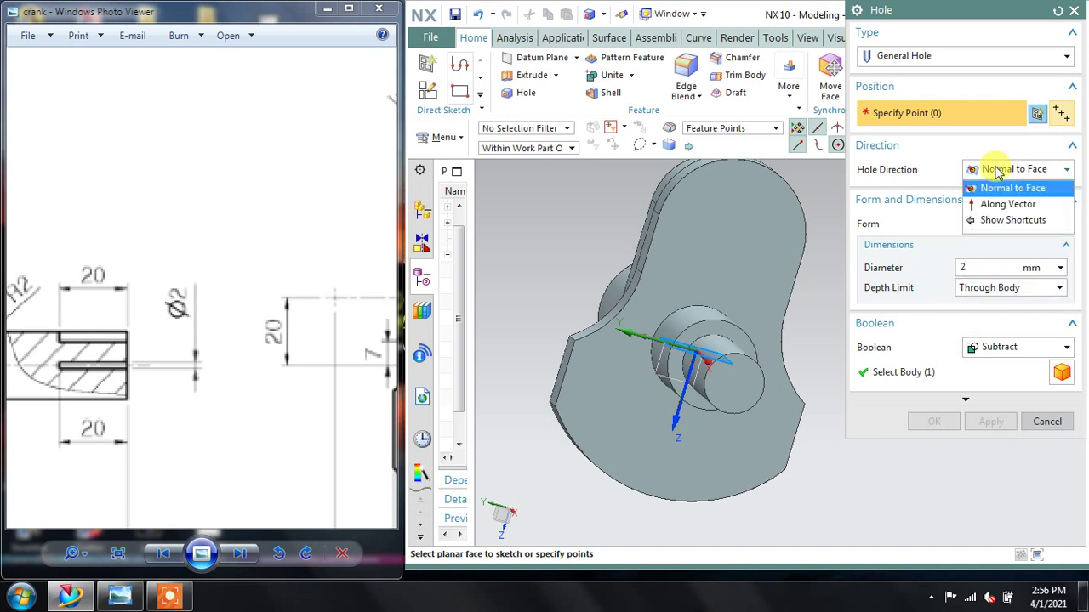
{"action": "left_click", "coordinate": [997, 170]}
{"action": "left_click", "coordinate": [893, 60]}
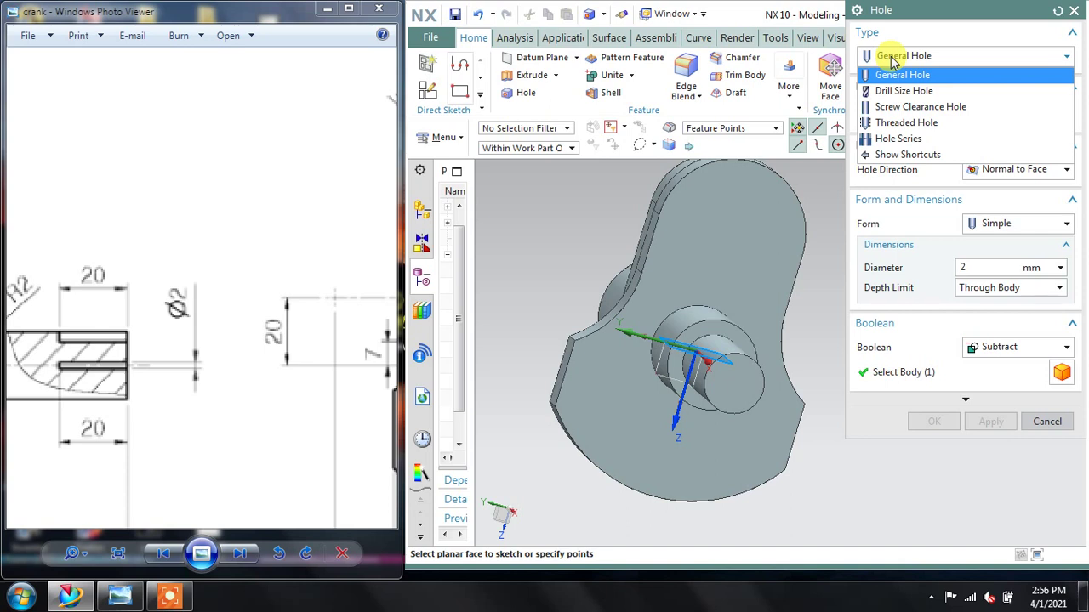
{"action": "left_click", "coordinate": [893, 60]}
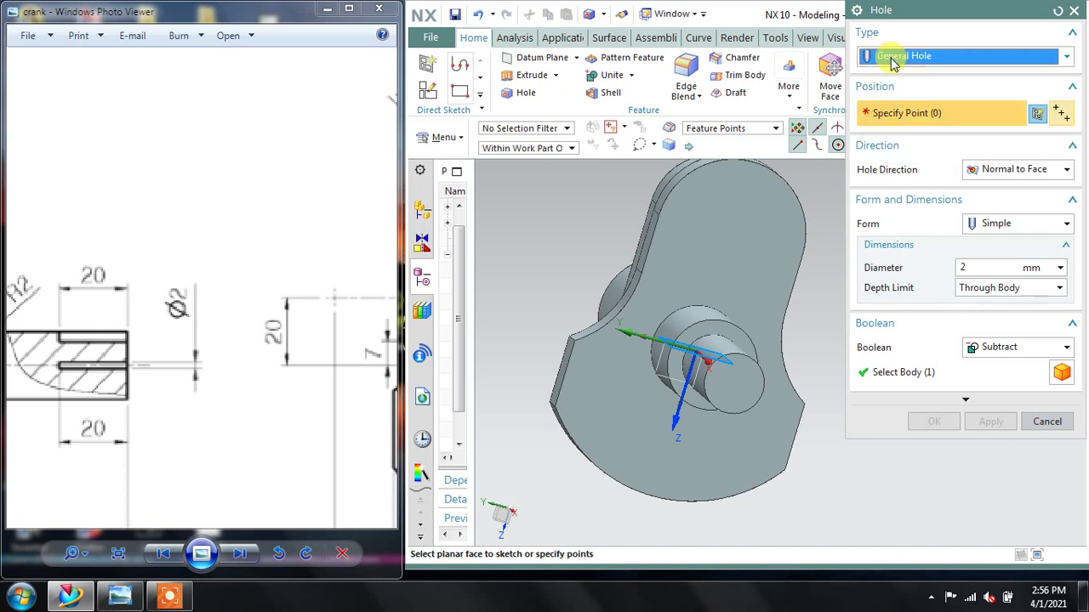
{"action": "left_click", "coordinate": [965, 400]}
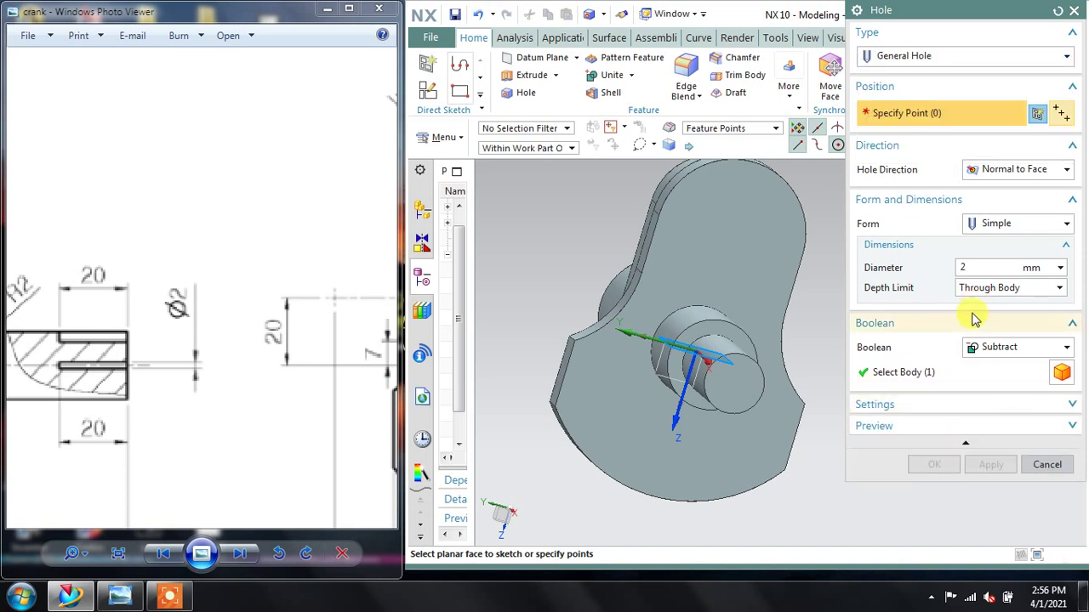
{"action": "left_click", "coordinate": [998, 289]}
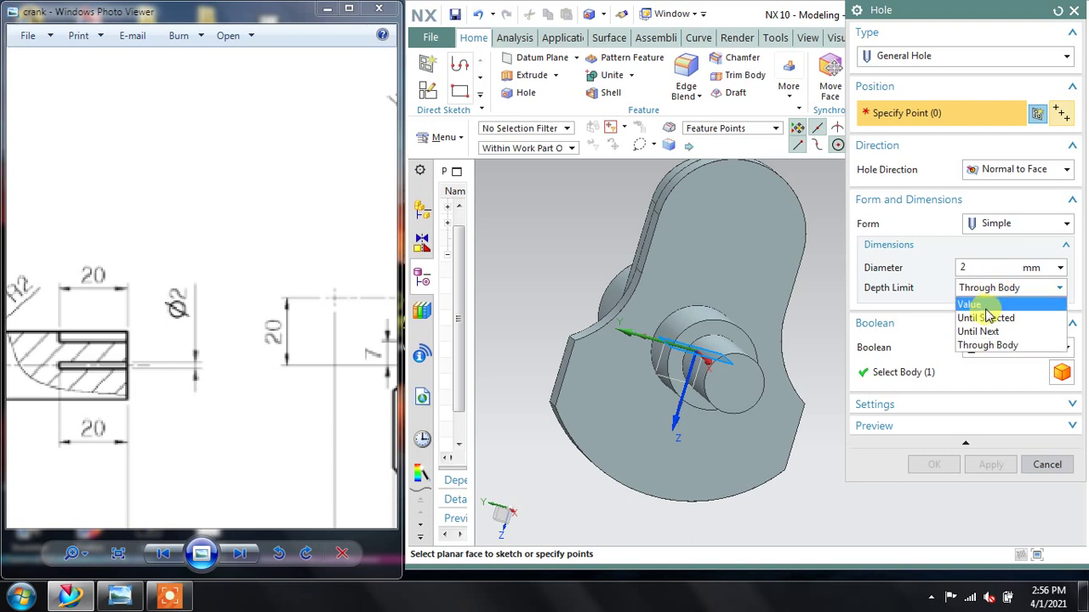
{"action": "left_click", "coordinate": [984, 304]}
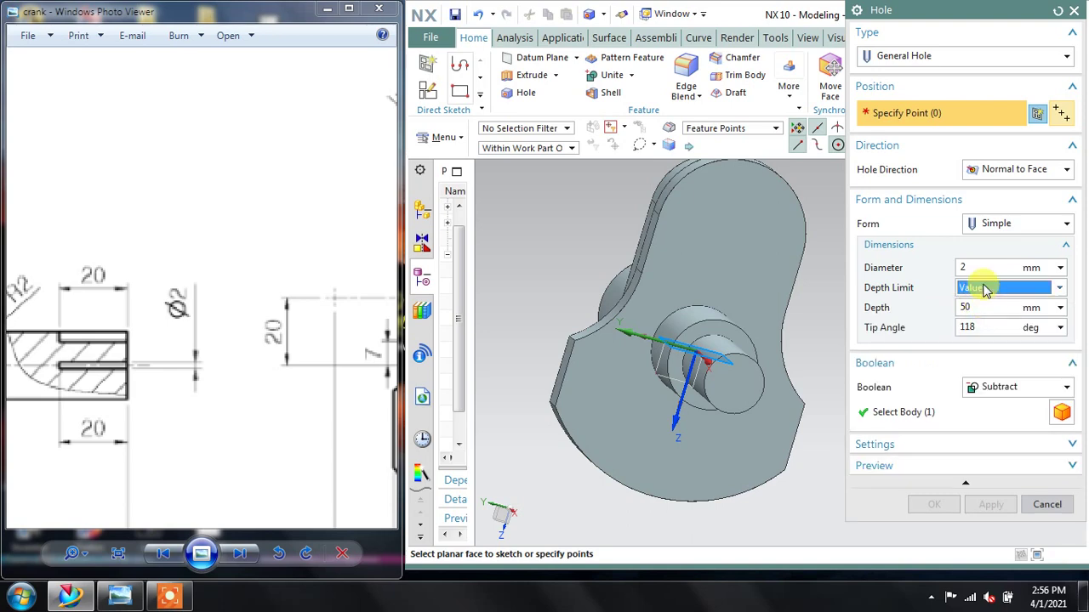
Step: Set 20 mm depth and 0° tip angle, place the hole at the shaft-end centre, and create it
{"action": "mouse_move", "coordinate": [600, 348]}
{"action": "middle_mouse_down"}
{"action": "mouse_move", "coordinate": [646, 380]}
{"action": "mouse_move", "coordinate": [627, 352]}
{"action": "middle_mouse_up"}
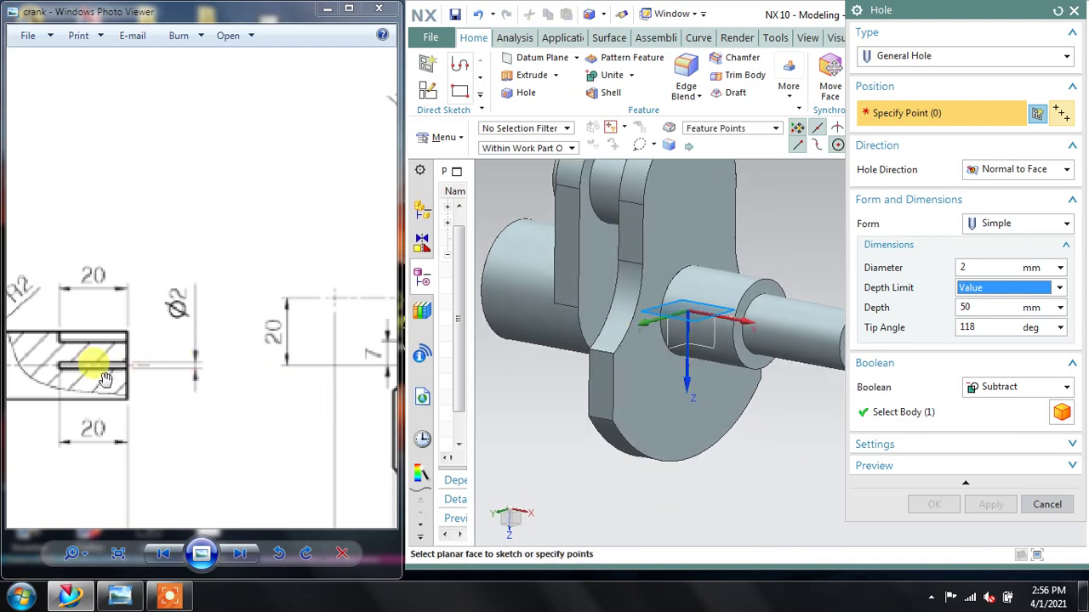
{"action": "middle_click_drag", "start_coordinate": [615, 462], "coordinate": [568, 460], "text": "shift"}
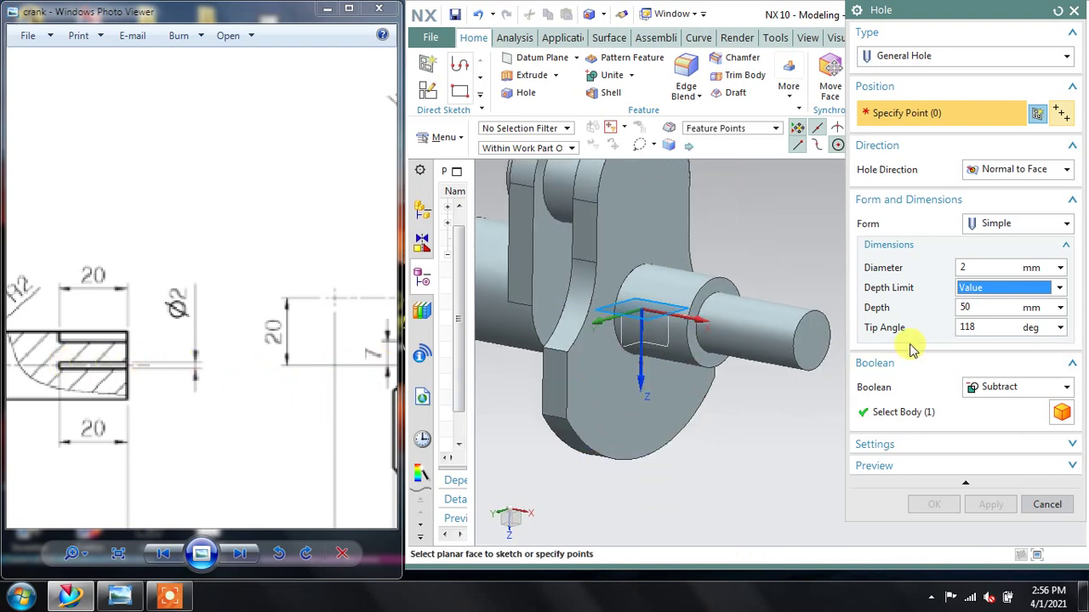
{"action": "left_click_drag", "start_coordinate": [982, 327], "coordinate": [961, 330]}
{"action": "type", "text": "20"}
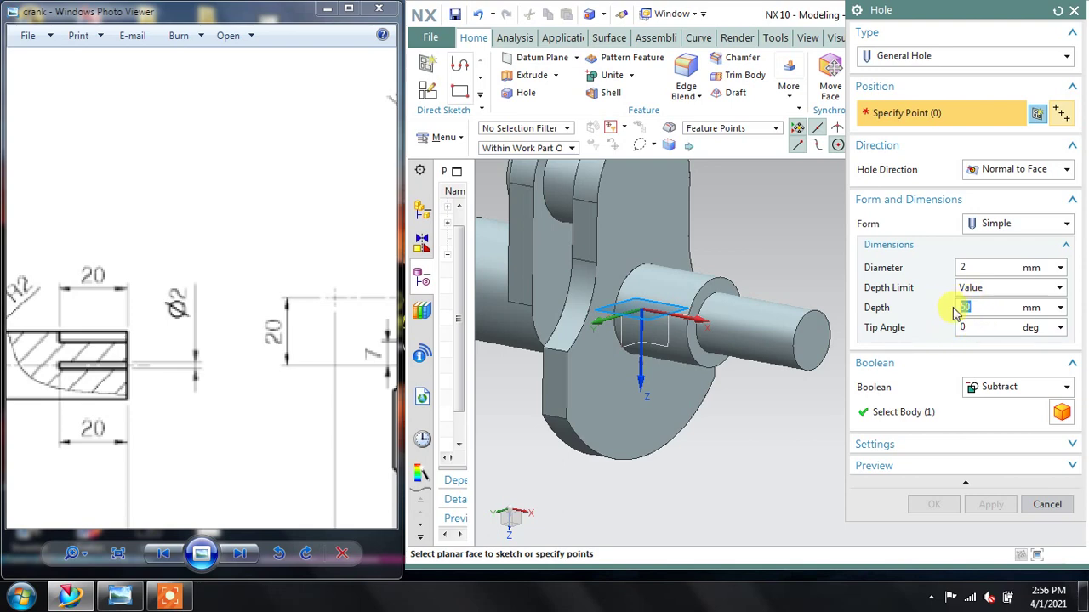
{"action": "scroll", "coordinate": [808, 340], "scroll_direction": "up", "scroll_amount": 3}
{"action": "left_click", "coordinate": [808, 340]}
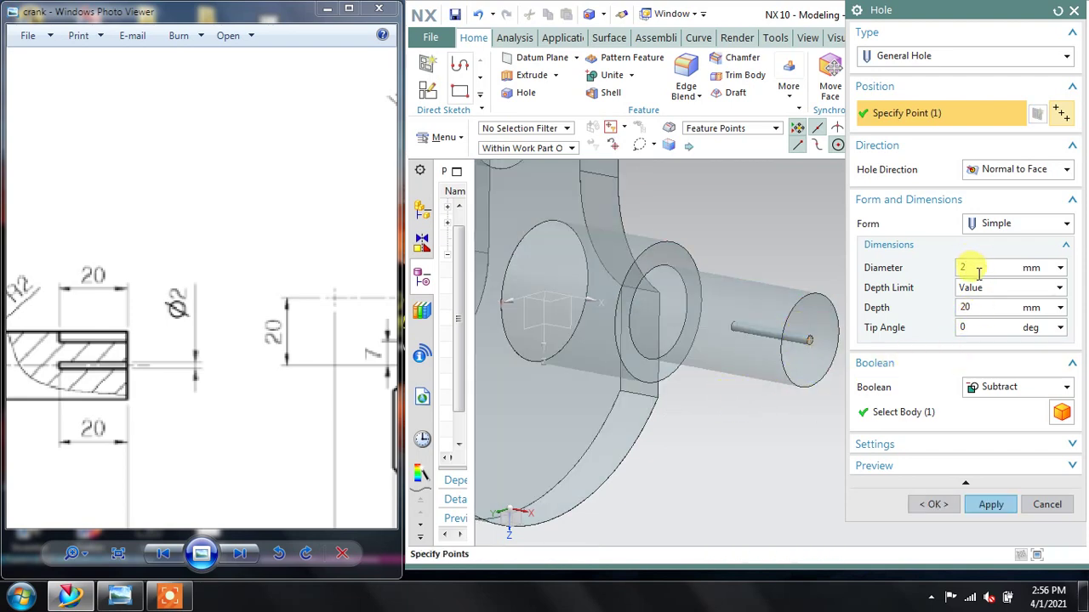
{"action": "mouse_move", "coordinate": [738, 405]}
{"action": "middle_mouse_down"}
{"action": "mouse_move", "coordinate": [737, 393]}
{"action": "mouse_move", "coordinate": [765, 394]}
{"action": "mouse_move", "coordinate": [741, 394]}
{"action": "mouse_move", "coordinate": [756, 393]}
{"action": "middle_mouse_up"}
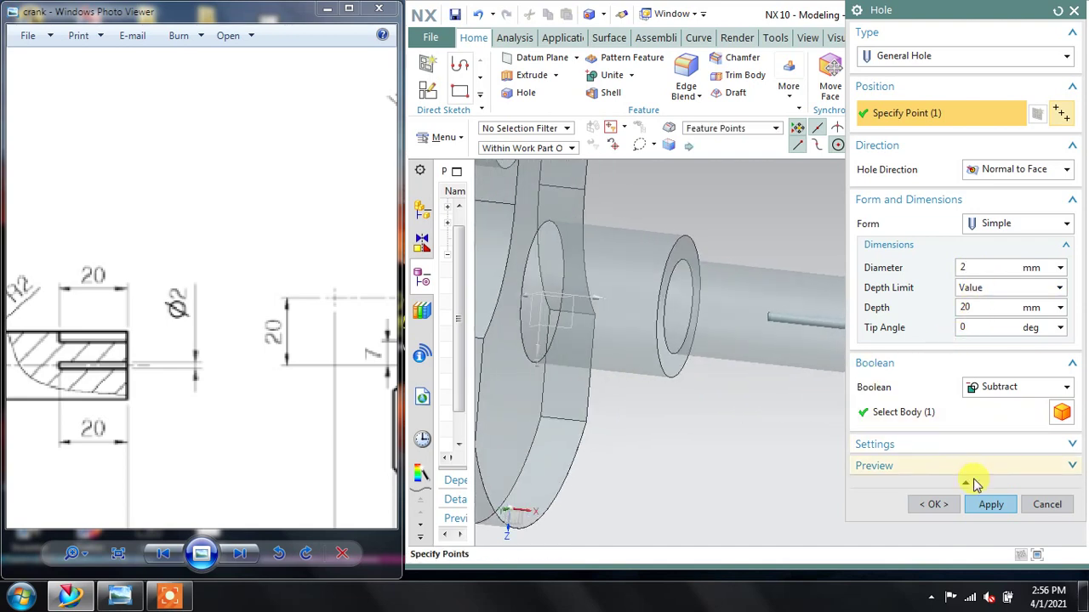
{"action": "left_click", "coordinate": [990, 506]}
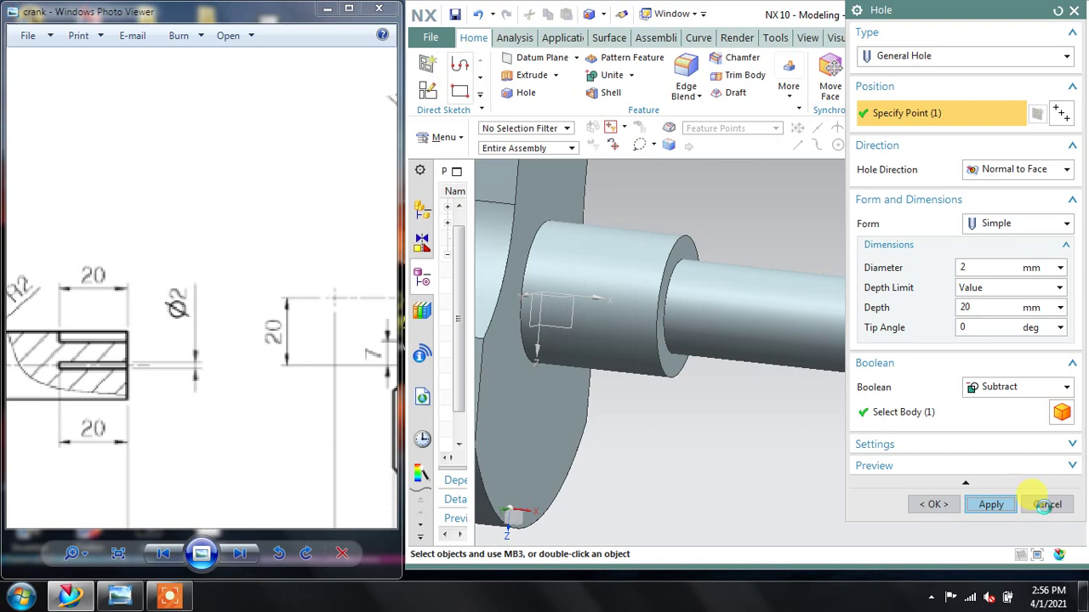
{"action": "left_click", "coordinate": [1046, 505]}
{"action": "mouse_move", "coordinate": [972, 493]}
{"action": "middle_mouse_down"}
{"action": "mouse_move", "coordinate": [848, 405]}
{"action": "mouse_move", "coordinate": [842, 414]}
{"action": "middle_mouse_up"}
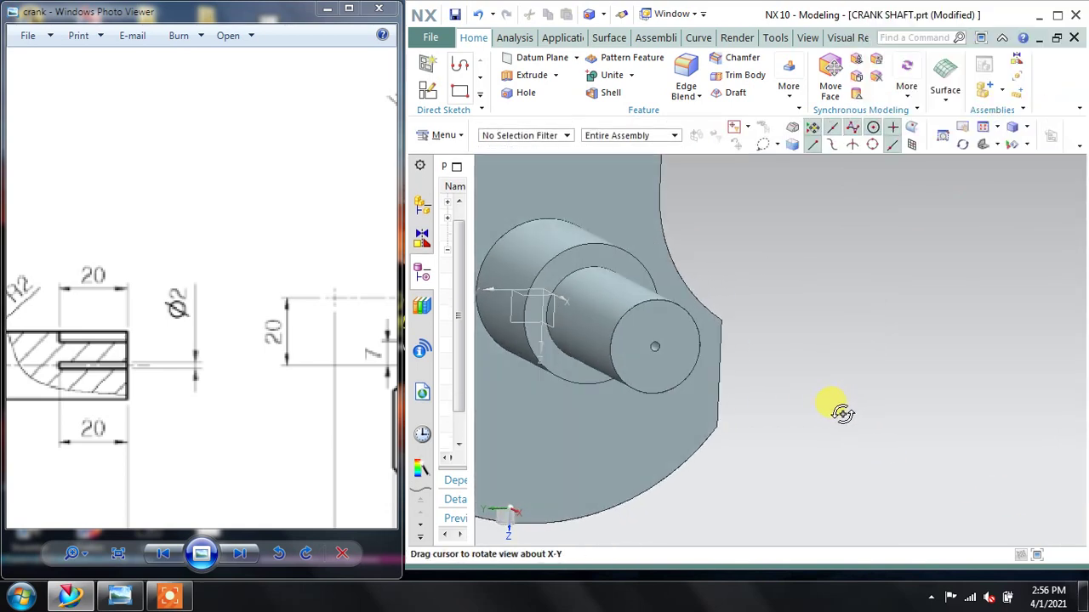
Step: Zoom and pan the reference drawing to the hatched Ø2 hole section with its 20 depth
{"action": "left_click_drag", "start_coordinate": [396, 415], "coordinate": [73, 360]}
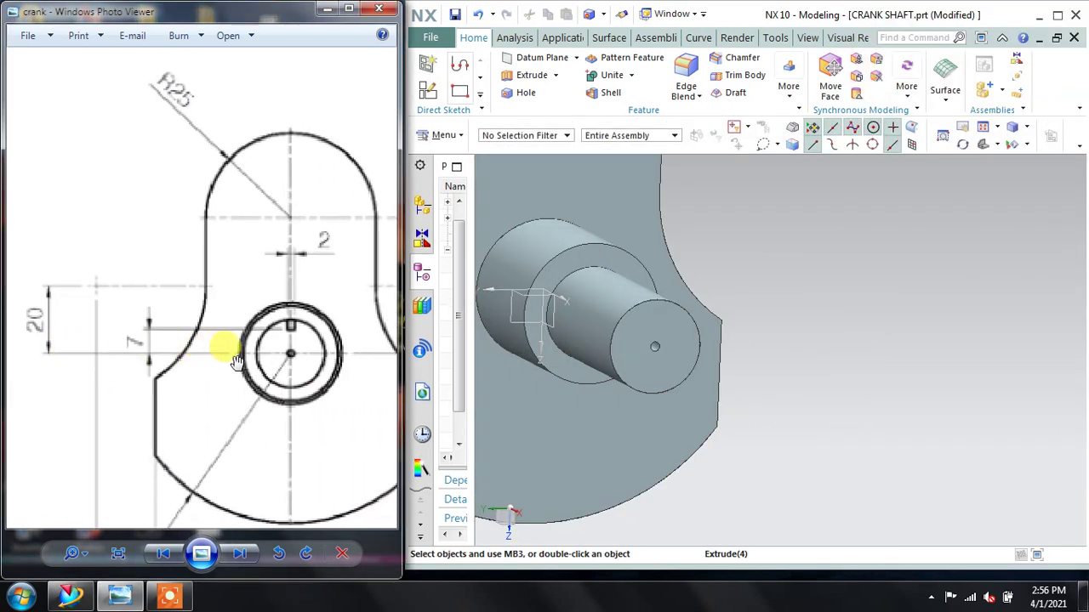
{"action": "scroll", "coordinate": [289, 325], "scroll_direction": "up", "scroll_amount": 1}
{"action": "scroll", "coordinate": [280, 316], "scroll_direction": "up", "scroll_amount": 1}
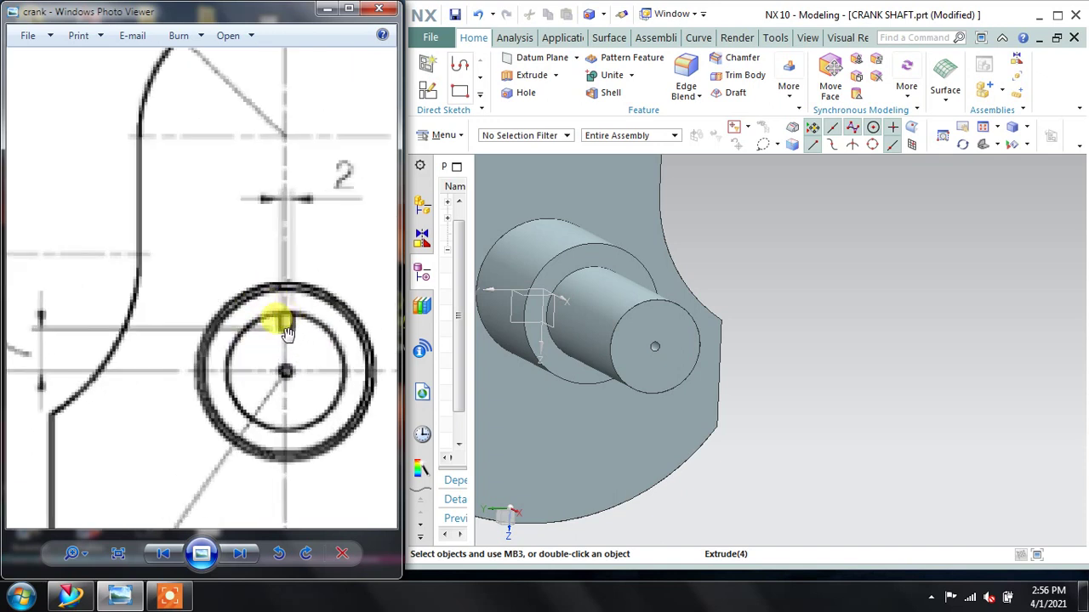
{"action": "mouse_move", "coordinate": [49, 328]}
{"action": "left_mouse_down"}
{"action": "mouse_move", "coordinate": [125, 340]}
{"action": "mouse_move", "coordinate": [340, 315]}
{"action": "left_mouse_up"}
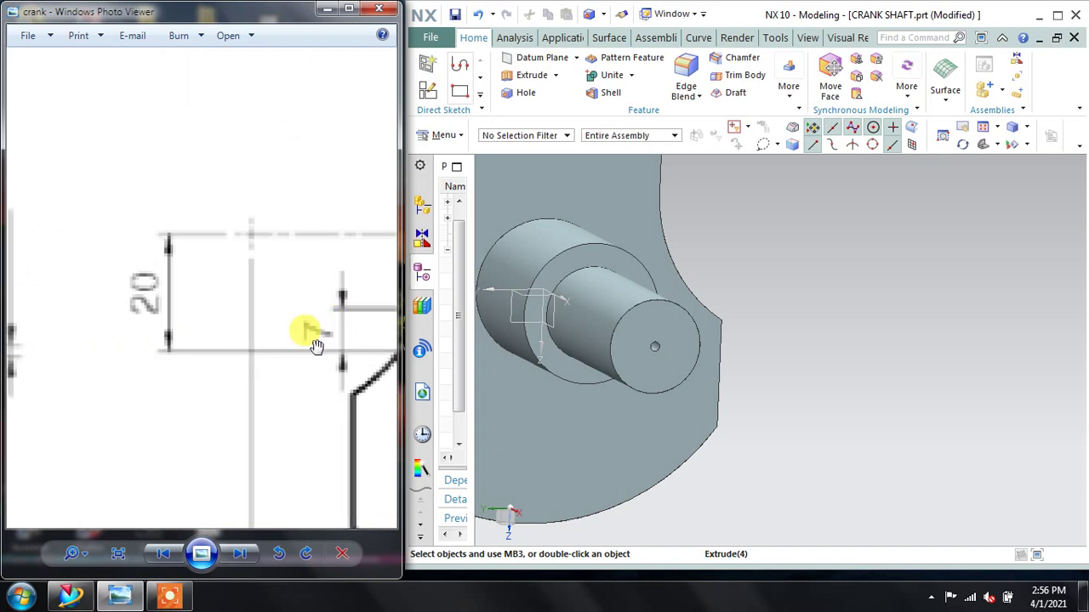
{"action": "left_click_drag", "start_coordinate": [87, 339], "coordinate": [401, 309]}
{"action": "left_click_drag", "start_coordinate": [247, 321], "coordinate": [226, 328]}
{"action": "left_click", "coordinate": [536, 158]}
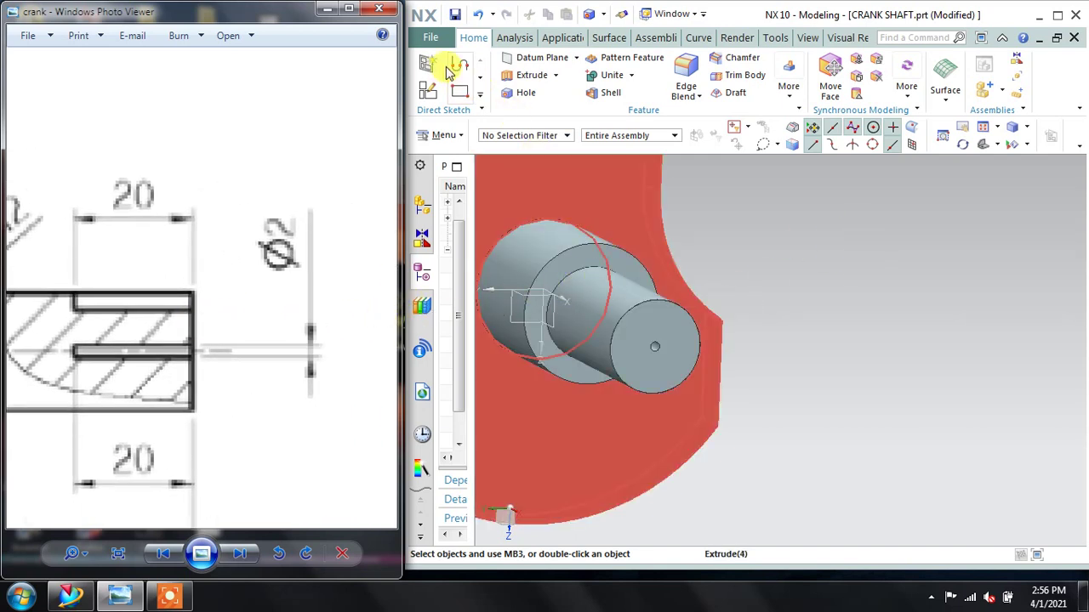
{"action": "left_click", "coordinate": [449, 72]}
Step: Create a sketch on the small shaft's flat end face, reselecting the plane after reorienting the view
{"action": "left_click", "coordinate": [660, 331]}
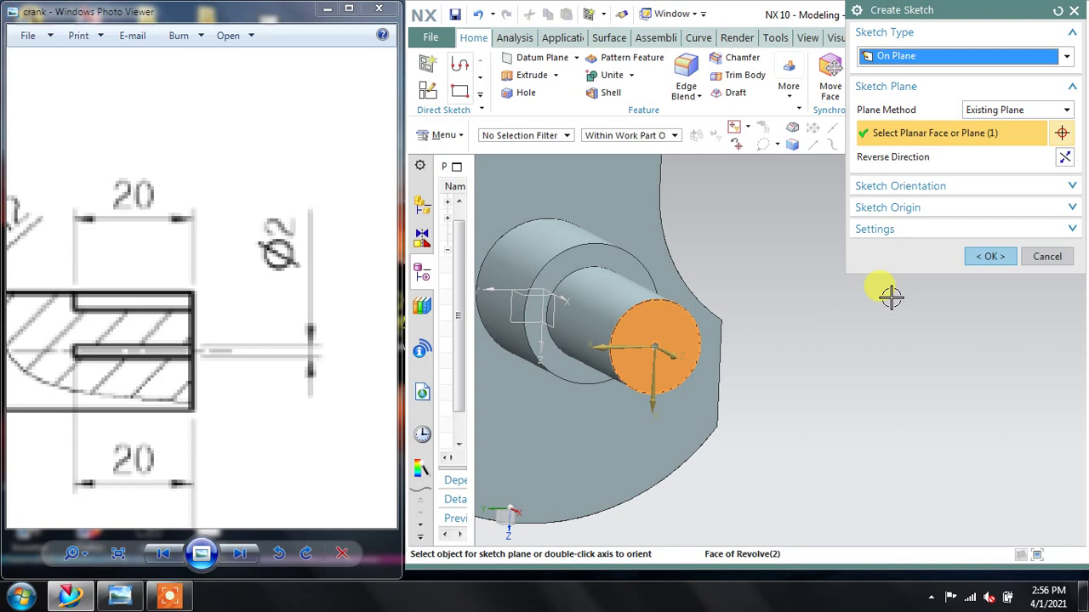
{"action": "left_click", "coordinate": [991, 258]}
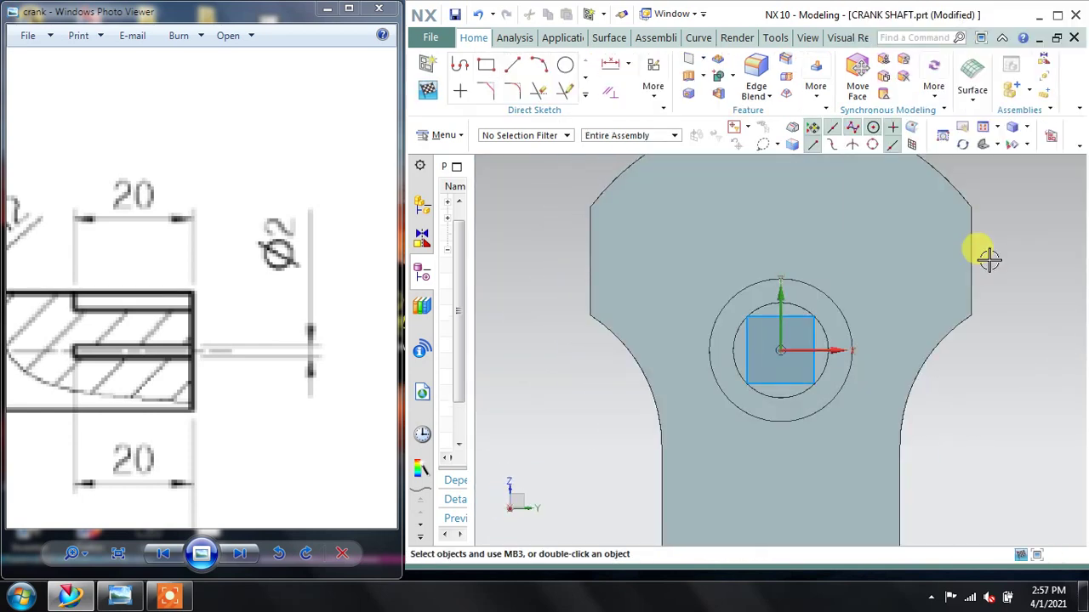
{"action": "left_click", "coordinate": [427, 88]}
{"action": "mouse_move", "coordinate": [712, 289]}
{"action": "middle_mouse_down"}
{"action": "mouse_move", "coordinate": [788, 277]}
{"action": "mouse_move", "coordinate": [766, 273]}
{"action": "middle_mouse_up"}
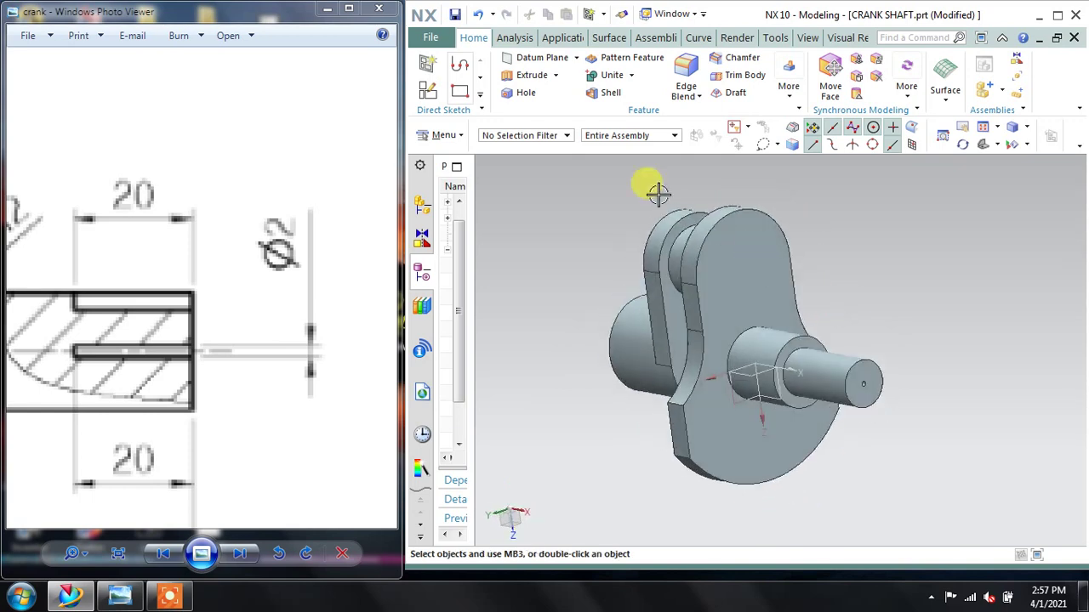
{"action": "left_click", "coordinate": [427, 65]}
{"action": "left_click", "coordinate": [863, 383]}
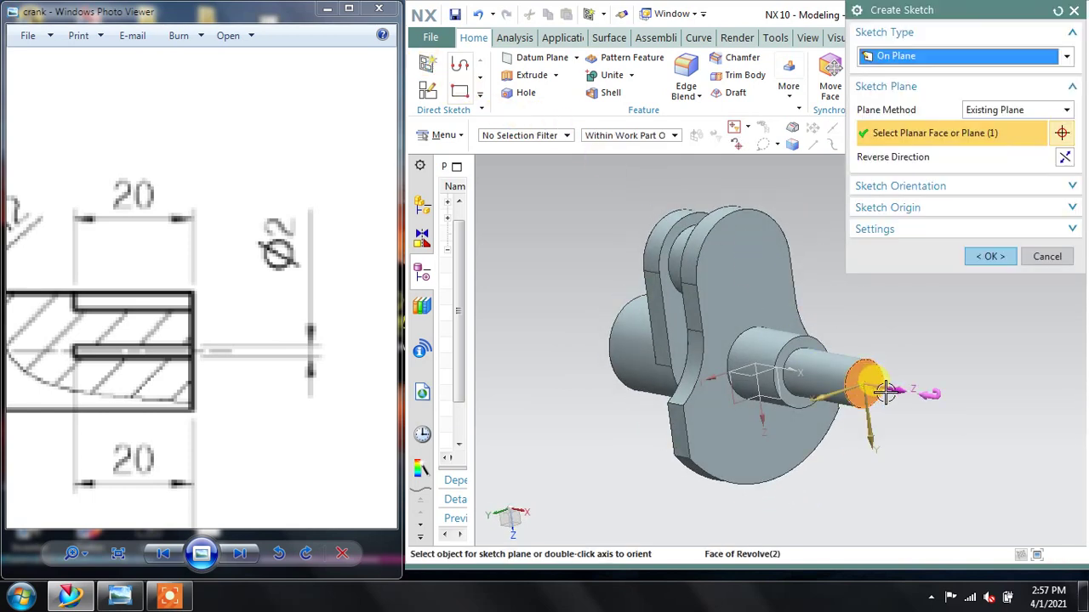
{"action": "left_click", "coordinate": [991, 256]}
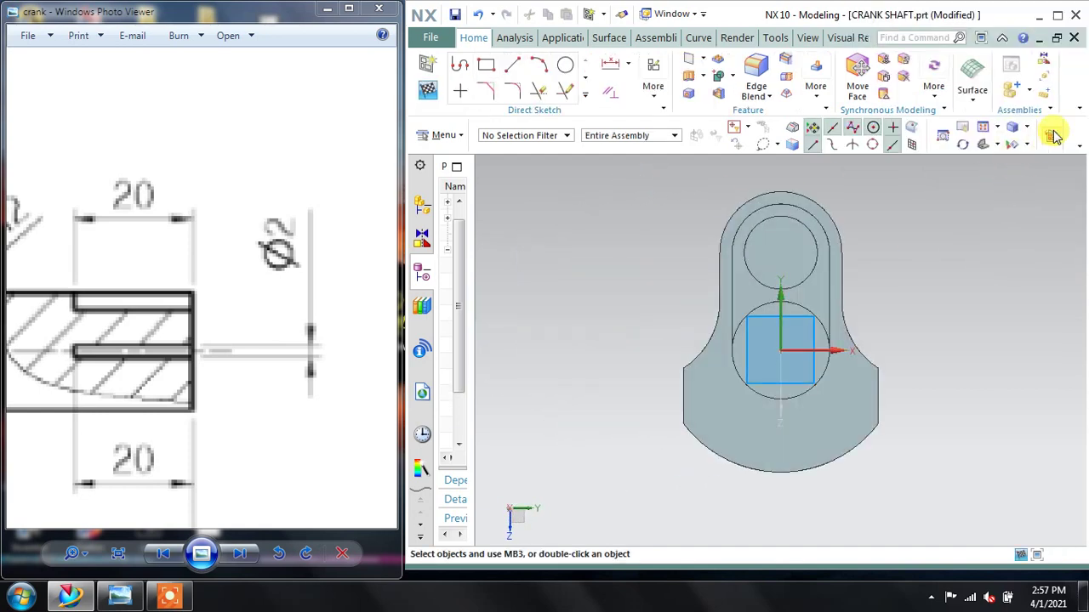
{"action": "mouse_move", "coordinate": [802, 377]}
{"action": "middle_mouse_down"}
{"action": "mouse_move", "coordinate": [749, 384]}
{"action": "mouse_move", "coordinate": [712, 371]}
{"action": "mouse_move", "coordinate": [676, 382]}
{"action": "middle_mouse_up"}
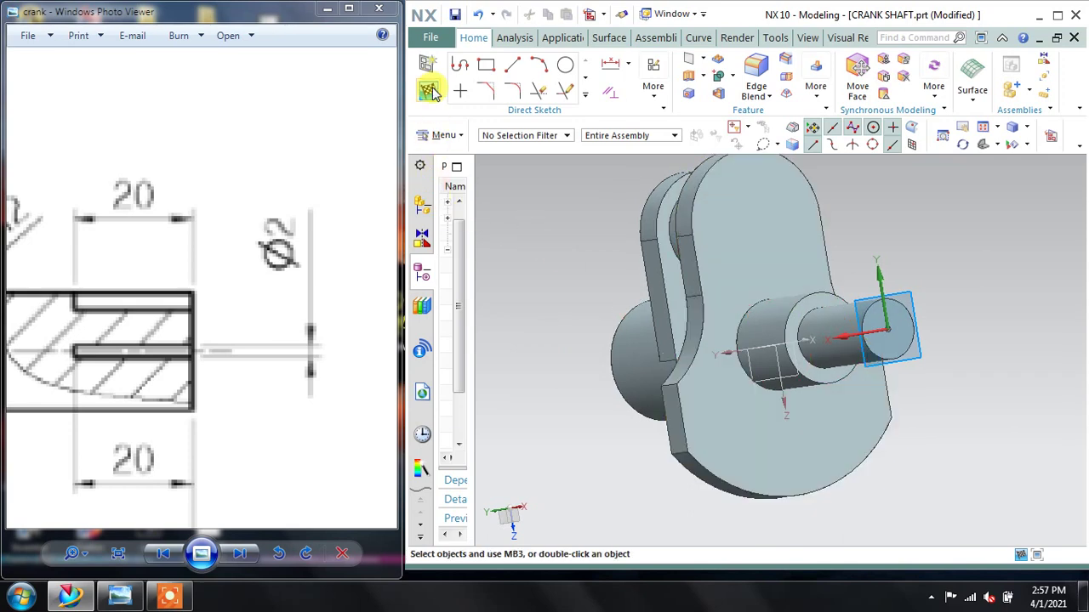
{"action": "mouse_move", "coordinate": [899, 324]}
{"action": "middle_mouse_down"}
{"action": "mouse_move", "coordinate": [904, 360]}
{"action": "mouse_move", "coordinate": [907, 351]}
{"action": "middle_mouse_up"}
{"action": "key", "text": "s"}
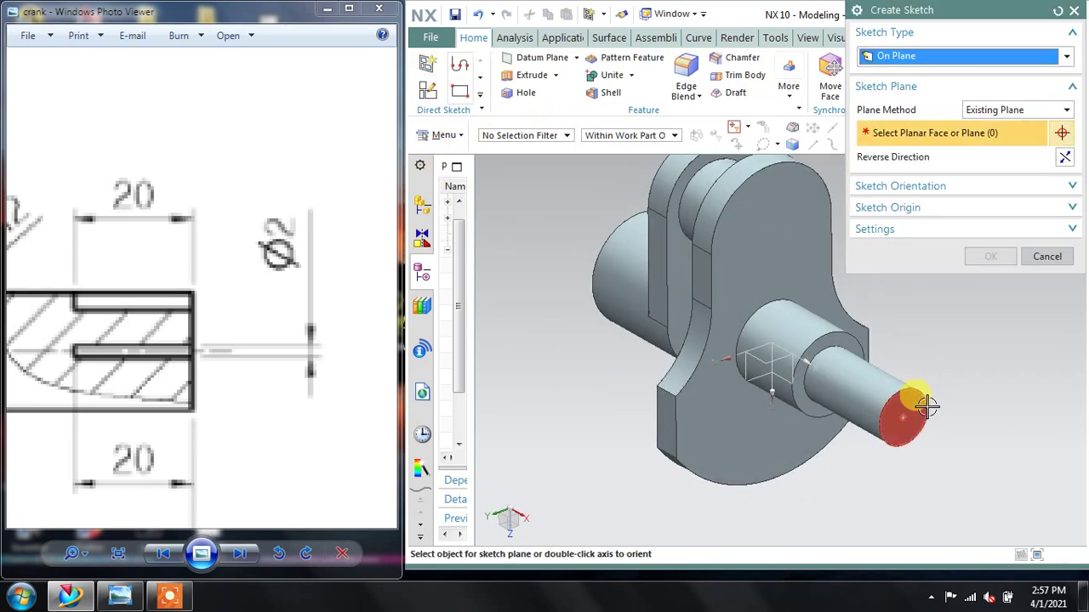
{"action": "left_click", "coordinate": [925, 405]}
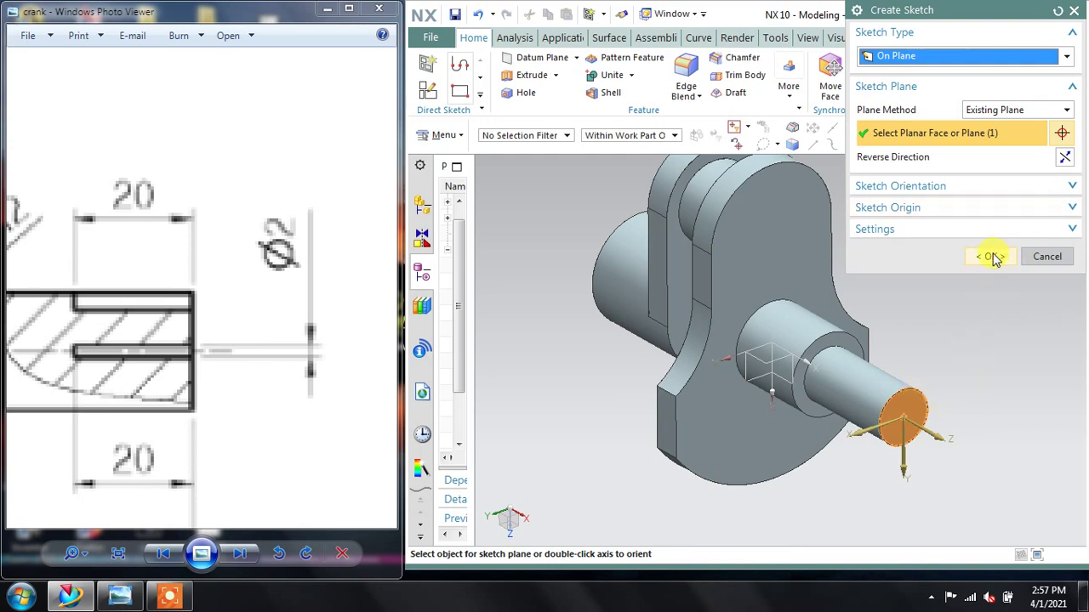
{"action": "left_click", "coordinate": [991, 257]}
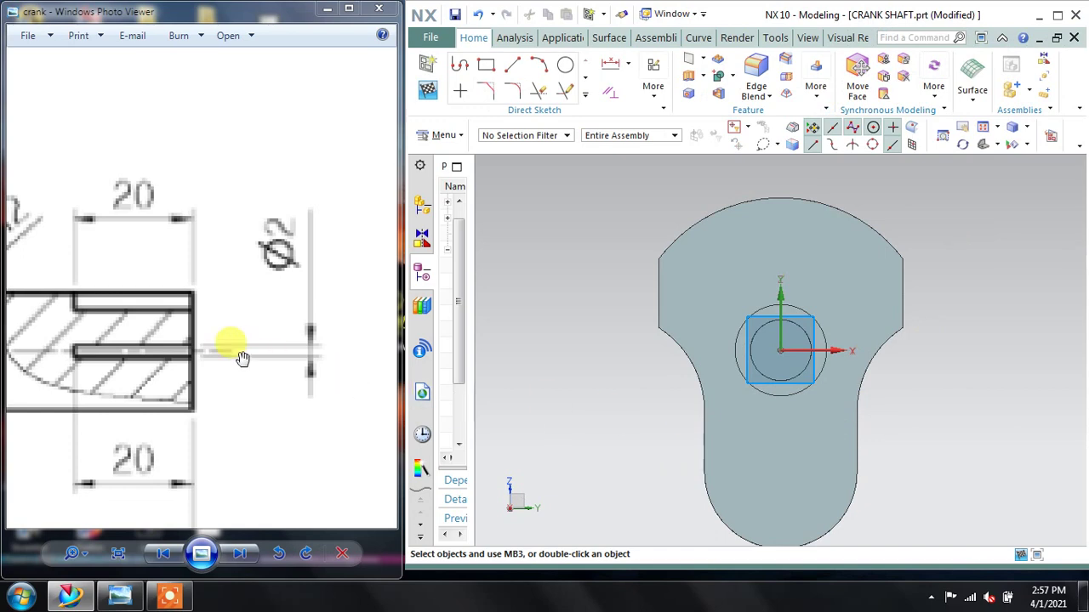
{"action": "scroll", "coordinate": [240, 357], "scroll_direction": "down", "scroll_amount": 2}
{"action": "scroll", "coordinate": [230, 340], "scroll_direction": "down", "scroll_amount": 1}
{"action": "scroll", "coordinate": [231, 340], "scroll_direction": "down", "scroll_amount": 1}
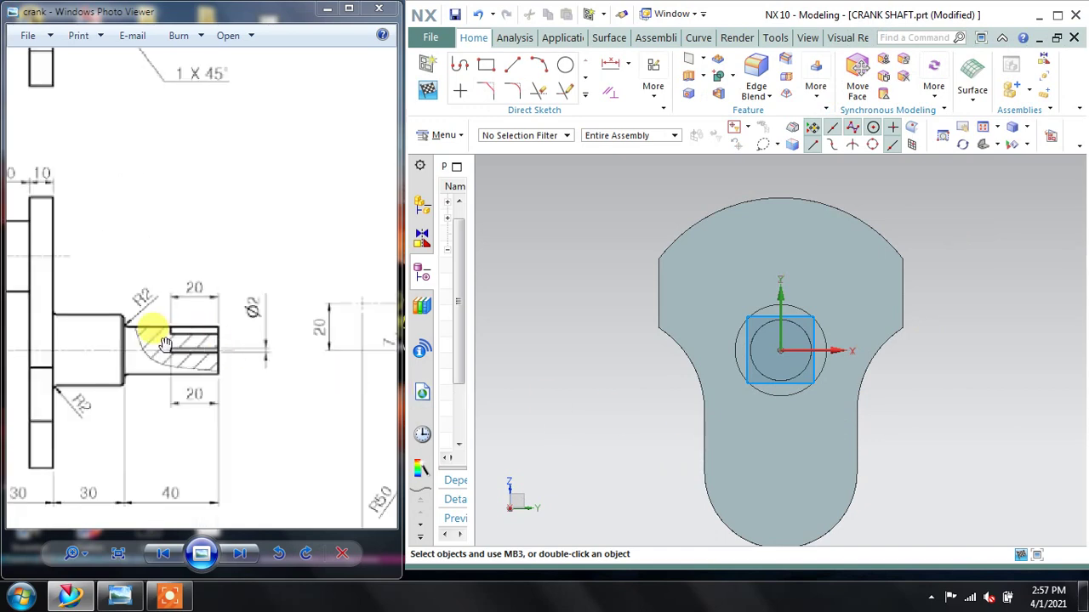
{"action": "scroll", "coordinate": [221, 299], "scroll_direction": "up", "scroll_amount": 1}
{"action": "scroll", "coordinate": [221, 300], "scroll_direction": "down", "scroll_amount": 2}
{"action": "scroll", "coordinate": [170, 283], "scroll_direction": "up", "scroll_amount": 2}
{"action": "scroll", "coordinate": [123, 280], "scroll_direction": "up", "scroll_amount": 1}
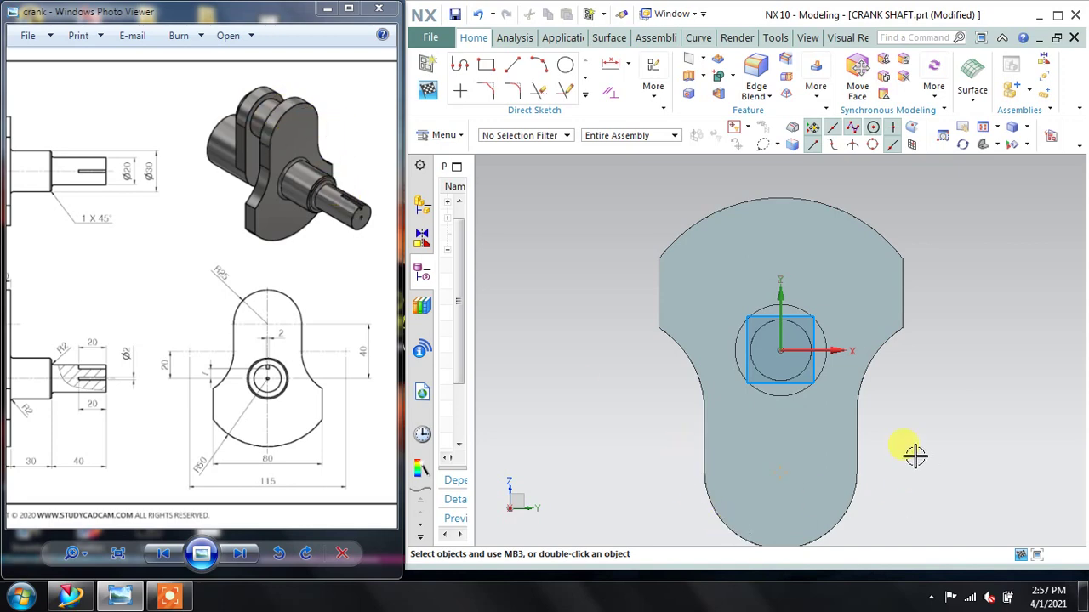
{"action": "right_click", "coordinate": [890, 412]}
{"action": "left_click", "coordinate": [929, 128]}
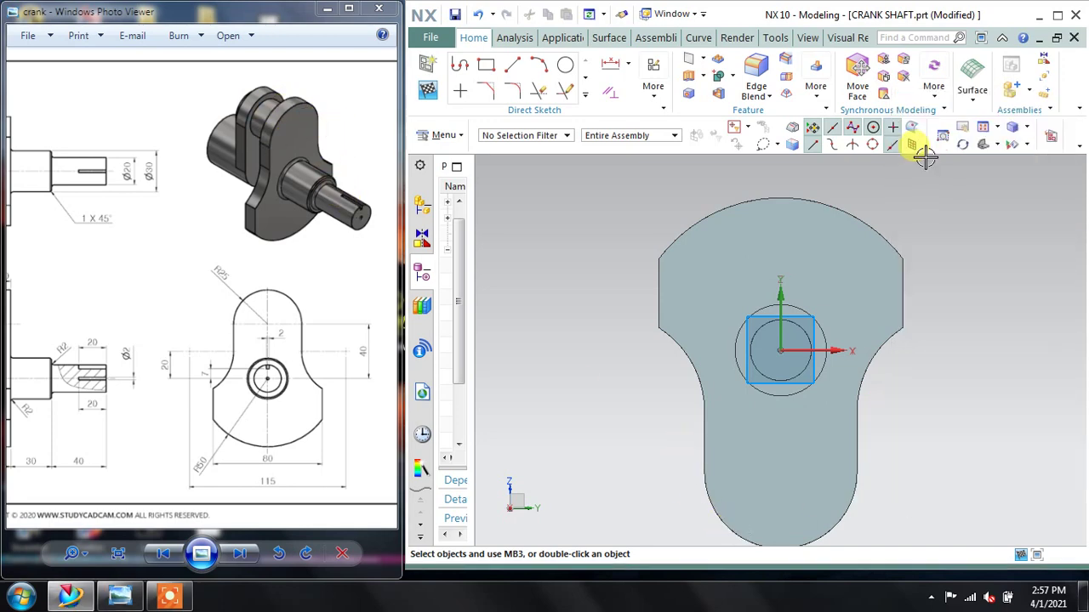
{"action": "scroll", "coordinate": [837, 389], "scroll_direction": "down", "scroll_amount": 3}
{"action": "middle_click_drag", "start_coordinate": [826, 388], "coordinate": [822, 315], "text": "shift"}
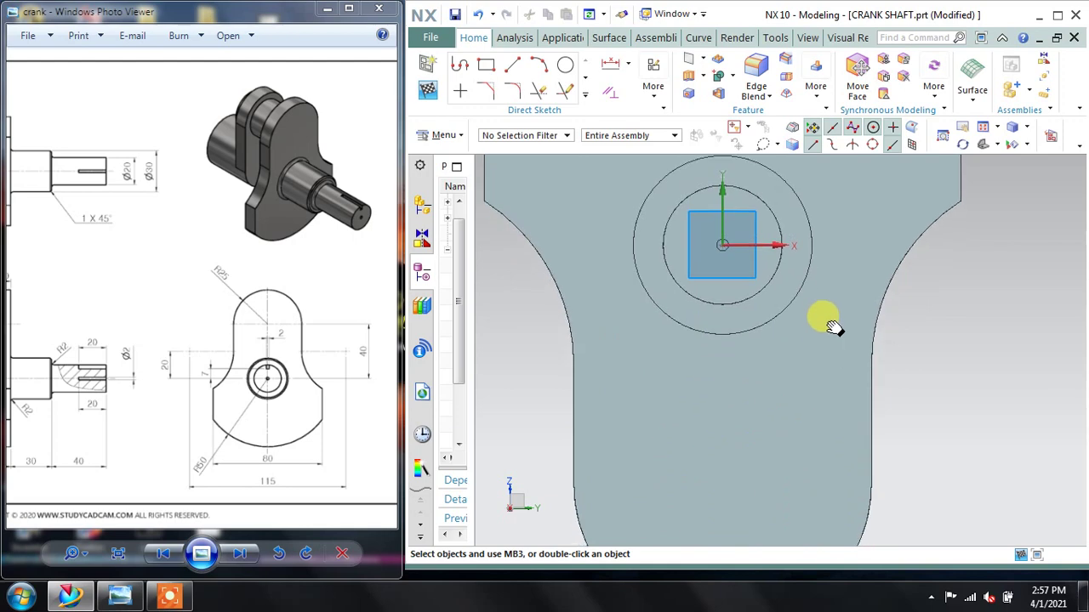
{"action": "scroll", "coordinate": [722, 214], "scroll_direction": "down", "scroll_amount": 2}
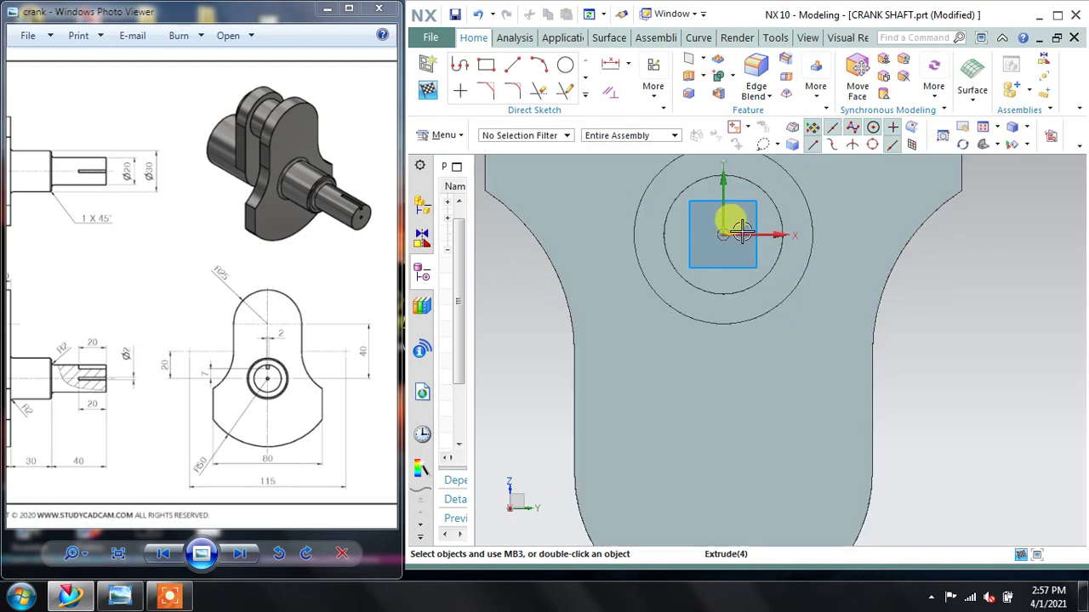
{"action": "scroll", "coordinate": [722, 151], "scroll_direction": "down", "scroll_amount": 2}
{"action": "middle_click_drag", "start_coordinate": [722, 150], "coordinate": [719, 161], "text": "shift"}
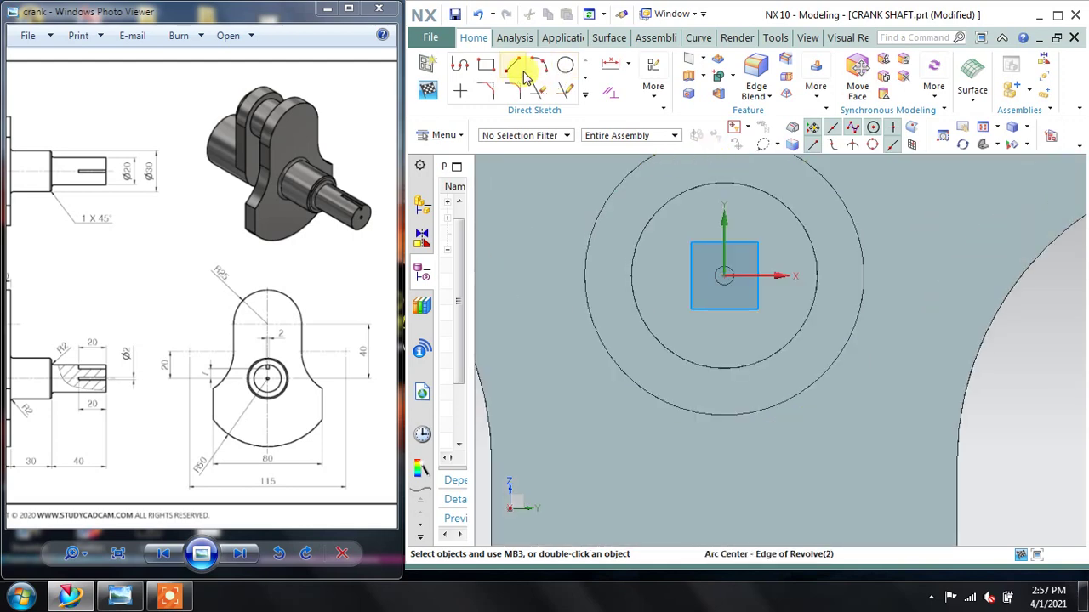
Step: Draw a small keyway rectangle just above the shaft centre in the end-face sketch
{"action": "left_click", "coordinate": [486, 66]}
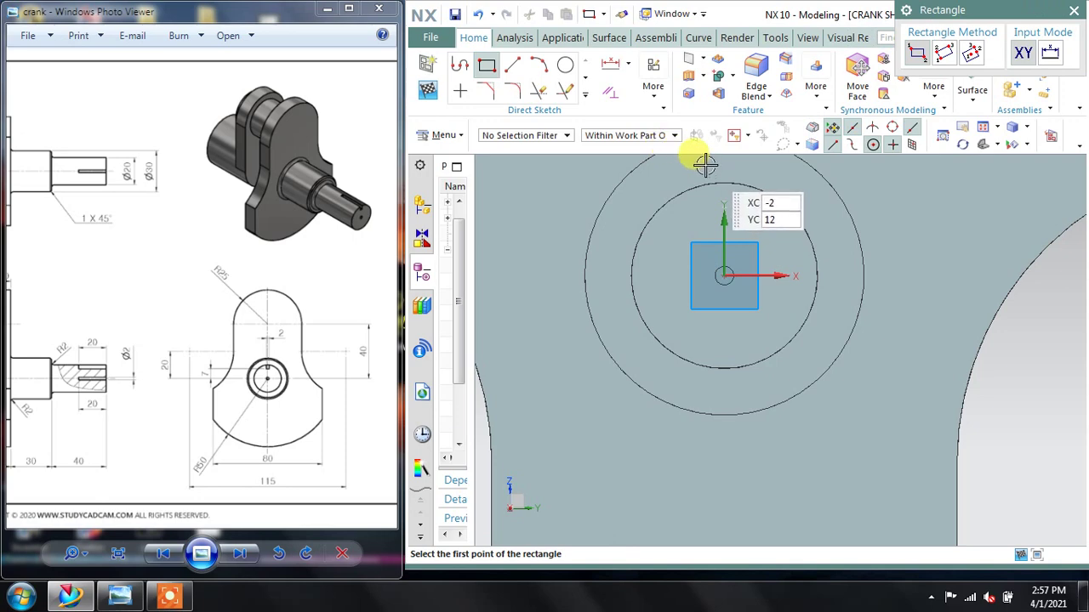
{"action": "left_click", "coordinate": [705, 165]}
{"action": "left_click", "coordinate": [743, 207]}
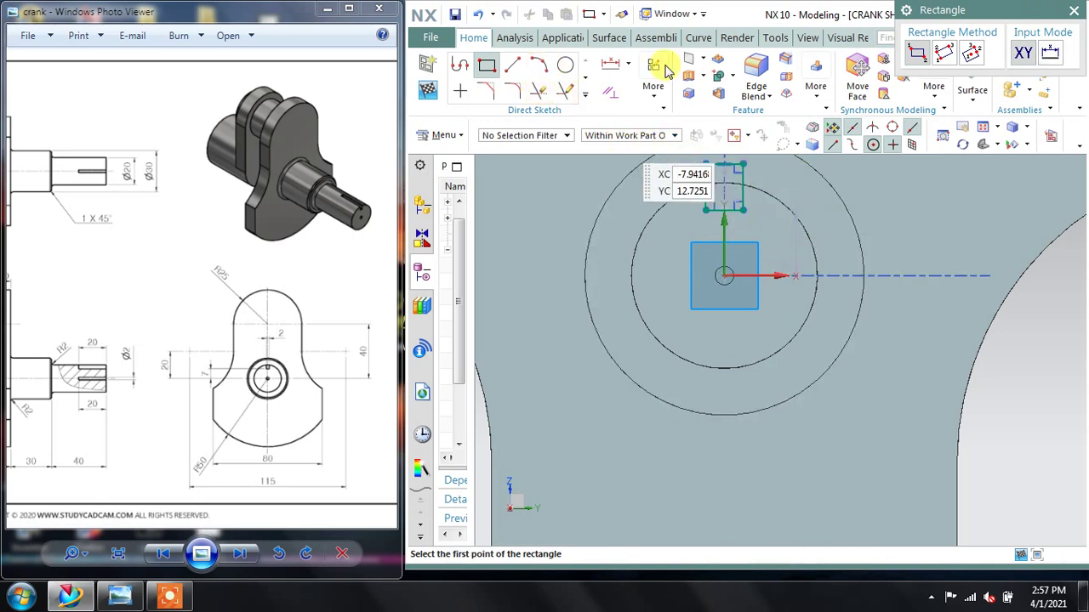
{"action": "left_click", "coordinate": [1073, 10]}
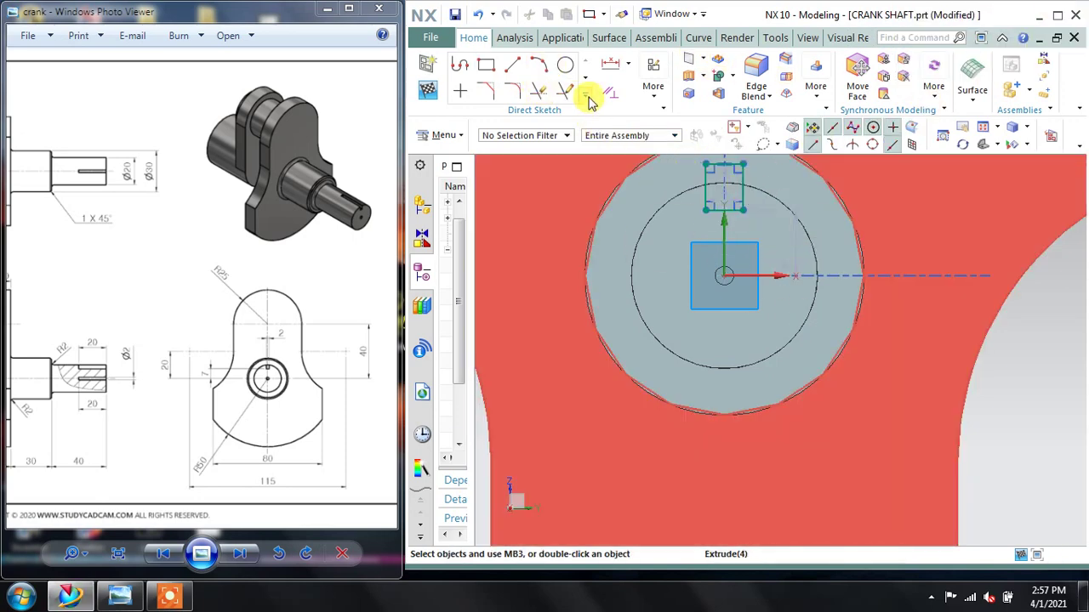
{"action": "middle_click_drag", "start_coordinate": [649, 281], "coordinate": [678, 368], "text": "shift"}
{"action": "scroll", "coordinate": [230, 364], "scroll_direction": "up", "scroll_amount": 2}
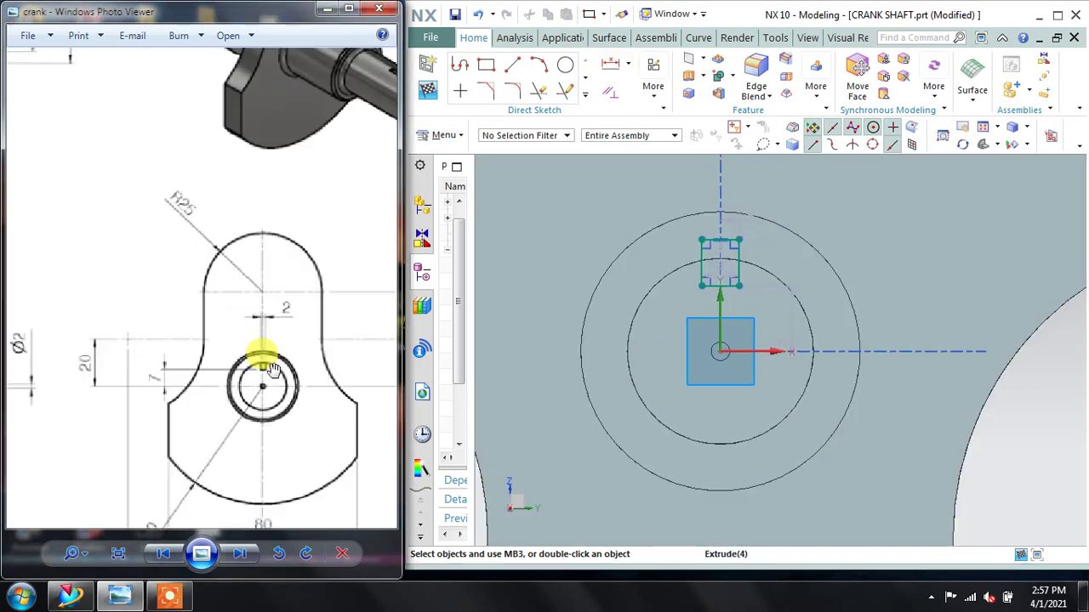
{"action": "scroll", "coordinate": [255, 369], "scroll_direction": "up", "scroll_amount": 3}
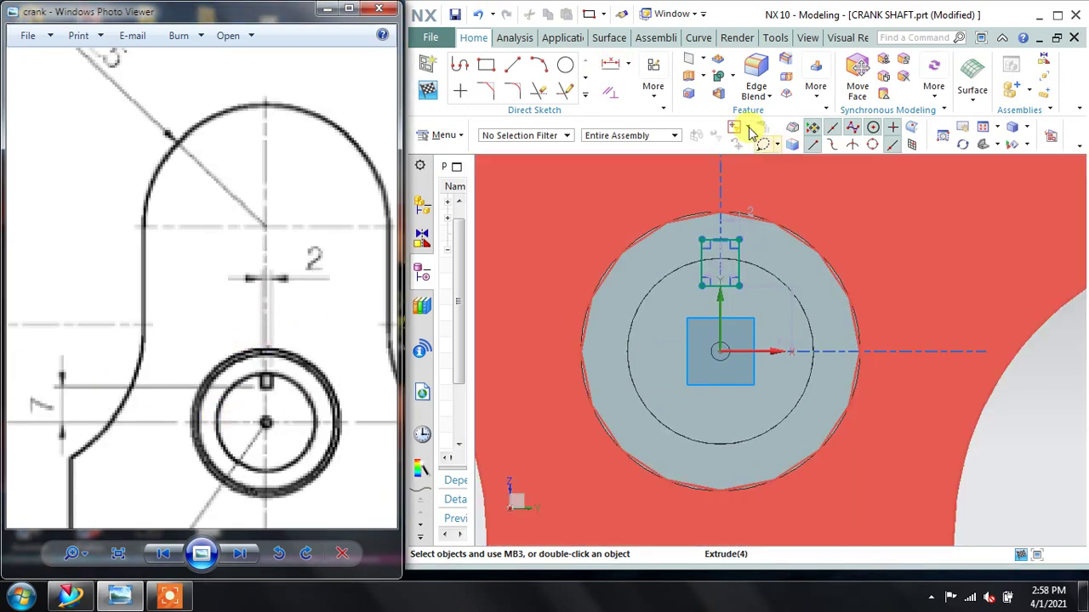
{"action": "left_click", "coordinate": [629, 65]}
{"action": "left_click", "coordinate": [634, 106]}
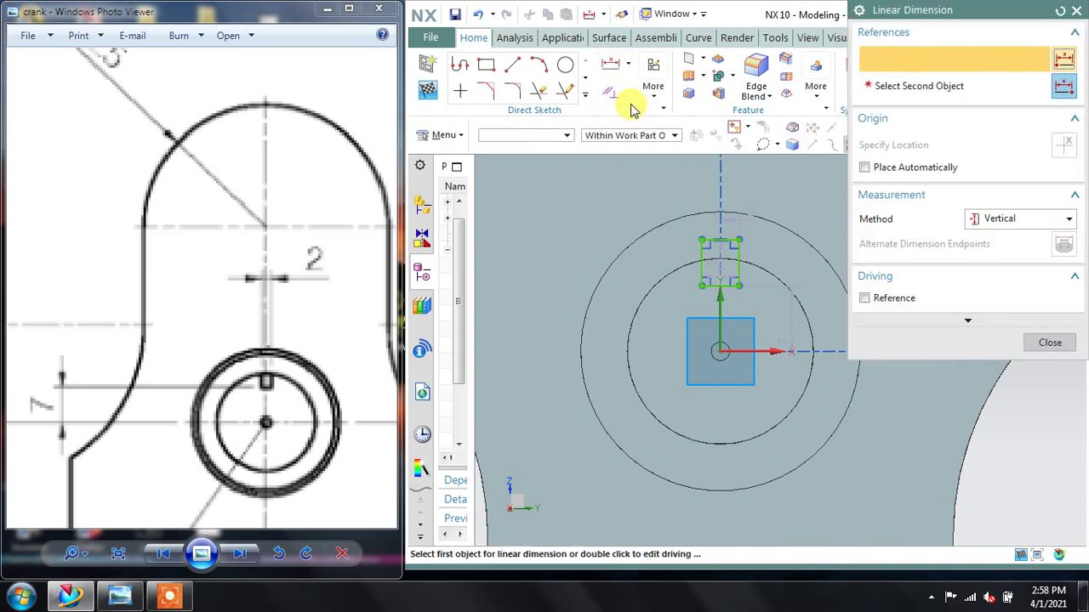
Step: Dimension the rectangle's bottom edge 7 mm above the shaft centre
{"action": "left_click", "coordinate": [717, 323]}
{"action": "left_click", "coordinate": [719, 336]}
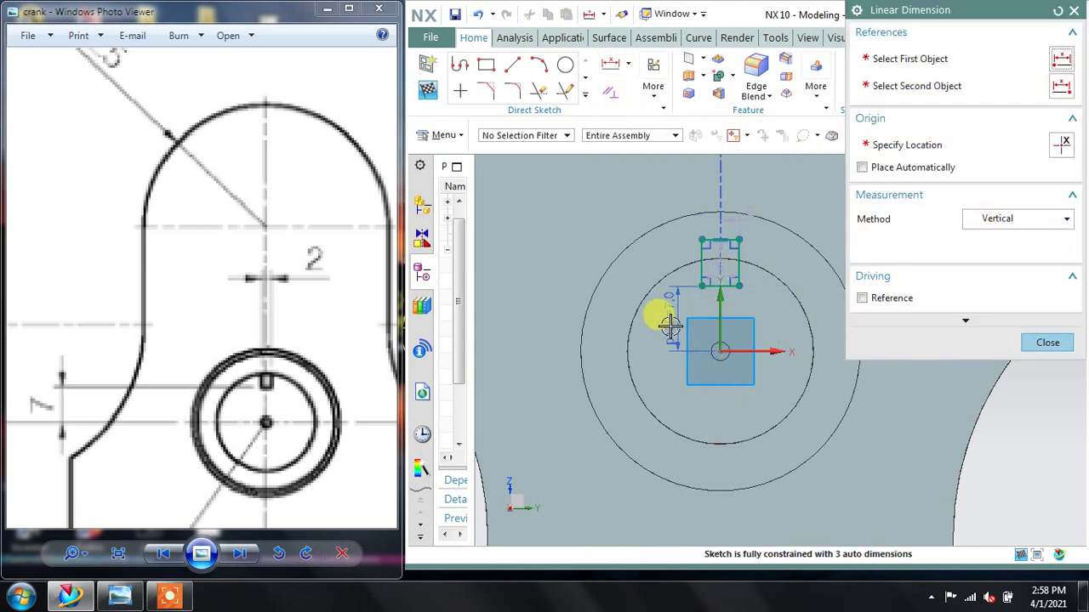
{"action": "left_click", "coordinate": [668, 322]}
{"action": "type", "text": "7"}
{"action": "left_click", "coordinate": [1037, 345]}
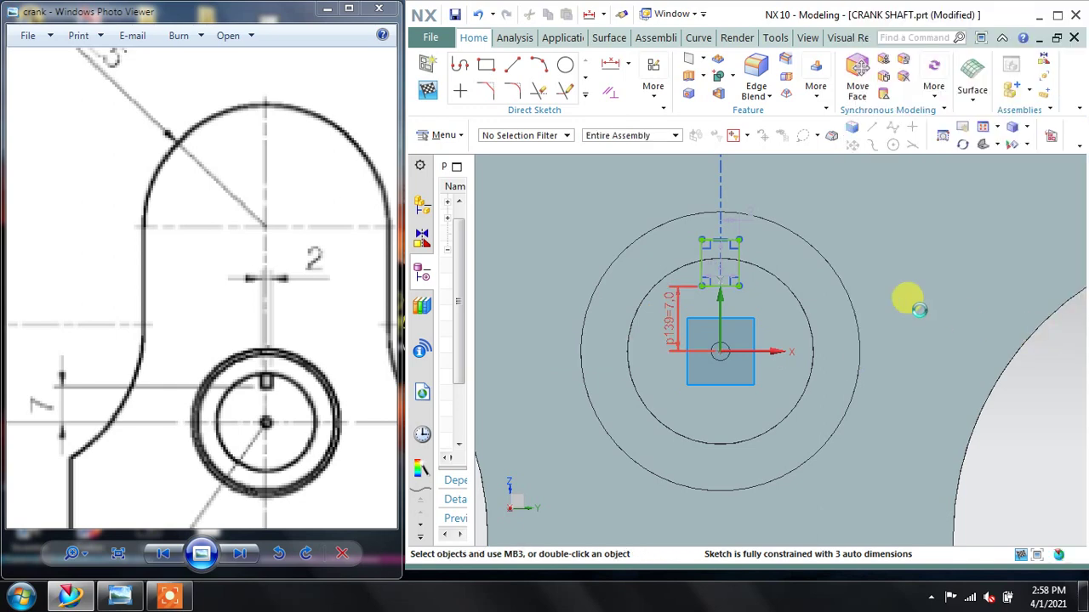
{"action": "scroll", "coordinate": [748, 235], "scroll_direction": "up", "scroll_amount": 3}
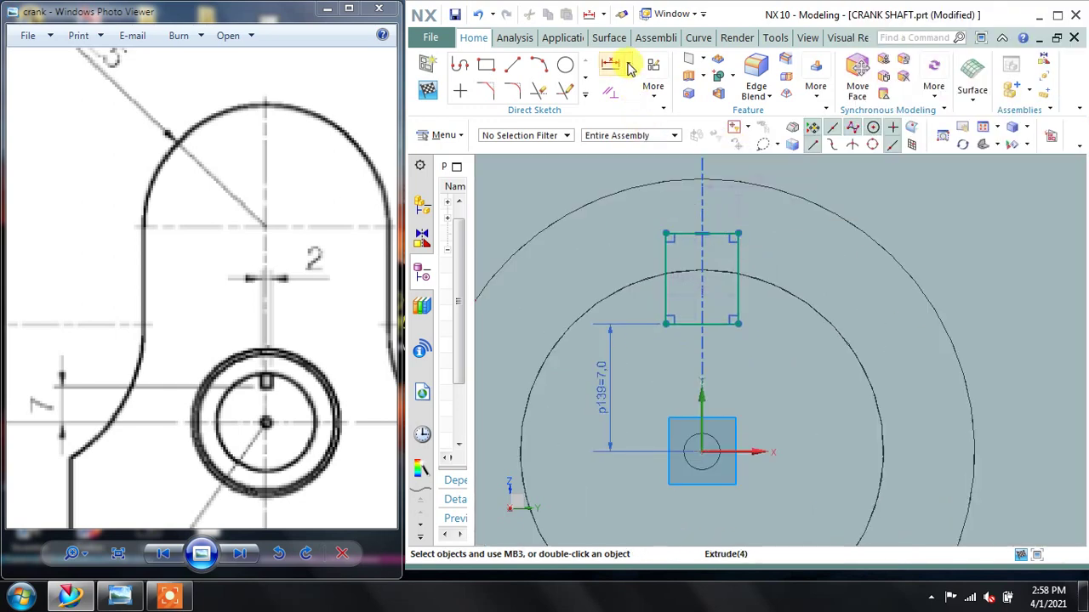
Step: Add an inferred linear dimension setting the rectangle's width to 2
{"action": "left_click", "coordinate": [630, 68]}
{"action": "left_click", "coordinate": [625, 101]}
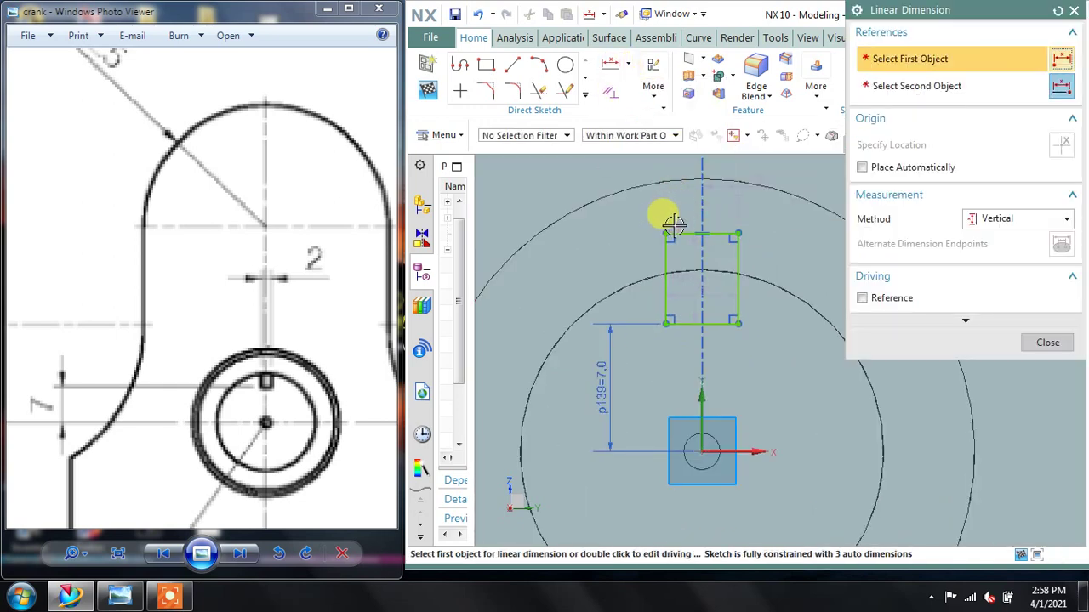
{"action": "left_click", "coordinate": [986, 226]}
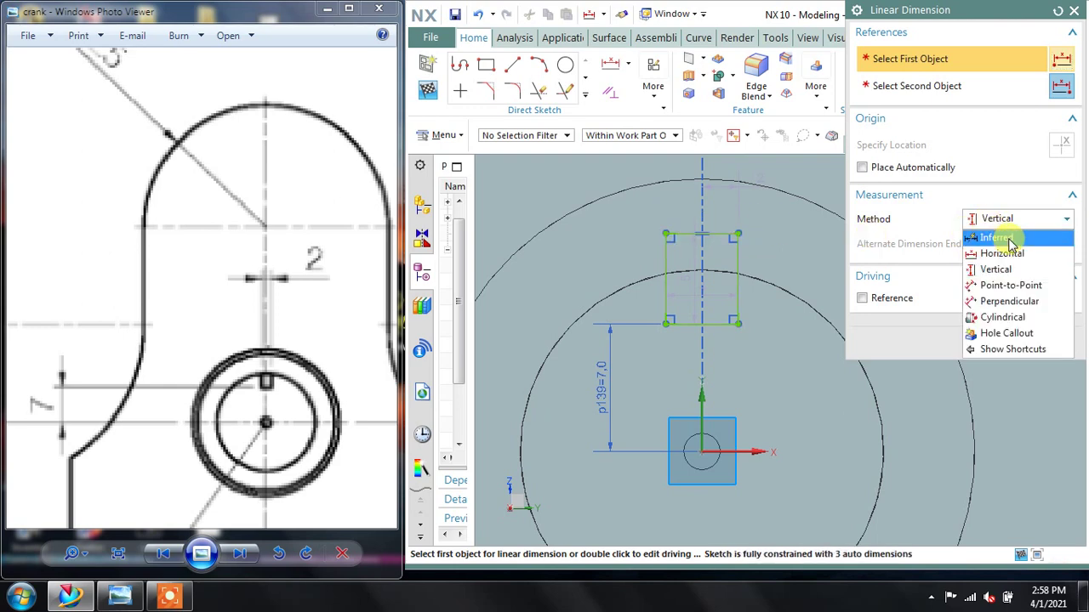
{"action": "left_click", "coordinate": [978, 241]}
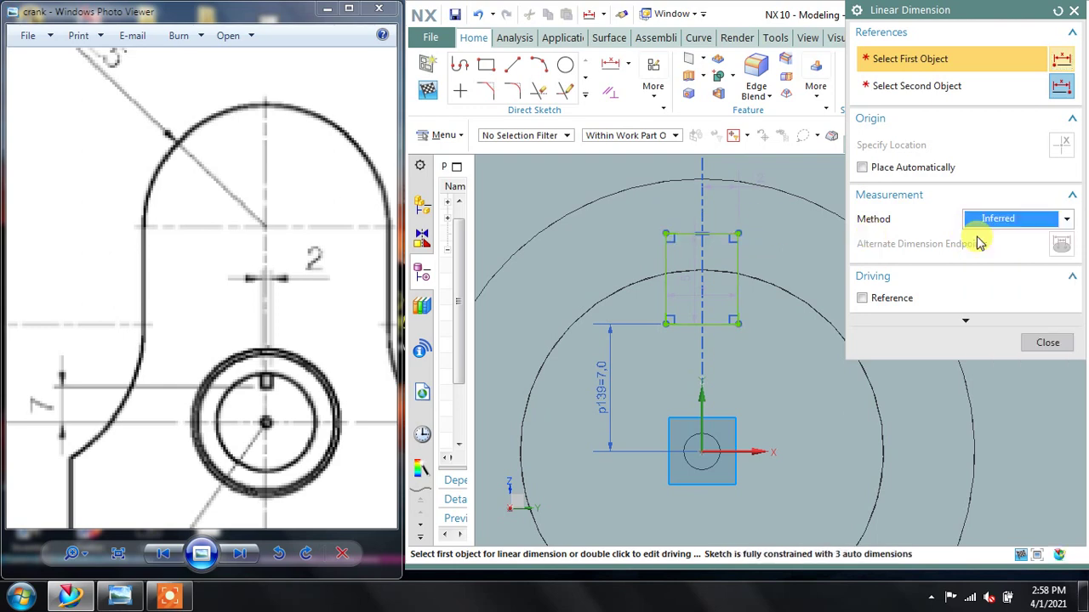
{"action": "left_click", "coordinate": [721, 230]}
{"action": "scroll", "coordinate": [691, 194], "scroll_direction": "down", "scroll_amount": 3}
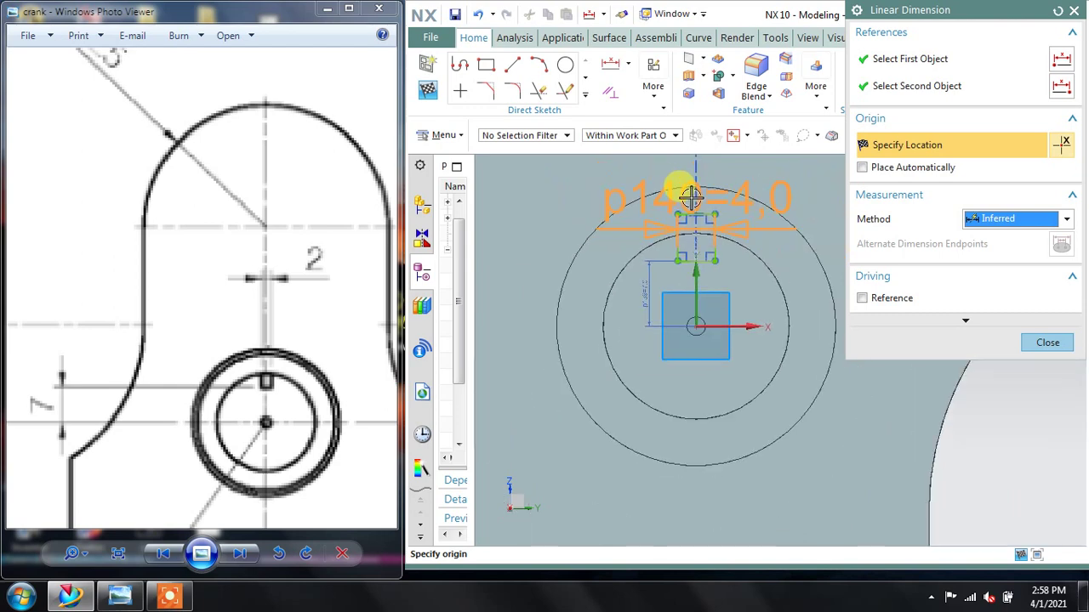
{"action": "left_click", "coordinate": [667, 168]}
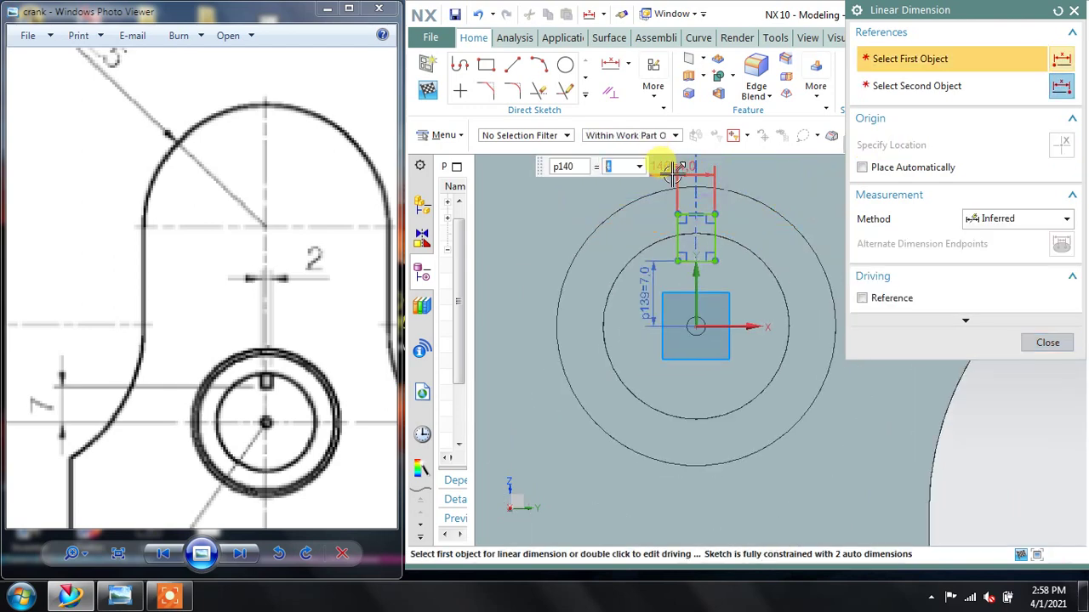
{"action": "type", "text": "2"}
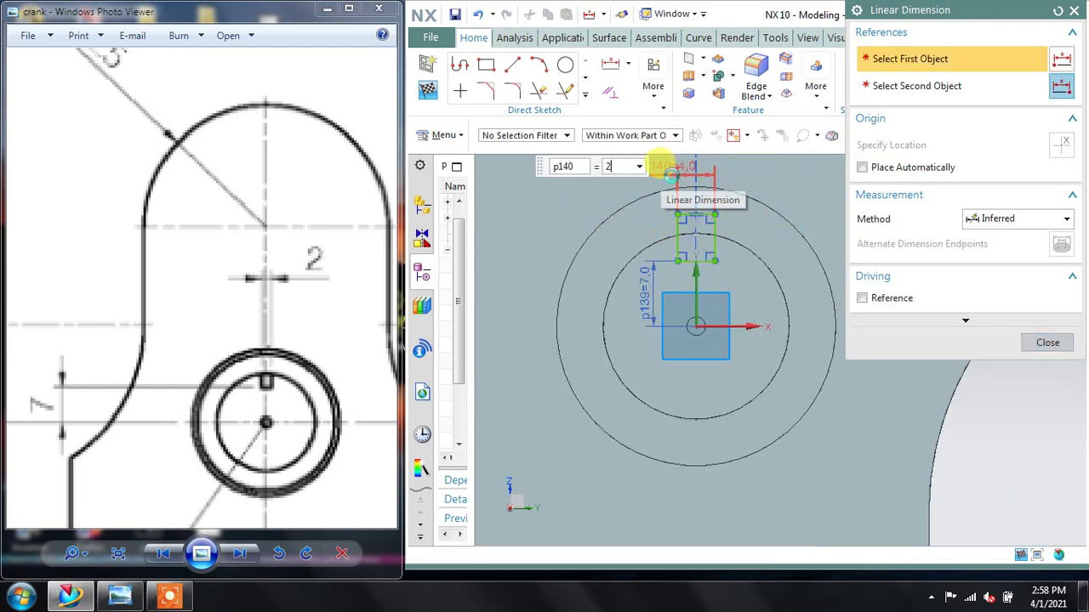
{"action": "key", "text": "Return"}
{"action": "left_click", "coordinate": [1049, 344]}
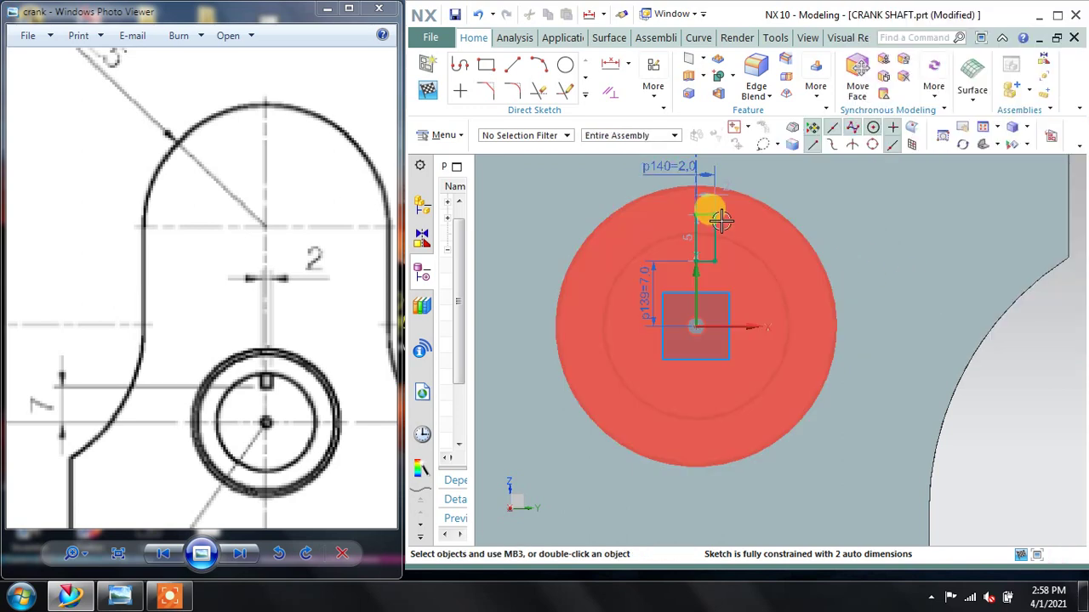
Step: Set the p141 centreline offset to 1 with Keep Expression and Adjust Geometry, then finish the sketch
{"action": "scroll", "coordinate": [709, 204], "scroll_direction": "up", "scroll_amount": 2}
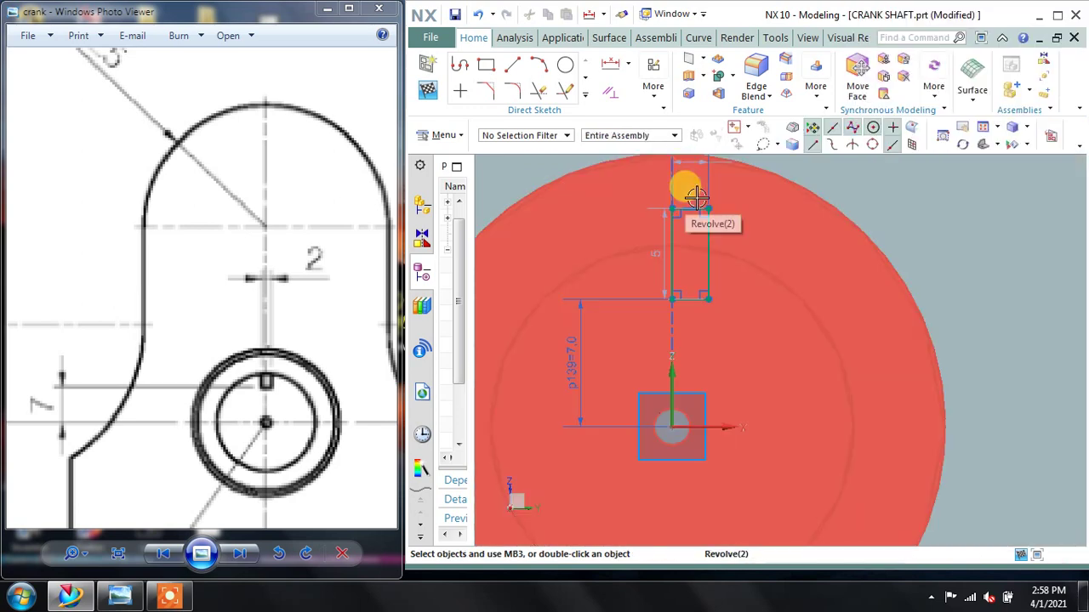
{"action": "middle_click_drag", "start_coordinate": [693, 170], "coordinate": [683, 264], "text": "shift"}
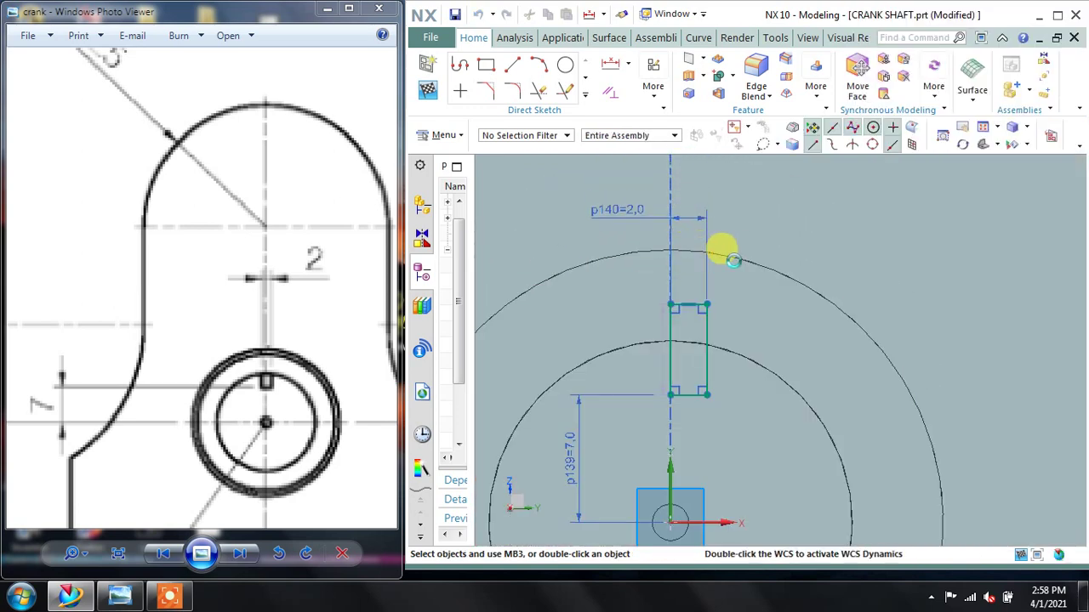
{"action": "double_click", "coordinate": [747, 219]}
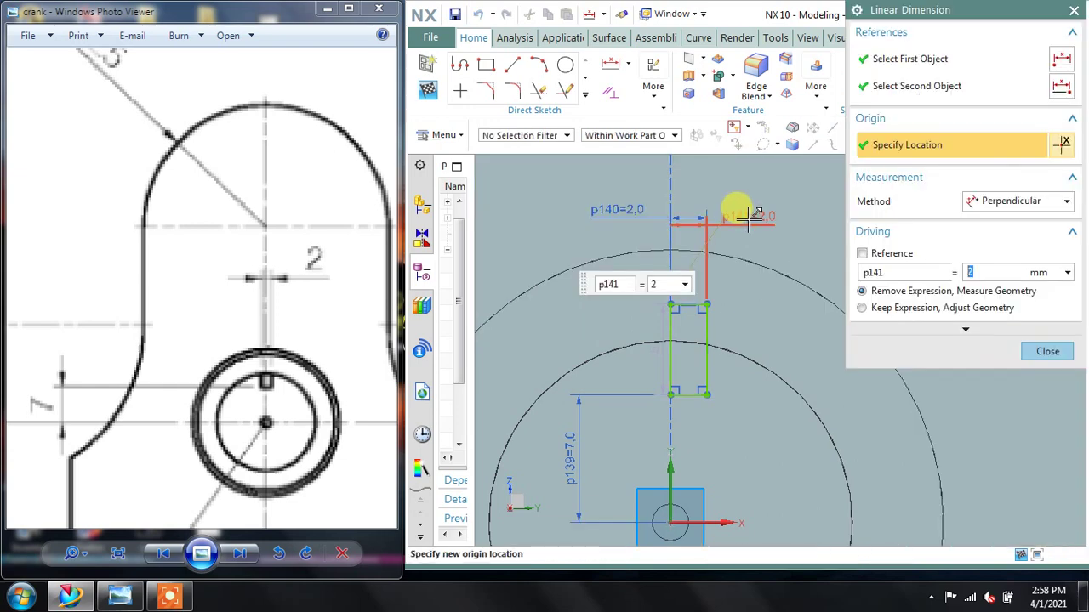
{"action": "left_click", "coordinate": [943, 308]}
{"action": "left_click", "coordinate": [1045, 351]}
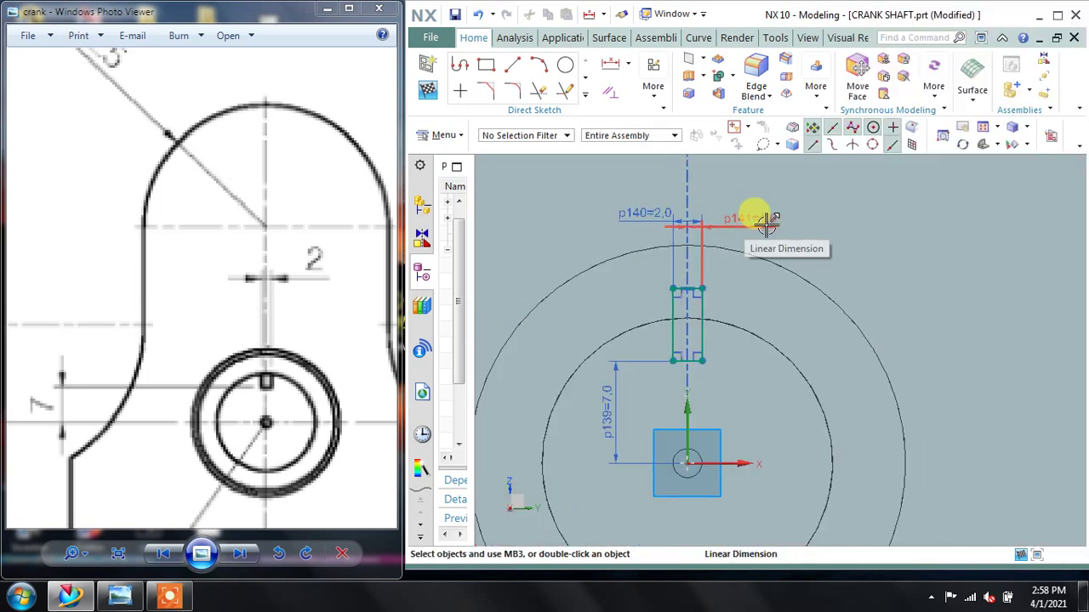
{"action": "scroll", "coordinate": [750, 217], "scroll_direction": "up", "scroll_amount": 2}
{"action": "scroll", "coordinate": [654, 345], "scroll_direction": "down", "scroll_amount": 2}
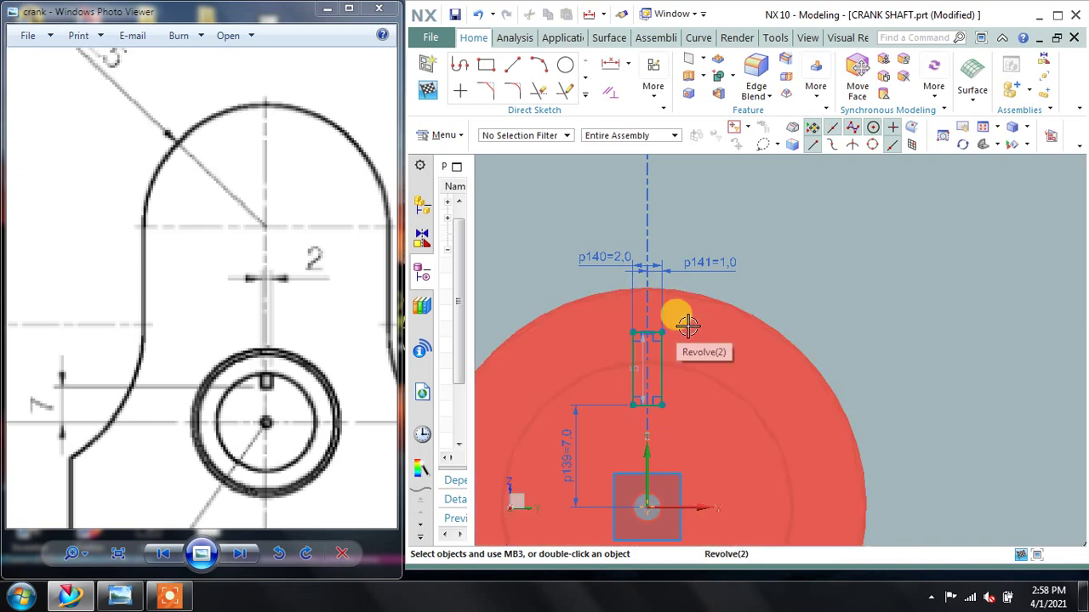
{"action": "scroll", "coordinate": [705, 275], "scroll_direction": "down", "scroll_amount": 2}
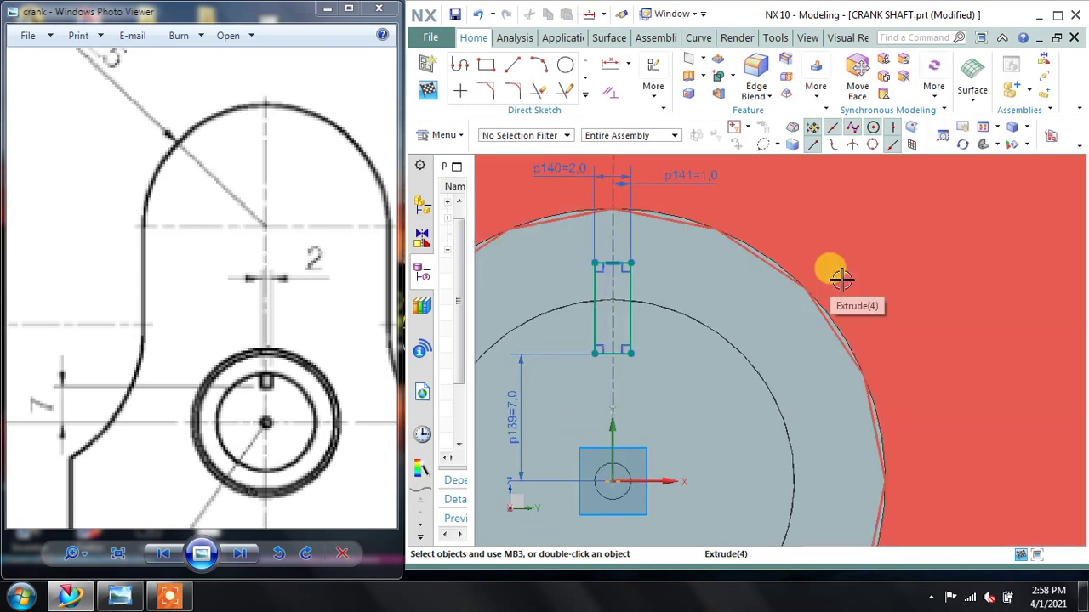
{"action": "left_click", "coordinate": [428, 89]}
Step: Extrude the keyway rectangle 20 mm back along the shaft as a subtract cut, then hide its sketch
{"action": "scroll", "coordinate": [719, 281], "scroll_direction": "down", "scroll_amount": 3}
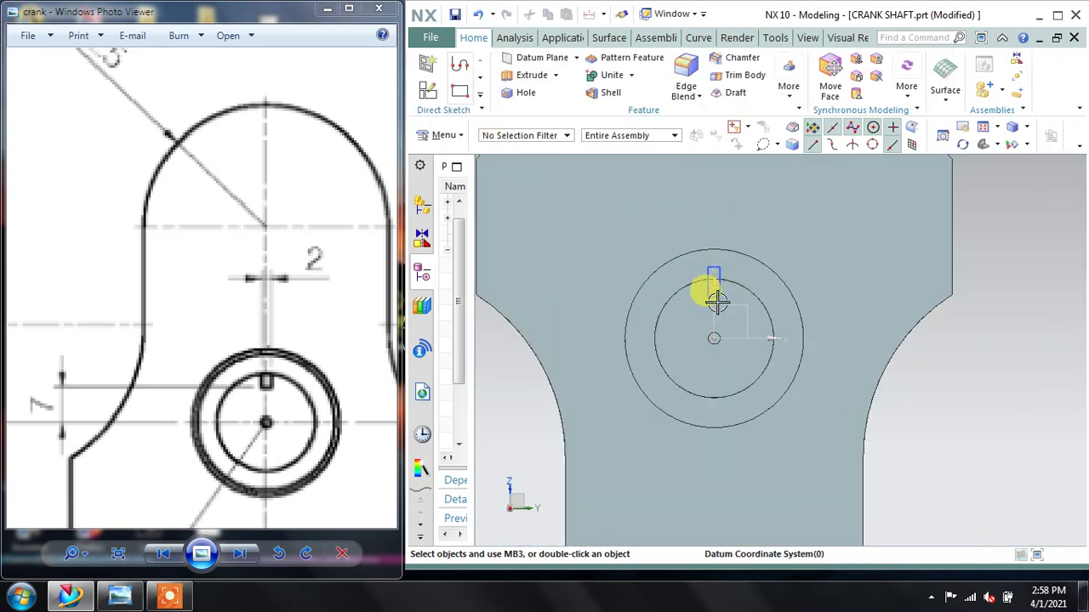
{"action": "middle_click_drag", "start_coordinate": [705, 292], "coordinate": [740, 312]}
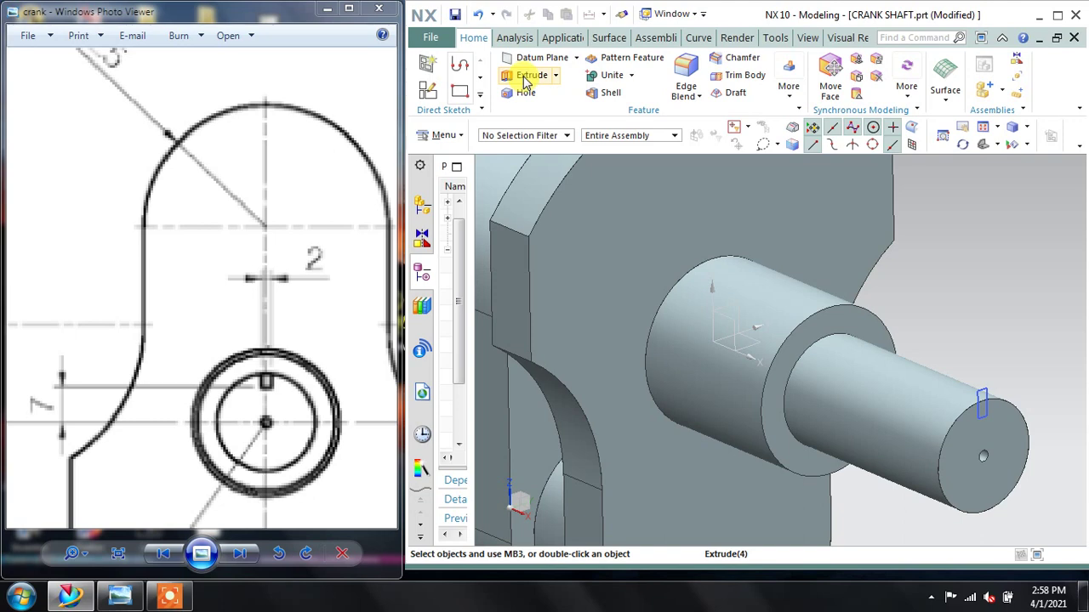
{"action": "left_click", "coordinate": [526, 78]}
{"action": "mouse_move", "coordinate": [965, 413]}
{"action": "middle_mouse_down", "text": "shift"}
{"action": "mouse_move", "coordinate": [935, 425]}
{"action": "mouse_move", "coordinate": [705, 365]}
{"action": "middle_mouse_up", "text": "shift"}
{"action": "scroll", "coordinate": [705, 363], "scroll_direction": "up", "scroll_amount": 2}
{"action": "left_click", "coordinate": [708, 362]}
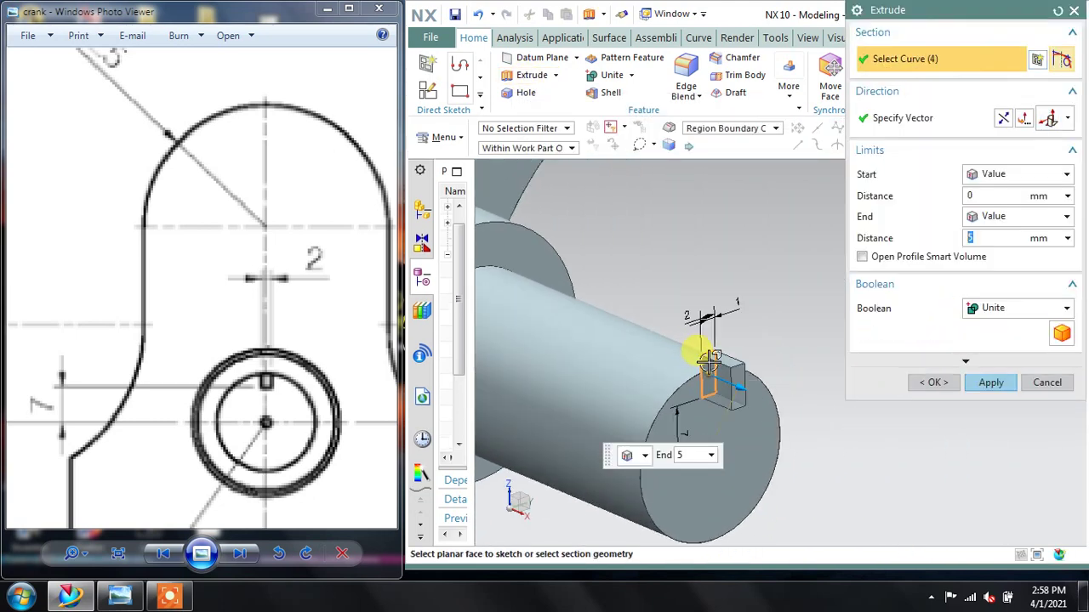
{"action": "left_click", "coordinate": [1005, 120]}
{"action": "type", "text": "20"}
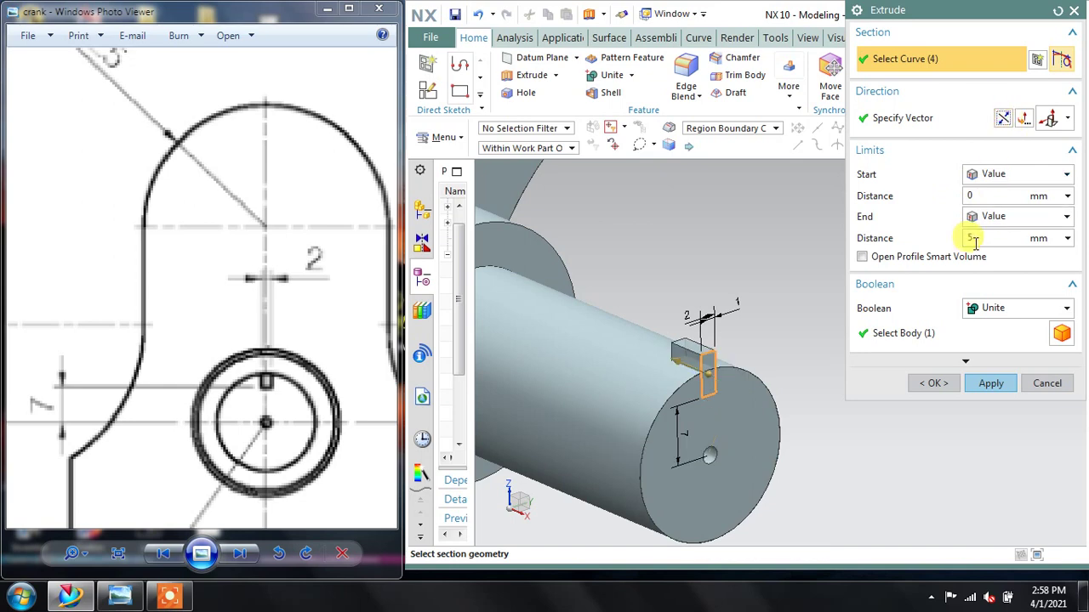
{"action": "left_click", "coordinate": [991, 308]}
{"action": "left_click", "coordinate": [995, 359]}
{"action": "left_click", "coordinate": [987, 383]}
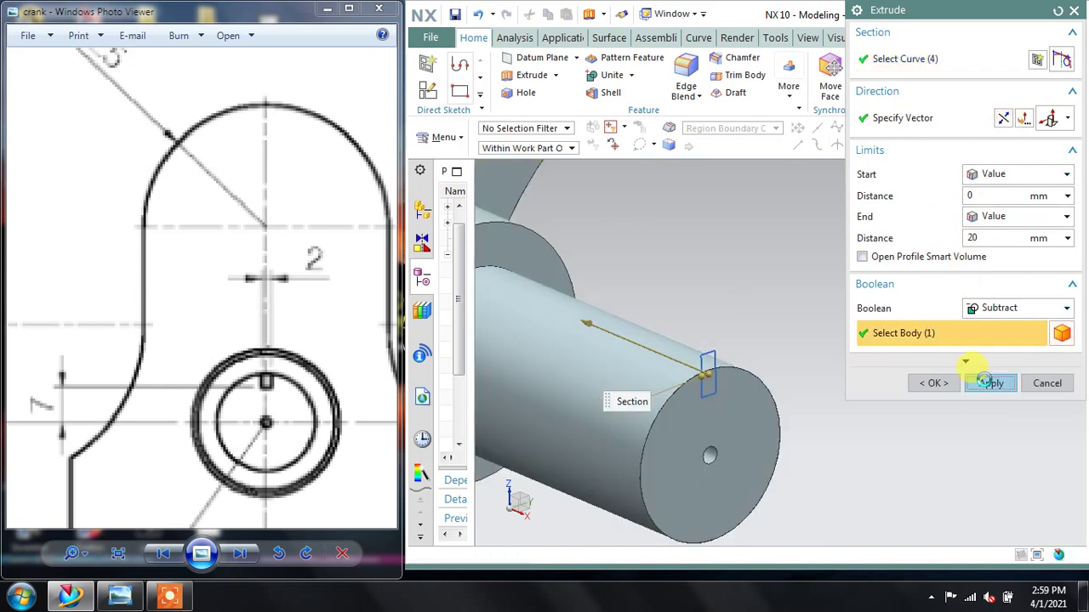
{"action": "left_click", "coordinate": [1046, 384]}
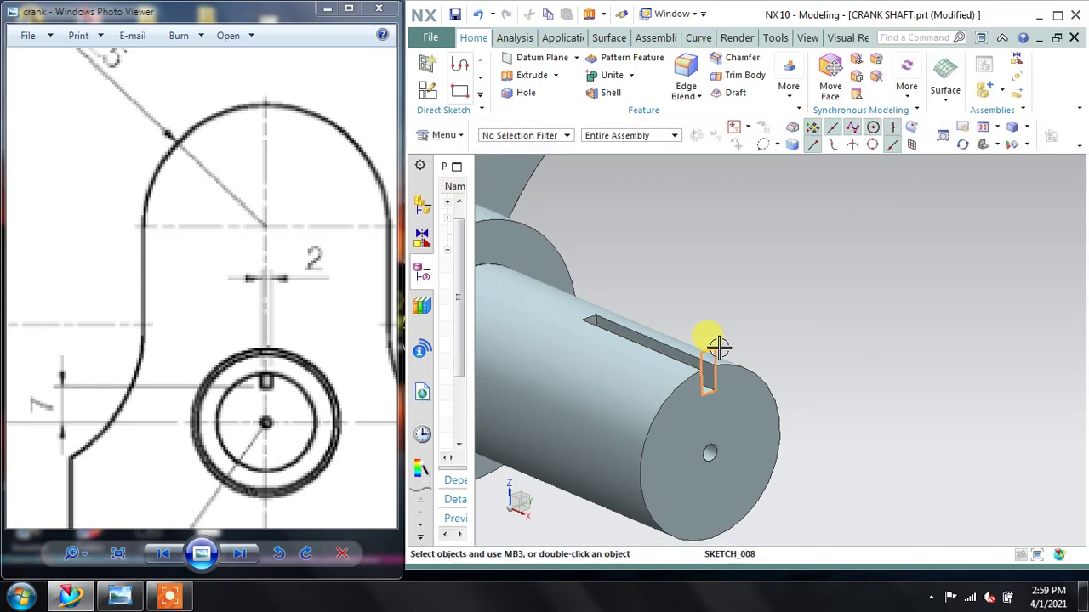
{"action": "right_click", "coordinate": [717, 347]}
{"action": "left_click", "coordinate": [748, 44]}
Step: Orbit the crankshaft to inspect the slot, then widen the Part Navigator to show the full feature history
{"action": "key", "text": "Home"}
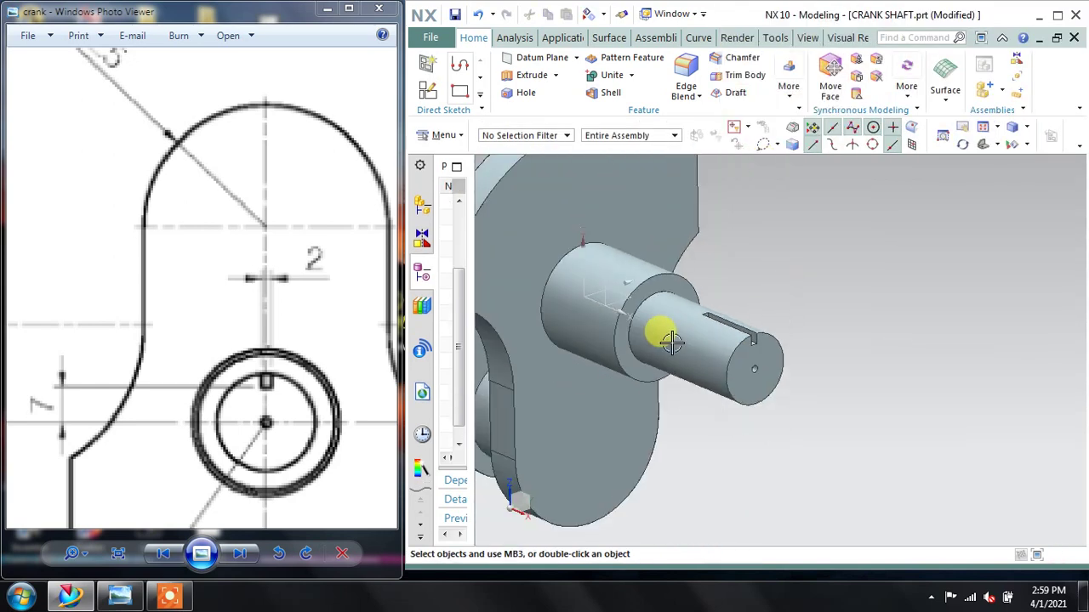
{"action": "mouse_move", "coordinate": [671, 341]}
{"action": "middle_mouse_down"}
{"action": "mouse_move", "coordinate": [777, 340]}
{"action": "mouse_move", "coordinate": [865, 360]}
{"action": "mouse_move", "coordinate": [845, 409]}
{"action": "mouse_move", "coordinate": [883, 294]}
{"action": "mouse_move", "coordinate": [820, 247]}
{"action": "mouse_move", "coordinate": [817, 263]}
{"action": "mouse_move", "coordinate": [797, 260]}
{"action": "mouse_move", "coordinate": [825, 284]}
{"action": "middle_mouse_up"}
{"action": "scroll", "coordinate": [838, 289], "scroll_direction": "down", "scroll_amount": 2}
{"action": "scroll", "coordinate": [289, 281], "scroll_direction": "down", "scroll_amount": 1}
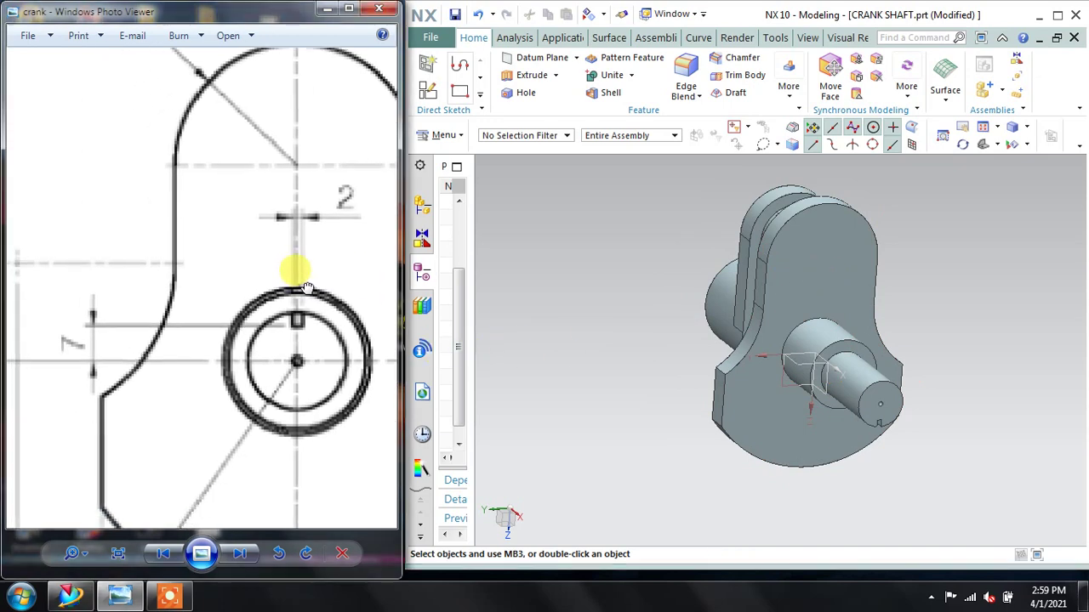
{"action": "scroll", "coordinate": [292, 267], "scroll_direction": "down", "scroll_amount": 1}
{"action": "scroll", "coordinate": [298, 276], "scroll_direction": "down", "scroll_amount": 1}
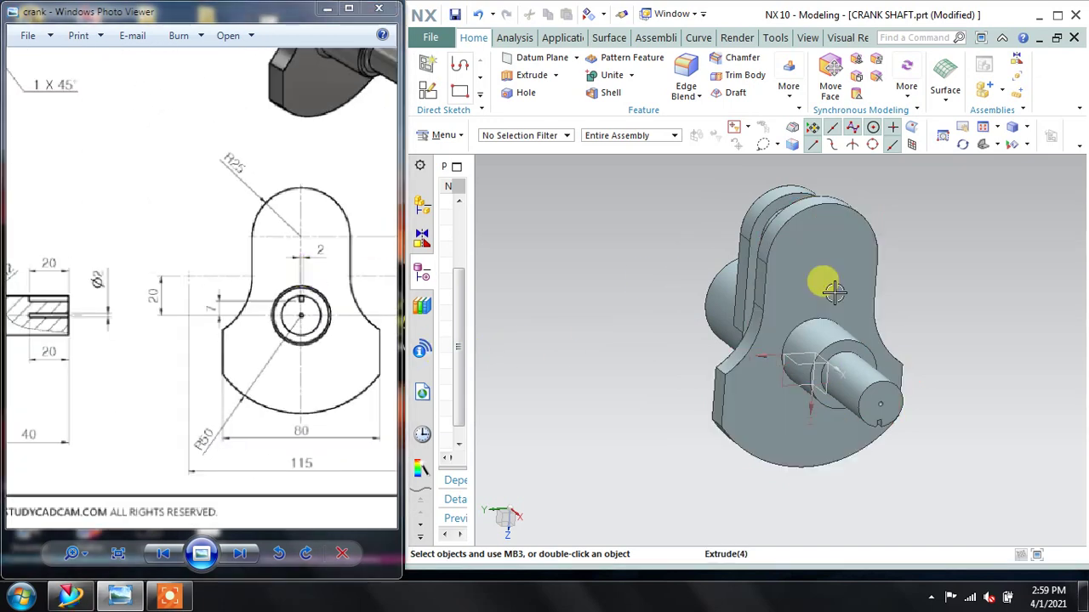
{"action": "mouse_move", "coordinate": [831, 286]}
{"action": "middle_mouse_down"}
{"action": "mouse_move", "coordinate": [841, 238]}
{"action": "mouse_move", "coordinate": [837, 275]}
{"action": "mouse_move", "coordinate": [814, 275]}
{"action": "mouse_move", "coordinate": [833, 291]}
{"action": "mouse_move", "coordinate": [850, 272]}
{"action": "mouse_move", "coordinate": [839, 292]}
{"action": "middle_mouse_up"}
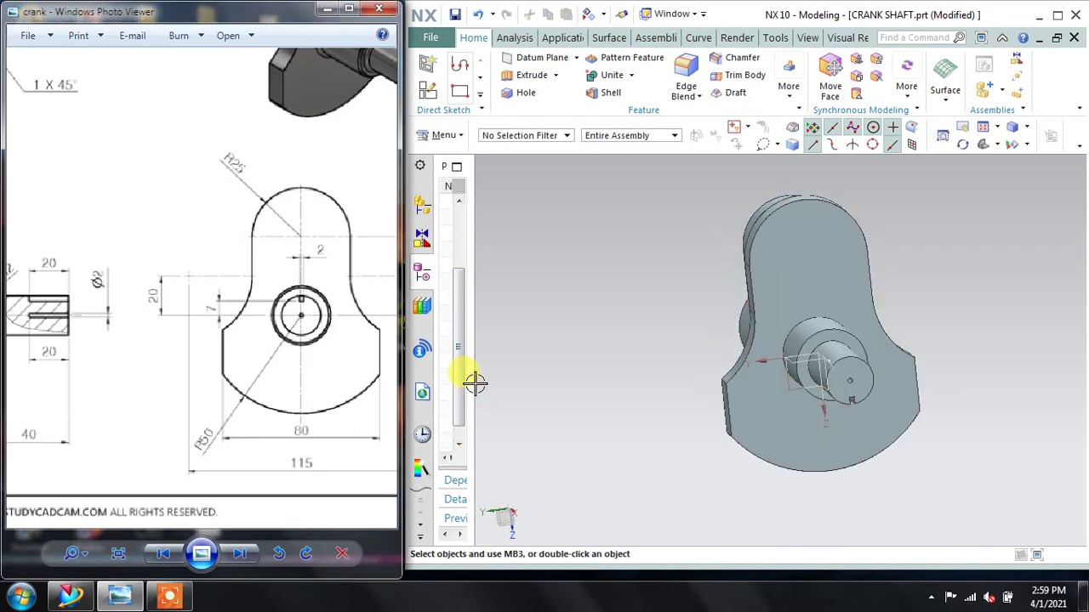
{"action": "left_click_drag", "start_coordinate": [478, 379], "coordinate": [607, 380]}
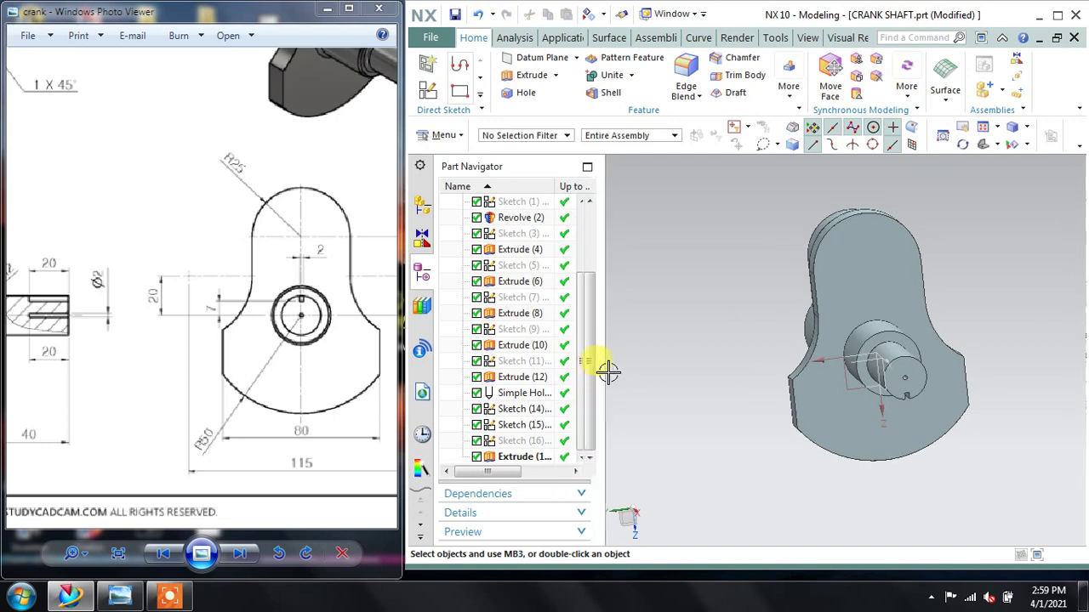
Step: Reopen Sketch (16) for editing and zoom in on the slot rectangle
{"action": "double_click", "coordinate": [519, 441]}
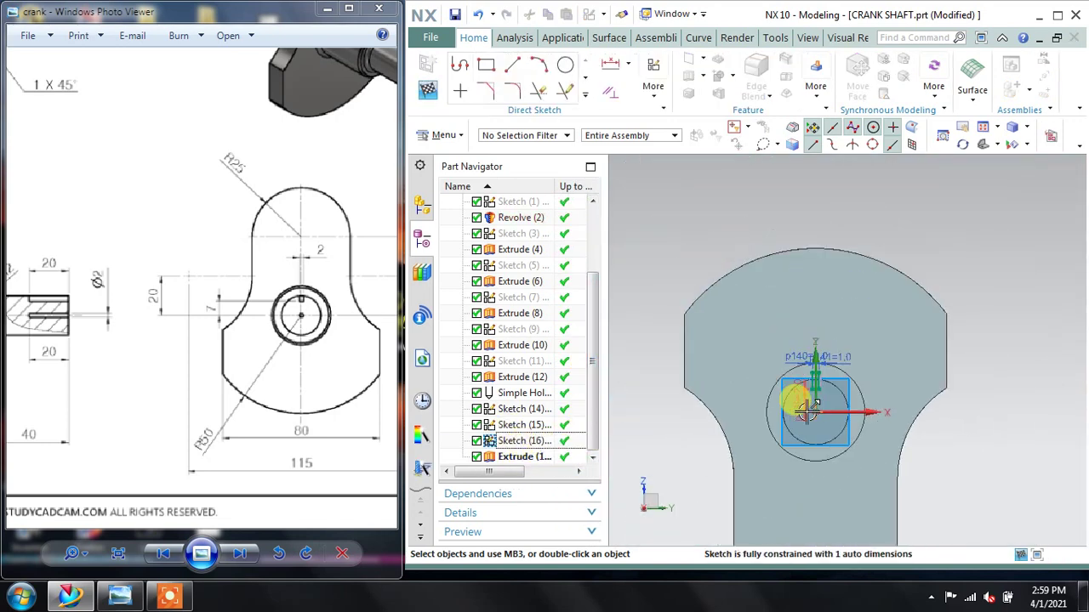
{"action": "scroll", "coordinate": [816, 433], "scroll_direction": "up", "scroll_amount": 3}
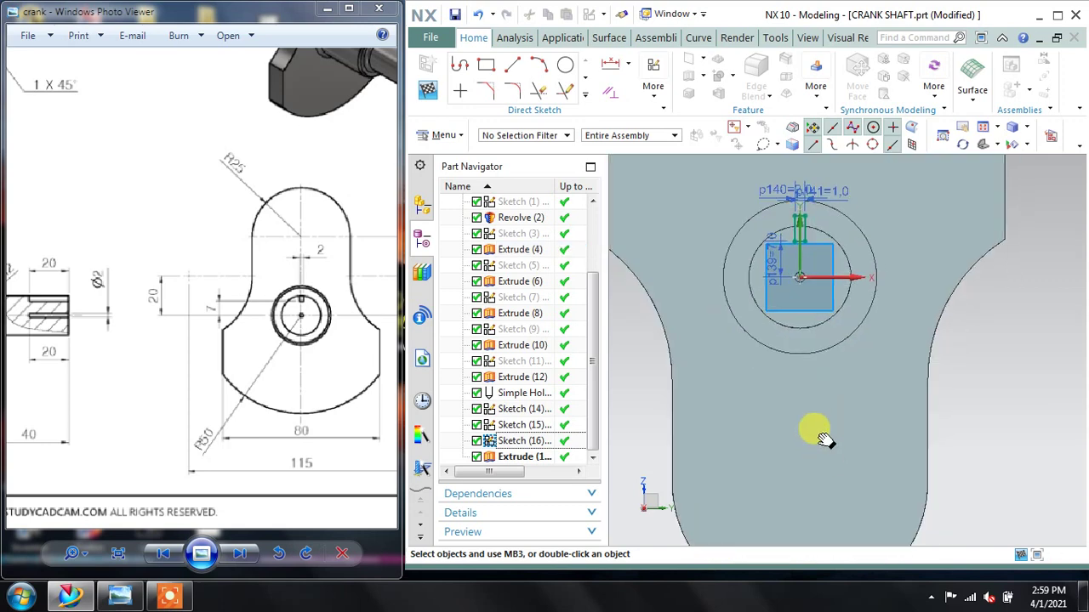
{"action": "middle_click_drag", "start_coordinate": [824, 438], "coordinate": [808, 401], "text": "shift"}
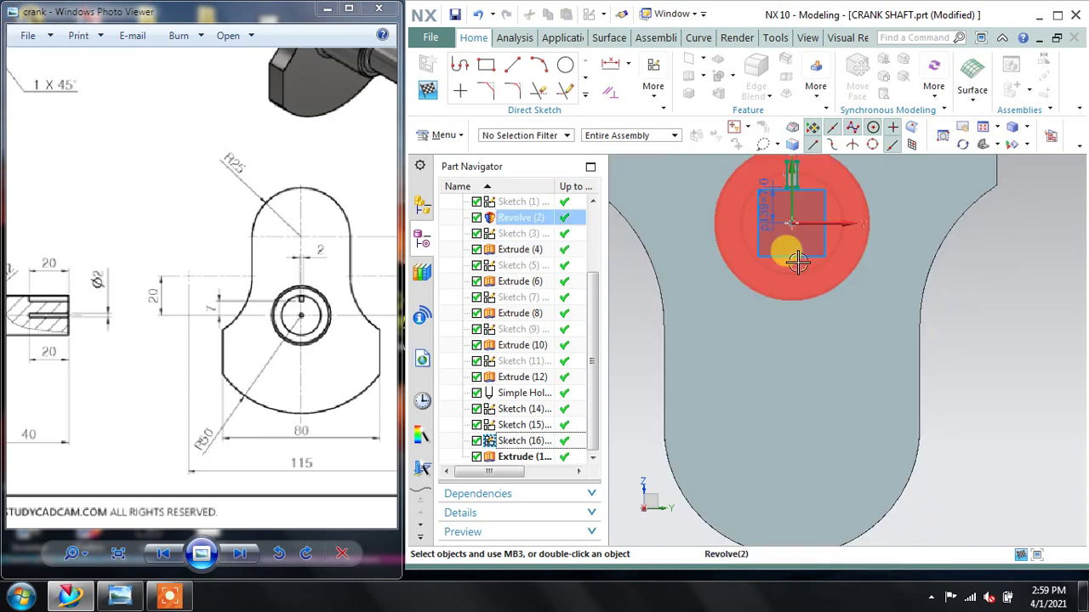
{"action": "middle_click_drag", "start_coordinate": [789, 274], "coordinate": [748, 297], "text": "shift"}
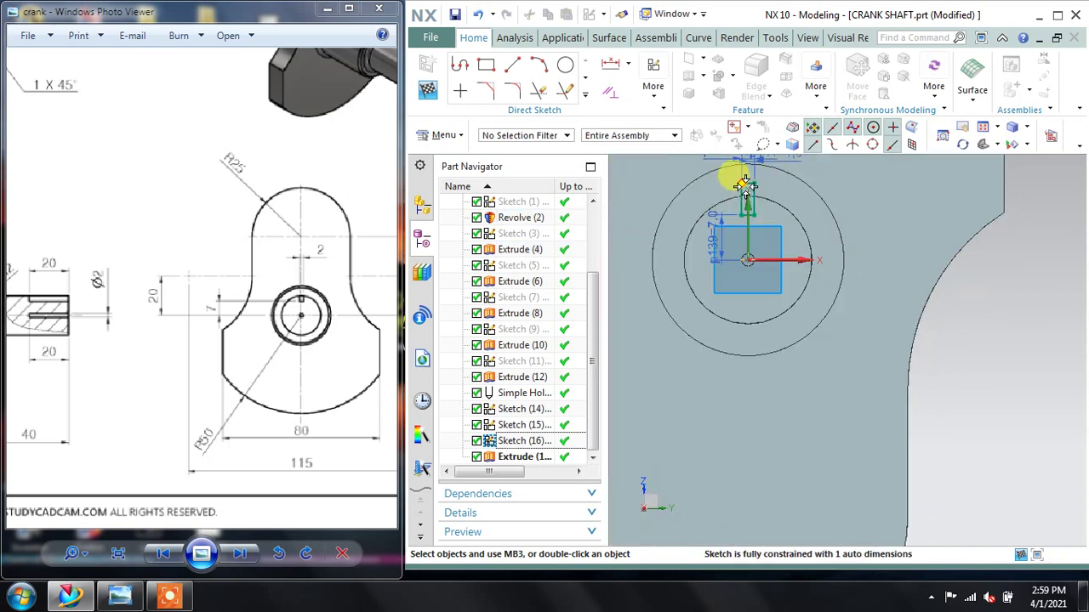
{"action": "scroll", "coordinate": [736, 182], "scroll_direction": "up", "scroll_amount": 3}
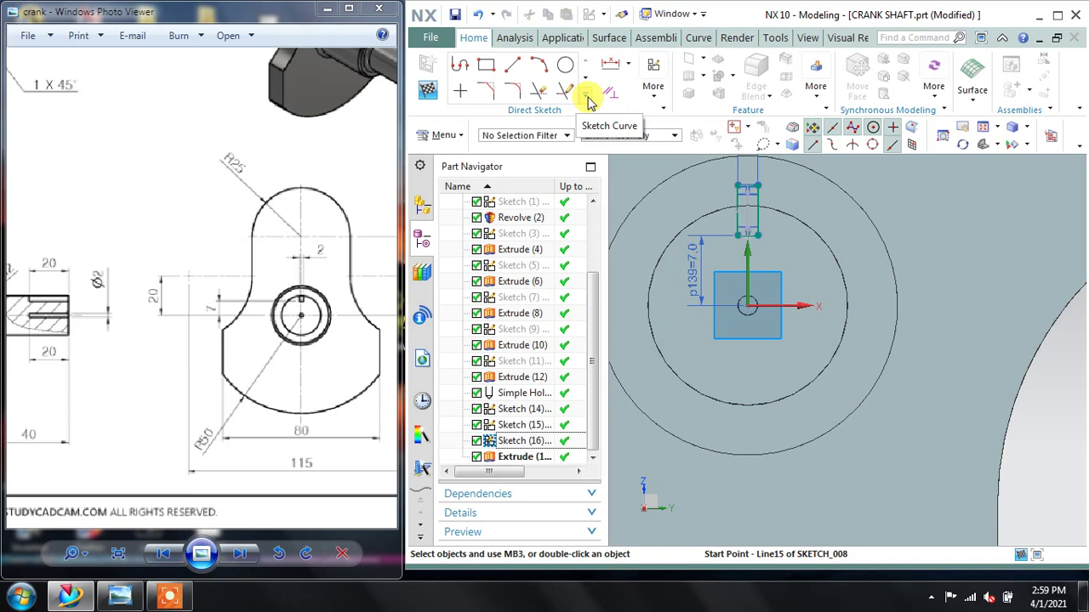
Step: Mirror the slot rectangle across the X axis using the Connected Curves selection rule
{"action": "left_click", "coordinate": [586, 96]}
{"action": "left_click", "coordinate": [466, 222]}
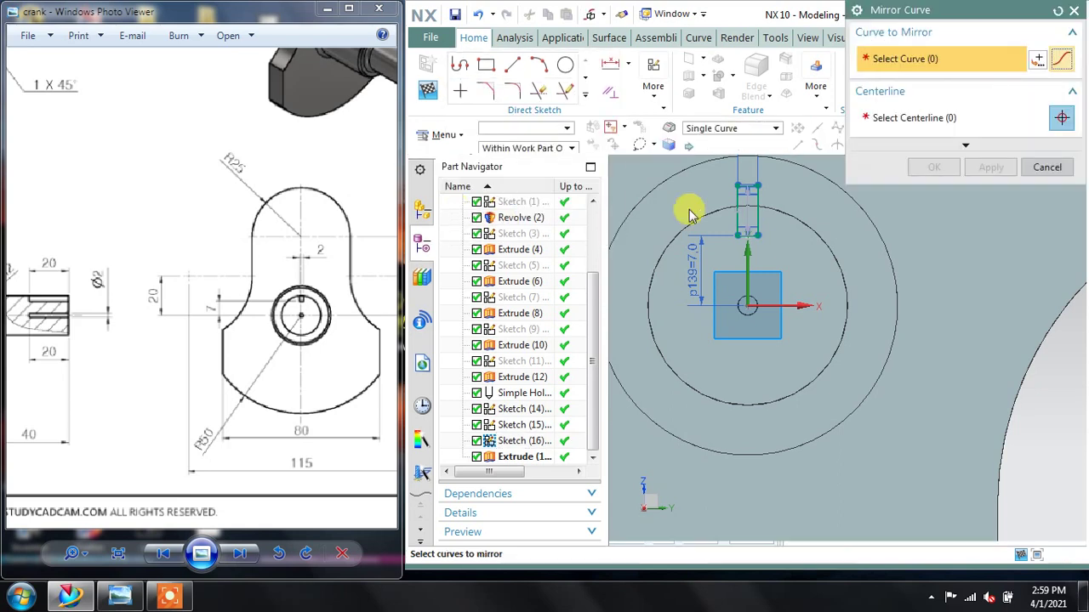
{"action": "left_click", "coordinate": [696, 128]}
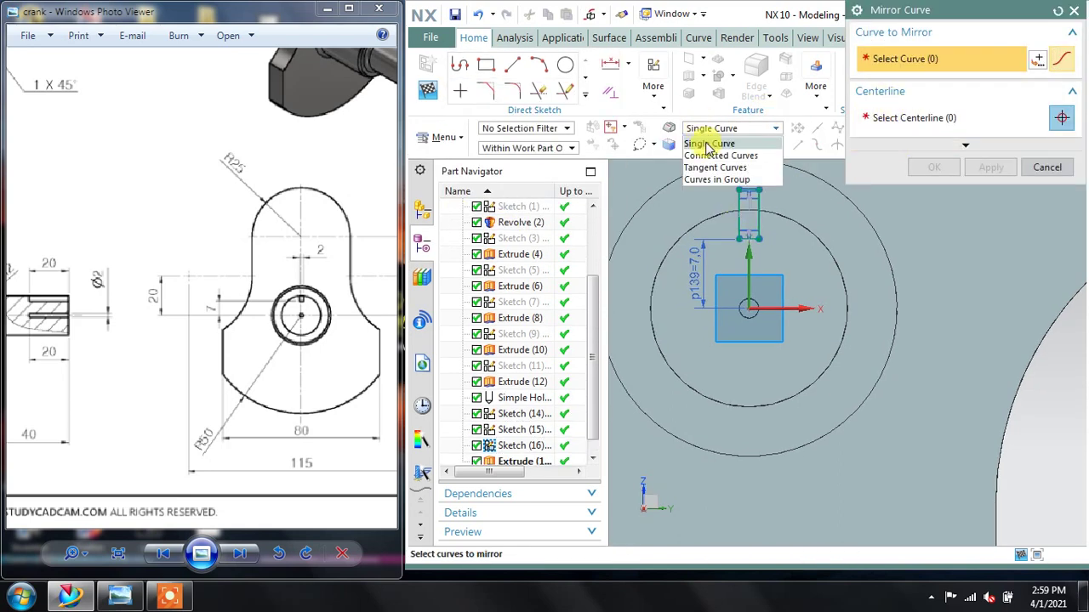
{"action": "left_click", "coordinate": [706, 155]}
{"action": "left_click", "coordinate": [711, 129]}
{"action": "left_click", "coordinate": [719, 151]}
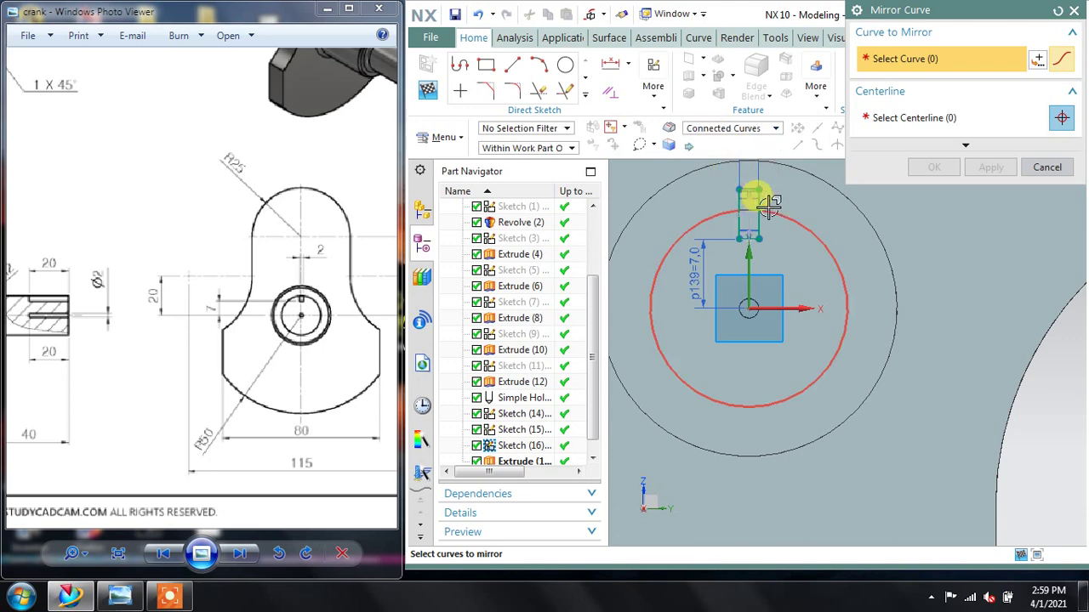
{"action": "left_click", "coordinate": [752, 198]}
{"action": "left_click", "coordinate": [925, 117]}
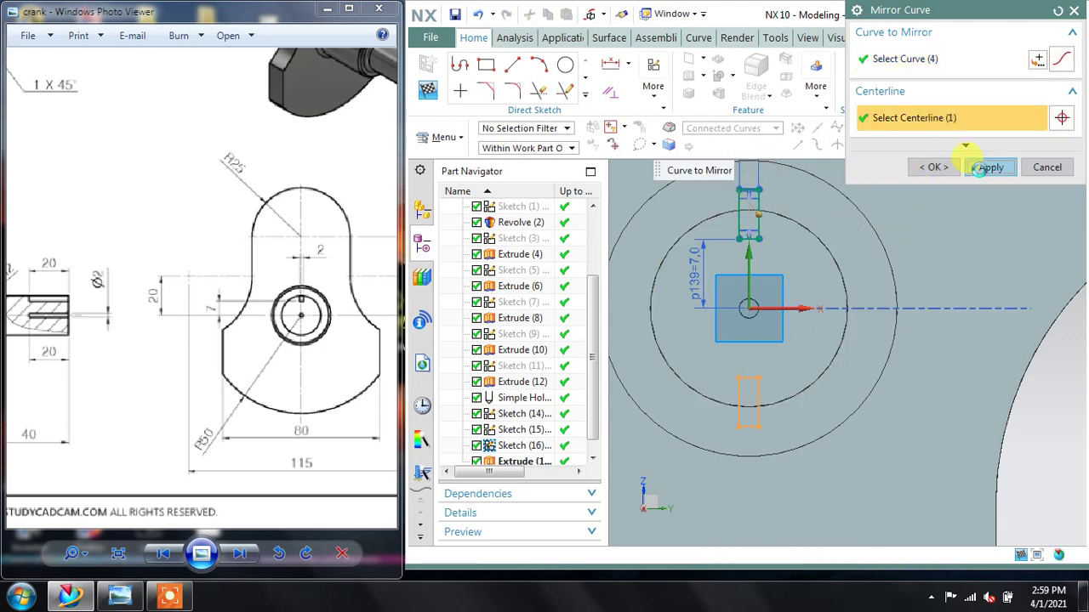
{"action": "left_click", "coordinate": [982, 168]}
{"action": "left_click", "coordinate": [1047, 168]}
Step: Apply a constraint to a line of the slot rectangle
{"action": "scroll", "coordinate": [765, 204], "scroll_direction": "up", "scroll_amount": 2}
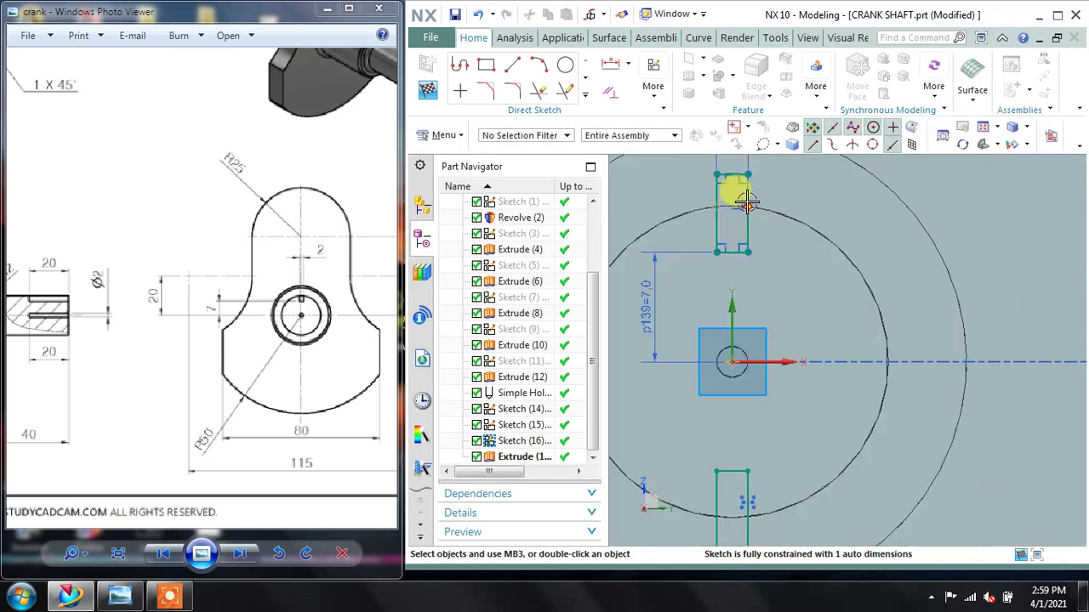
{"action": "left_click", "coordinate": [748, 194]}
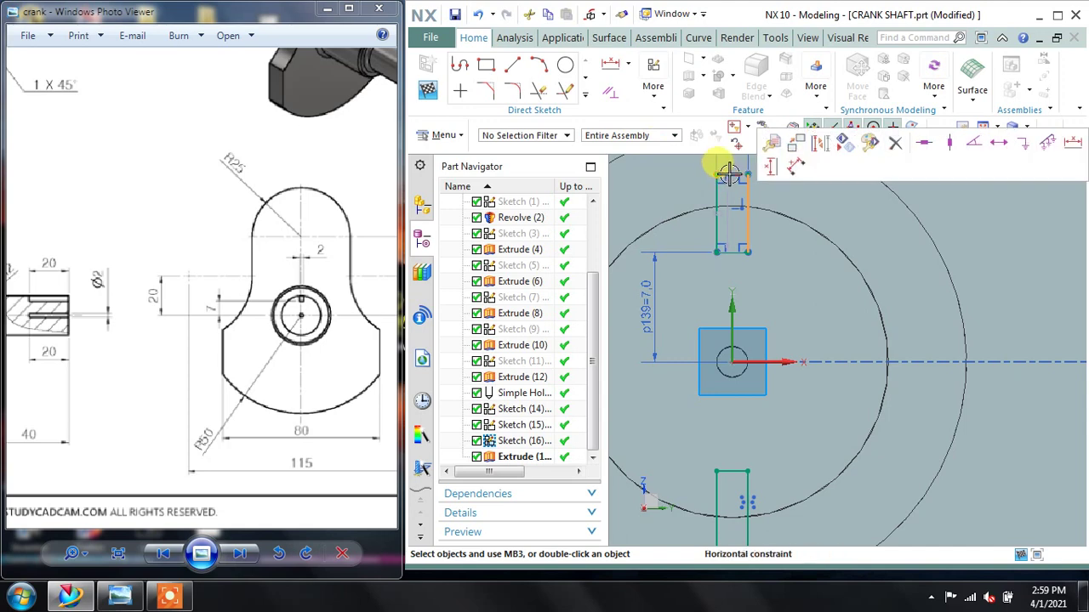
{"action": "scroll", "coordinate": [729, 170], "scroll_direction": "down", "scroll_amount": 1}
{"action": "left_click", "coordinate": [823, 148]}
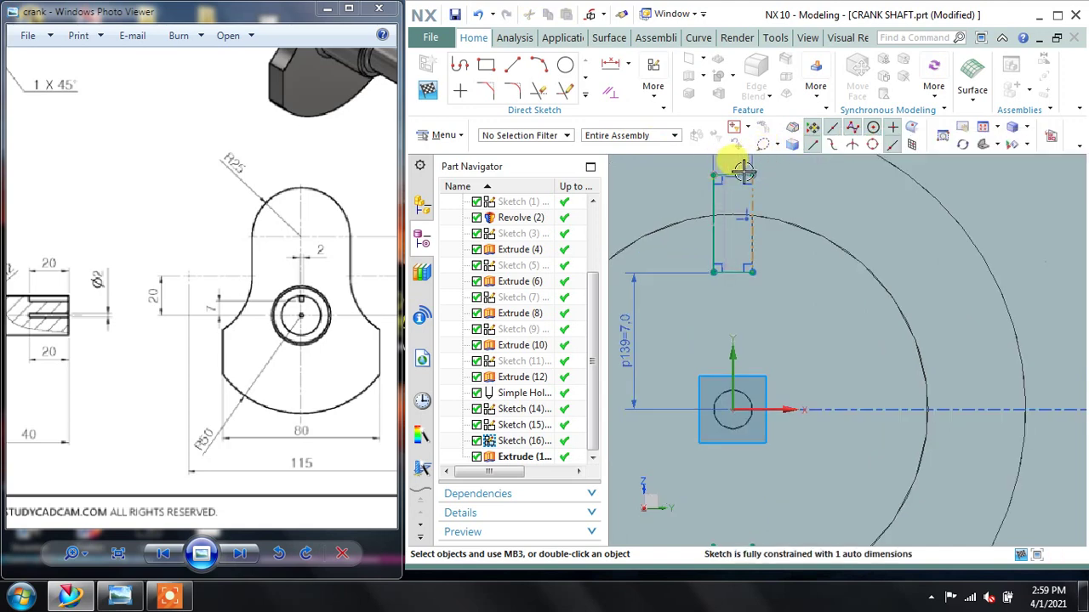
{"action": "scroll", "coordinate": [732, 170], "scroll_direction": "down", "scroll_amount": 2}
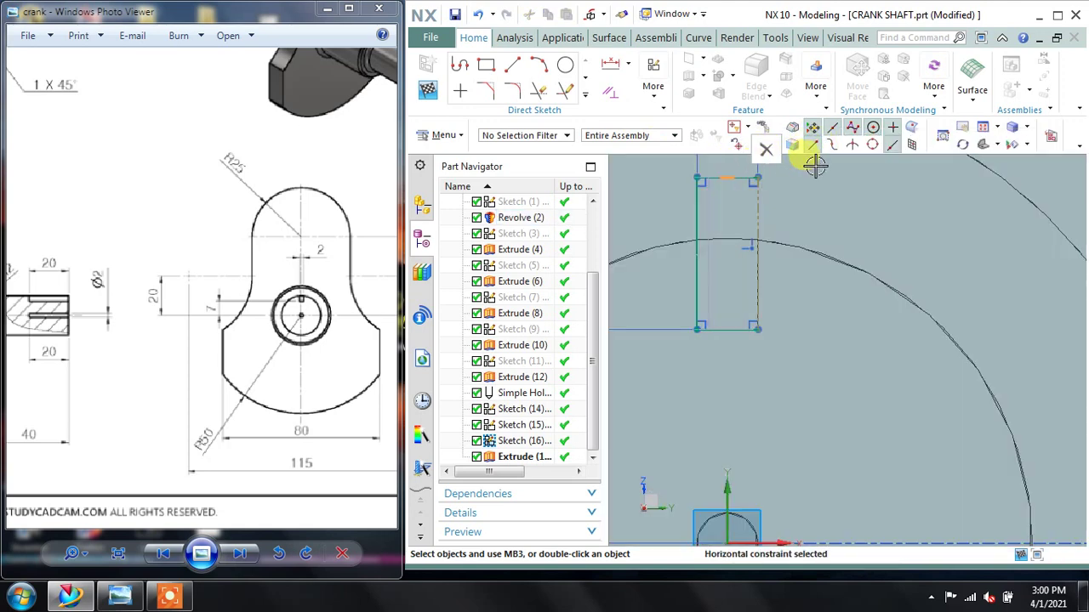
{"action": "scroll", "coordinate": [842, 218], "scroll_direction": "up", "scroll_amount": 2}
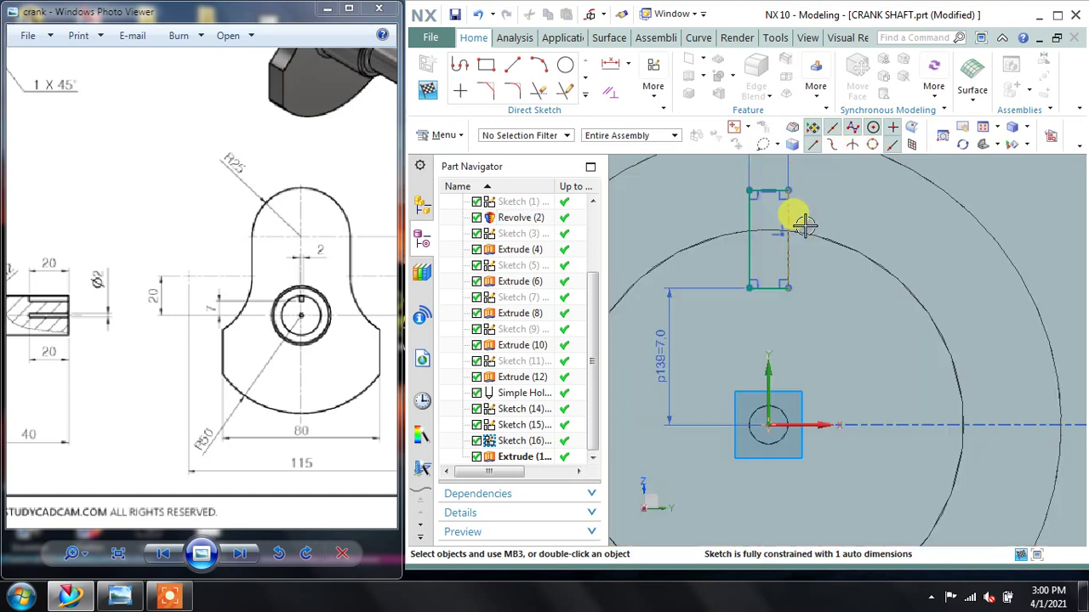
{"action": "left_click", "coordinate": [539, 91]}
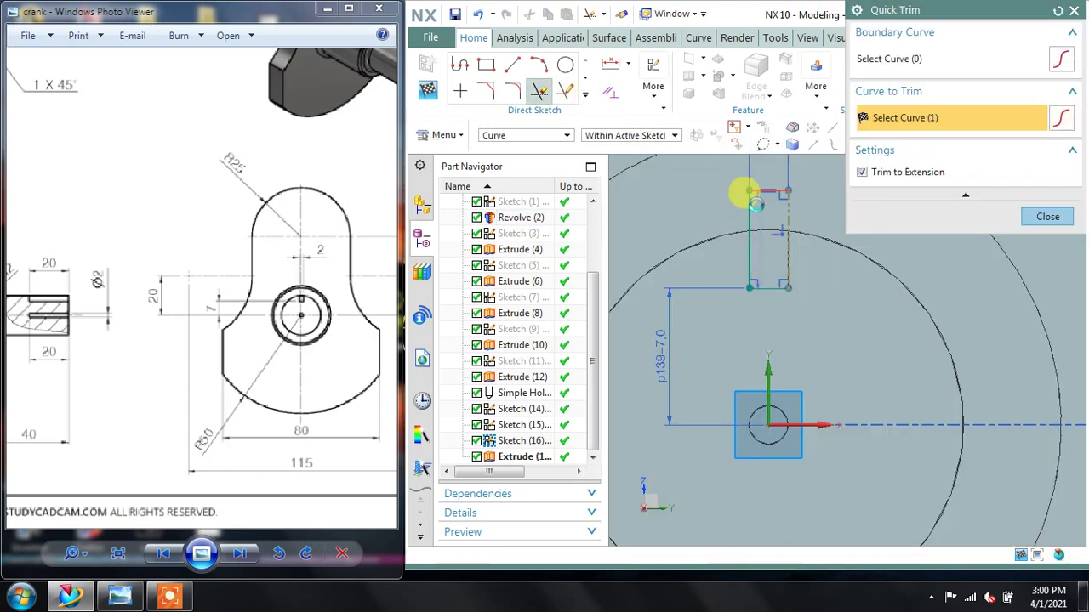
Step: Trim the extra vertical and horizontal segments, then undo to restore the upper rectangle
{"action": "left_click", "coordinate": [749, 214]}
{"action": "left_click", "coordinate": [756, 286]}
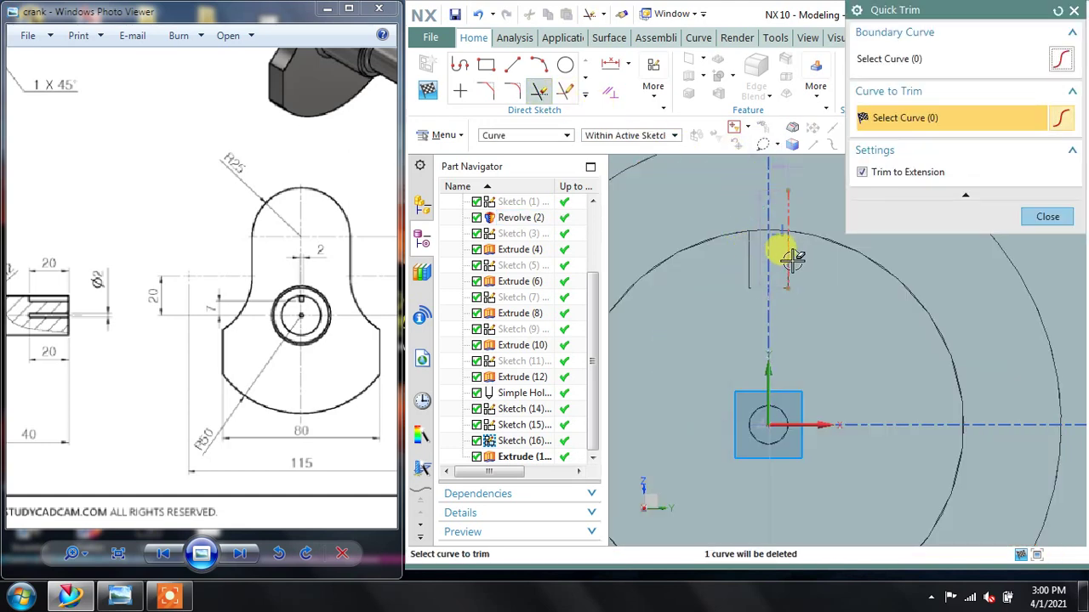
{"action": "scroll", "coordinate": [804, 246], "scroll_direction": "down", "scroll_amount": 2}
{"action": "scroll", "coordinate": [804, 247], "scroll_direction": "up", "scroll_amount": 2}
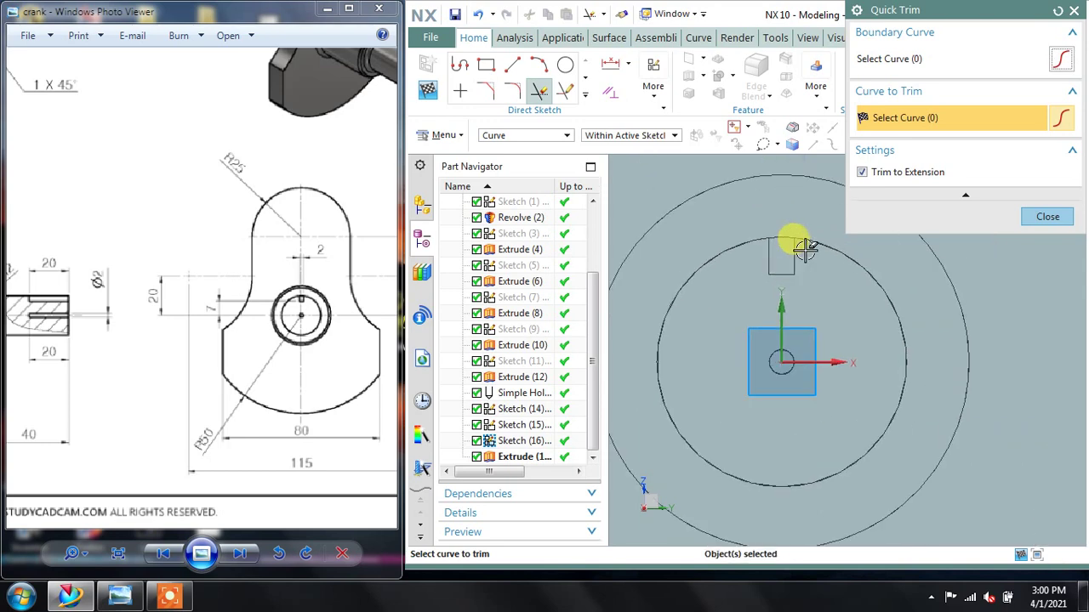
{"action": "left_click", "coordinate": [1049, 220]}
{"action": "key", "text": "ctrl+z"}
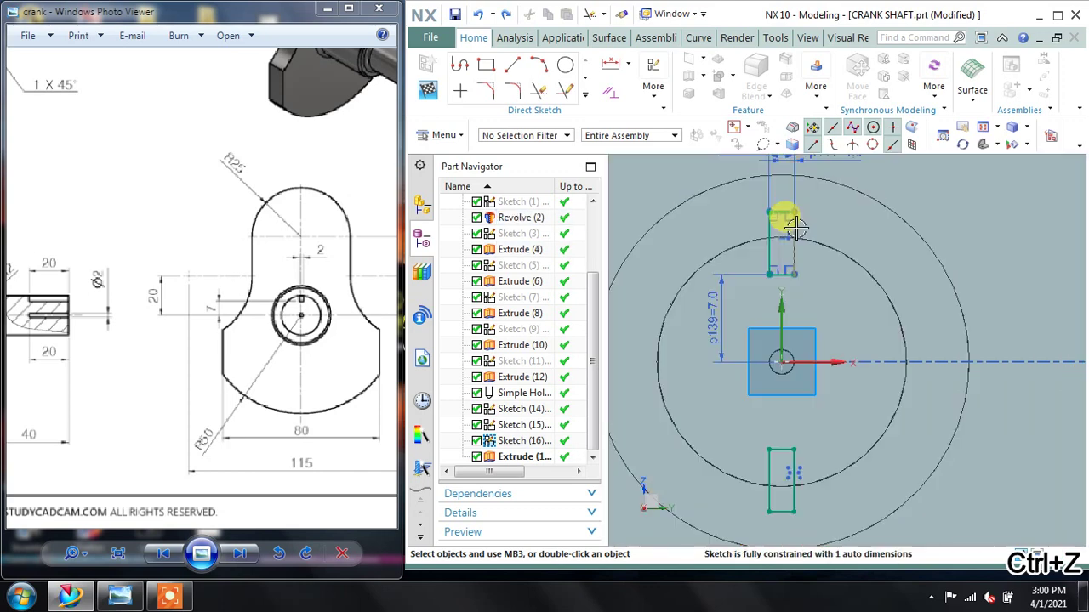
Step: Check the rectangle's left and right lines, clearing selections until the sketch reads fully constrained
{"action": "scroll", "coordinate": [781, 211], "scroll_direction": "up", "scroll_amount": 2}
{"action": "scroll", "coordinate": [780, 210], "scroll_direction": "up", "scroll_amount": 2}
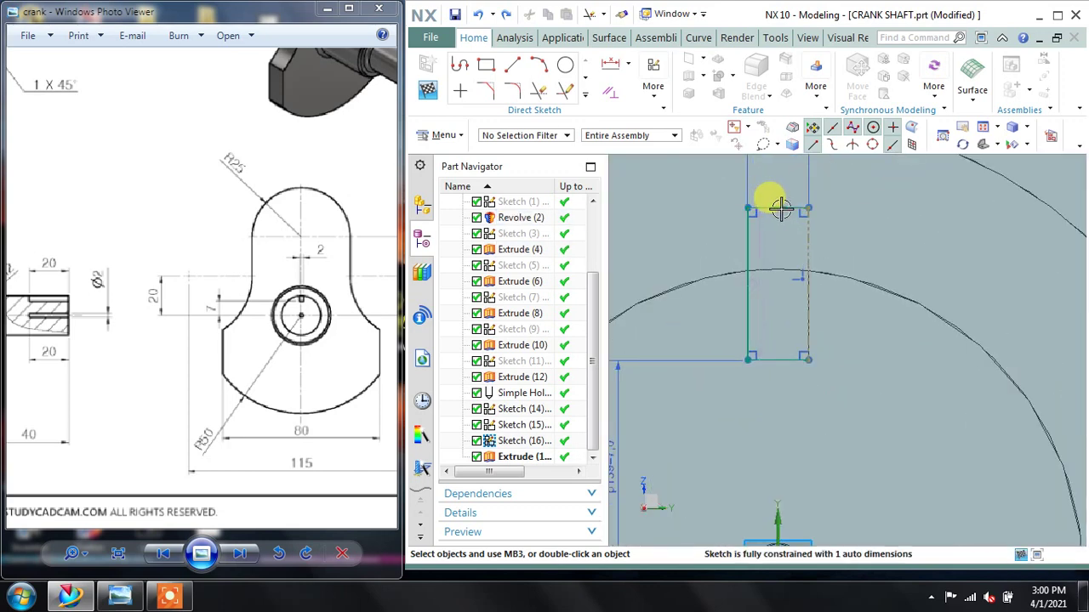
{"action": "scroll", "coordinate": [781, 209], "scroll_direction": "up", "scroll_amount": 2}
{"action": "left_click", "coordinate": [810, 211]}
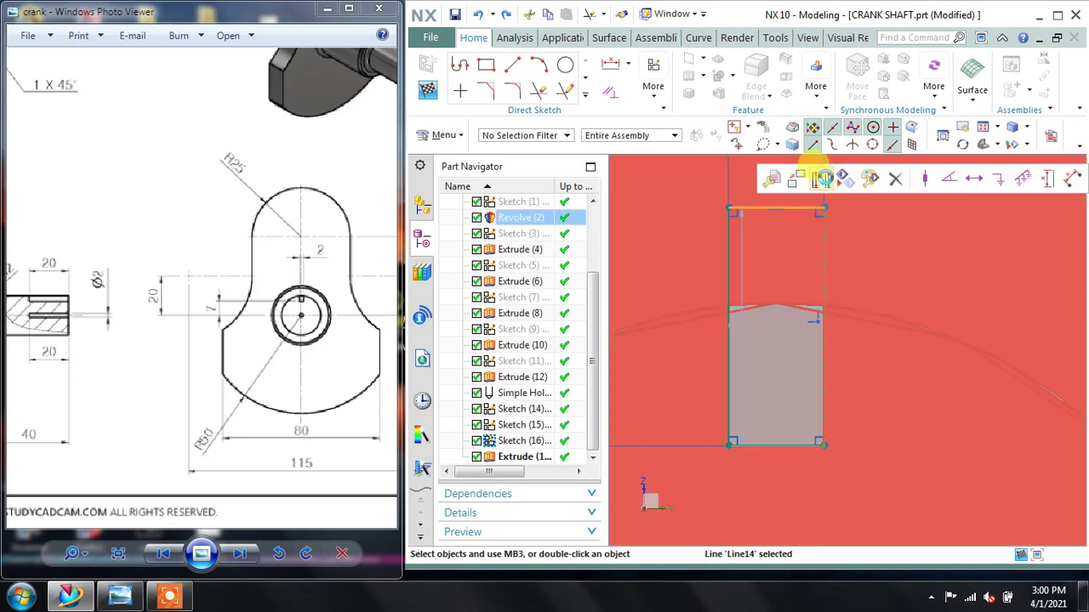
{"action": "left_click", "coordinate": [738, 236]}
{"action": "left_click", "coordinate": [726, 227]}
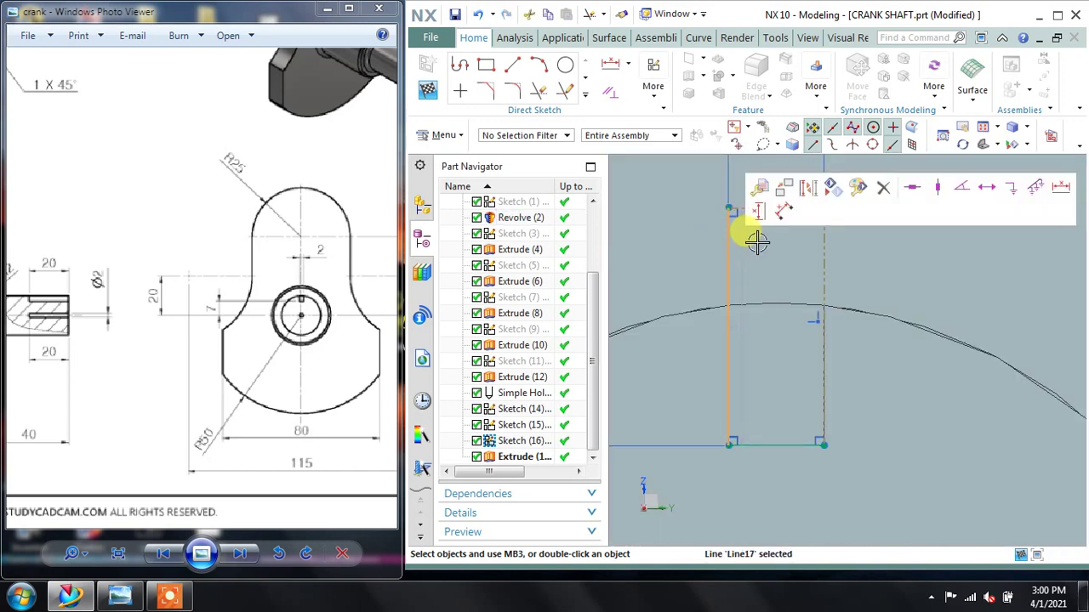
{"action": "left_click", "coordinate": [797, 289]}
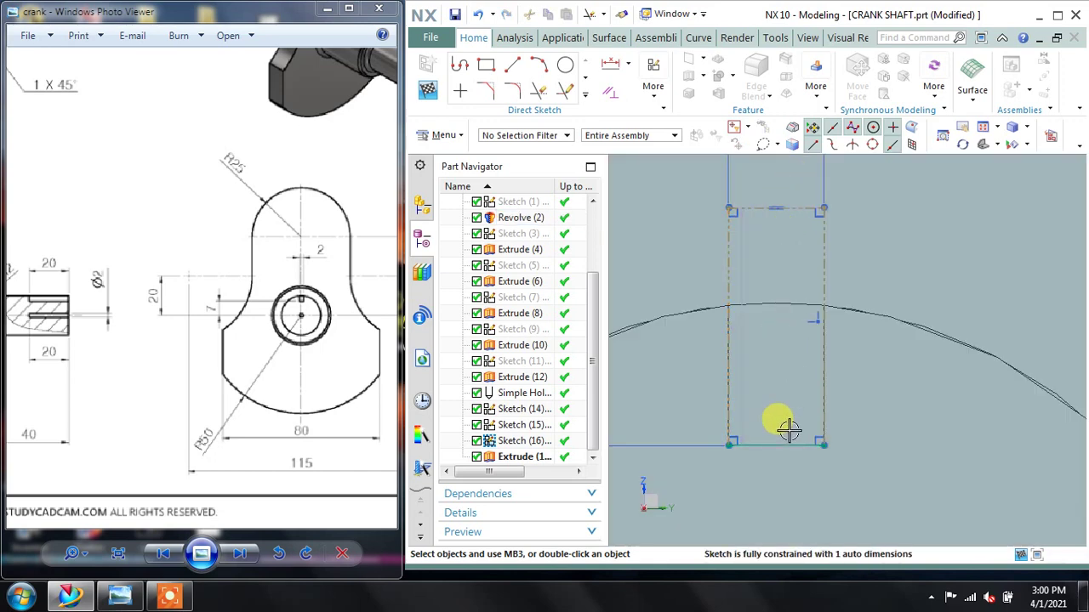
{"action": "left_click", "coordinate": [823, 311]}
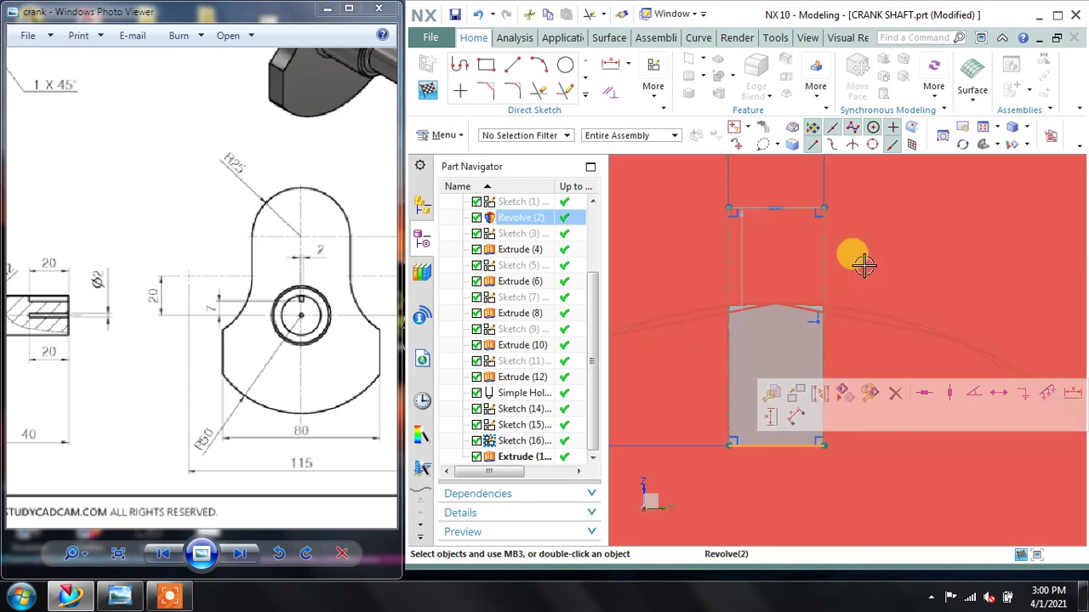
{"action": "left_click", "coordinate": [864, 265]}
{"action": "left_click", "coordinate": [822, 398]}
{"action": "scroll", "coordinate": [859, 366], "scroll_direction": "down", "scroll_amount": 3}
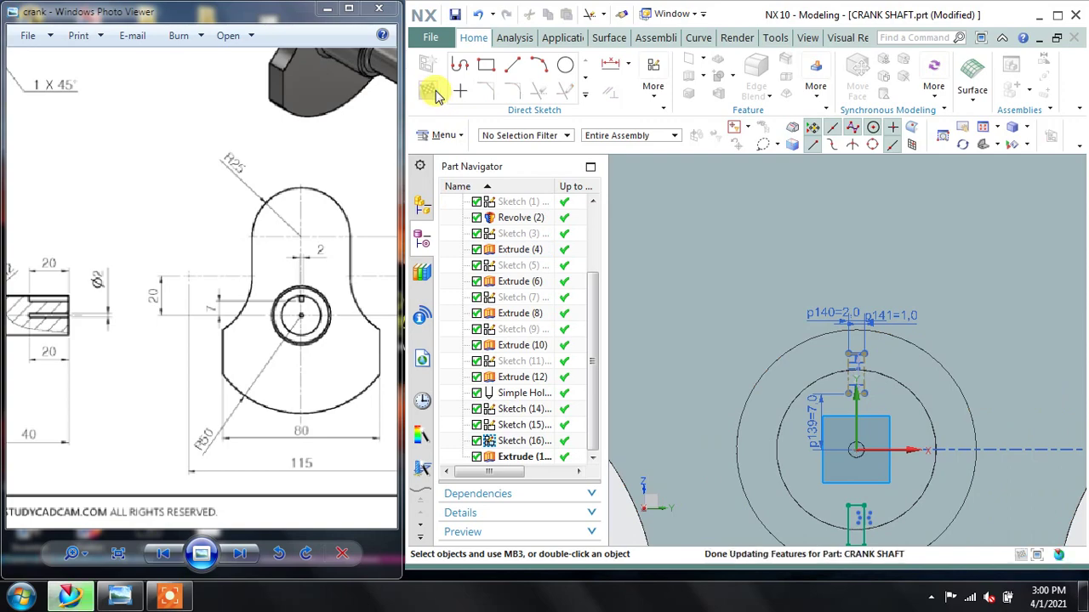
Step: Finish the keyway sketch and hide Sketch (16) from the Part Navigator
{"action": "left_click", "coordinate": [436, 96]}
{"action": "mouse_move", "coordinate": [826, 315]}
{"action": "middle_mouse_down"}
{"action": "mouse_move", "coordinate": [867, 348]}
{"action": "mouse_move", "coordinate": [931, 343]}
{"action": "mouse_move", "coordinate": [836, 318]}
{"action": "mouse_move", "coordinate": [856, 386]}
{"action": "mouse_move", "coordinate": [885, 289]}
{"action": "mouse_move", "coordinate": [825, 265]}
{"action": "mouse_move", "coordinate": [780, 294]}
{"action": "mouse_move", "coordinate": [1026, 345]}
{"action": "middle_mouse_up"}
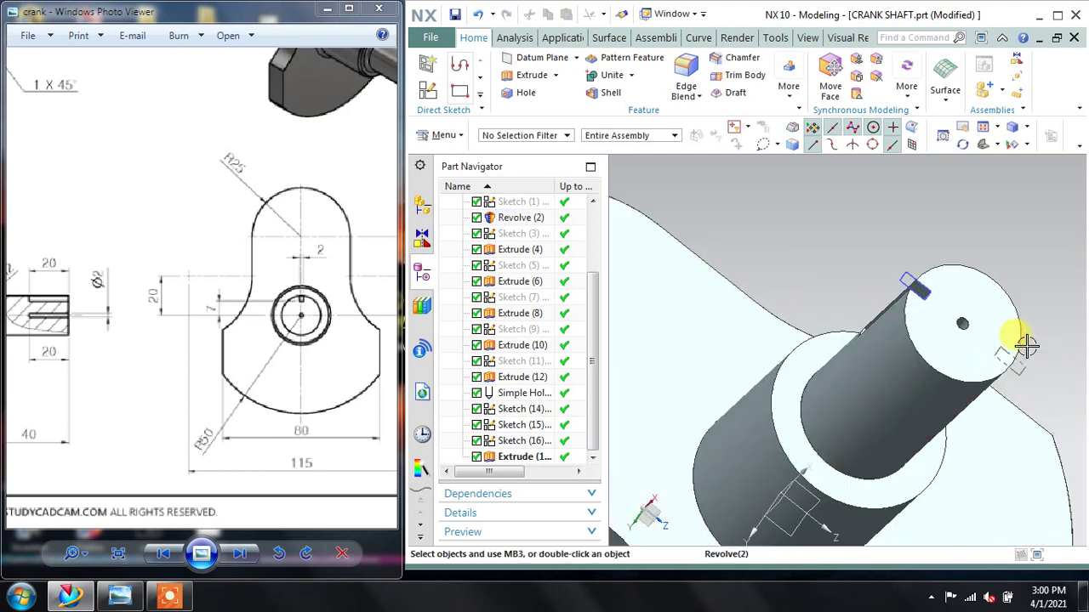
{"action": "scroll", "coordinate": [1027, 345], "scroll_direction": "up", "scroll_amount": 3}
{"action": "right_click", "coordinate": [1017, 376]}
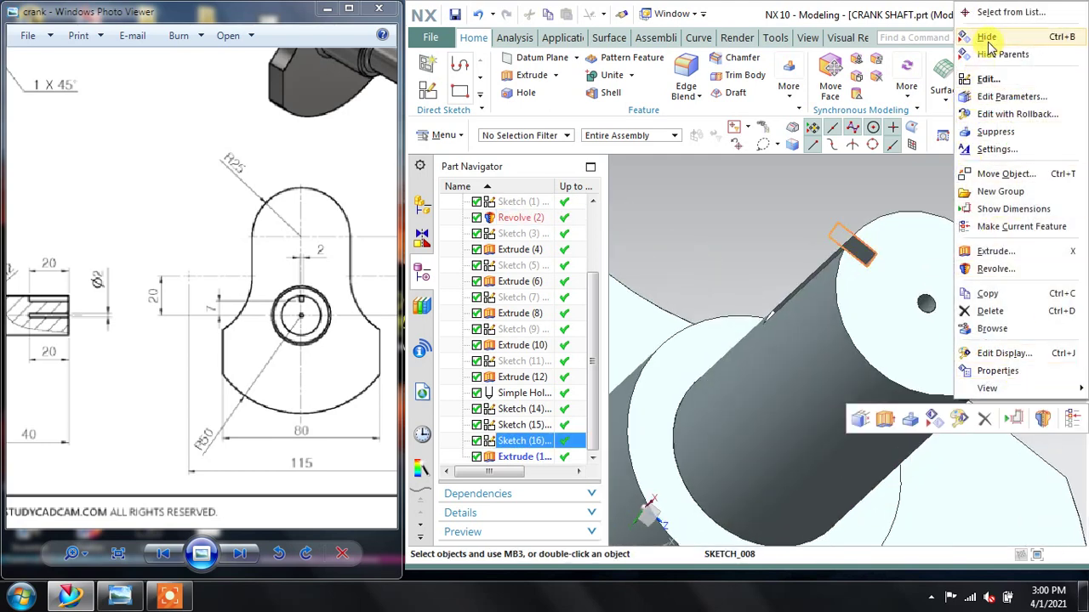
{"action": "left_click", "coordinate": [985, 36]}
Step: Orbit the crankshaft to view the slotted output shaft and clear the selection
{"action": "mouse_move", "coordinate": [942, 243]}
{"action": "middle_mouse_down"}
{"action": "mouse_move", "coordinate": [959, 280]}
{"action": "mouse_move", "coordinate": [907, 223]}
{"action": "mouse_move", "coordinate": [885, 216]}
{"action": "mouse_move", "coordinate": [862, 245]}
{"action": "mouse_move", "coordinate": [826, 219]}
{"action": "mouse_move", "coordinate": [862, 231]}
{"action": "mouse_move", "coordinate": [822, 201]}
{"action": "middle_mouse_up"}
{"action": "scroll", "coordinate": [952, 277], "scroll_direction": "down", "scroll_amount": 2}
{"action": "scroll", "coordinate": [944, 279], "scroll_direction": "down", "scroll_amount": 2}
{"action": "scroll", "coordinate": [822, 201], "scroll_direction": "up", "scroll_amount": 2}
{"action": "left_click", "coordinate": [814, 266]}
{"action": "scroll", "coordinate": [815, 267], "scroll_direction": "down", "scroll_amount": 2}
{"action": "key", "text": "Escape"}
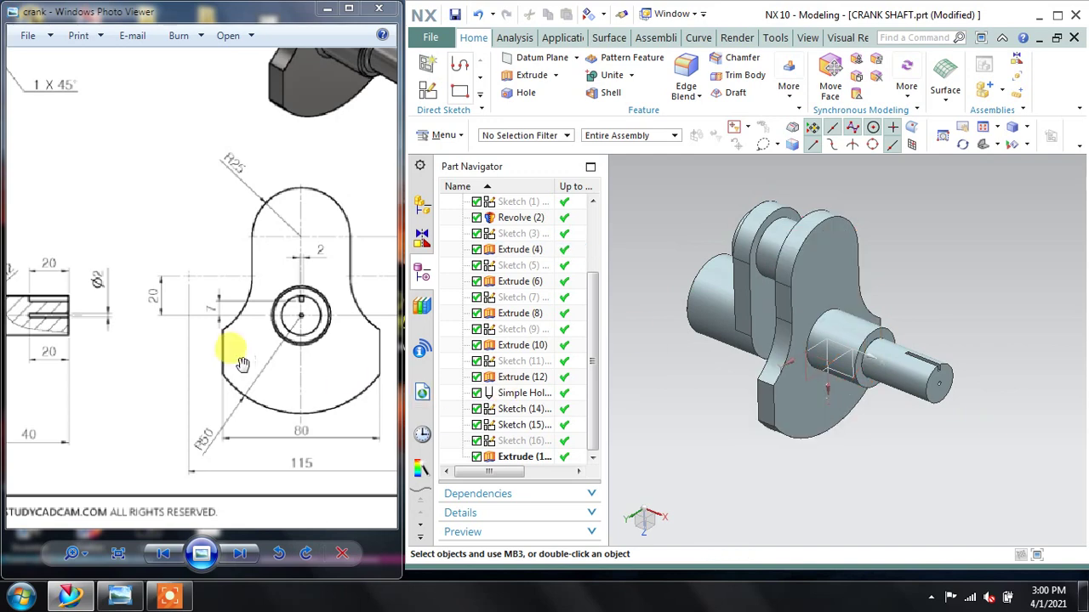
{"action": "scroll", "coordinate": [204, 332], "scroll_direction": "down", "scroll_amount": 2}
{"action": "scroll", "coordinate": [142, 316], "scroll_direction": "up", "scroll_amount": 5}
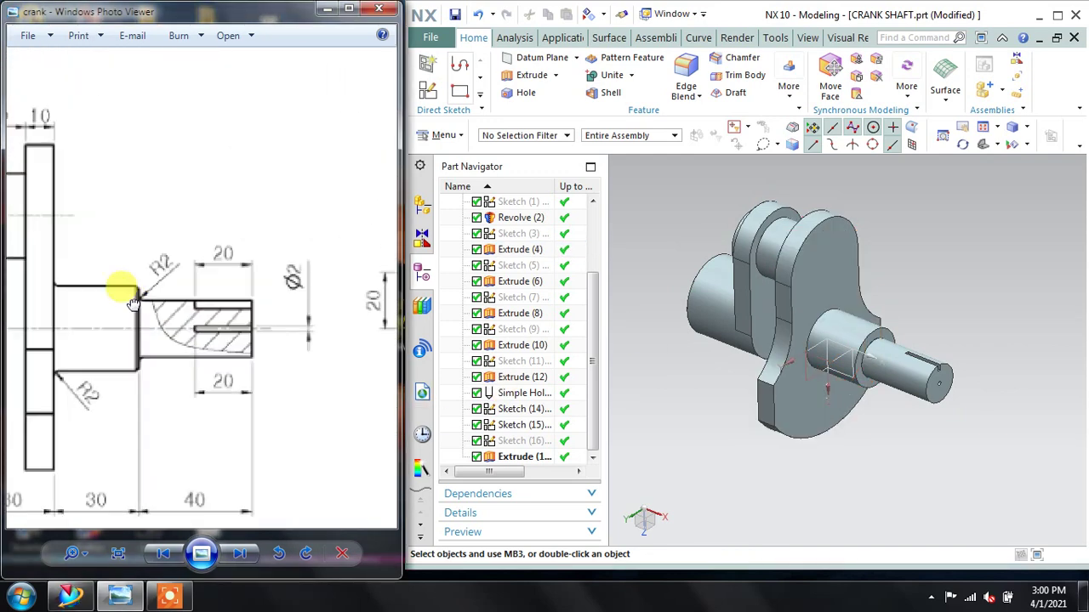
{"action": "scroll", "coordinate": [131, 304], "scroll_direction": "down", "scroll_amount": 4}
{"action": "scroll", "coordinate": [174, 208], "scroll_direction": "up", "scroll_amount": 3}
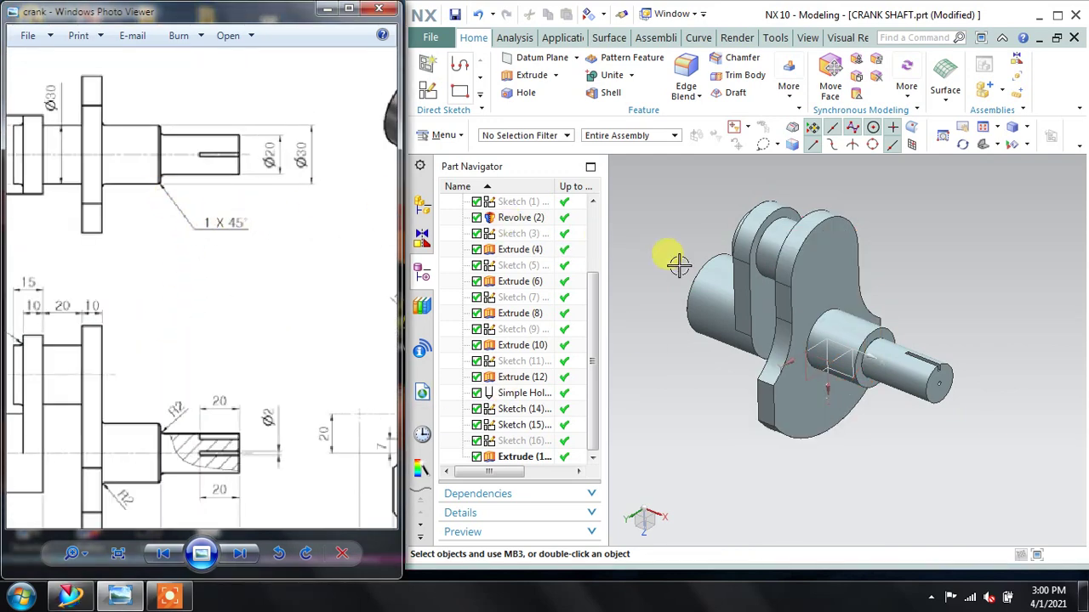
Step: Chamfer the output shaft's shoulder edge with 1 mm distance and 45° angle
{"action": "left_click", "coordinate": [729, 57]}
{"action": "scroll", "coordinate": [923, 313], "scroll_direction": "up", "scroll_amount": 1}
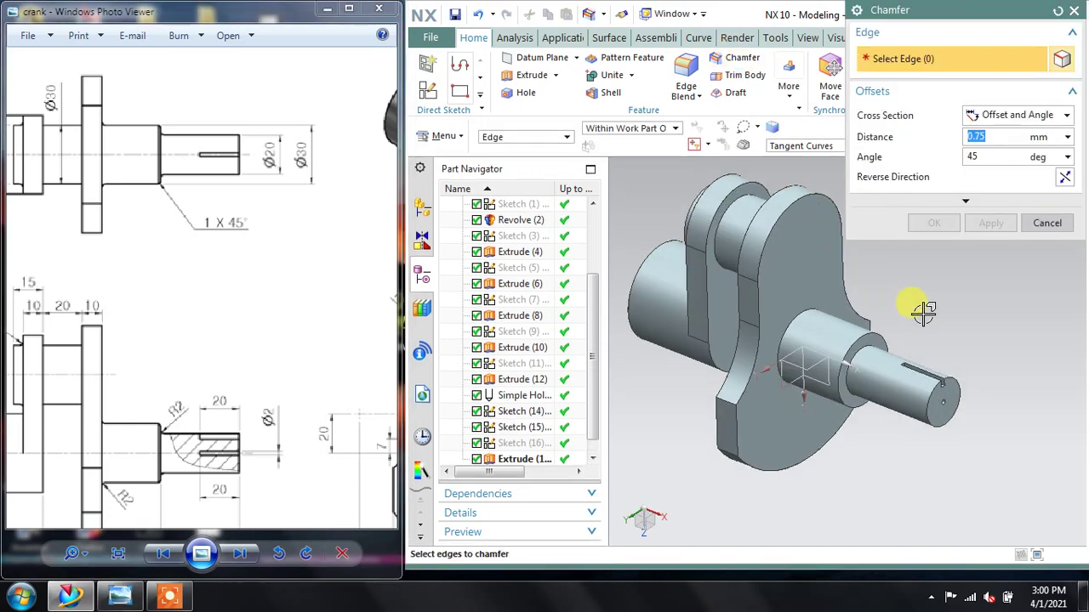
{"action": "scroll", "coordinate": [922, 313], "scroll_direction": "up", "scroll_amount": 1}
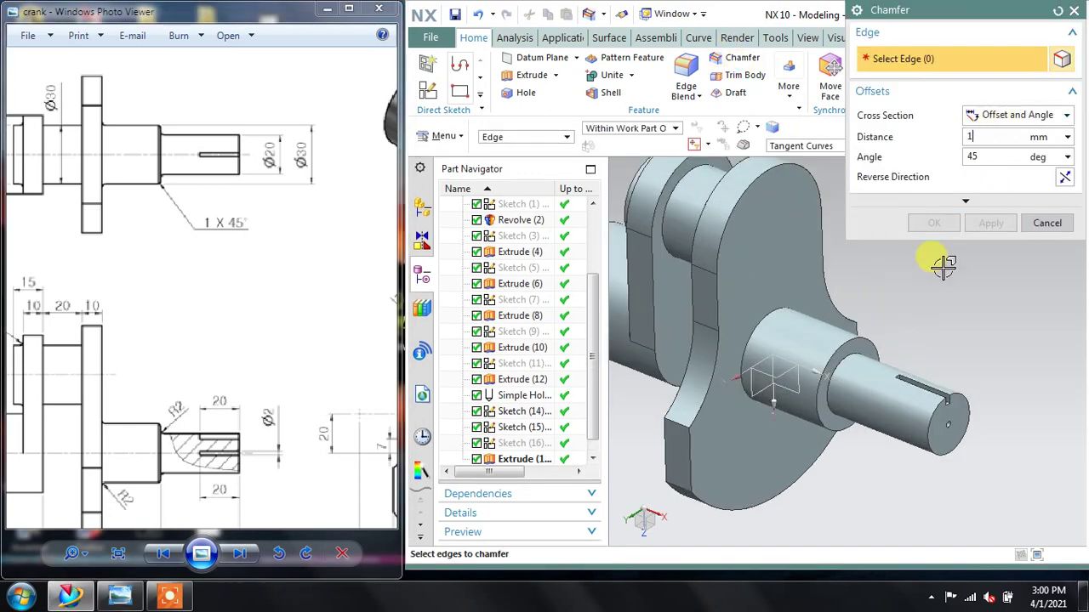
{"action": "scroll", "coordinate": [842, 325], "scroll_direction": "up", "scroll_amount": 1}
{"action": "left_click", "coordinate": [854, 339]}
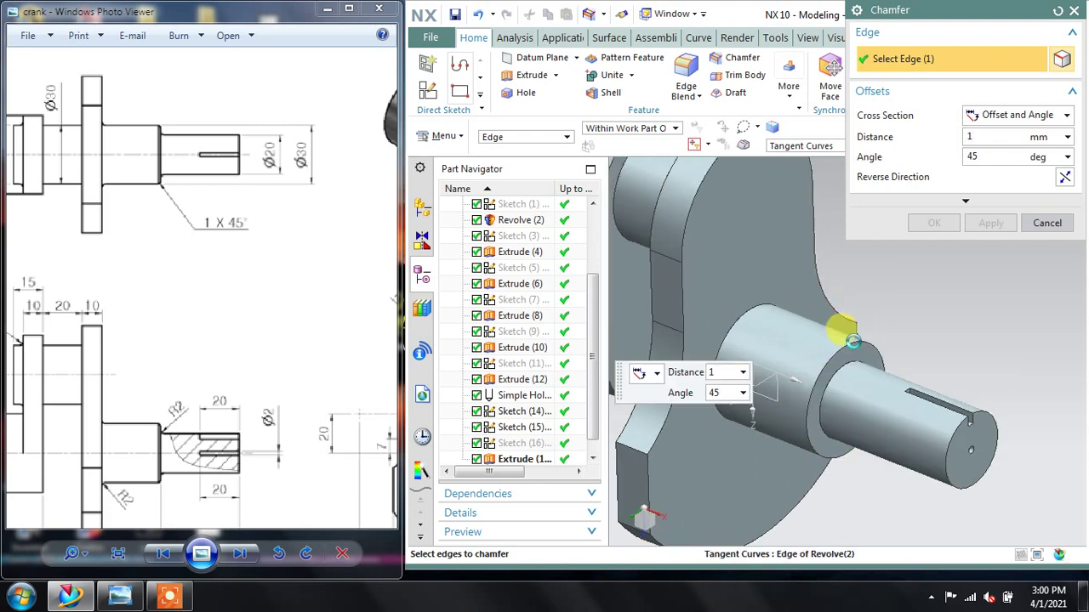
{"action": "left_click", "coordinate": [986, 155]}
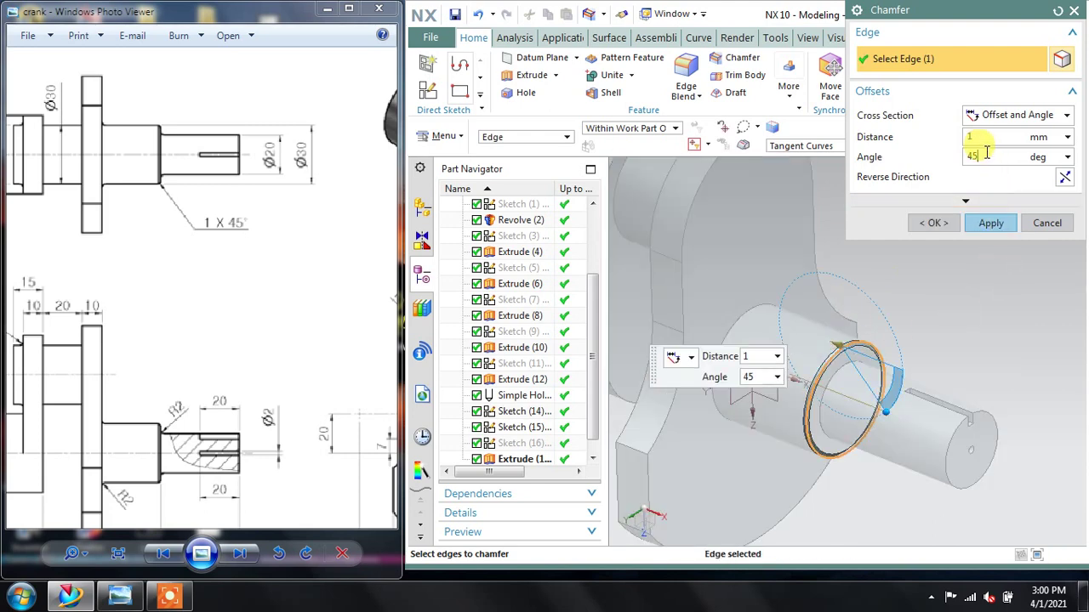
{"action": "left_click", "coordinate": [992, 222]}
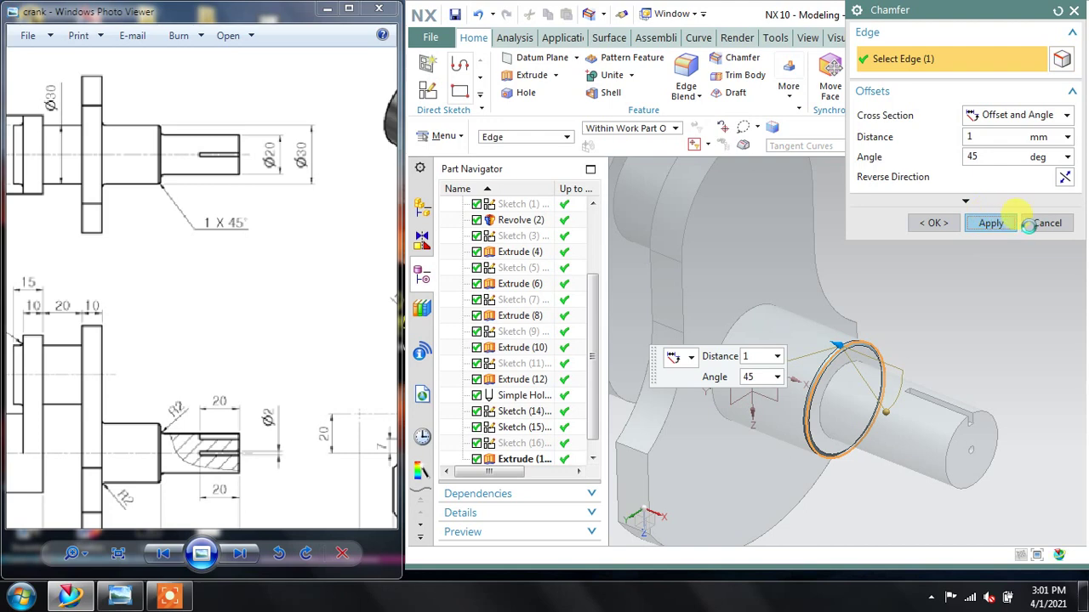
{"action": "left_click", "coordinate": [1045, 222]}
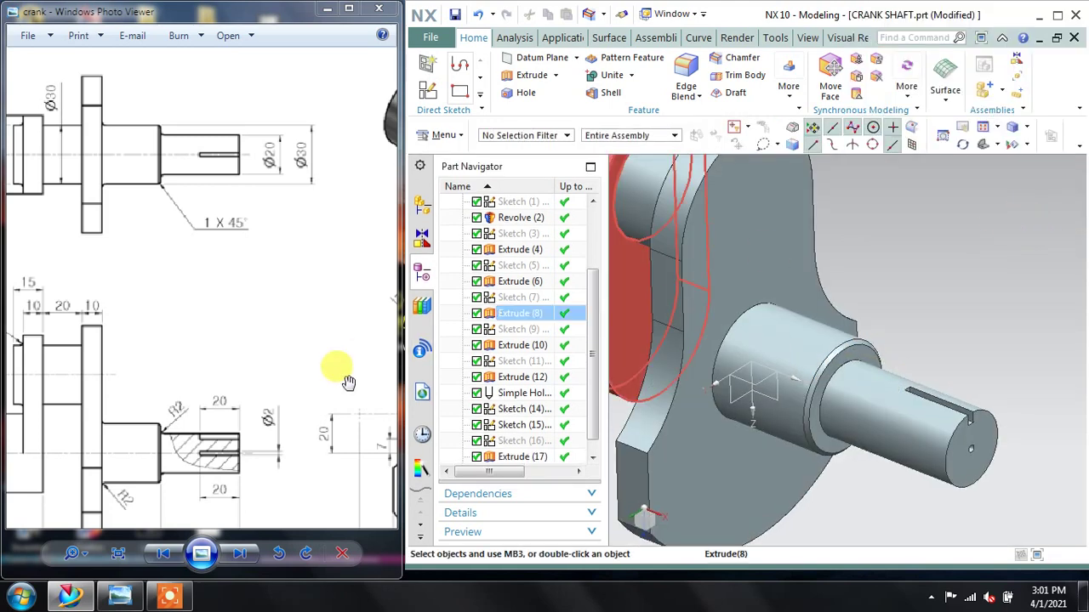
Step: Add 2 mm edge blends to the shaft shoulder edge and the web-to-shaft edge
{"action": "mouse_move", "coordinate": [170, 390]}
{"action": "left_mouse_down"}
{"action": "mouse_move", "coordinate": [173, 339]}
{"action": "mouse_move", "coordinate": [186, 366]}
{"action": "mouse_move", "coordinate": [127, 360]}
{"action": "mouse_move", "coordinate": [178, 360]}
{"action": "mouse_move", "coordinate": [231, 341]}
{"action": "mouse_move", "coordinate": [204, 350]}
{"action": "mouse_move", "coordinate": [194, 392]}
{"action": "left_mouse_up"}
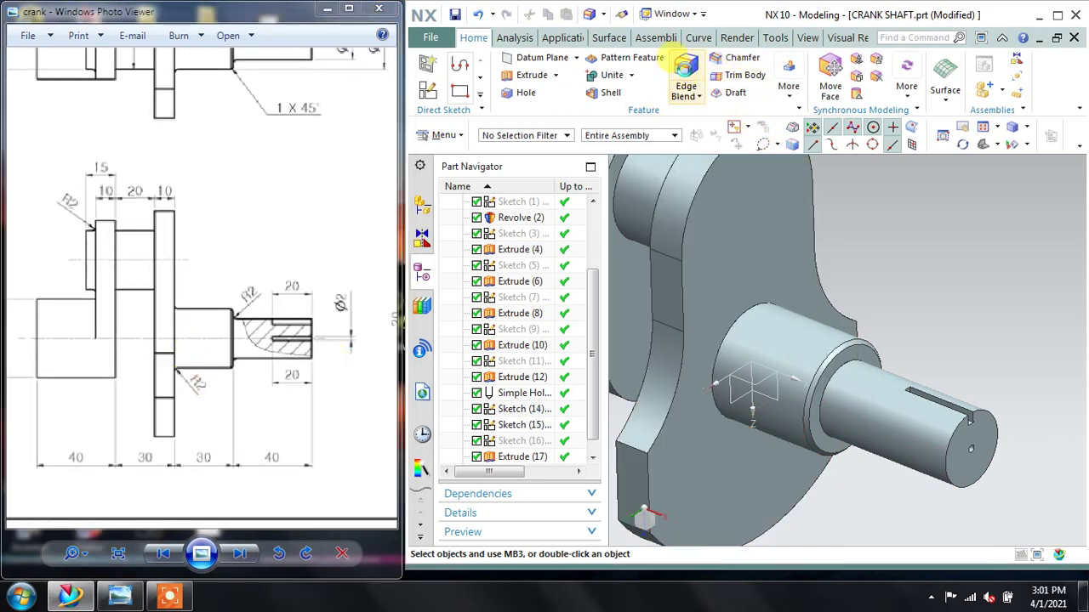
{"action": "left_click", "coordinate": [683, 70]}
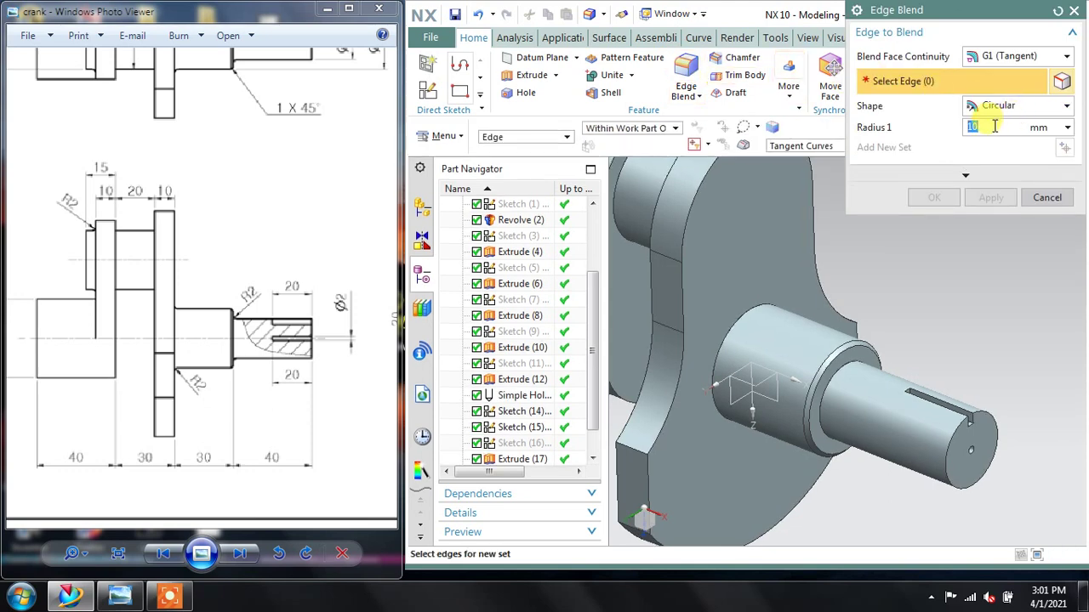
{"action": "left_click", "coordinate": [839, 367]}
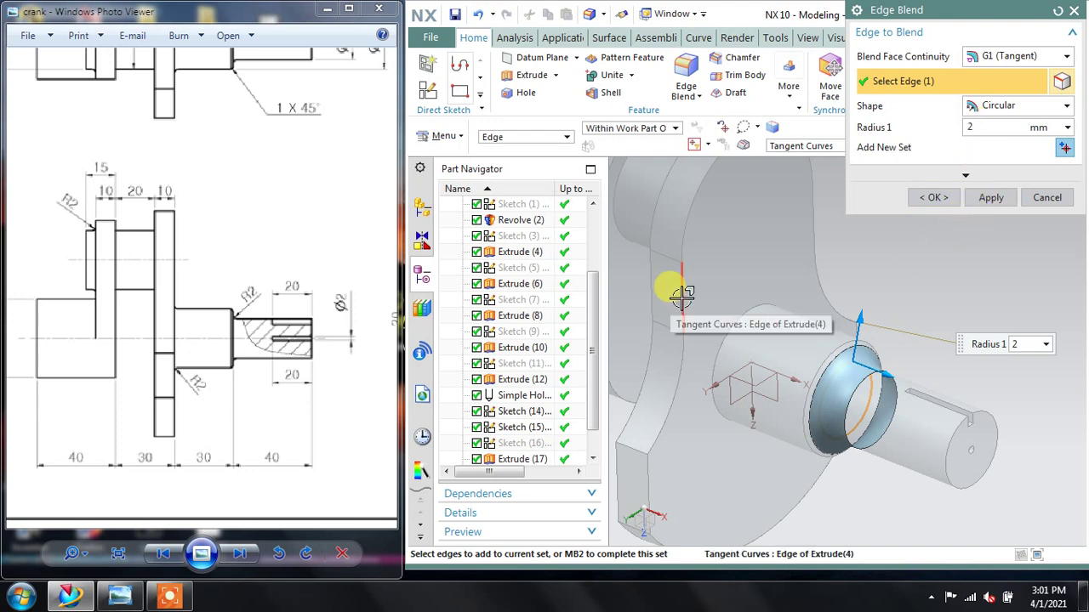
{"action": "left_click", "coordinate": [729, 311]}
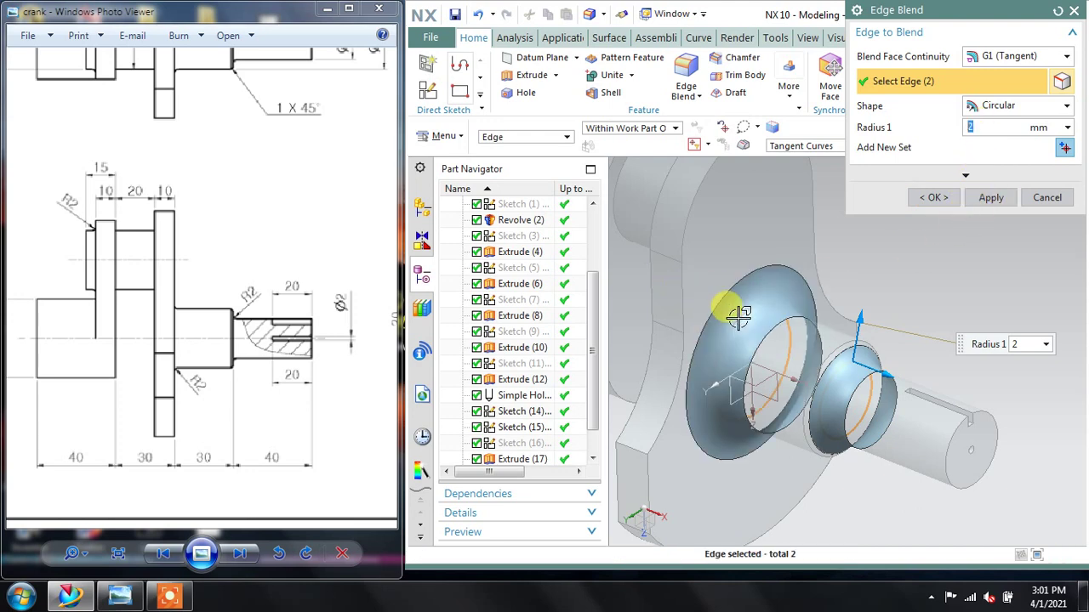
{"action": "scroll", "coordinate": [883, 241], "scroll_direction": "down", "scroll_amount": 1}
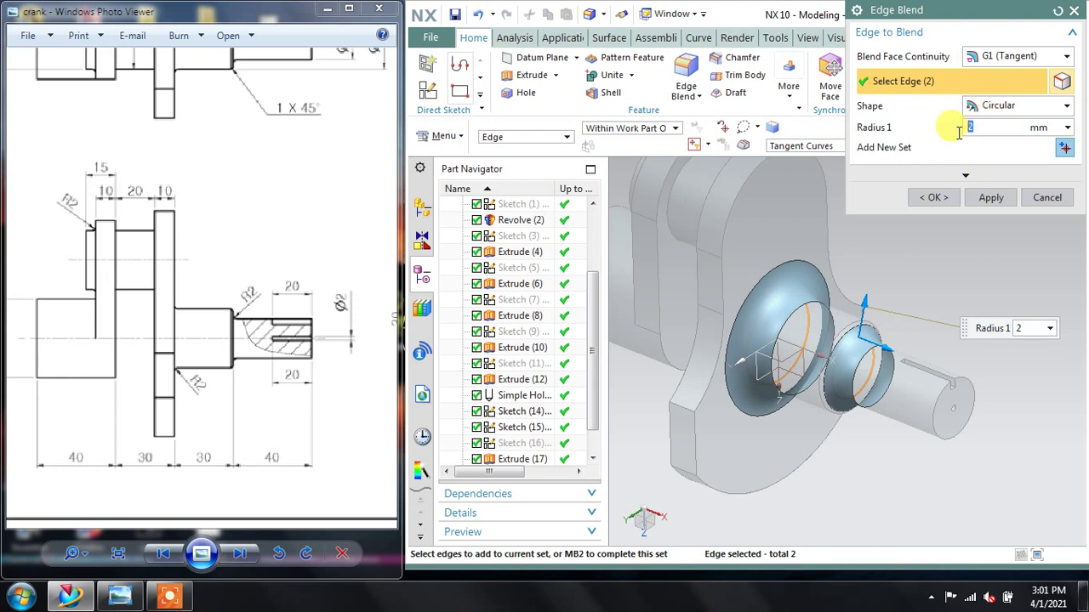
{"action": "left_click", "coordinate": [991, 198]}
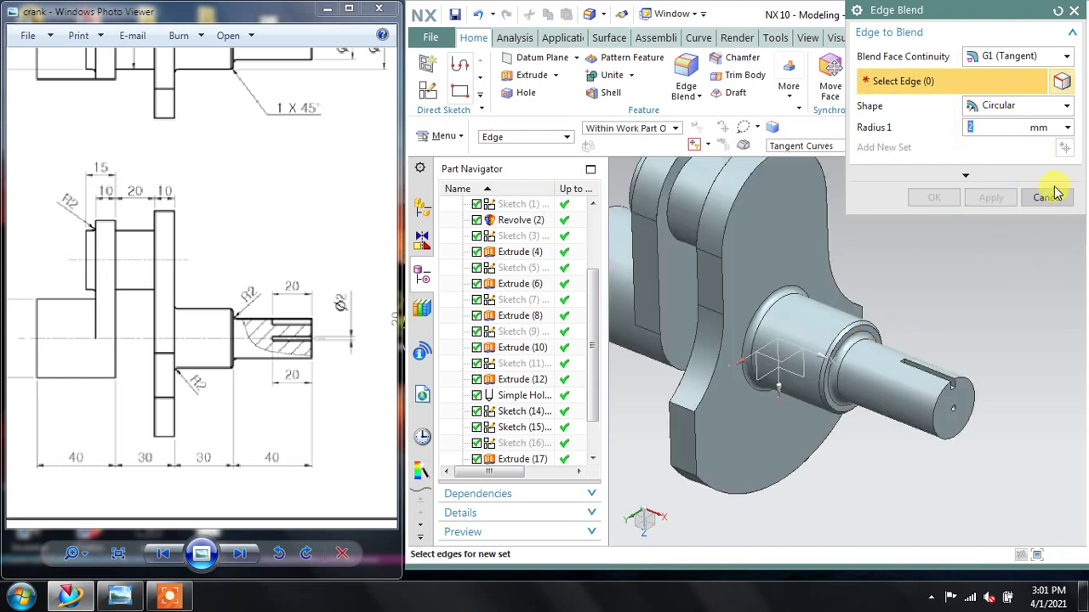
{"action": "left_click", "coordinate": [1047, 198]}
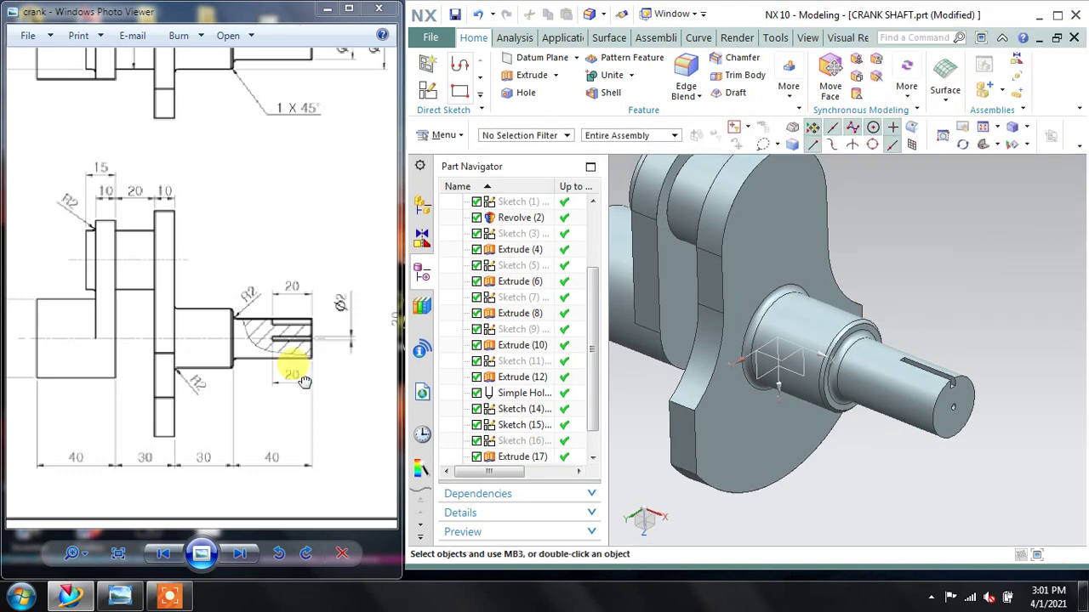
Step: Edit Edge Blend (19) to also round the crankpin's circular edge at 2 mm
{"action": "scroll", "coordinate": [292, 364], "scroll_direction": "down", "scroll_amount": 1}
{"action": "scroll", "coordinate": [291, 340], "scroll_direction": "down", "scroll_amount": 1}
{"action": "scroll", "coordinate": [149, 229], "scroll_direction": "up", "scroll_amount": 1}
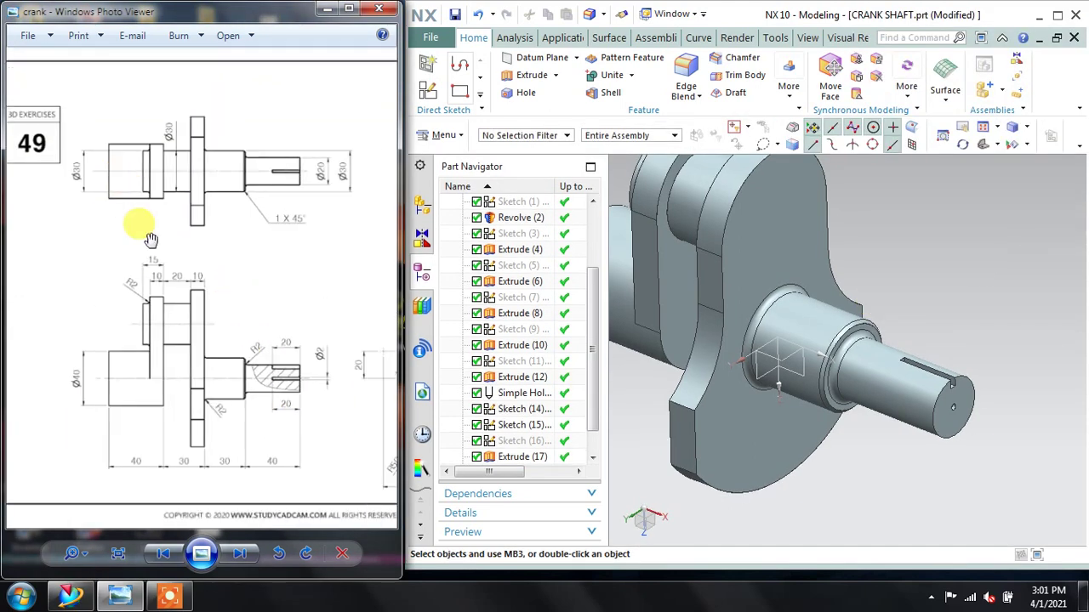
{"action": "scroll", "coordinate": [147, 294], "scroll_direction": "up", "scroll_amount": 1}
{"action": "middle_click_drag", "start_coordinate": [637, 274], "coordinate": [763, 333]}
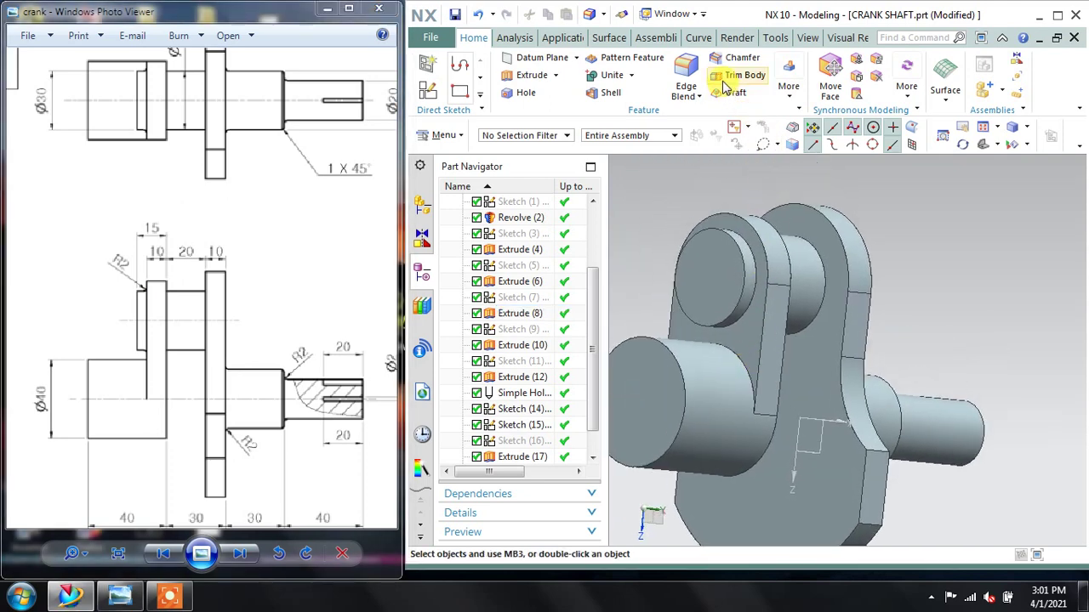
{"action": "middle_click_drag", "start_coordinate": [729, 275], "coordinate": [768, 262]}
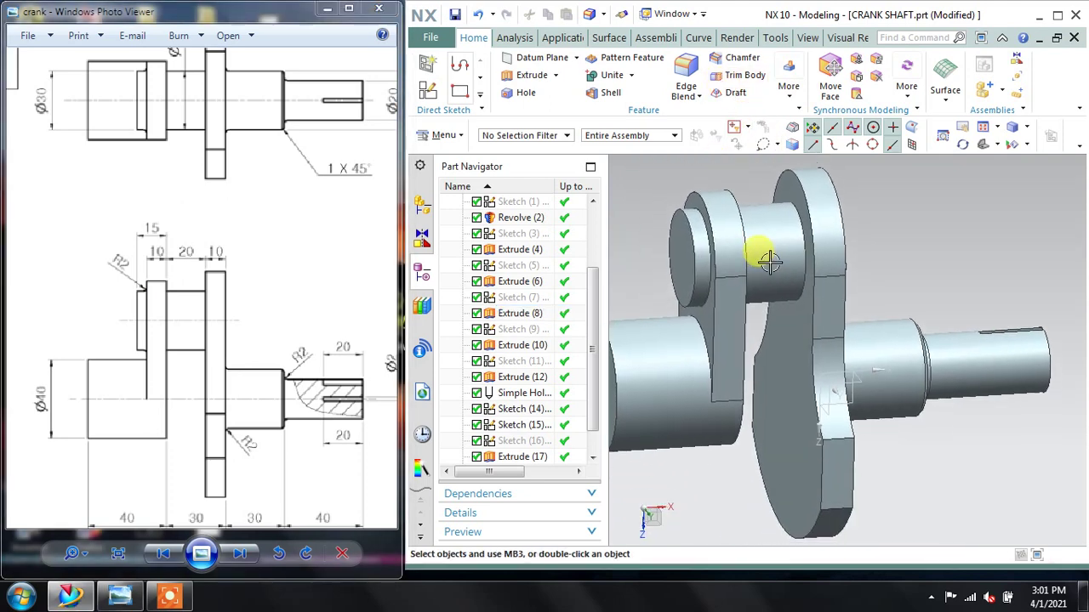
{"action": "scroll", "coordinate": [587, 399], "scroll_direction": "down", "scroll_amount": 2}
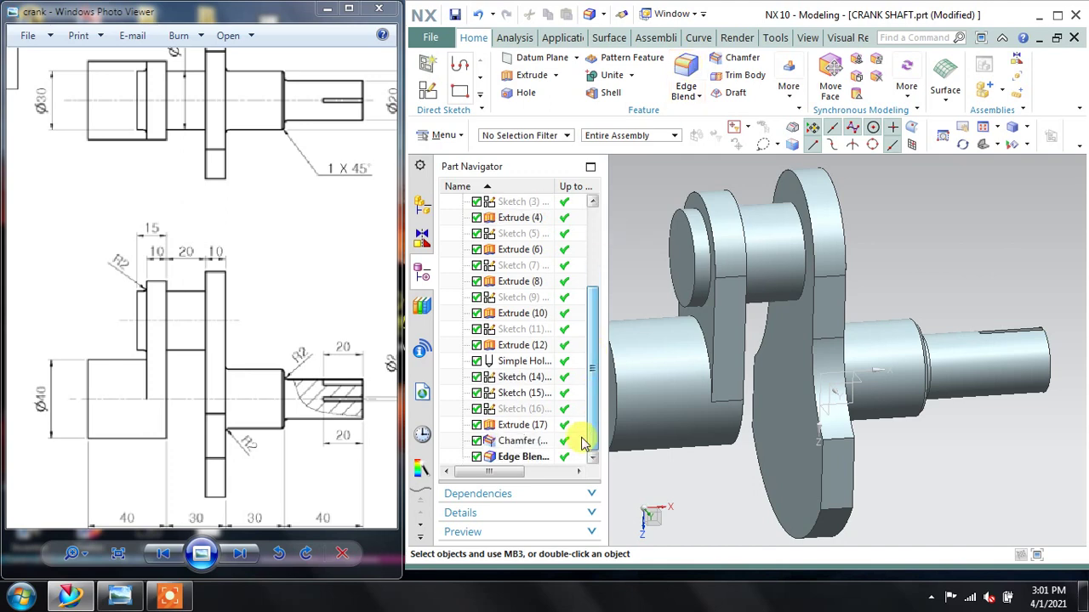
{"action": "double_click", "coordinate": [545, 461]}
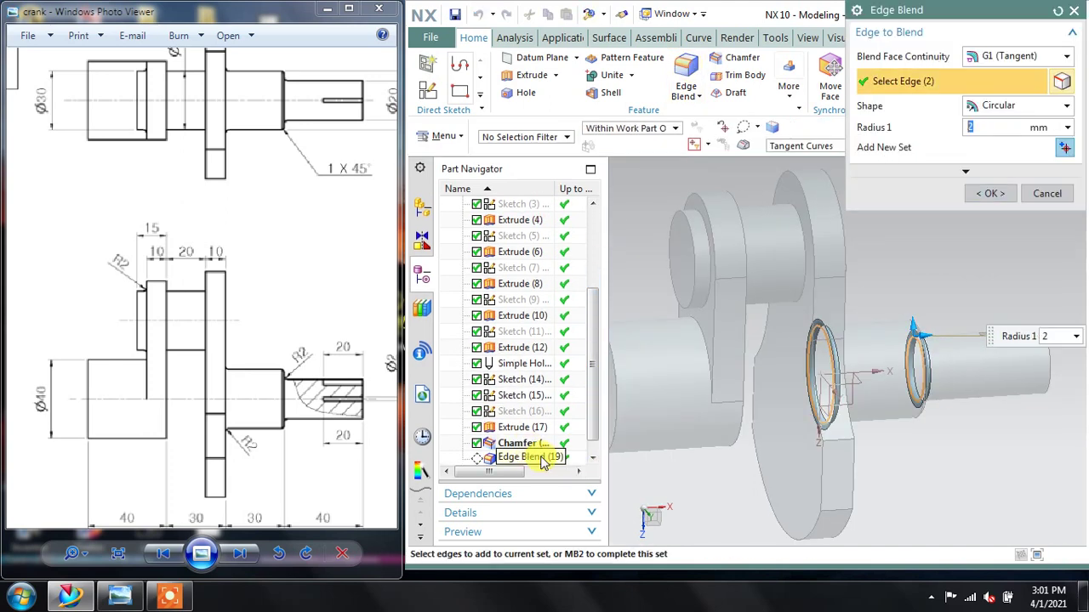
{"action": "left_click", "coordinate": [701, 221]}
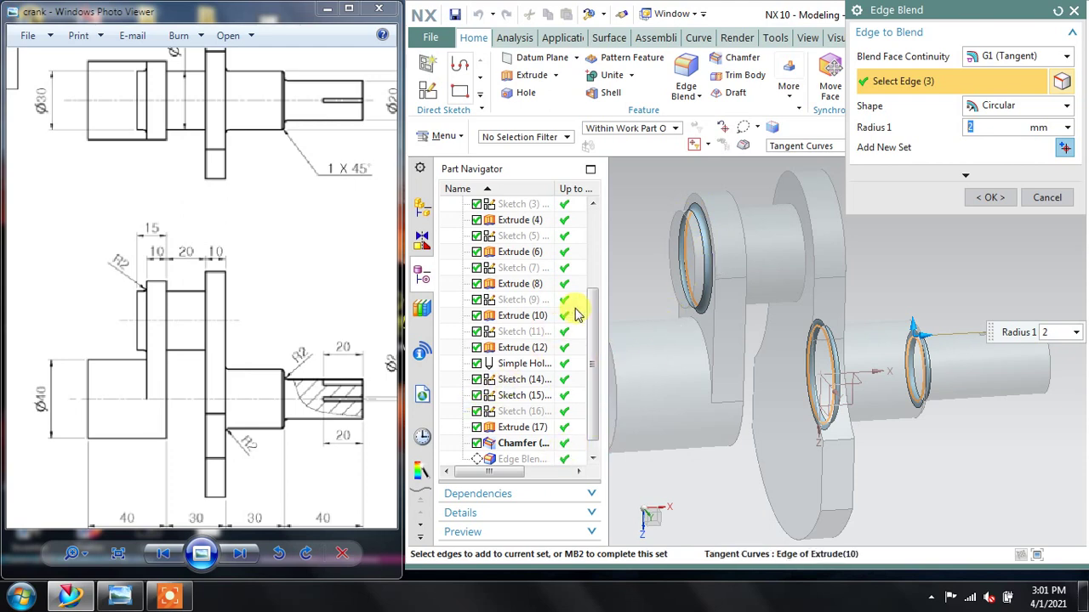
{"action": "left_click", "coordinate": [992, 198]}
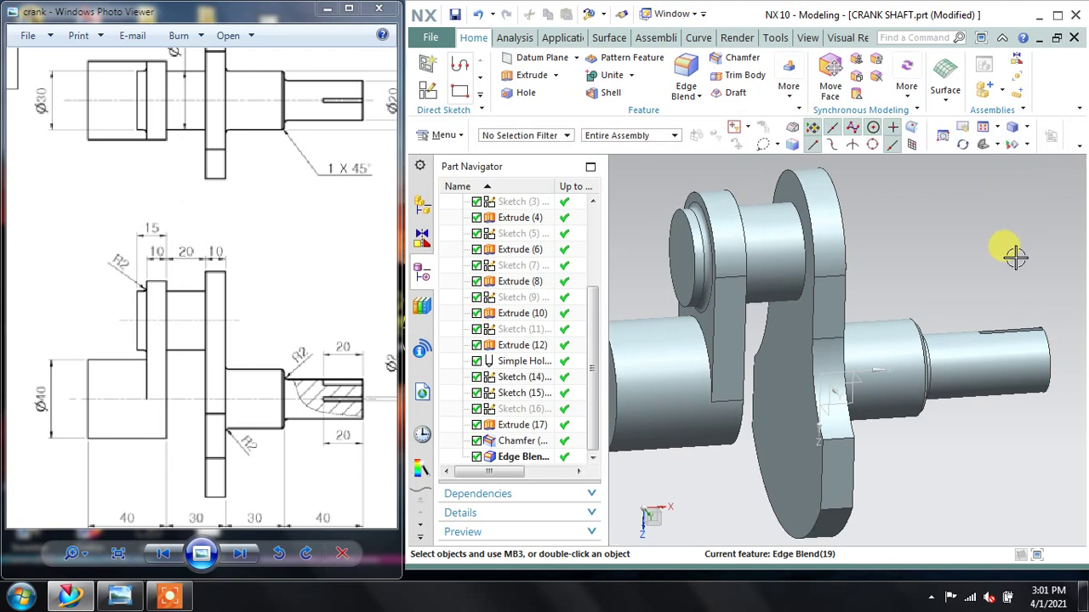
{"action": "mouse_move", "coordinate": [1003, 253]}
{"action": "middle_mouse_down"}
{"action": "mouse_move", "coordinate": [984, 265]}
{"action": "mouse_move", "coordinate": [1050, 235]}
{"action": "mouse_move", "coordinate": [1020, 256]}
{"action": "mouse_move", "coordinate": [1021, 246]}
{"action": "mouse_move", "coordinate": [991, 255]}
{"action": "mouse_move", "coordinate": [945, 296]}
{"action": "mouse_move", "coordinate": [917, 283]}
{"action": "mouse_move", "coordinate": [904, 293]}
{"action": "mouse_move", "coordinate": [944, 281]}
{"action": "middle_mouse_up"}
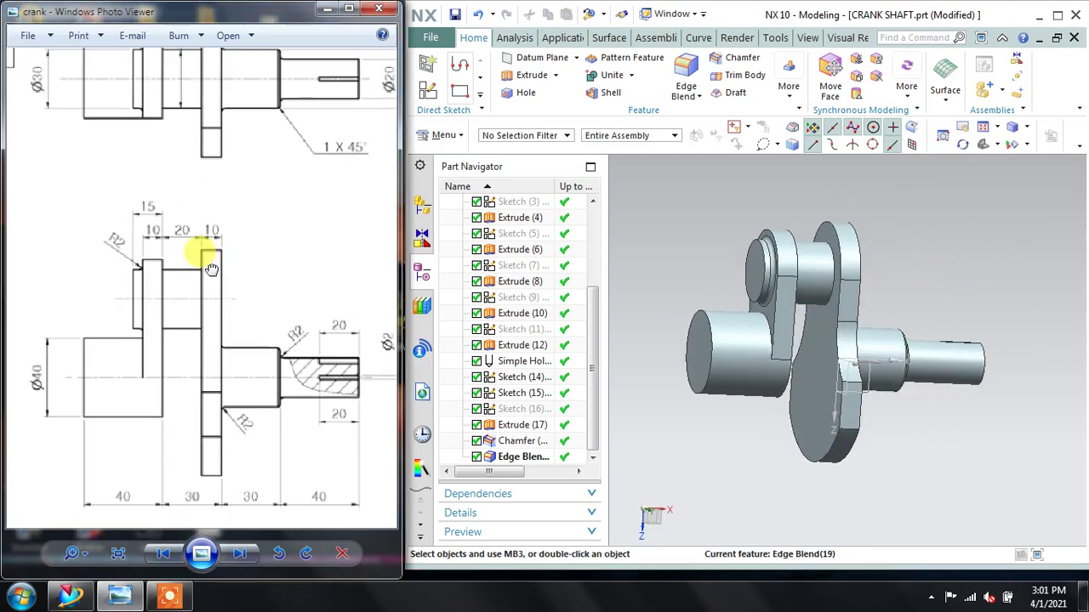
{"action": "scroll", "coordinate": [145, 217], "scroll_direction": "down", "scroll_amount": 2}
{"action": "scroll", "coordinate": [148, 244], "scroll_direction": "down", "scroll_amount": 2}
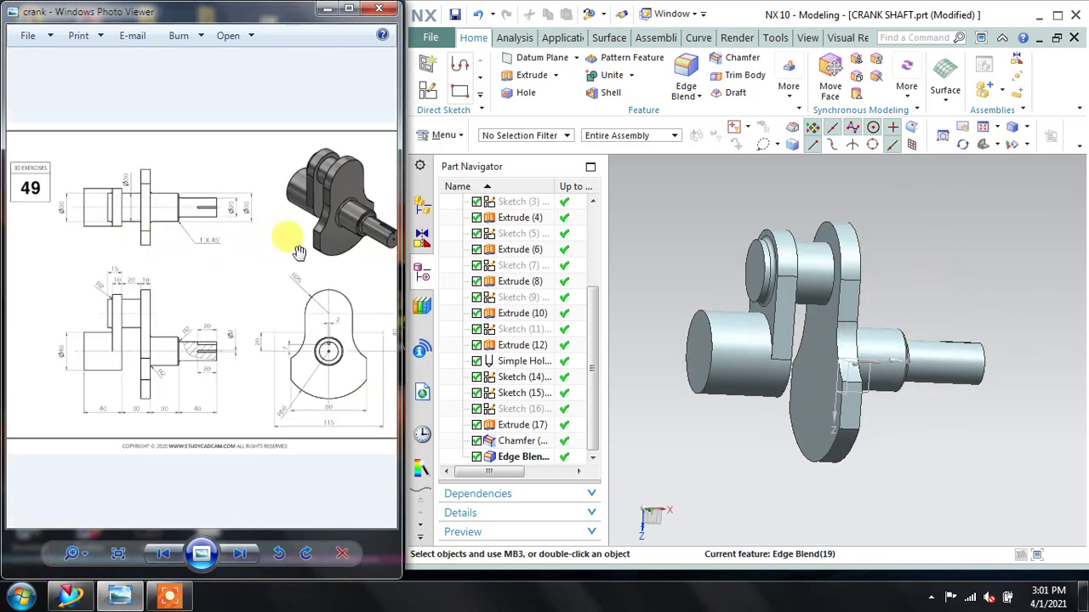
{"action": "scroll", "coordinate": [303, 233], "scroll_direction": "up", "scroll_amount": 1}
{"action": "scroll", "coordinate": [304, 243], "scroll_direction": "up", "scroll_amount": 1}
{"action": "scroll", "coordinate": [303, 244], "scroll_direction": "up", "scroll_amount": 1}
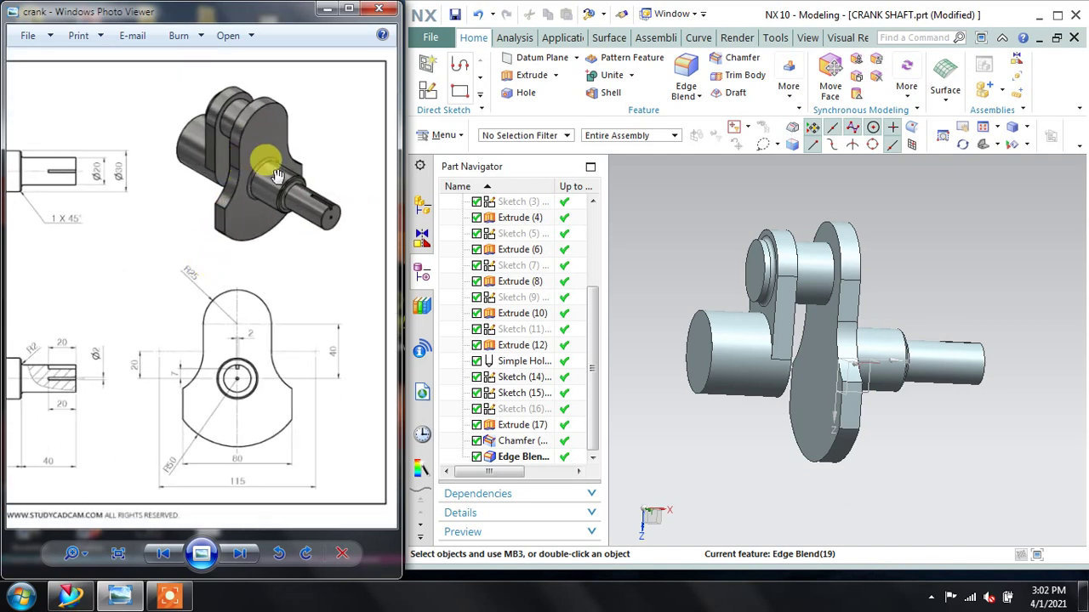
{"action": "scroll", "coordinate": [280, 135], "scroll_direction": "up", "scroll_amount": 1}
{"action": "scroll", "coordinate": [280, 141], "scroll_direction": "up", "scroll_amount": 1}
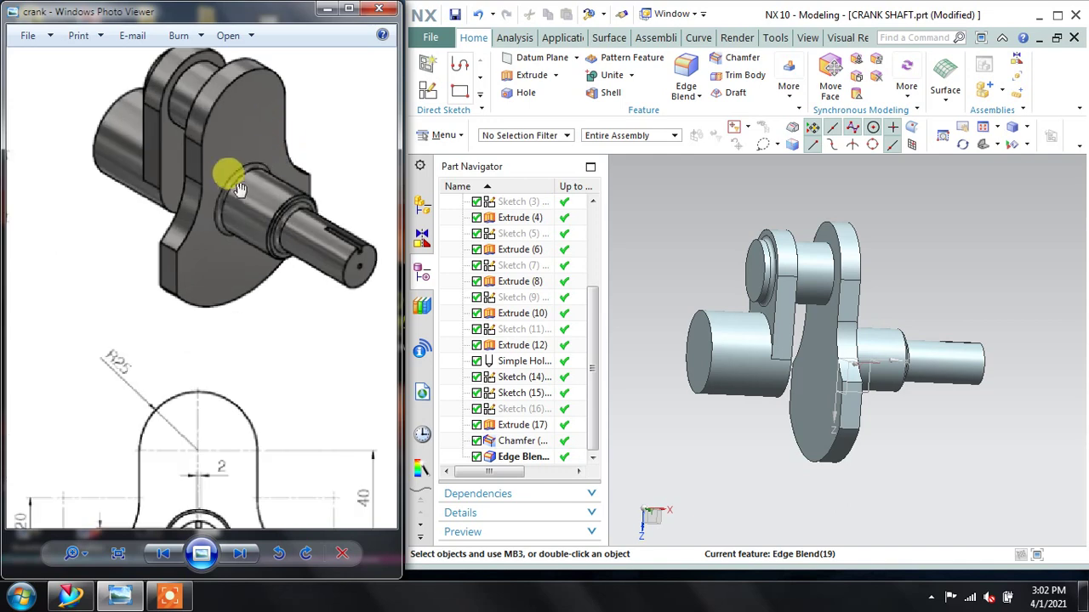
{"action": "left_click_drag", "start_coordinate": [240, 189], "coordinate": [239, 212]}
{"action": "scroll", "coordinate": [239, 213], "scroll_direction": "down", "scroll_amount": 1}
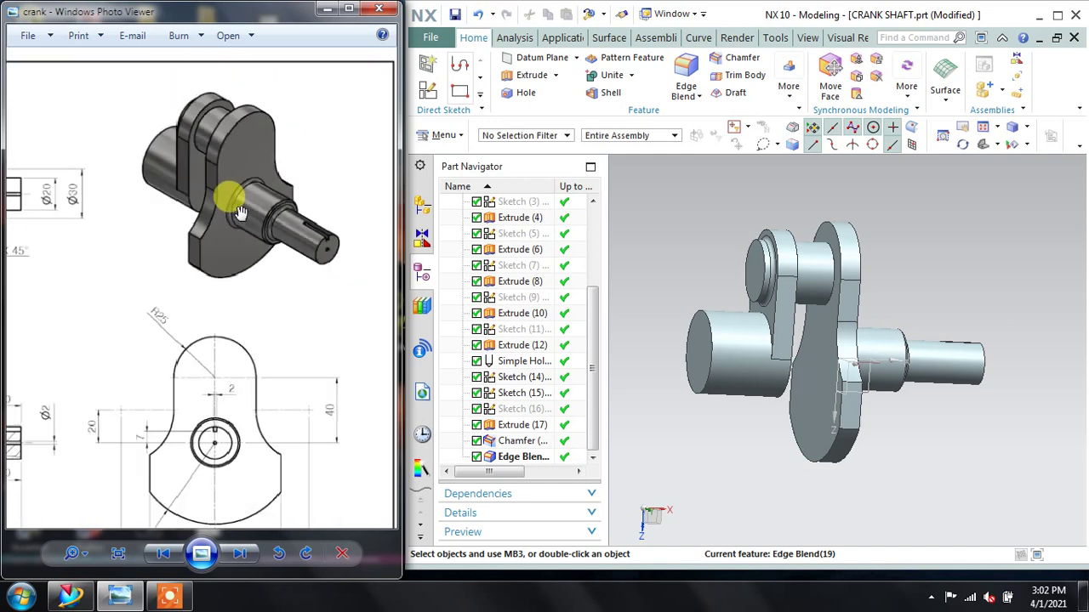
{"action": "scroll", "coordinate": [234, 223], "scroll_direction": "down", "scroll_amount": 1}
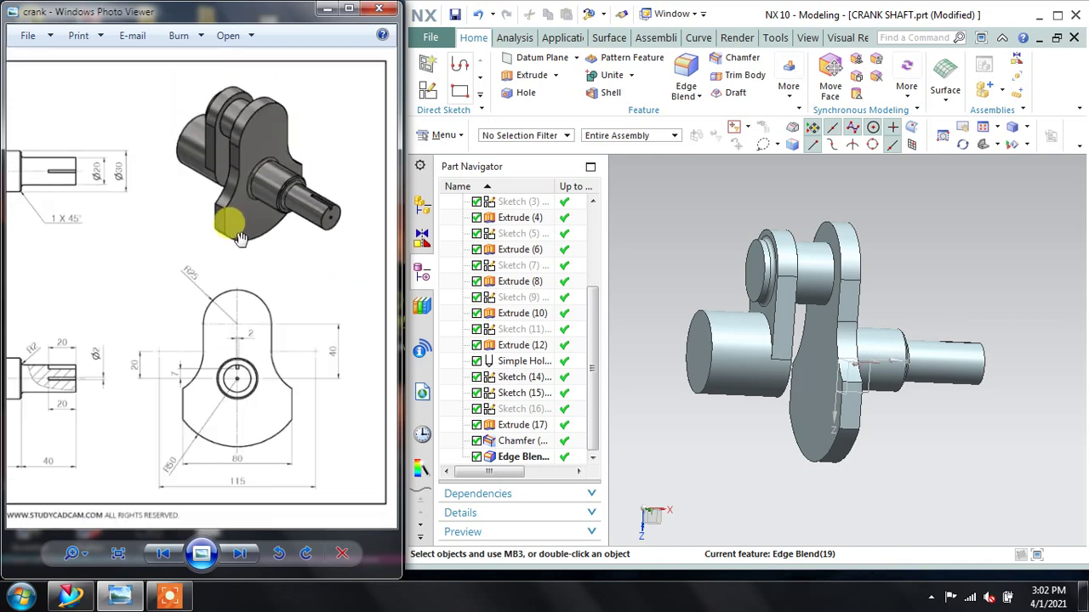
{"action": "scroll", "coordinate": [227, 230], "scroll_direction": "down", "scroll_amount": 1}
{"action": "scroll", "coordinate": [219, 238], "scroll_direction": "down", "scroll_amount": 1}
{"action": "scroll", "coordinate": [217, 241], "scroll_direction": "down", "scroll_amount": 1}
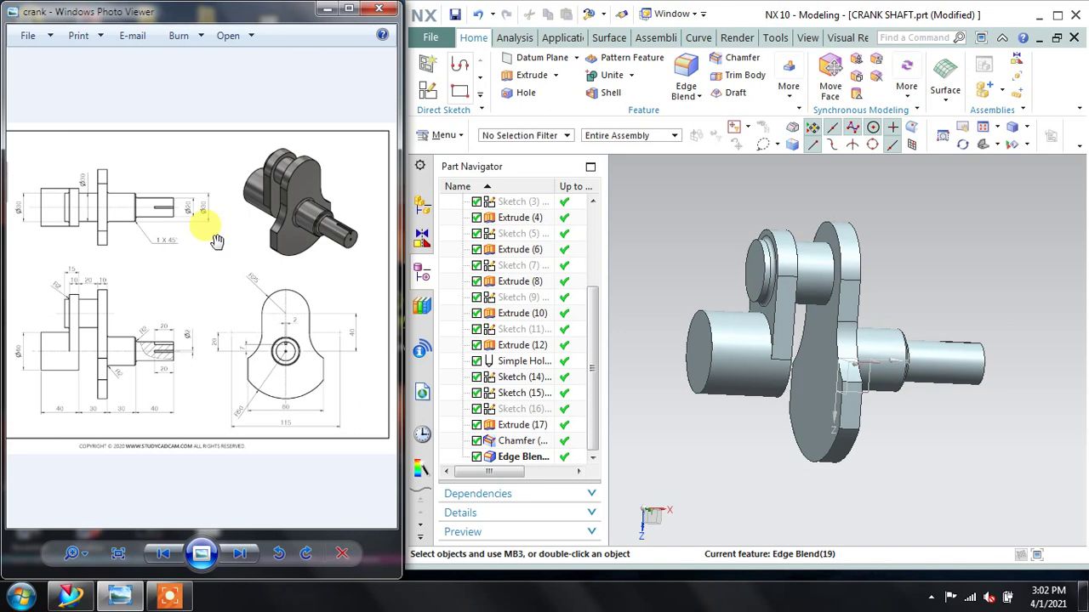
{"action": "mouse_move", "coordinate": [857, 366]}
{"action": "middle_mouse_down"}
{"action": "mouse_move", "coordinate": [834, 389]}
{"action": "mouse_move", "coordinate": [838, 340]}
{"action": "middle_mouse_up"}
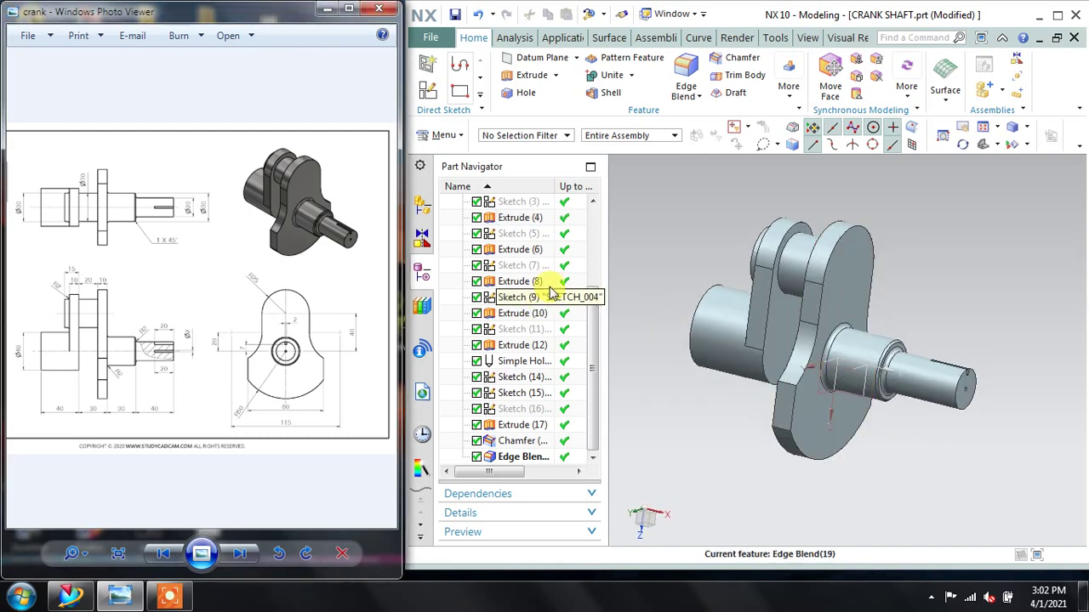
Step: Select Revolve (2), all Extrudes, the Simple Hole and the Edge Blend in the Part Navigator
{"action": "left_click_drag", "start_coordinate": [595, 331], "coordinate": [597, 255]}
{"action": "left_click", "coordinate": [520, 280]}
{"action": "left_click", "coordinate": [519, 313], "text": "ctrl"}
{"action": "left_click", "coordinate": [511, 344], "text": "ctrl"}
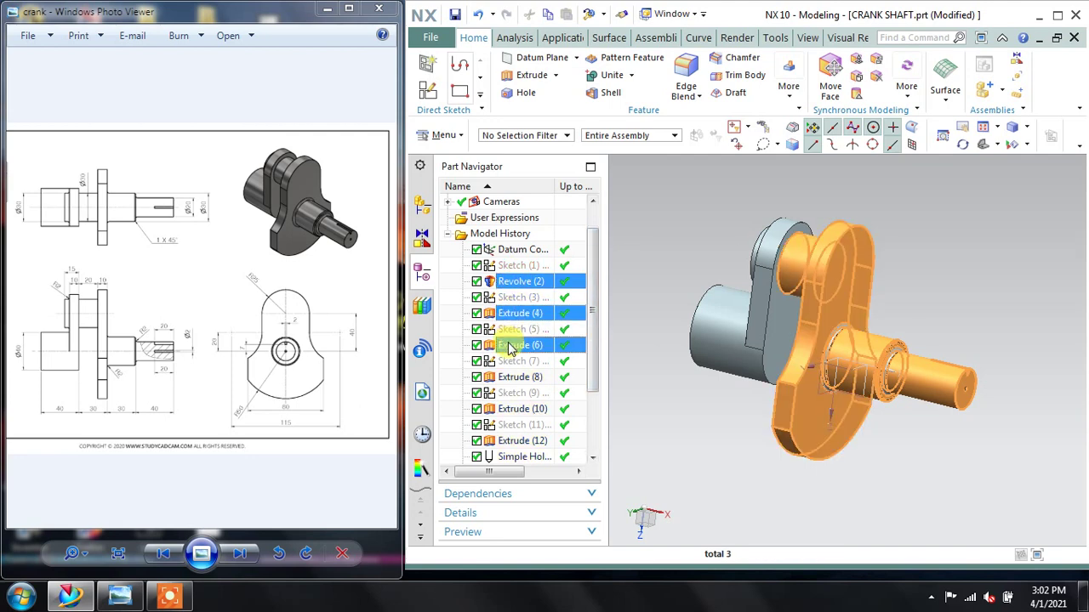
{"action": "left_click", "coordinate": [511, 376], "text": "ctrl"}
{"action": "left_click", "coordinate": [510, 409], "text": "ctrl"}
{"action": "left_click", "coordinate": [511, 442], "text": "ctrl"}
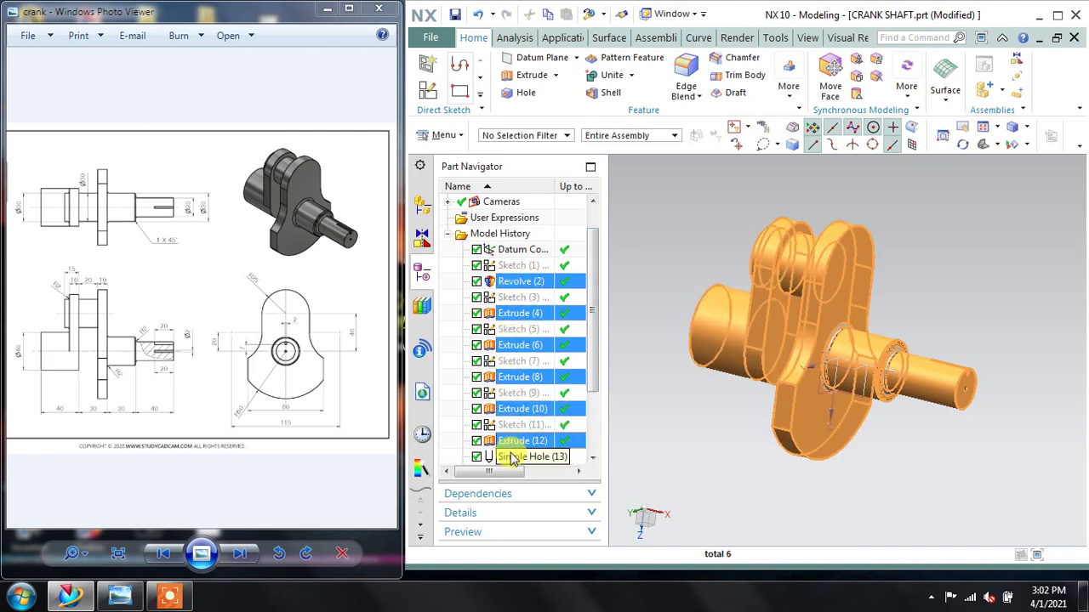
{"action": "left_click_drag", "start_coordinate": [593, 349], "coordinate": [591, 430]}
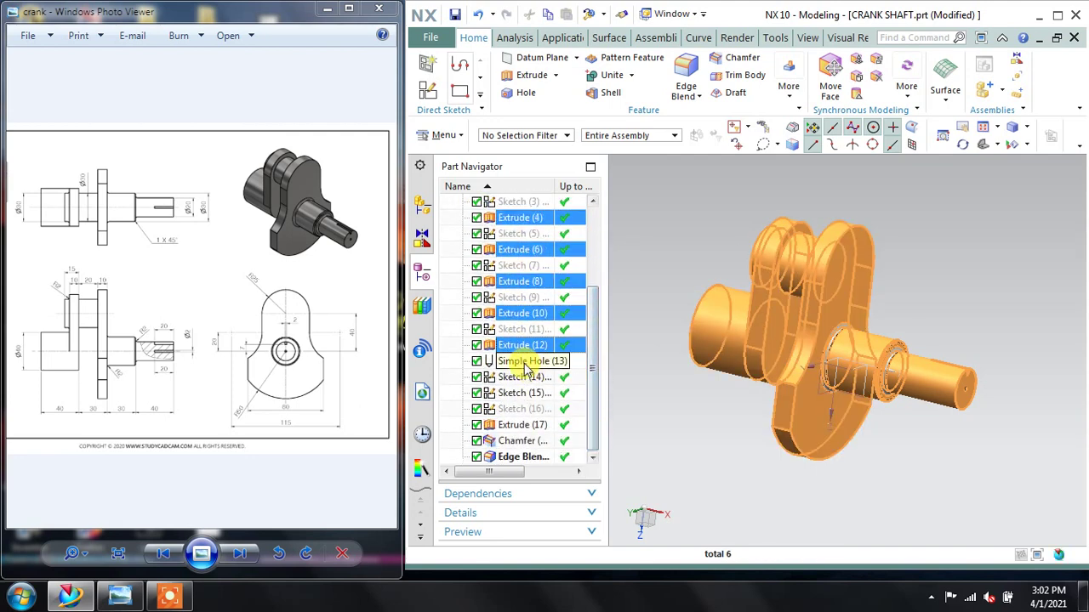
{"action": "left_click", "coordinate": [511, 362], "text": "ctrl"}
{"action": "left_click", "coordinate": [516, 425], "text": "ctrl"}
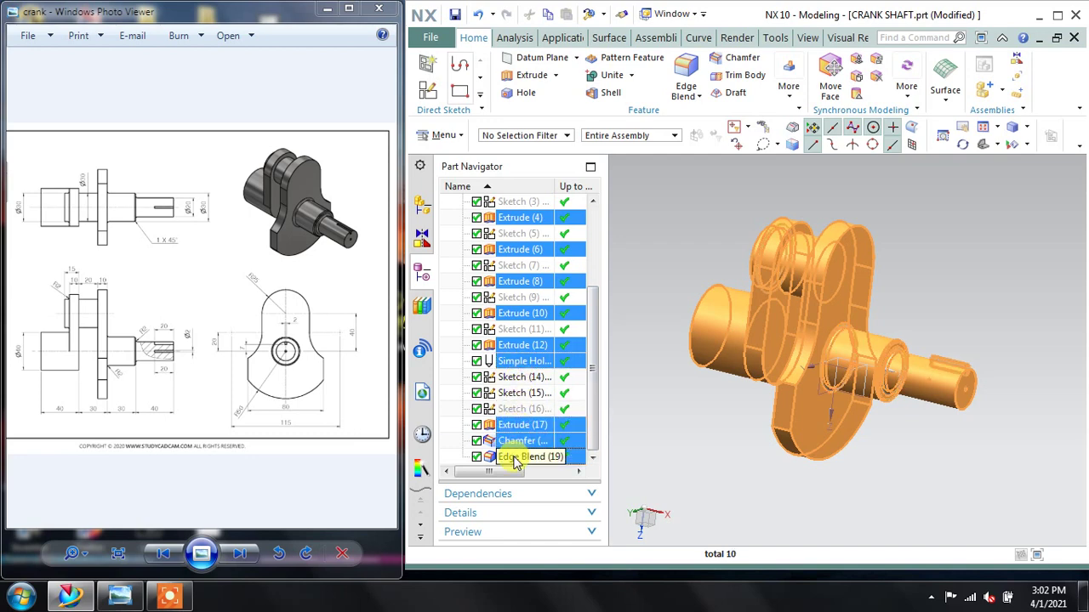
{"action": "left_click", "coordinate": [517, 456], "text": "ctrl"}
Step: Assign a gold face colour to the selected features
{"action": "right_click", "coordinate": [517, 458]}
{"action": "left_click", "coordinate": [583, 319]}
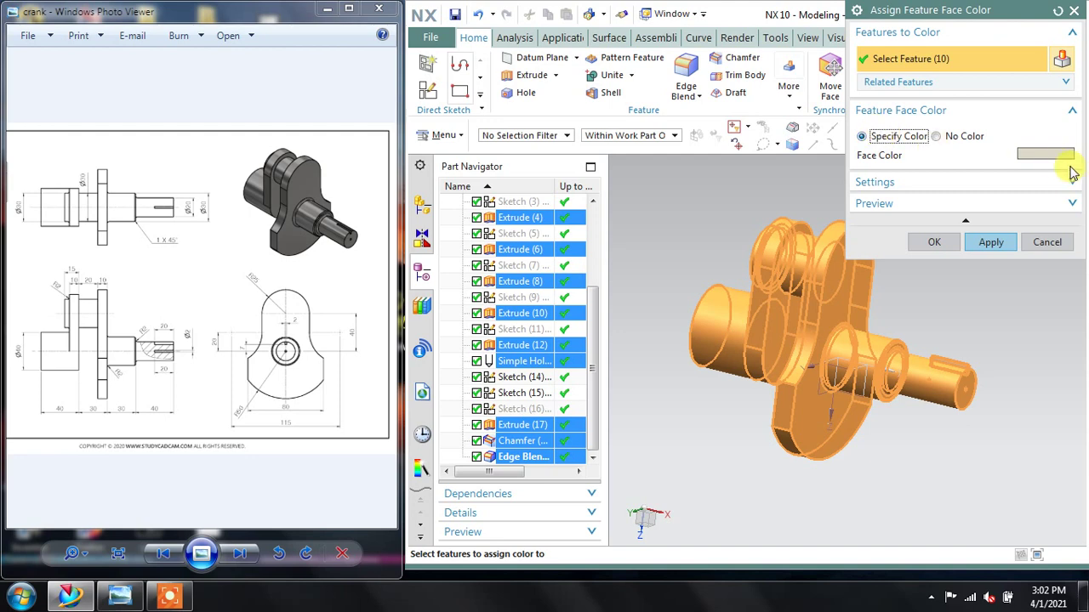
{"action": "left_click", "coordinate": [1040, 153]}
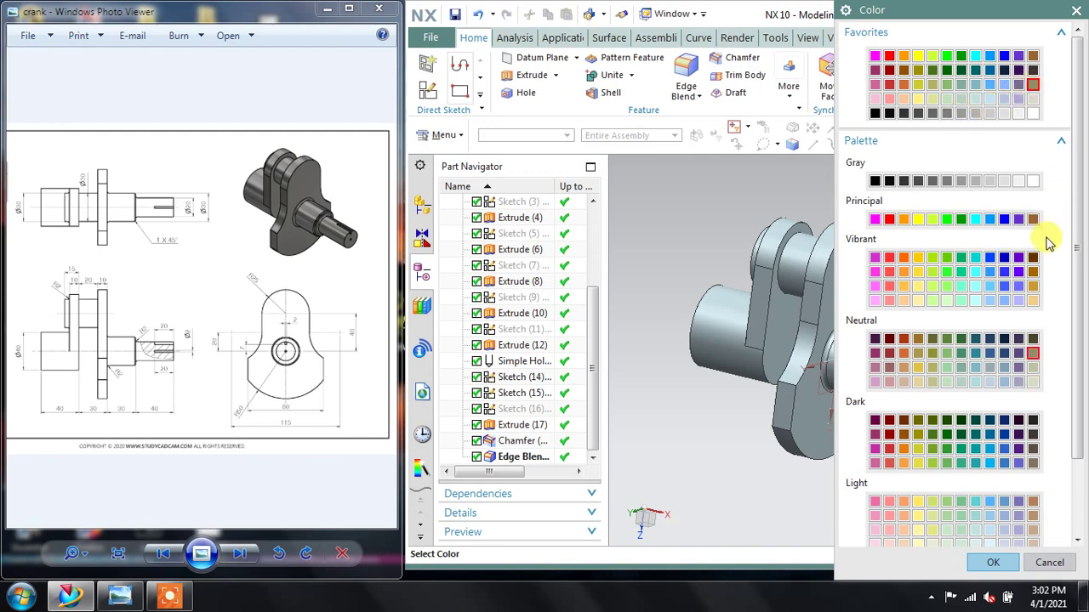
{"action": "left_click", "coordinate": [997, 563]}
{"action": "left_click", "coordinate": [983, 254]}
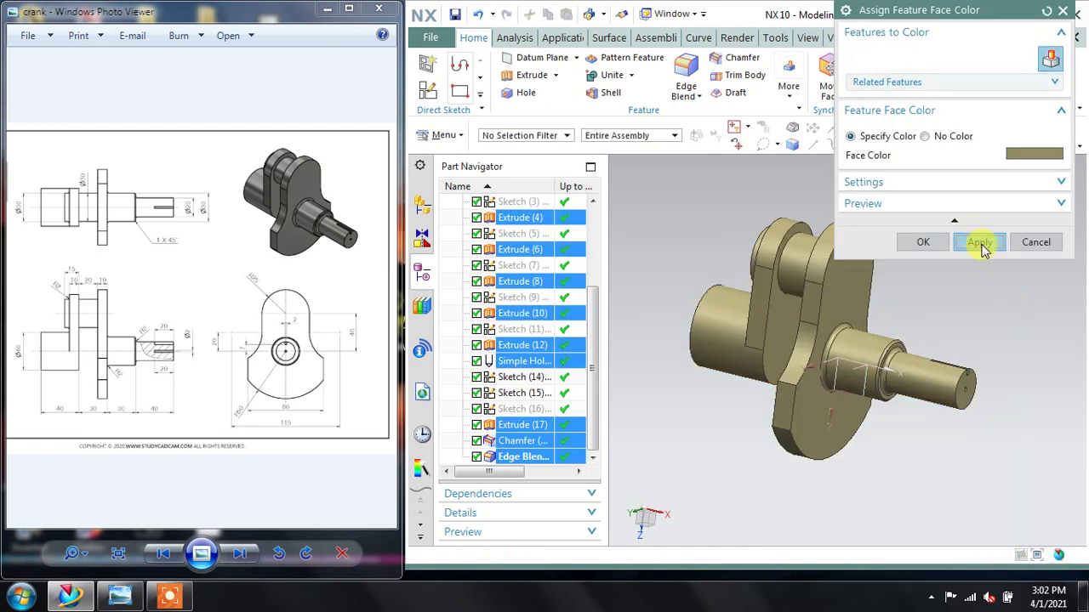
{"action": "left_click", "coordinate": [1036, 243]}
{"action": "mouse_move", "coordinate": [1026, 301]}
{"action": "middle_mouse_down"}
{"action": "mouse_move", "coordinate": [923, 295]}
{"action": "mouse_move", "coordinate": [942, 289]}
{"action": "middle_mouse_up"}
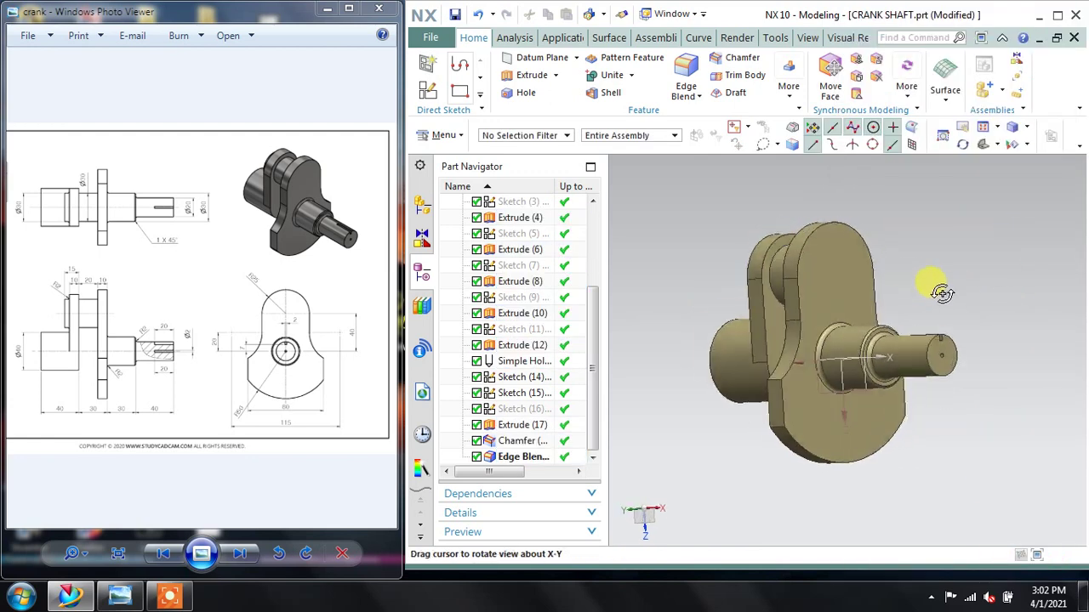
Step: Turn on True Shading, narrow the Part Navigator, and orbit to a presentation angle
{"action": "right_click", "coordinate": [943, 290]}
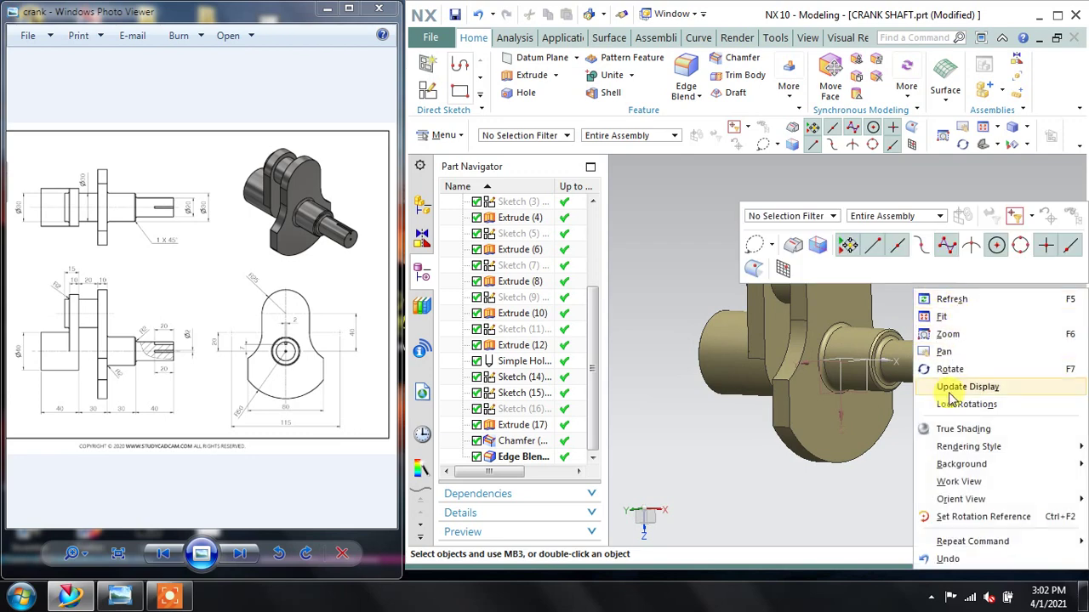
{"action": "left_click", "coordinate": [955, 423]}
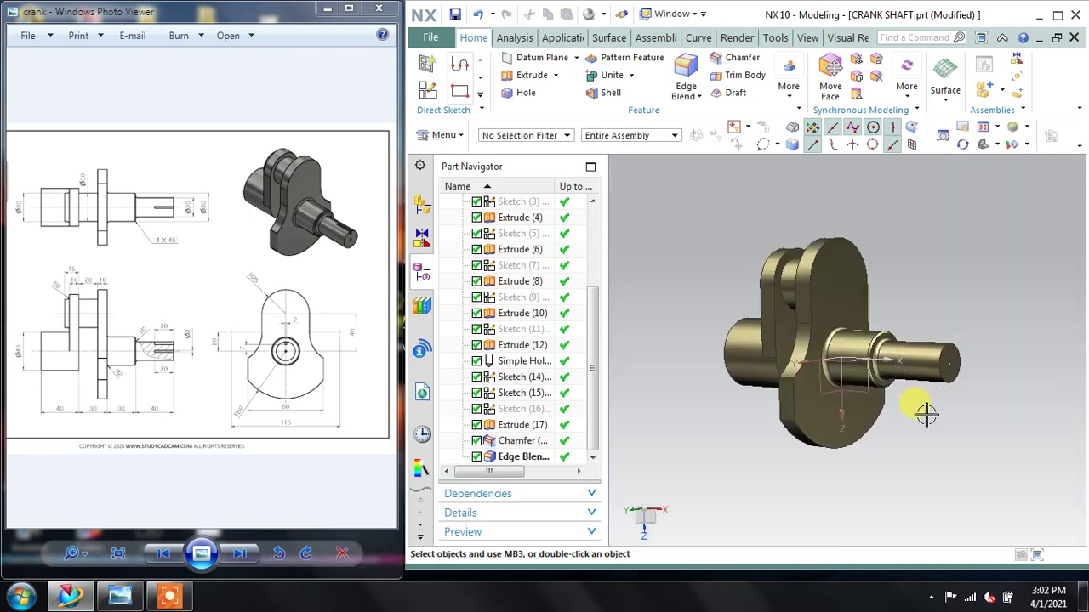
{"action": "mouse_move", "coordinate": [925, 414]}
{"action": "middle_mouse_down"}
{"action": "mouse_move", "coordinate": [913, 440]}
{"action": "mouse_move", "coordinate": [928, 527]}
{"action": "mouse_move", "coordinate": [967, 426]}
{"action": "mouse_move", "coordinate": [879, 316]}
{"action": "mouse_move", "coordinate": [904, 250]}
{"action": "mouse_move", "coordinate": [996, 199]}
{"action": "mouse_move", "coordinate": [1030, 199]}
{"action": "mouse_move", "coordinate": [967, 250]}
{"action": "mouse_move", "coordinate": [923, 267]}
{"action": "mouse_move", "coordinate": [931, 285]}
{"action": "mouse_move", "coordinate": [930, 272]}
{"action": "mouse_move", "coordinate": [907, 275]}
{"action": "middle_mouse_up"}
{"action": "scroll", "coordinate": [768, 315], "scroll_direction": "up", "scroll_amount": 3}
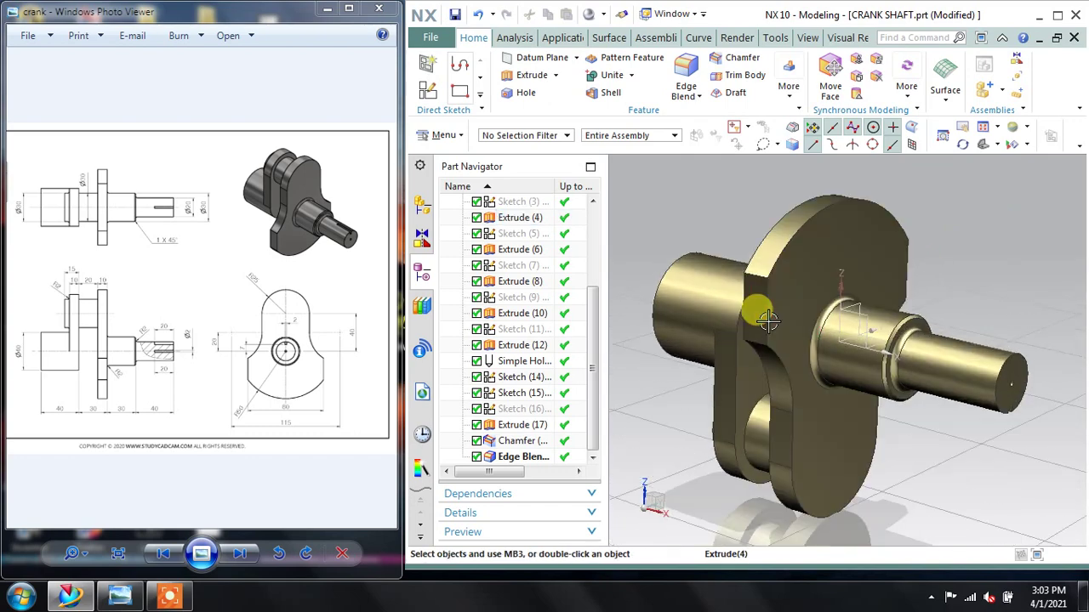
{"action": "mouse_move", "coordinate": [773, 323]}
{"action": "middle_mouse_down"}
{"action": "mouse_move", "coordinate": [791, 309]}
{"action": "mouse_move", "coordinate": [746, 396]}
{"action": "mouse_move", "coordinate": [720, 381]}
{"action": "mouse_move", "coordinate": [761, 406]}
{"action": "mouse_move", "coordinate": [746, 372]}
{"action": "mouse_move", "coordinate": [782, 272]}
{"action": "mouse_move", "coordinate": [729, 182]}
{"action": "mouse_move", "coordinate": [776, 248]}
{"action": "mouse_move", "coordinate": [809, 348]}
{"action": "middle_mouse_up"}
{"action": "scroll", "coordinate": [809, 347], "scroll_direction": "down", "scroll_amount": 2}
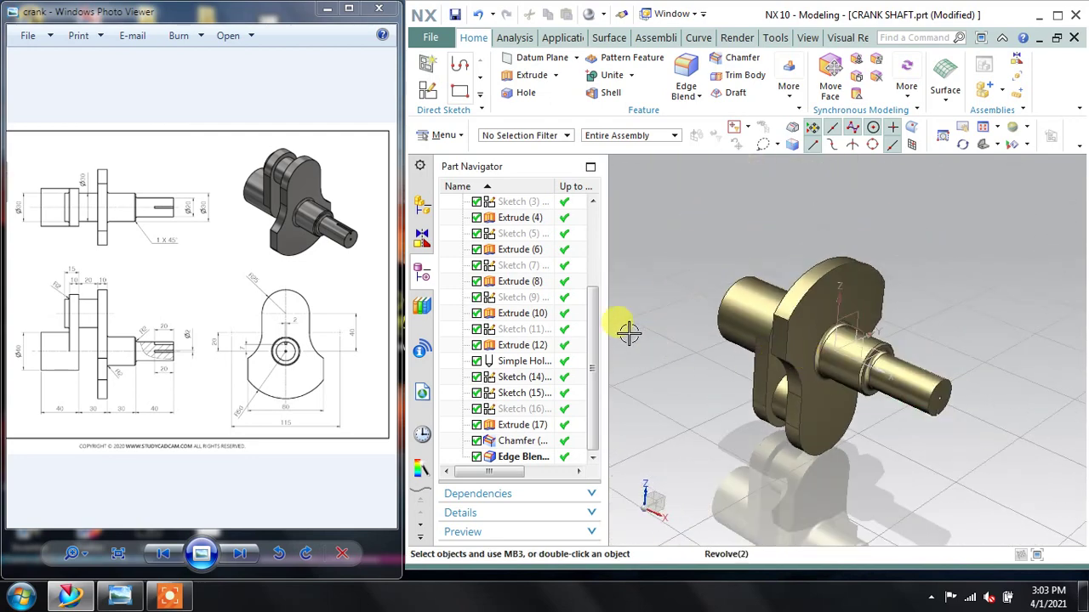
{"action": "left_click_drag", "start_coordinate": [604, 328], "coordinate": [468, 329]}
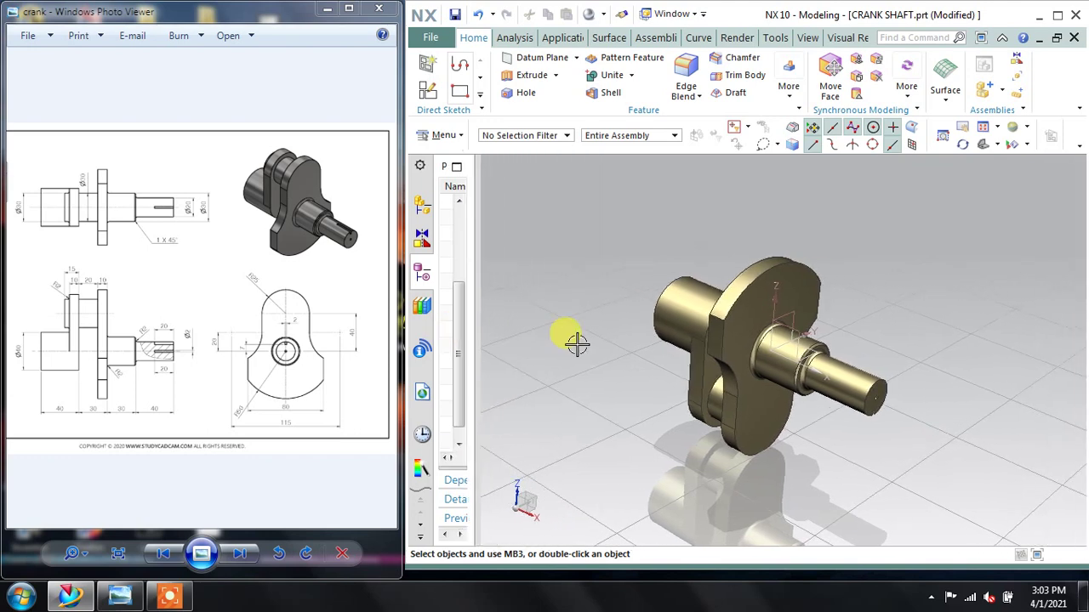
{"action": "middle_click_drag", "start_coordinate": [706, 313], "coordinate": [956, 258]}
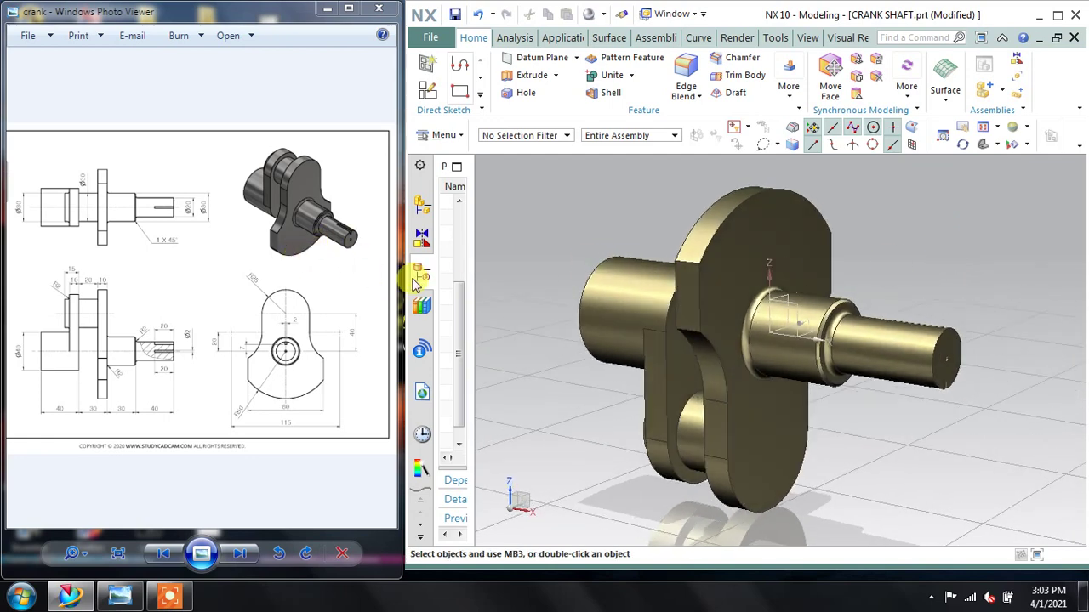
Step: Narrow the NX window and widen the Photo Viewer reference drawing window
{"action": "left_click_drag", "start_coordinate": [407, 281], "coordinate": [513, 283]}
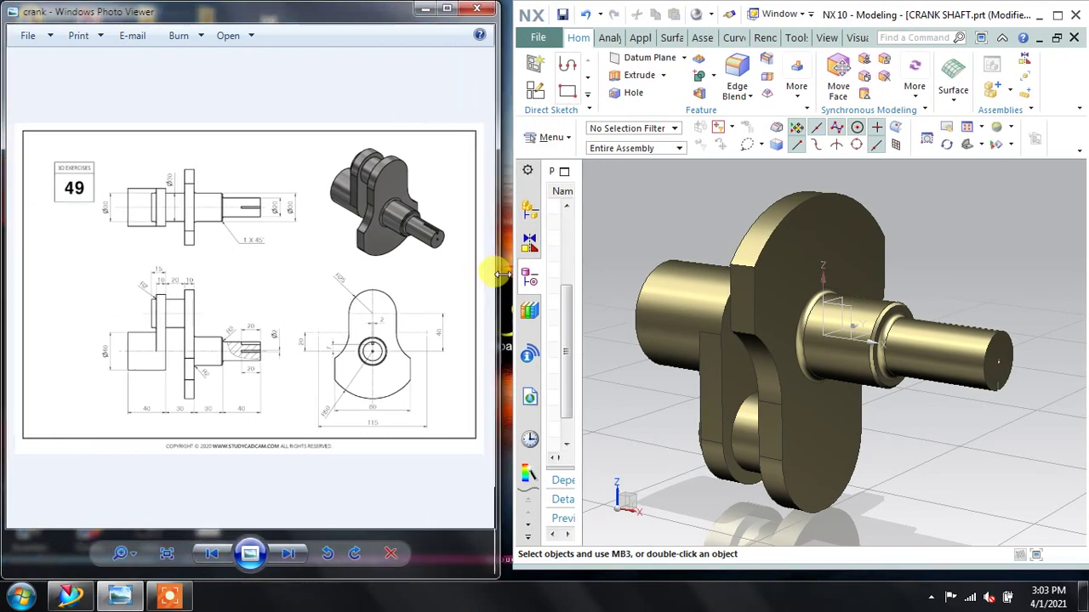
{"action": "left_click_drag", "start_coordinate": [399, 274], "coordinate": [508, 274]}
{"action": "scroll", "coordinate": [369, 280], "scroll_direction": "up", "scroll_amount": 2}
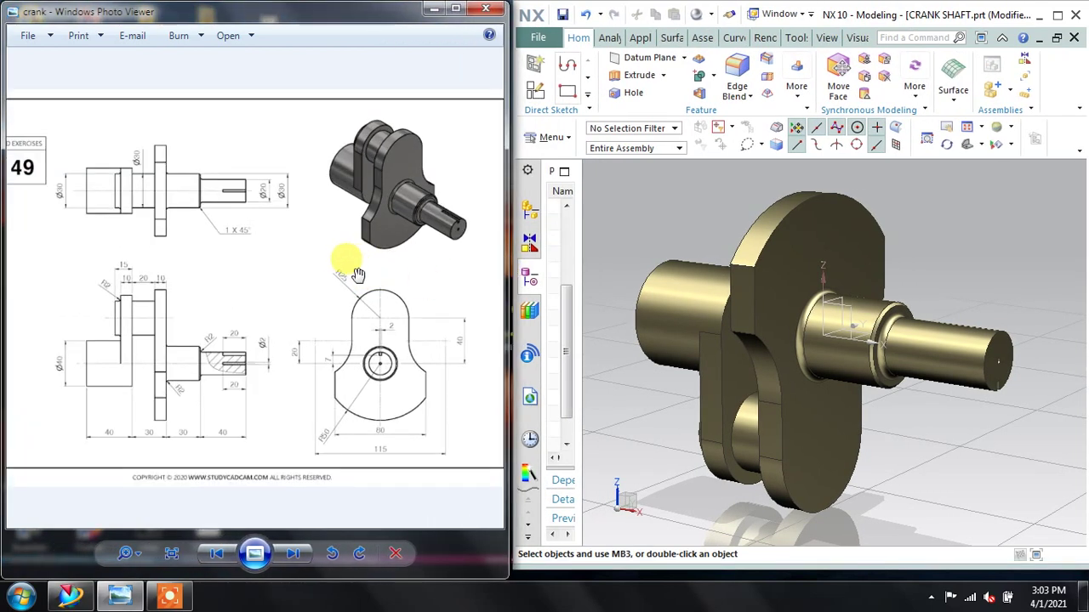
{"action": "scroll", "coordinate": [333, 258], "scroll_direction": "up", "scroll_amount": 1}
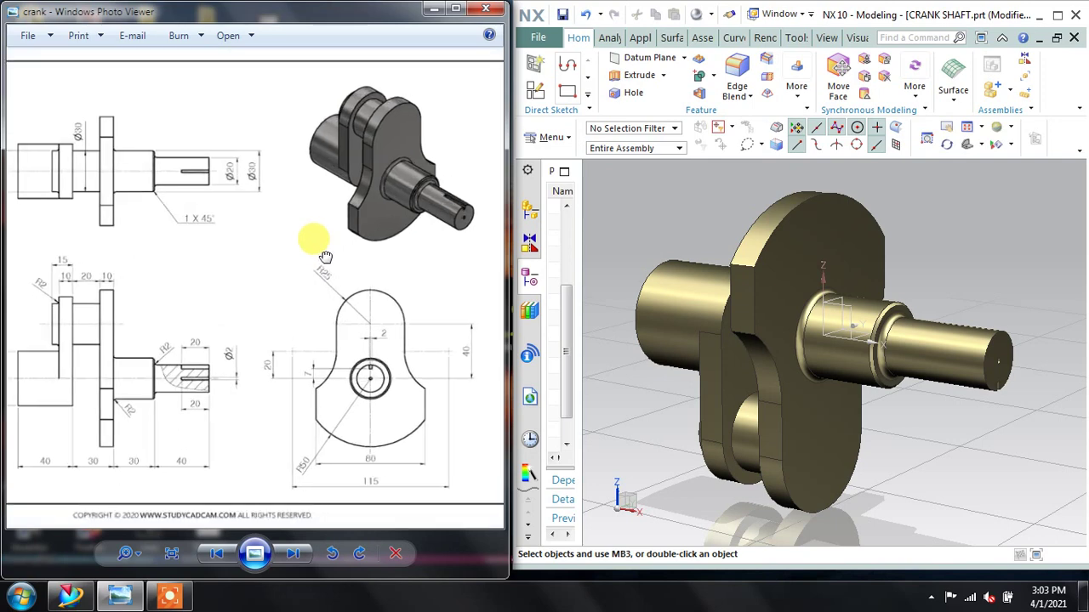